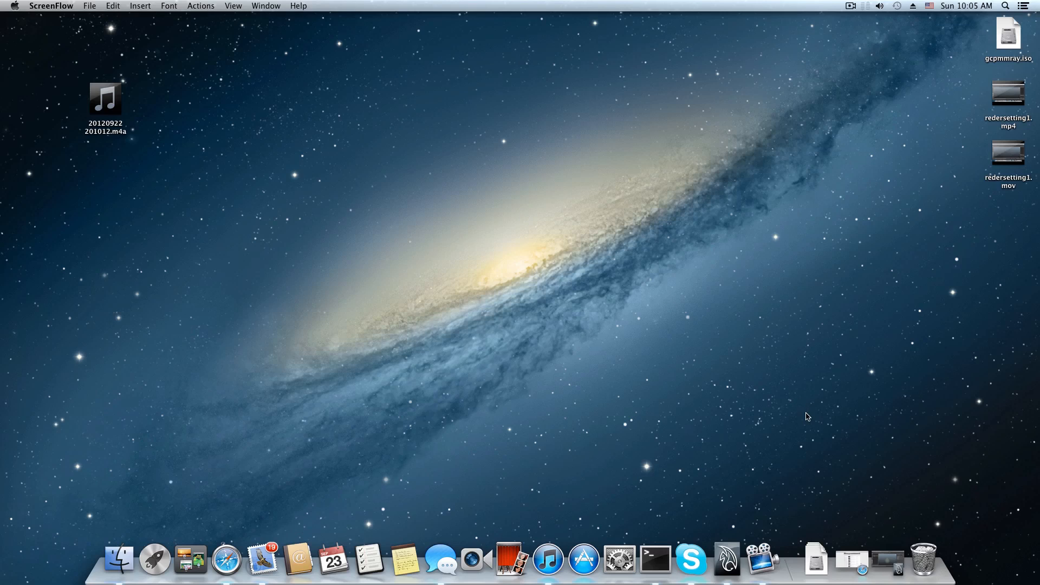
Switch to Maya and inspect the selected sphere in the perspective view from several angles and distances.
left_click(888, 560)
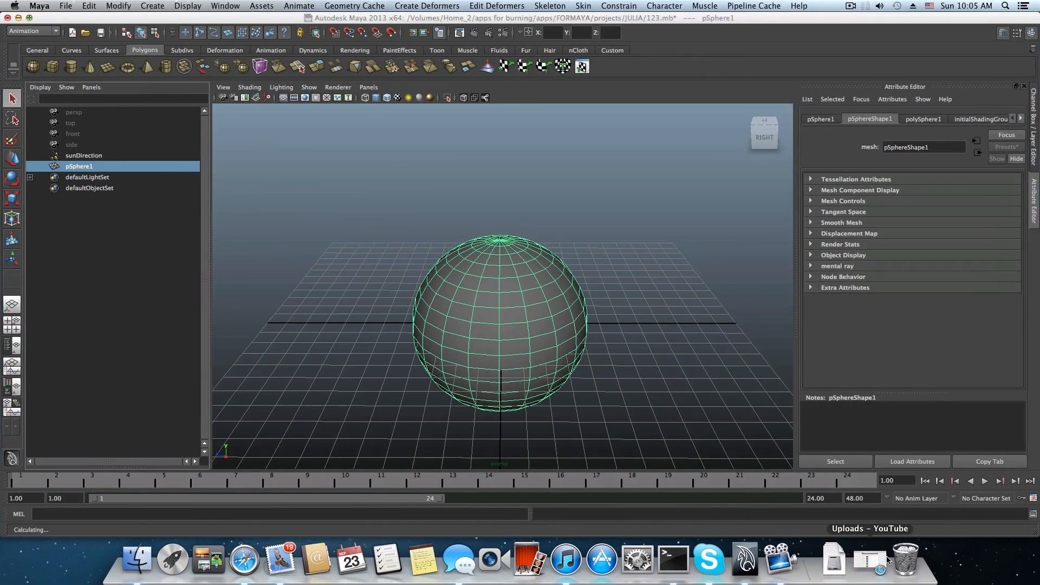
left_click_drag(526, 267, 530, 241, "alt")
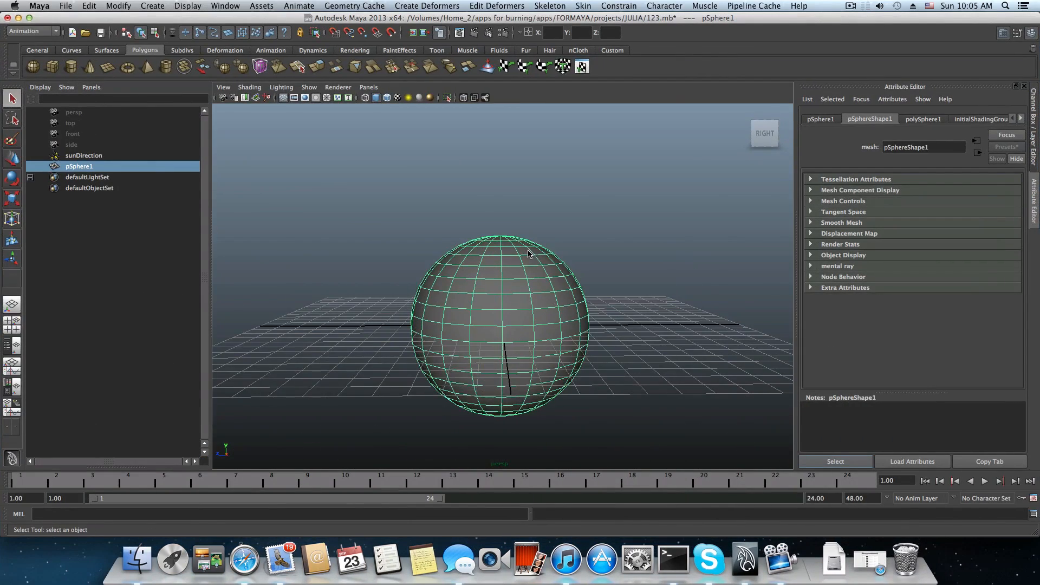
right_click_drag(530, 241, 545, 297, "alt")
middle_click_drag(545, 297, 545, 328, "alt")
right_click_drag(545, 328, 469, 305, "alt")
left_click_drag(470, 304, 462, 332, "alt")
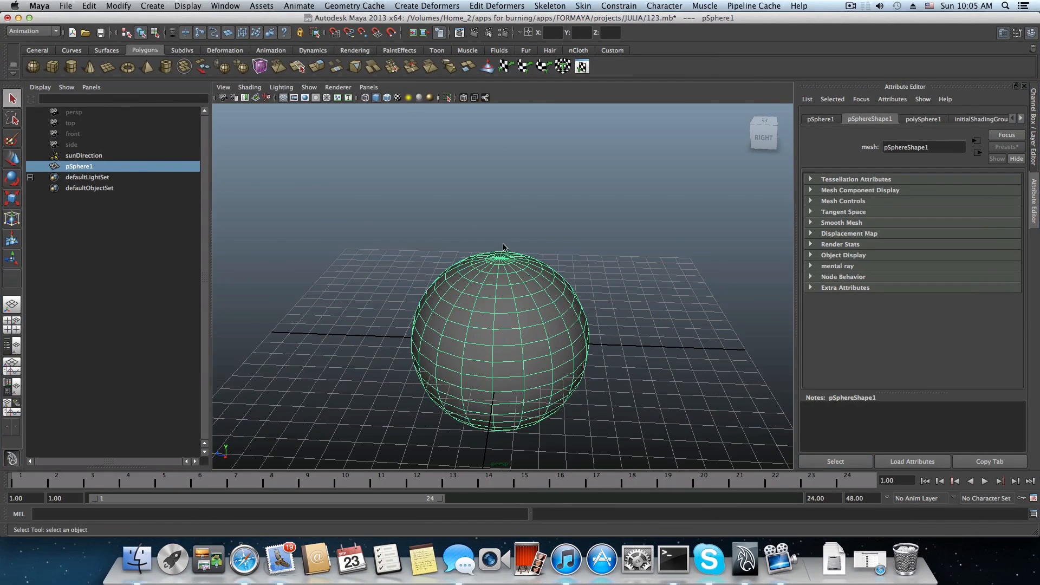
left_click_drag(550, 325, 556, 329, "alt")
right_click_drag(591, 301, 466, 310, "alt")
left_click_drag(467, 310, 467, 298, "alt")
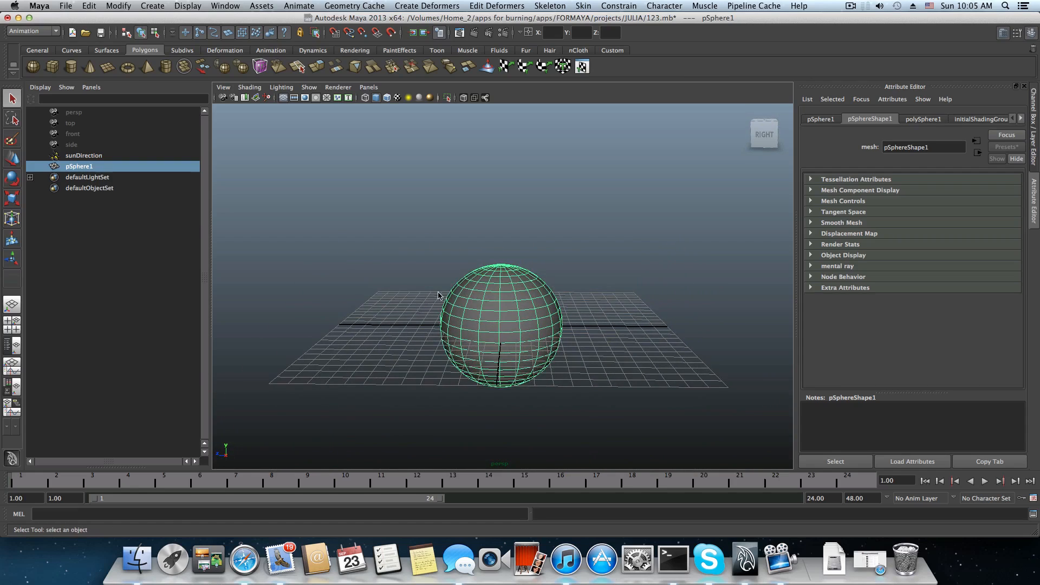
right_click_drag(439, 295, 530, 305, "alt")
left_click_drag(530, 300, 529, 296, "alt")
left_click_drag(464, 305, 464, 300, "alt")
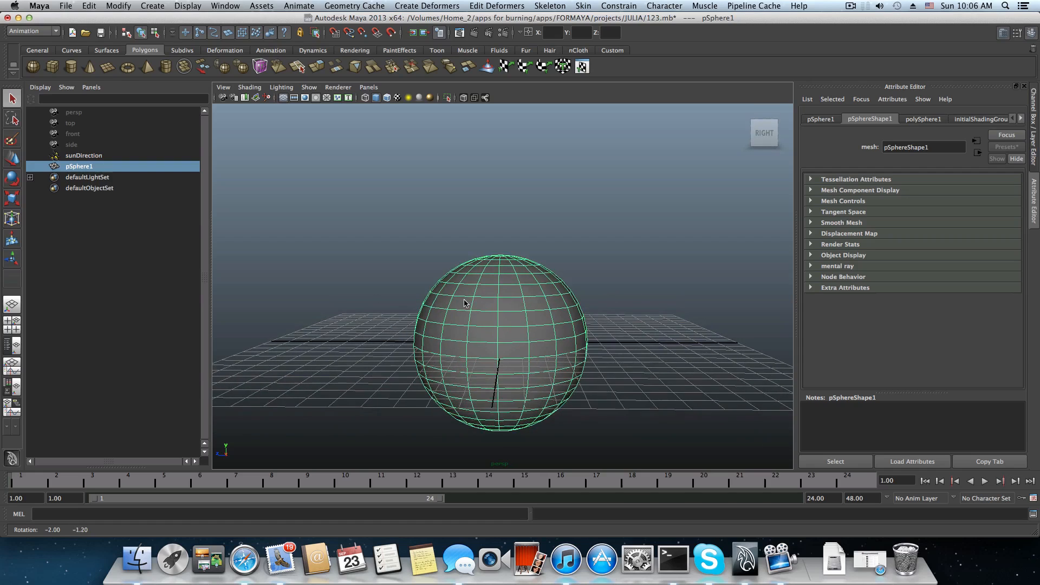
middle_click_drag(473, 278, 478, 296, "alt")
right_click_drag(510, 299, 469, 304, "alt")
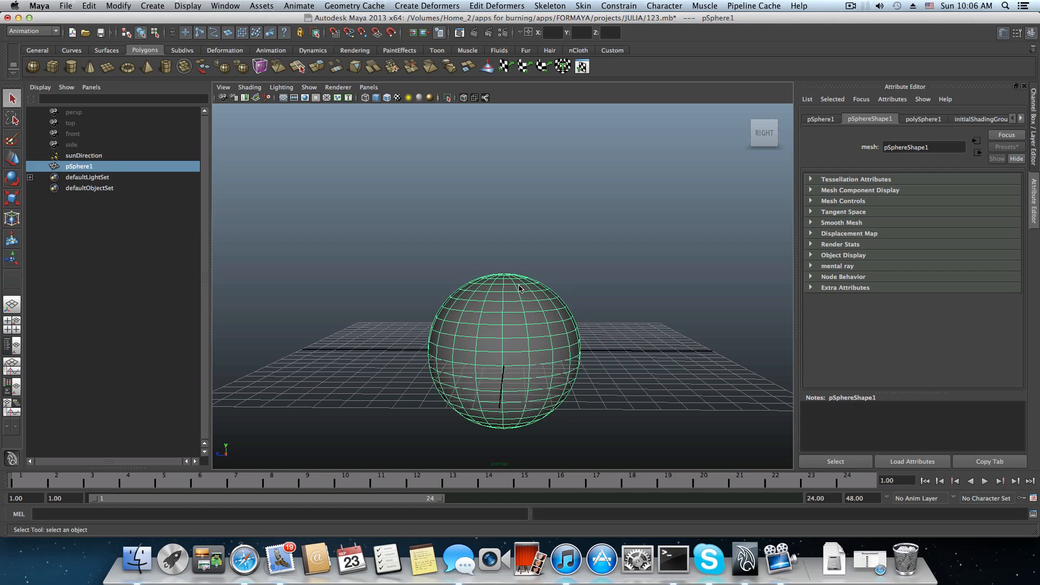
left_click_drag(578, 309, 501, 328, "alt")
left_click_drag(590, 326, 453, 319, "alt")
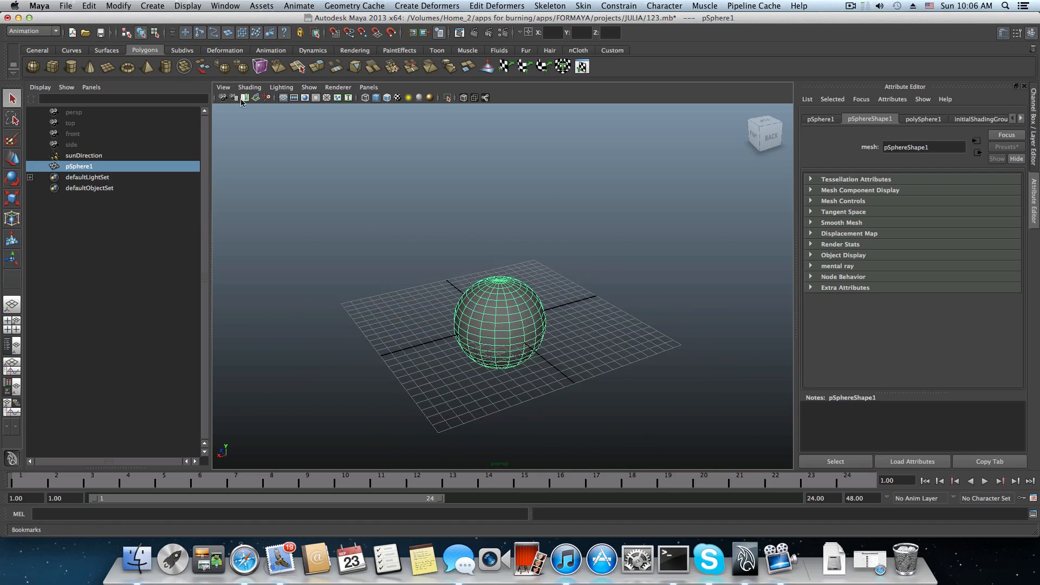
Create a polygon plane spanning the whole grid and lower it beneath the grid.
left_click(107, 67)
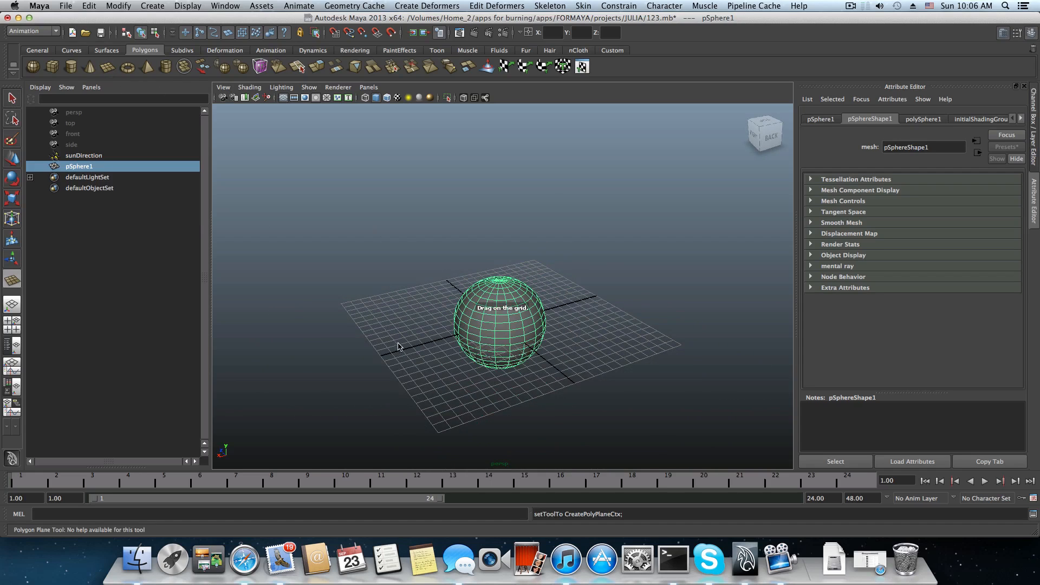
mouse_move(341, 306)
left_mouse_down()
mouse_move(778, 401)
mouse_move(681, 344)
left_mouse_up()
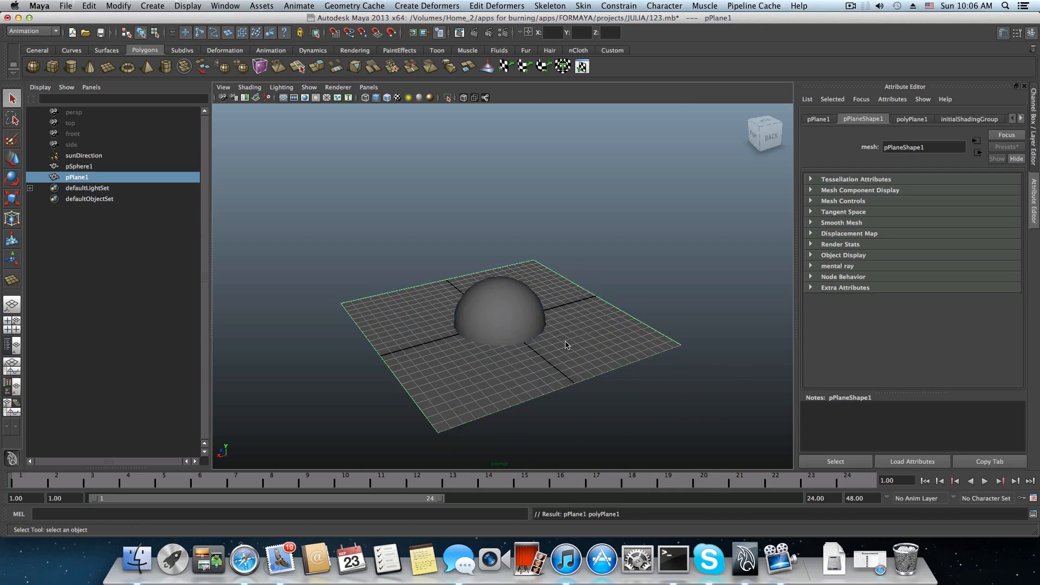
left_click(12, 158)
left_click_drag(498, 296, 710, 353)
Scale the plane up uniformly to at least 3 times its size so it extends far beyond the grid.
key("r")
left_click_drag(529, 355, 629, 356)
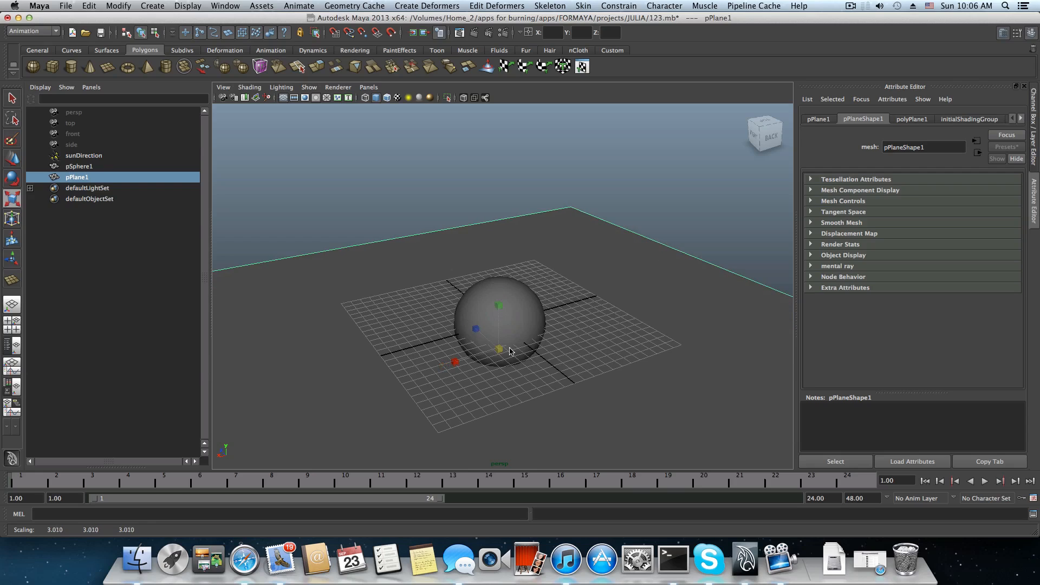
left_click_drag(499, 351, 583, 327)
Select the sphere and raise it so that it sits above the ground plane.
left_click(520, 306)
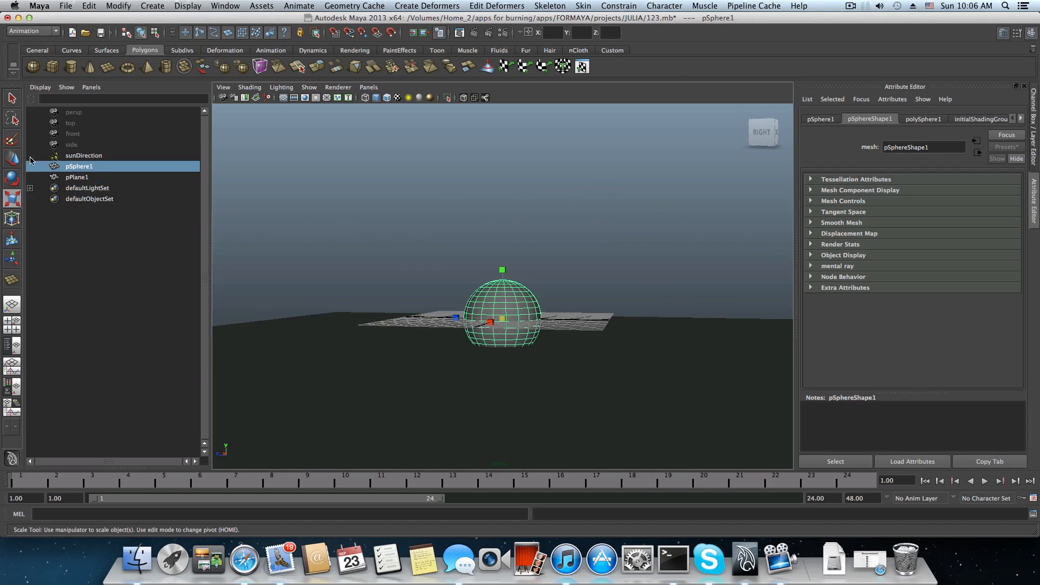
left_click(13, 158)
left_click_drag(502, 281, 559, 307)
scroll(551, 301, "up", 5)
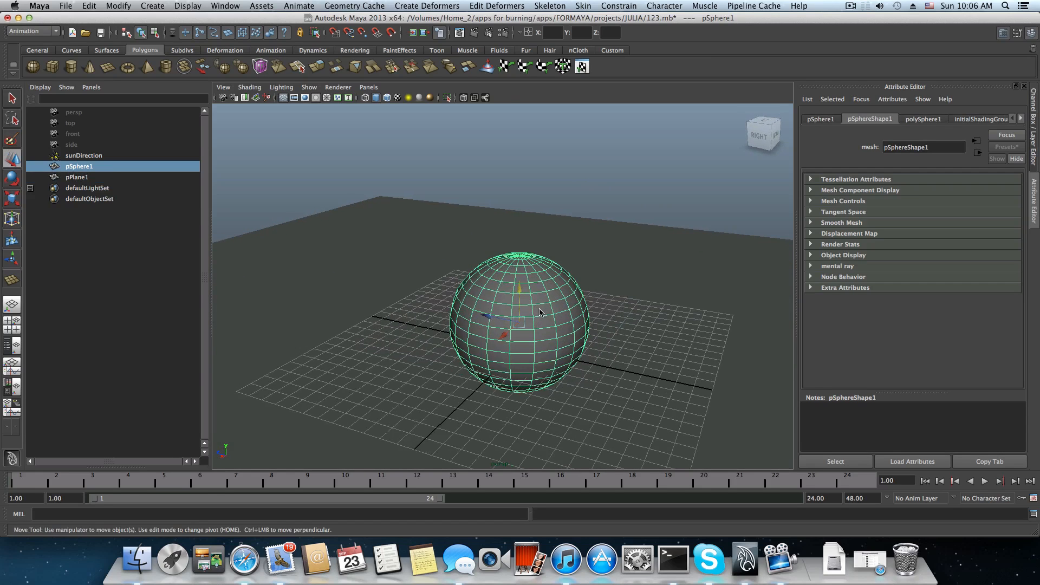
scroll(559, 307, "up", 5)
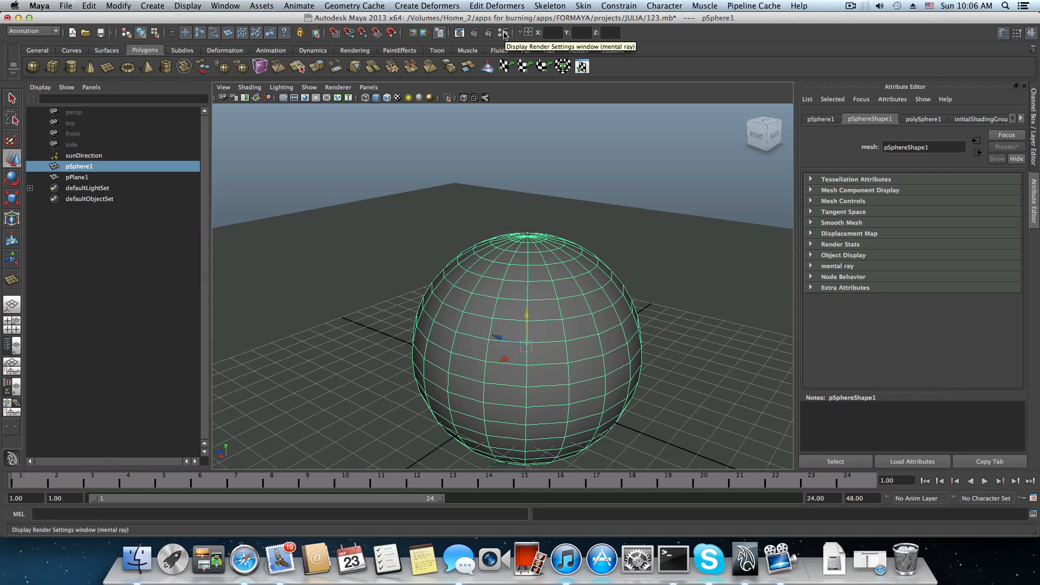
Open the mental ray Render Settings and review the common options, from file output to renderable camera and image size.
left_click(503, 33)
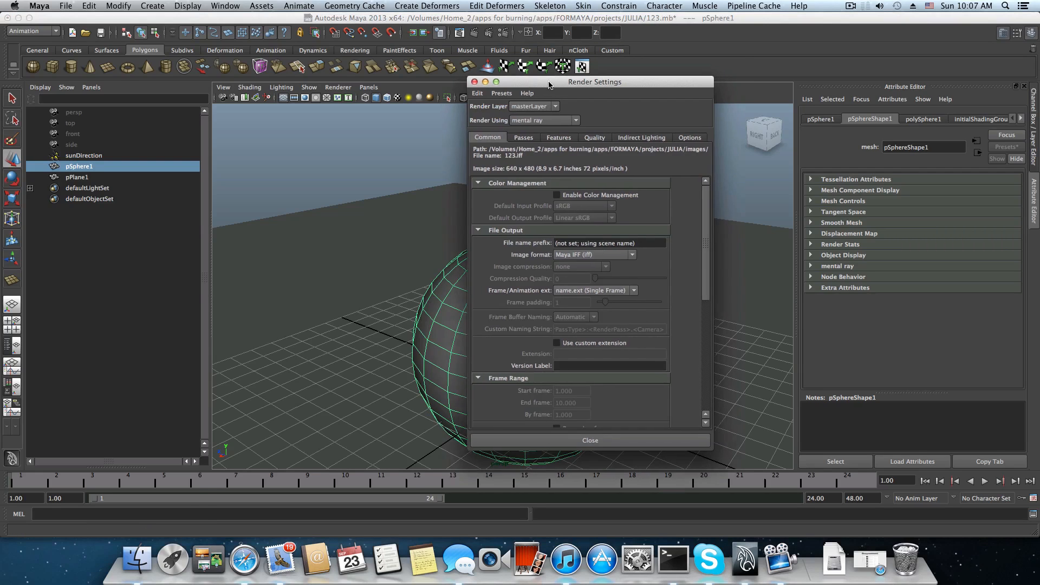
left_click_drag(554, 86, 524, 114)
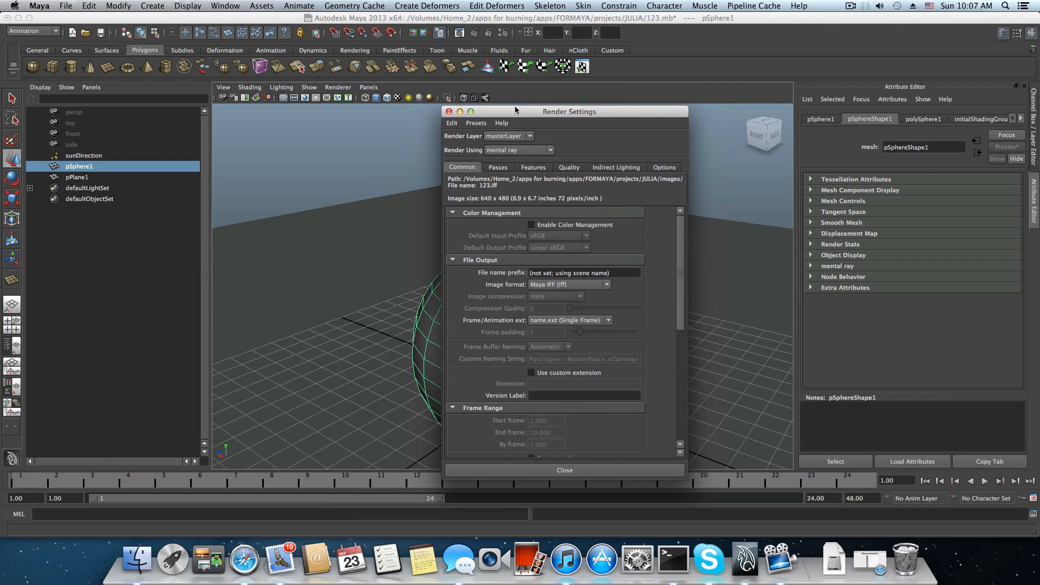
left_click(476, 124)
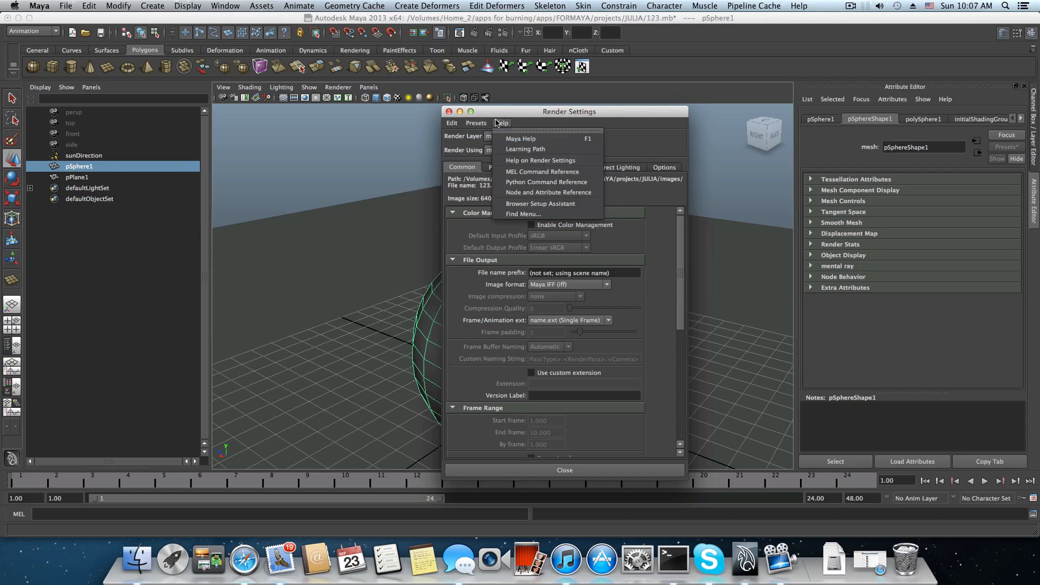
left_click(458, 111)
scroll(558, 211, "down", 10)
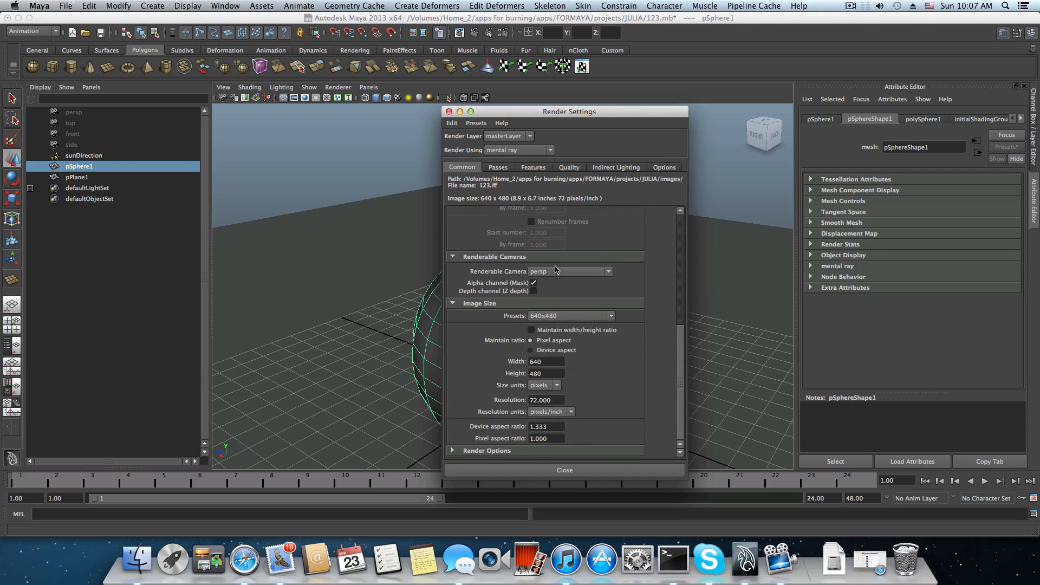
scroll(557, 270, "up", 10)
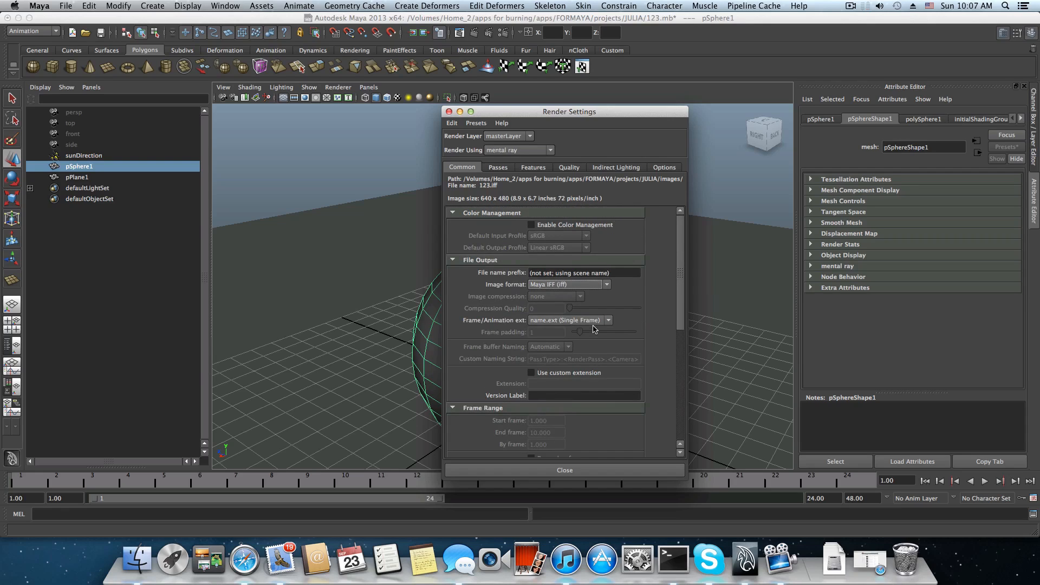
left_click_drag(680, 245, 657, 227)
left_click(477, 124)
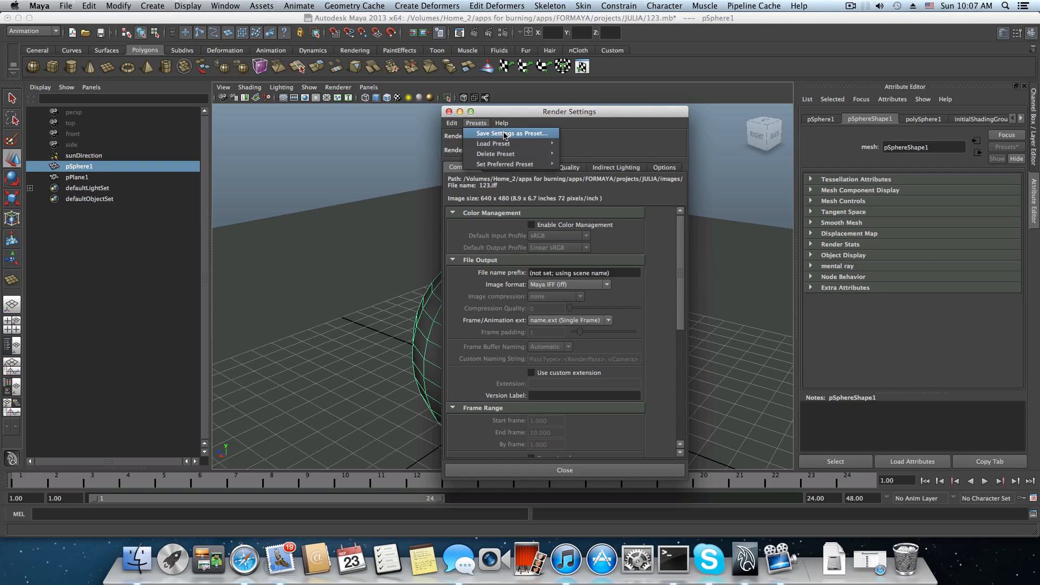
left_click(504, 134)
left_click(468, 209)
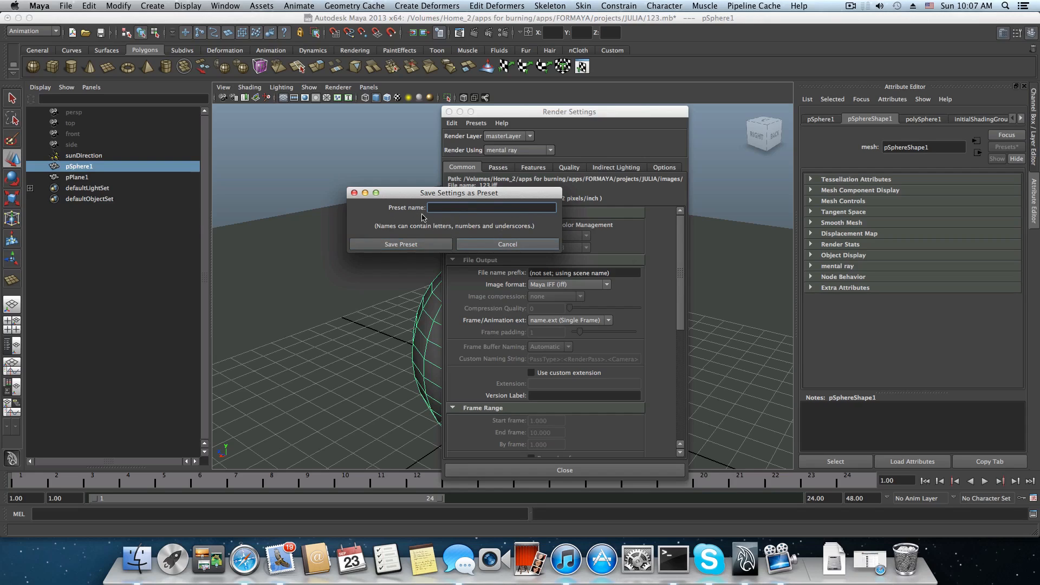
left_click(508, 245)
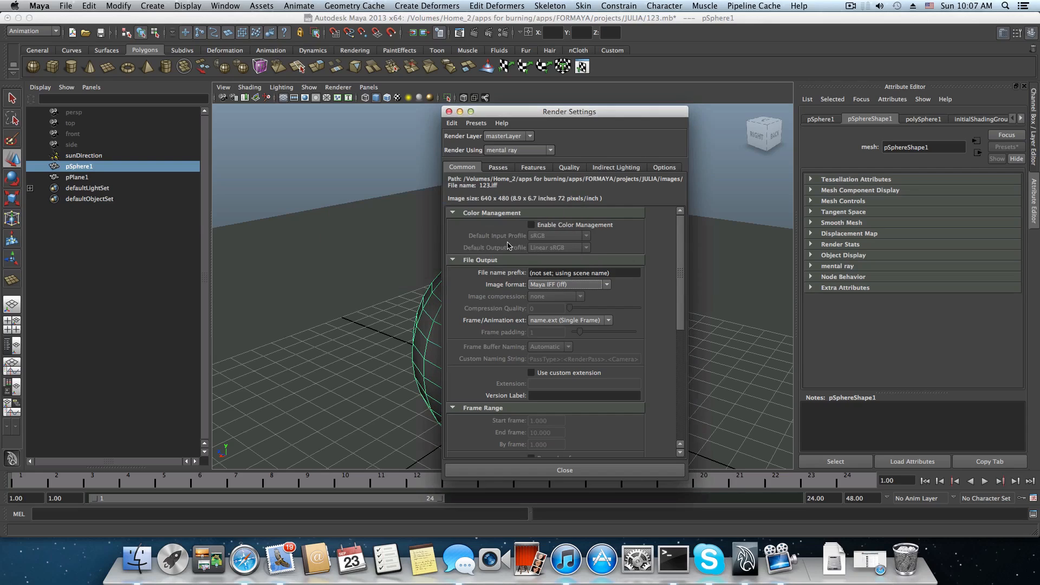
Save the current render settings as a preset named exteriorMR.
left_click(476, 123)
mouse_move(494, 145)
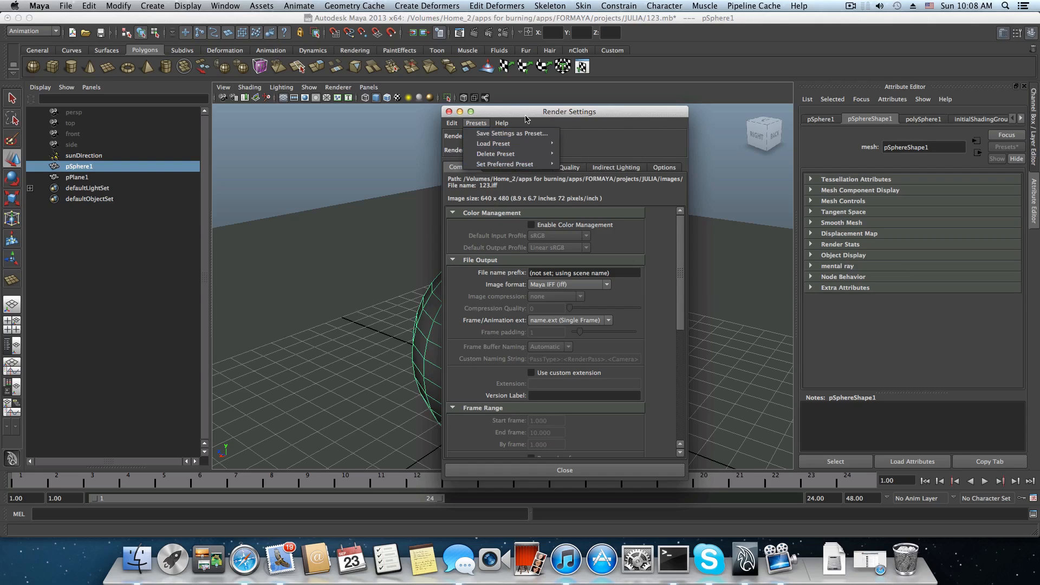
left_click(510, 133)
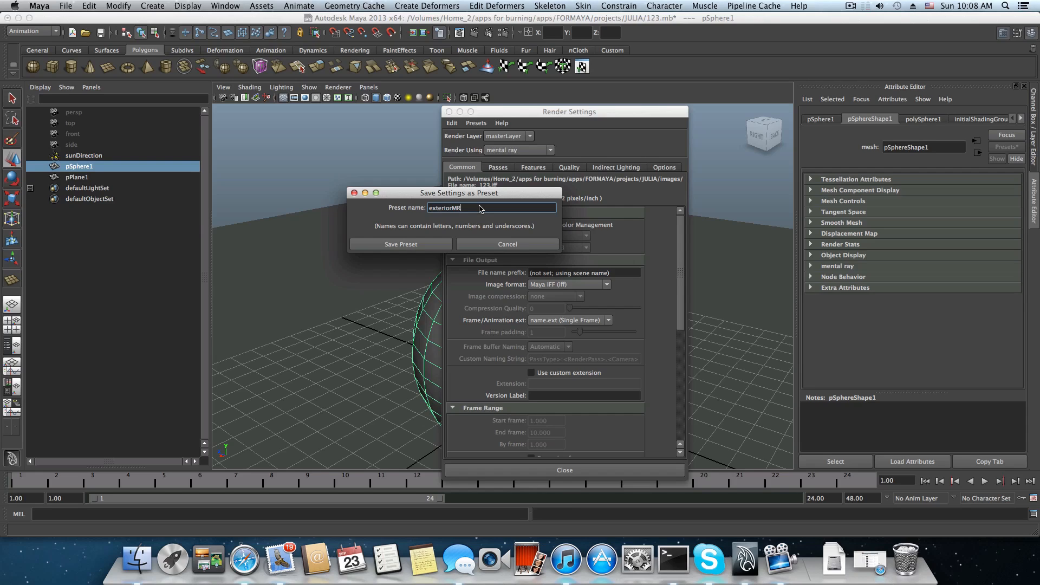
left_click(422, 244)
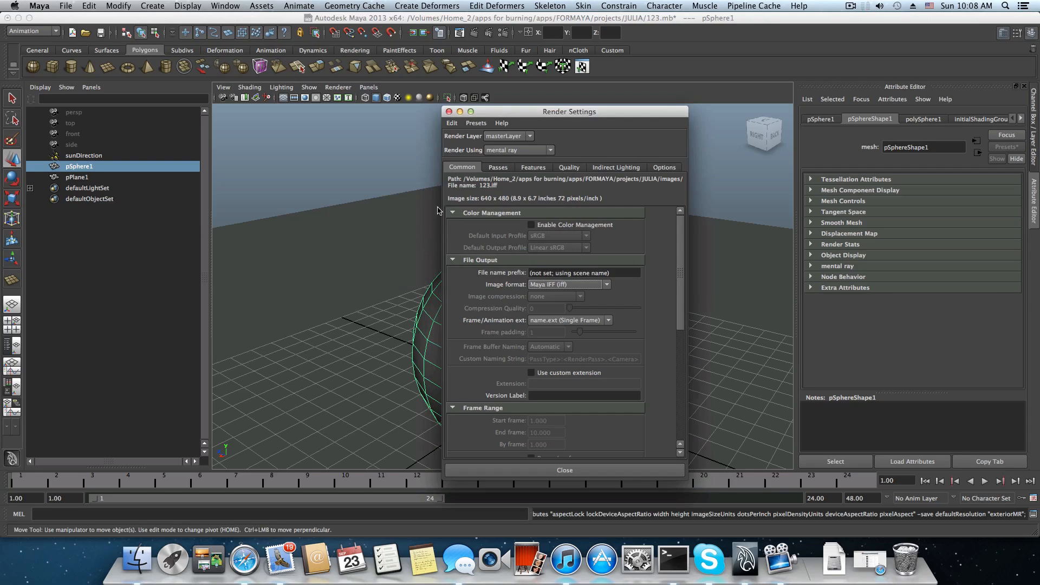
Load the exteriorMR render preset and close the Render Settings.
left_click(483, 124)
mouse_move(498, 157)
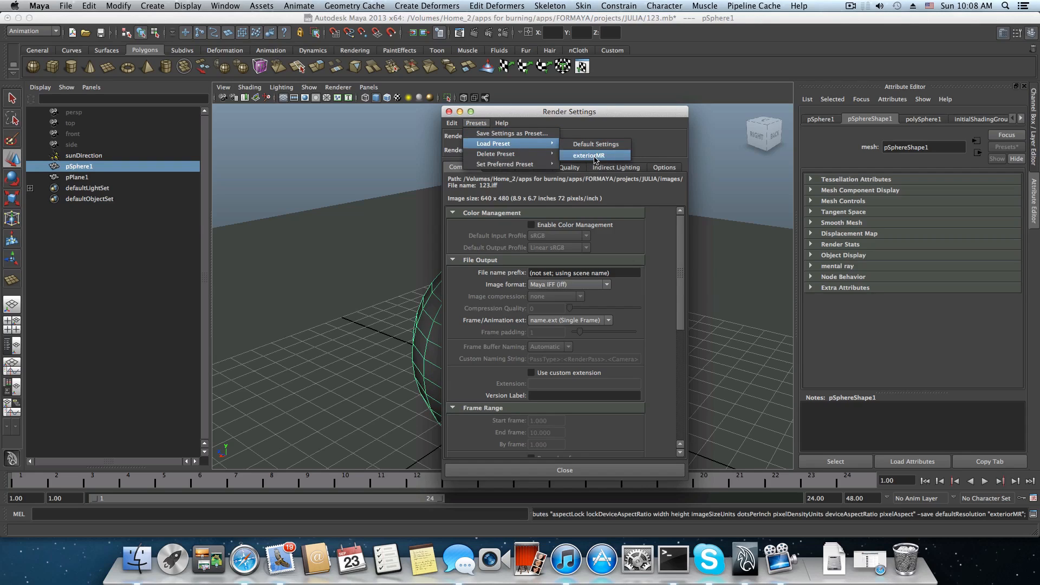
left_click(589, 156)
left_click(451, 123)
left_click(448, 112)
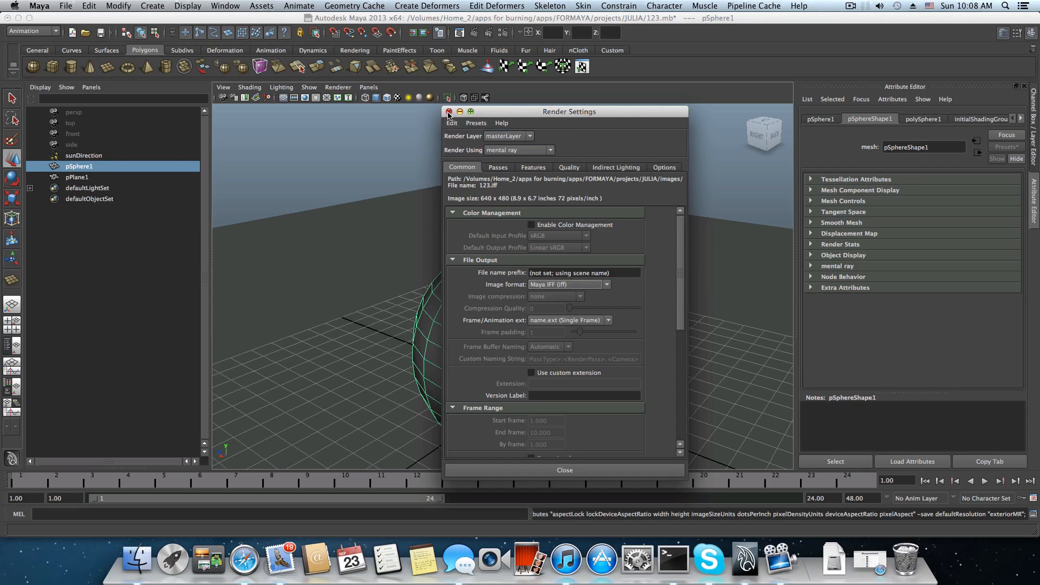
left_click(449, 112)
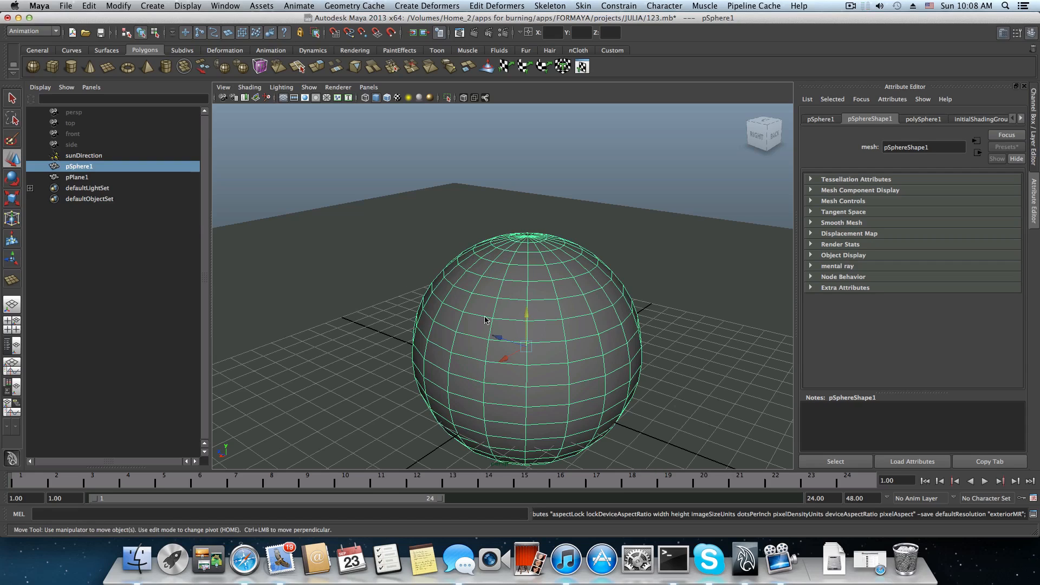
Select the persp camera to show its attributes and frame the sphere and ground plane from a raised angle.
left_click_drag(526, 311, 585, 299, "alt")
right_click_drag(585, 300, 512, 303, "alt")
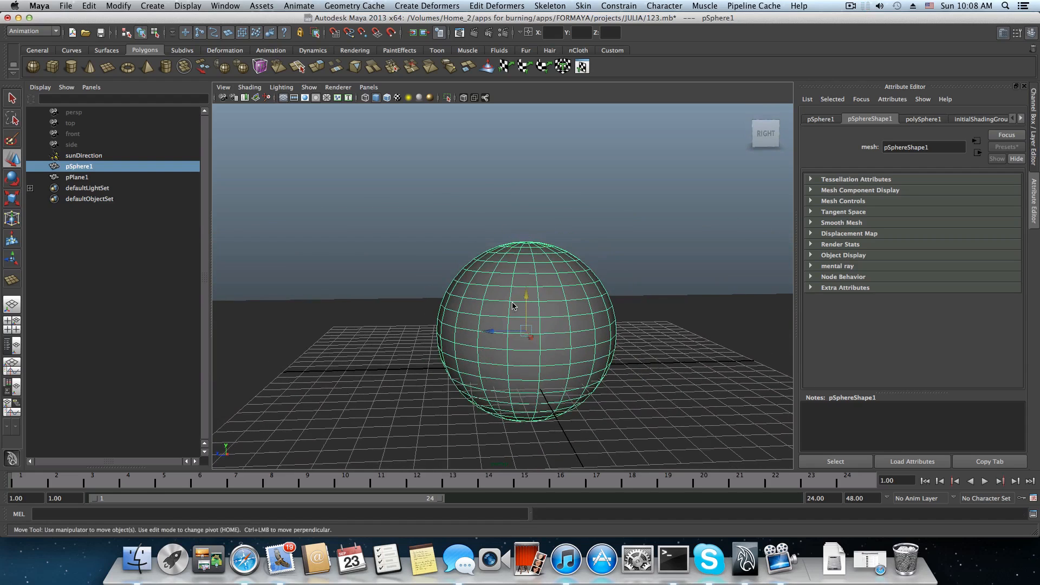
left_click_drag(512, 302, 509, 311, "alt")
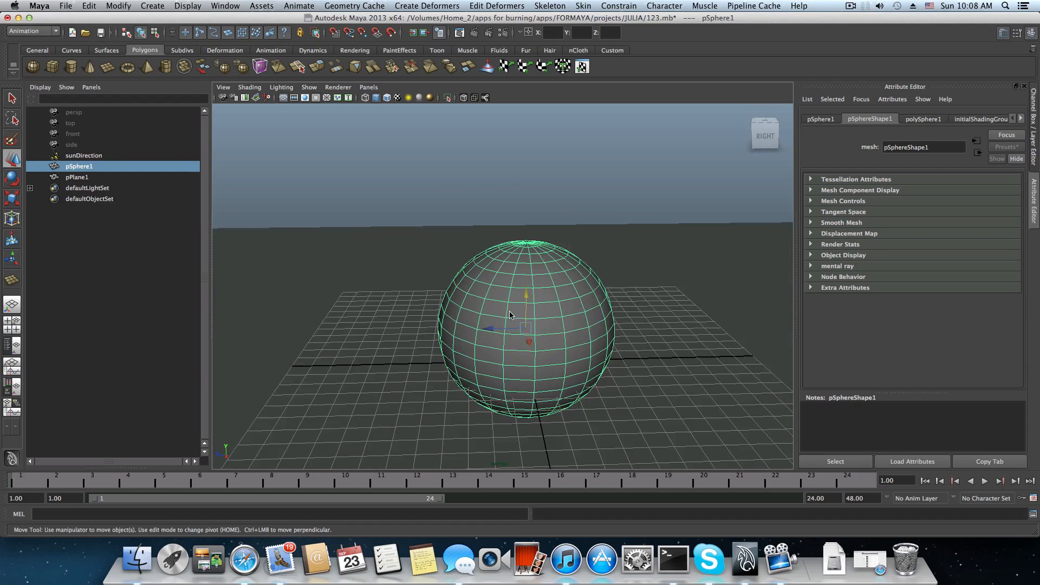
left_click(70, 112)
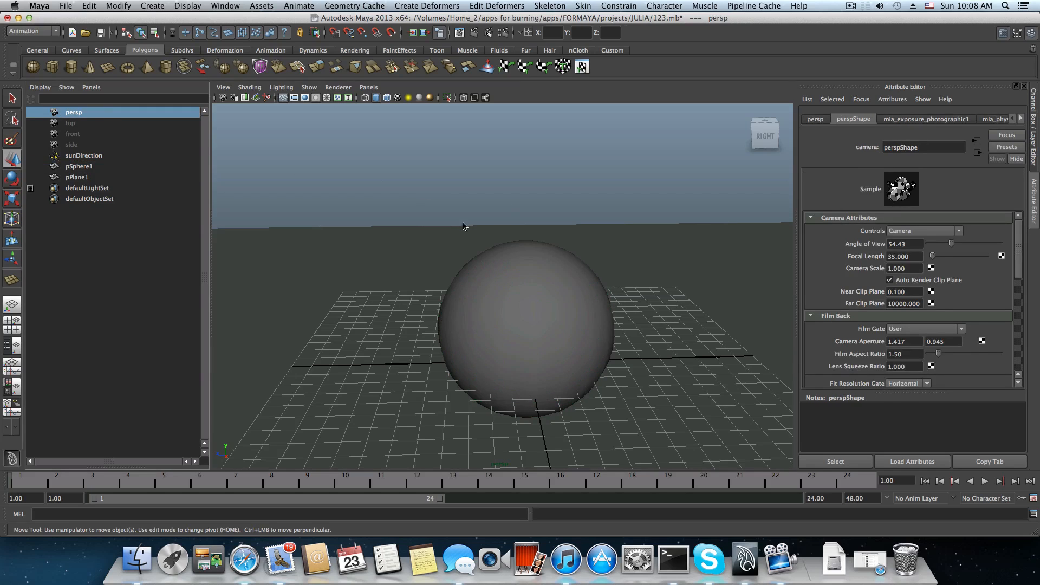
left_click_drag(477, 297, 467, 293, "alt")
right_click_drag(468, 294, 510, 309, "alt")
mouse_move(508, 309)
left_mouse_down("alt")
mouse_move(483, 287)
mouse_move(495, 298)
left_mouse_up("alt")
right_click_drag(527, 297, 477, 293, "alt")
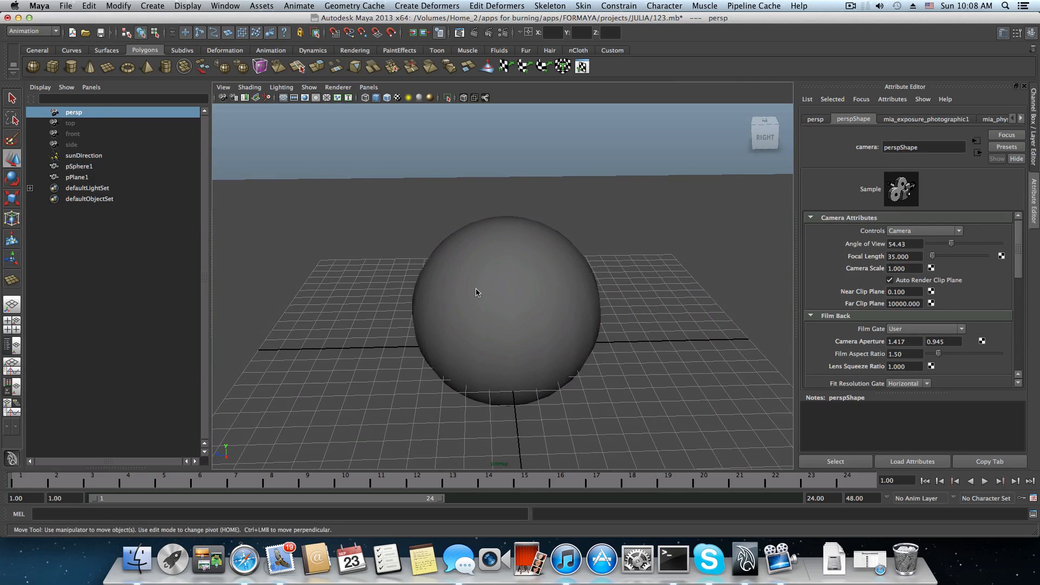
left_click_drag(476, 293, 518, 299, "alt")
left_click_drag(558, 280, 418, 281, "alt")
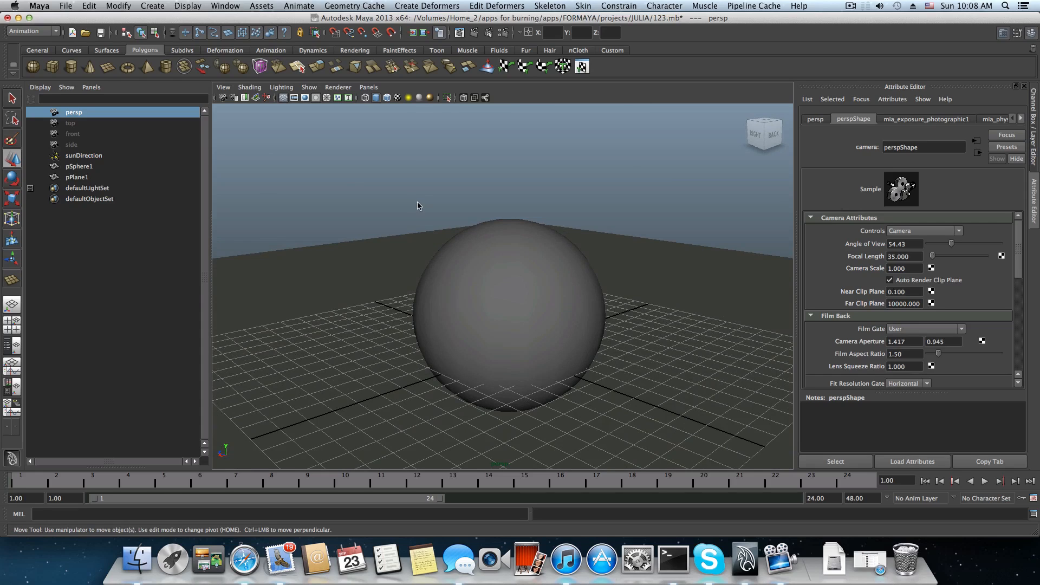
Open the Hypershade editor and reposition its window over the viewport.
left_click(229, 7)
mouse_move(250, 34)
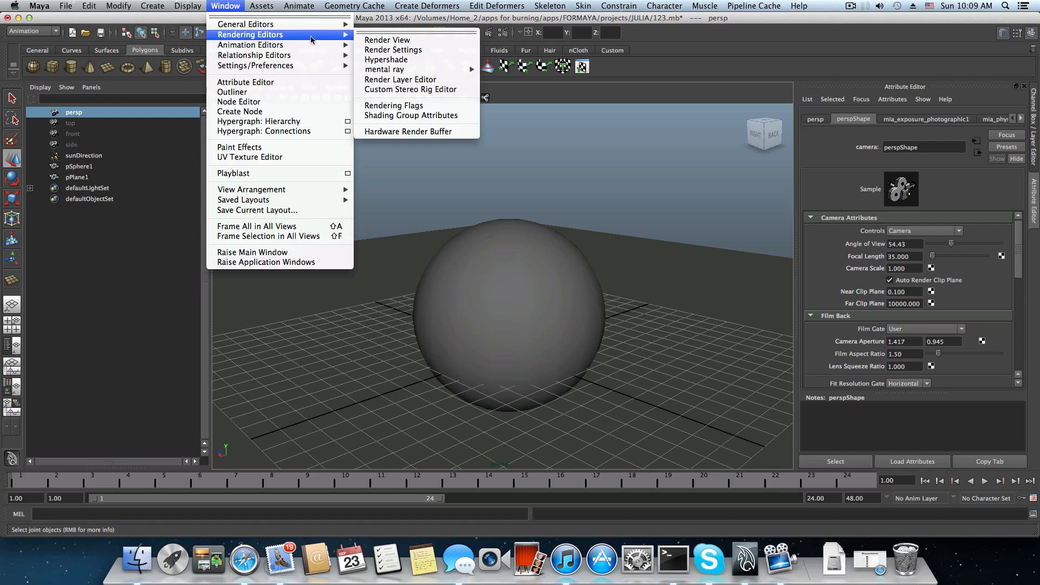
left_click(415, 58)
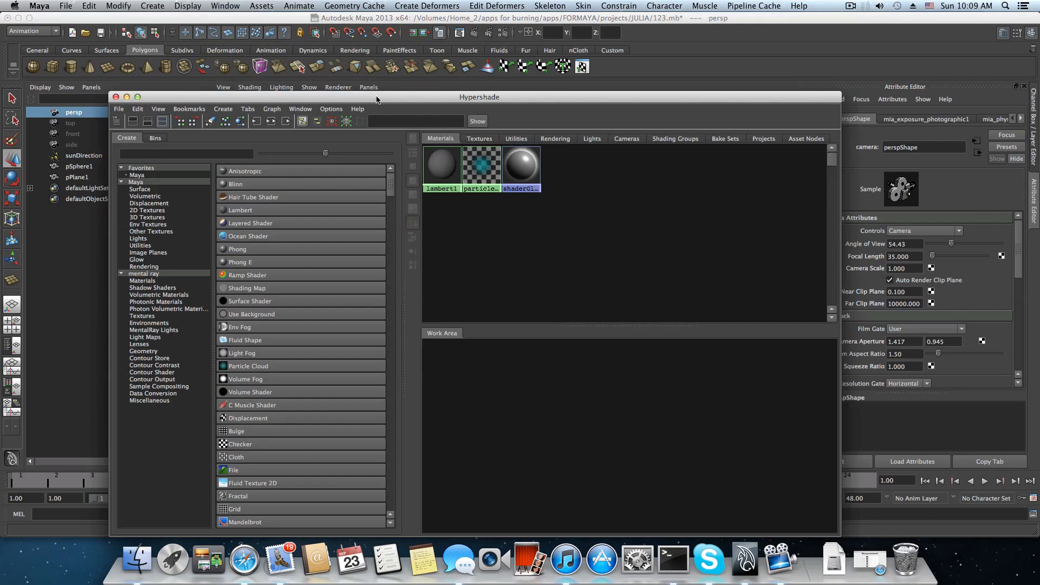
left_click_drag(377, 100, 422, 99)
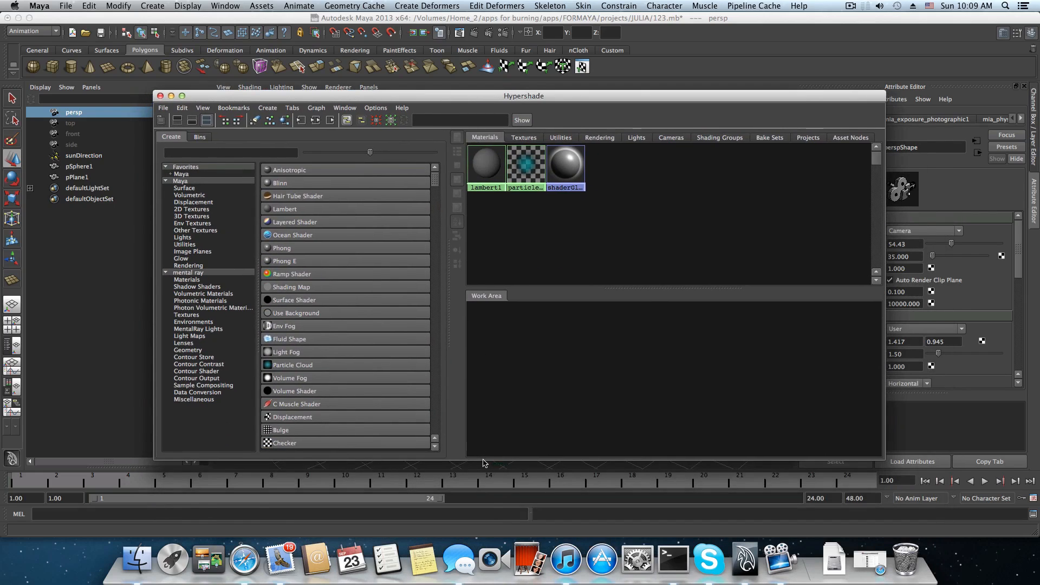
Resize the Hypershade window to a narrower width and reposition it so the scene objects and material attributes stay accessible.
left_click_drag(484, 461, 482, 445)
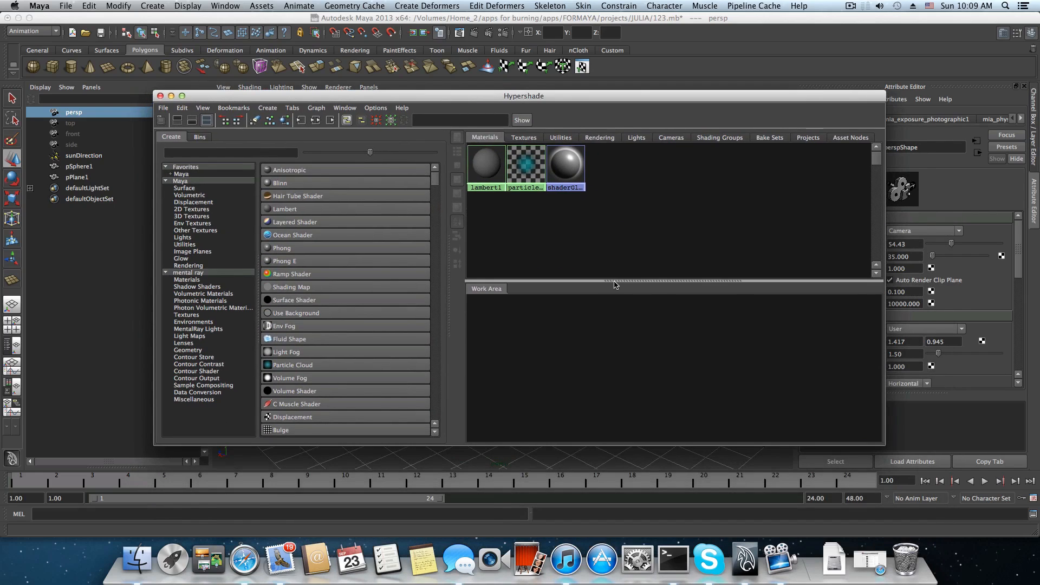
mouse_move(615, 284)
left_mouse_down()
mouse_move(616, 301)
mouse_move(617, 283)
left_mouse_up()
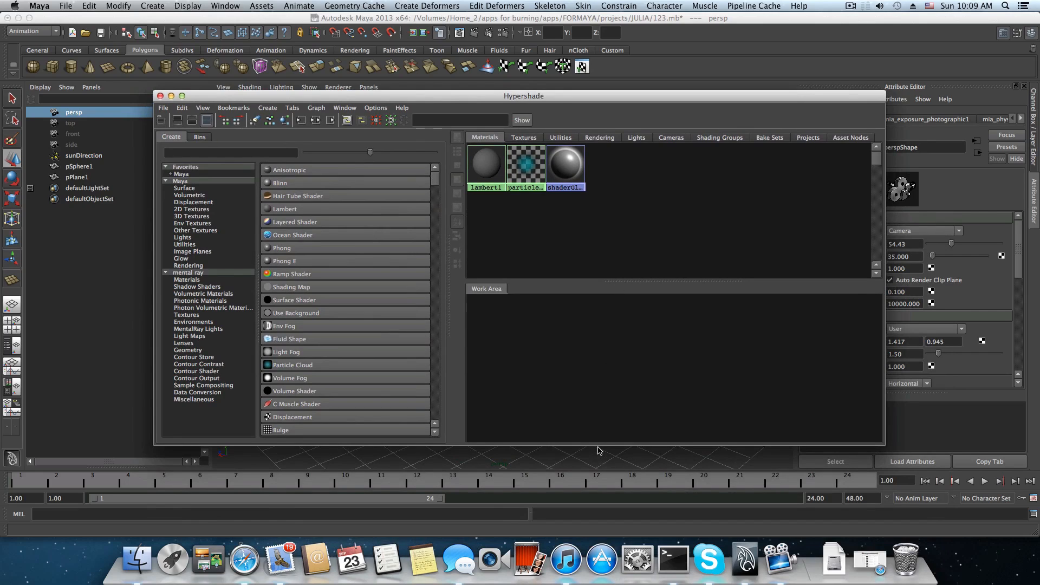
left_click_drag(598, 451, 599, 472)
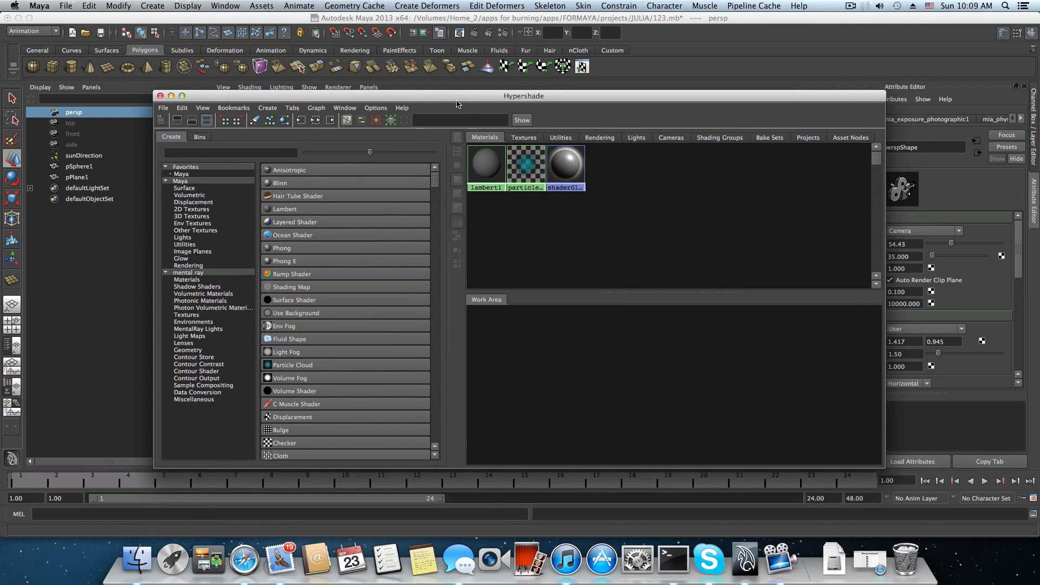
left_click_drag(456, 103, 492, 209)
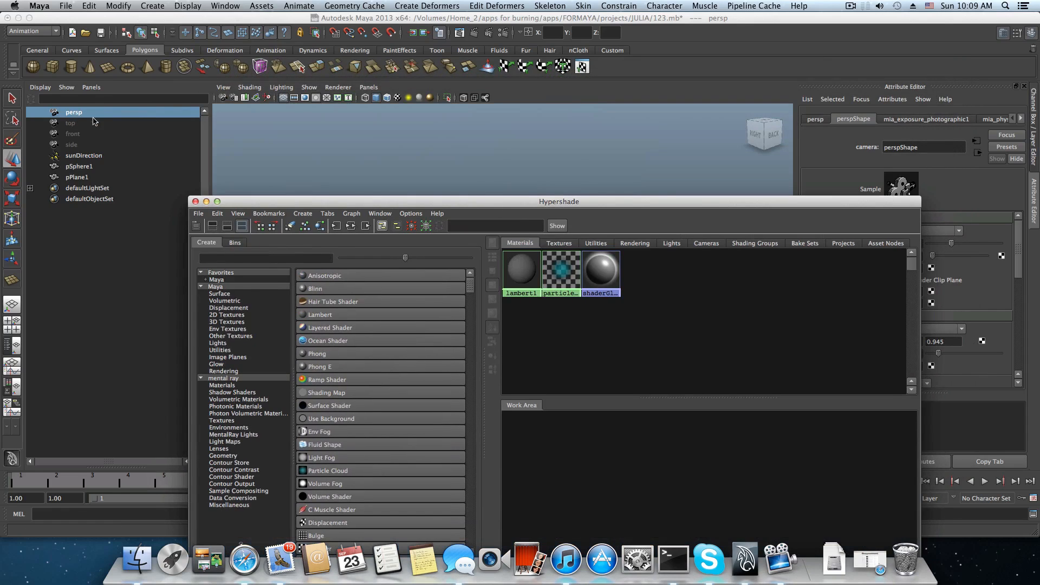
left_click_drag(299, 206, 376, 84)
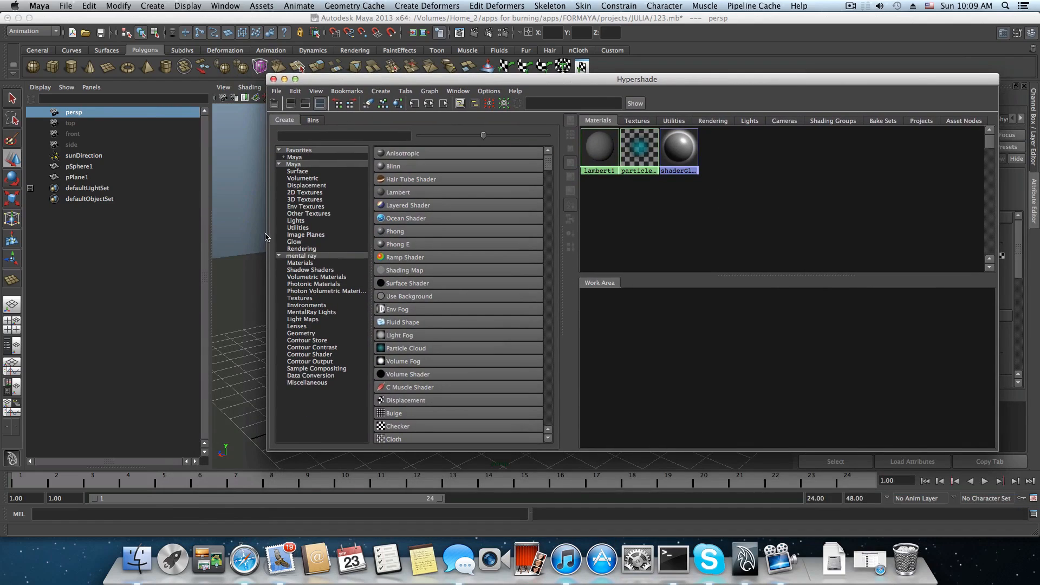
left_click_drag(267, 238, 340, 257)
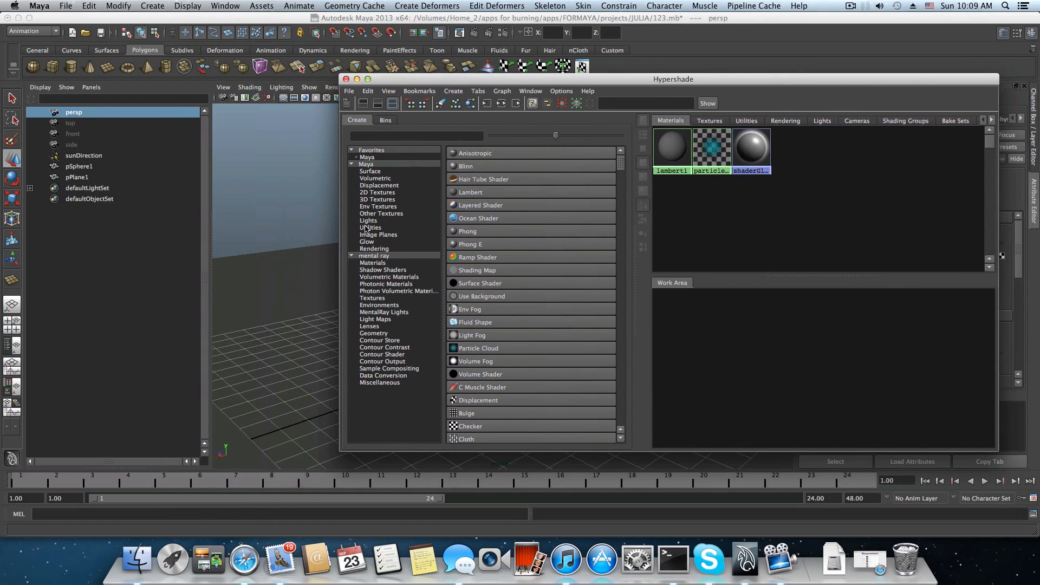
left_click_drag(460, 82, 291, 117)
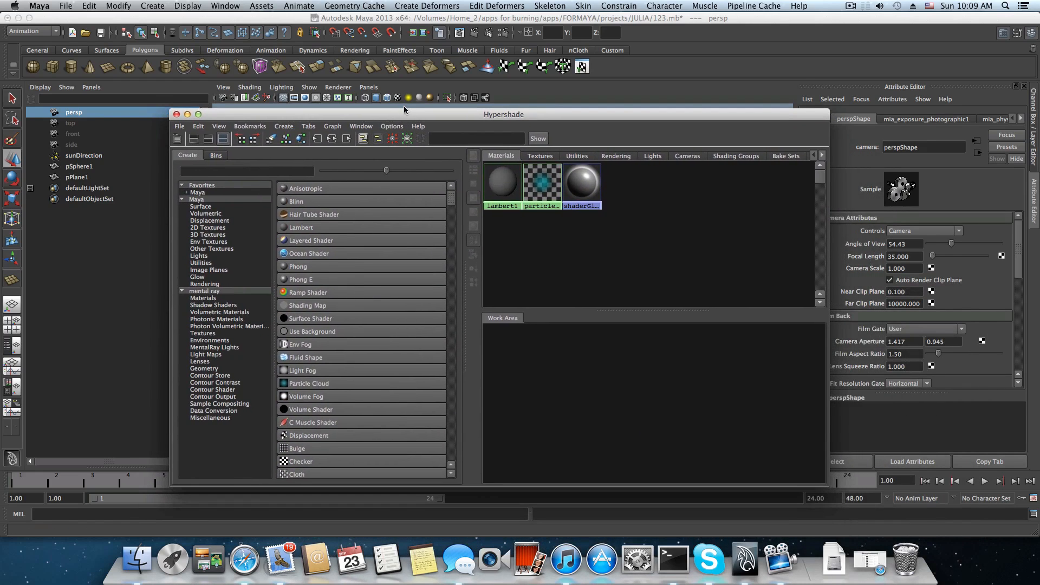
Select the sphere in the viewport by moving Hypershade aside, and bring the Hypershade window back over the view.
left_click_drag(405, 114, 375, 413)
left_click(512, 299)
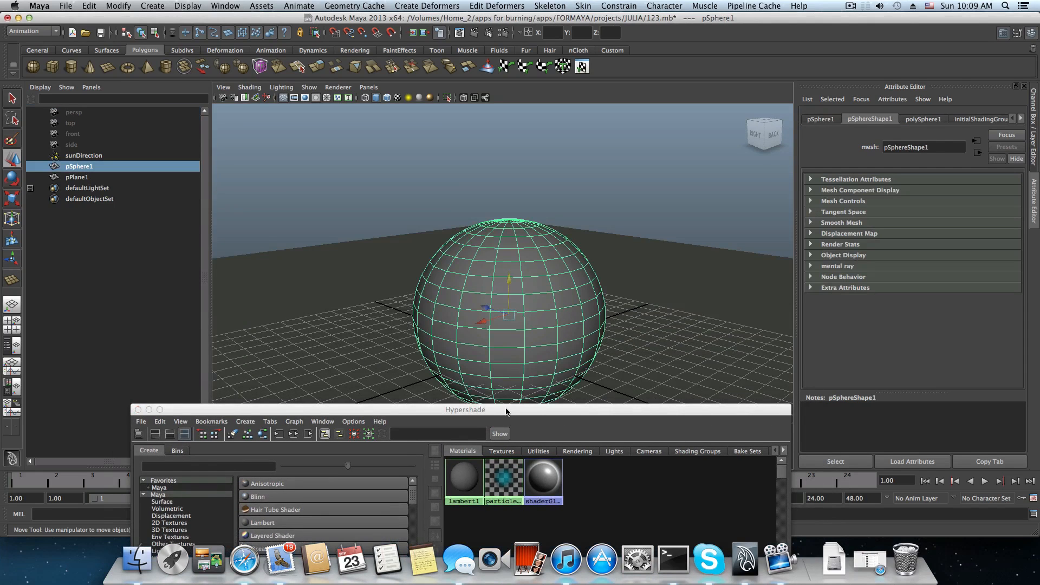
left_click_drag(506, 411, 531, 111)
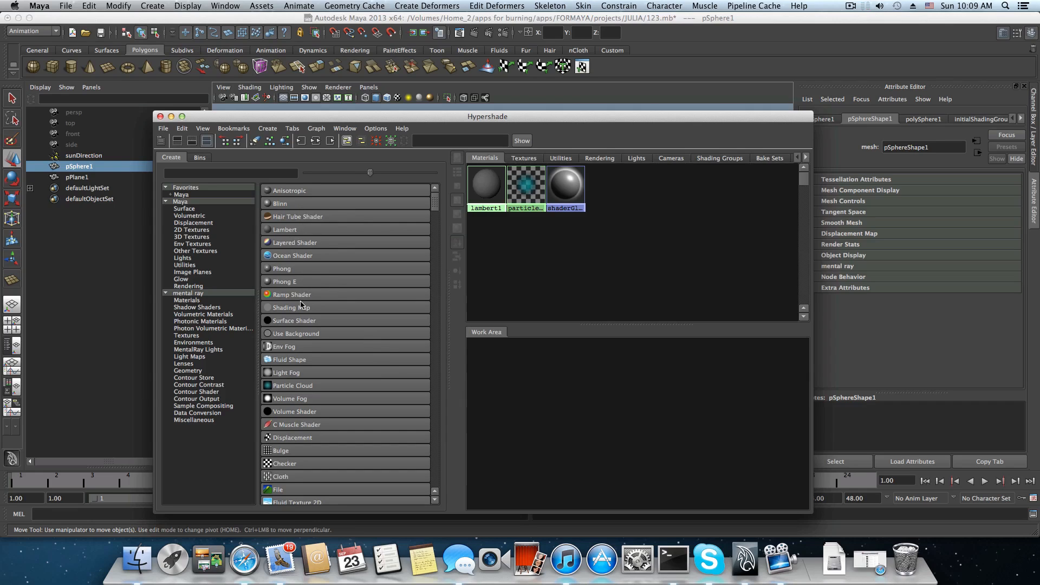
left_click_drag(303, 119, 321, 131)
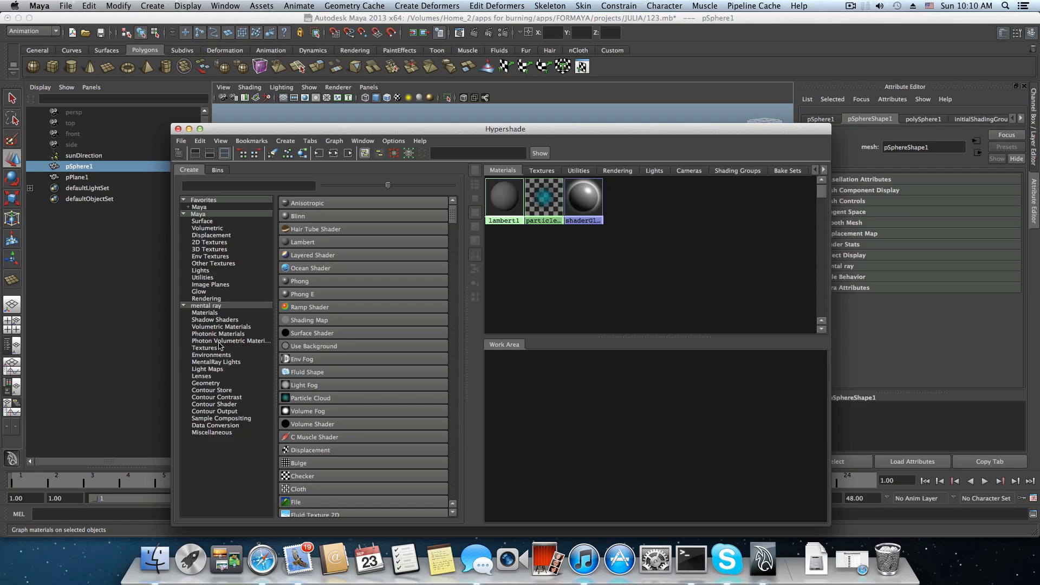
Create a mental ray mia_material_x material and place its node in the middle of the work area.
left_click(218, 307)
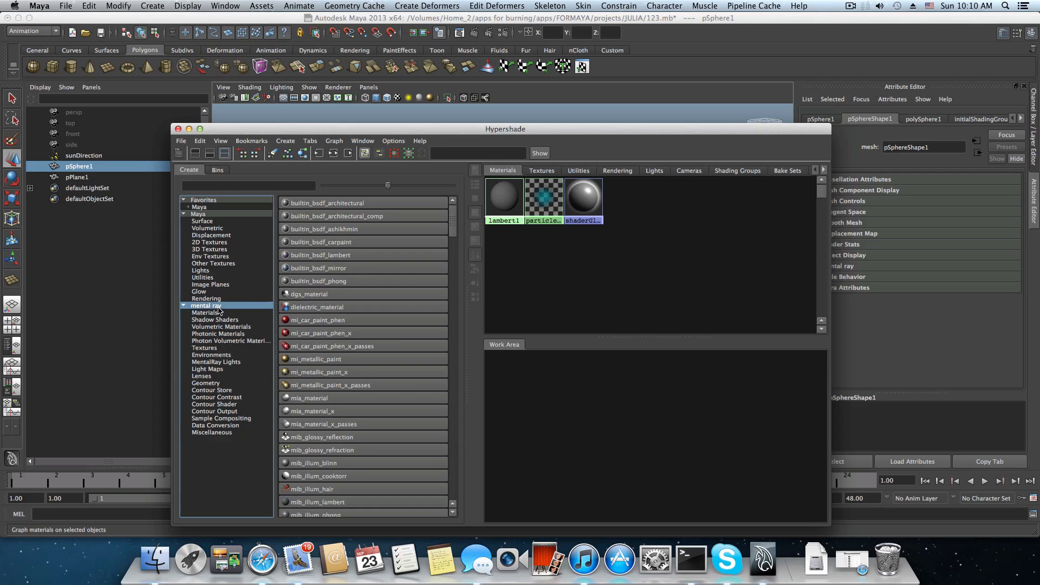
scroll(297, 362, "down", 4)
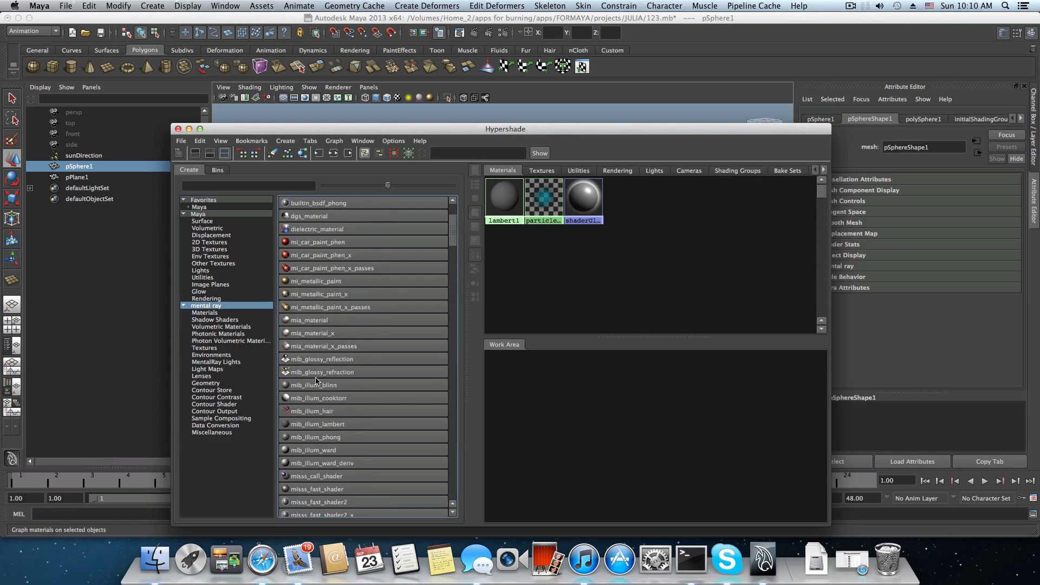
scroll(319, 324, "up", 1)
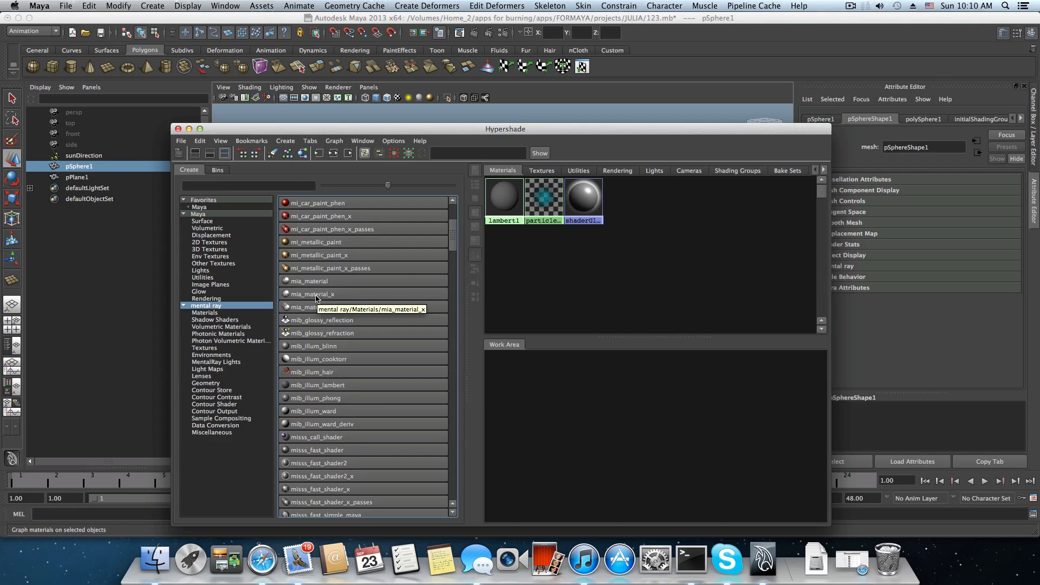
left_click(316, 298)
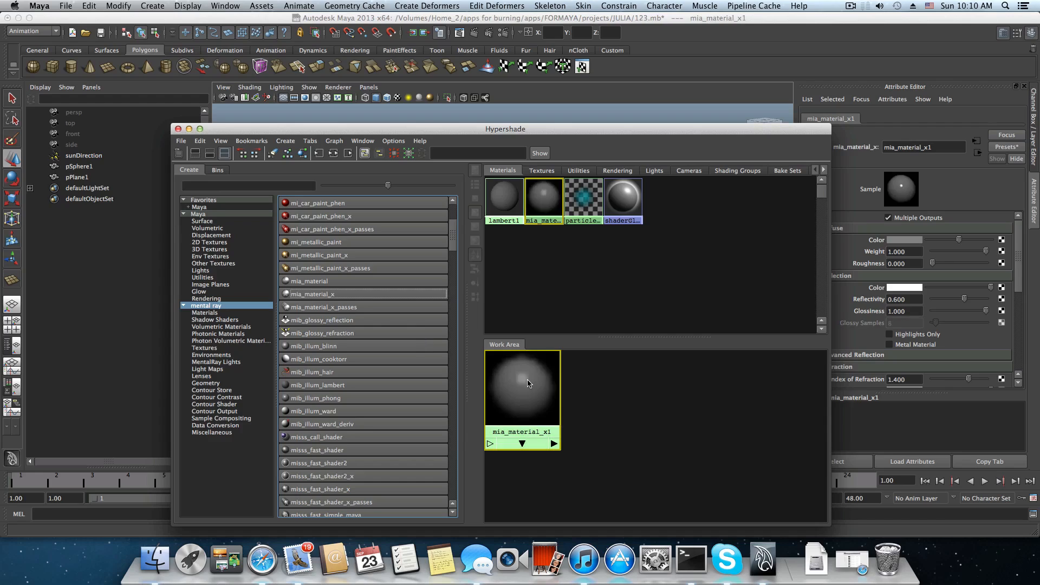
left_click_drag(559, 395, 651, 407)
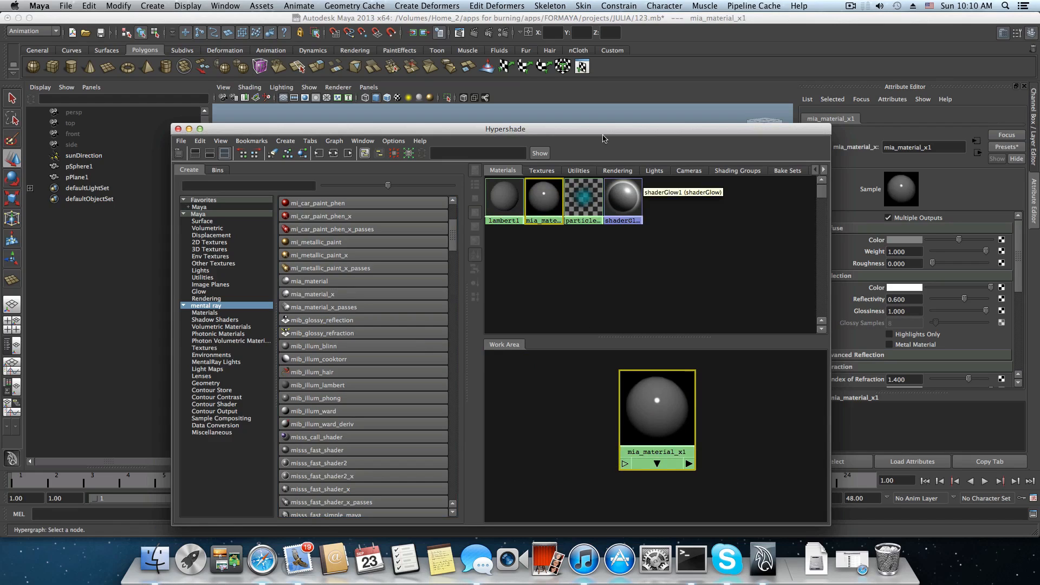
Map a File texture to the diffuse color of the new mia_material_x and space its node apart from the material.
left_click_drag(604, 134, 231, 118)
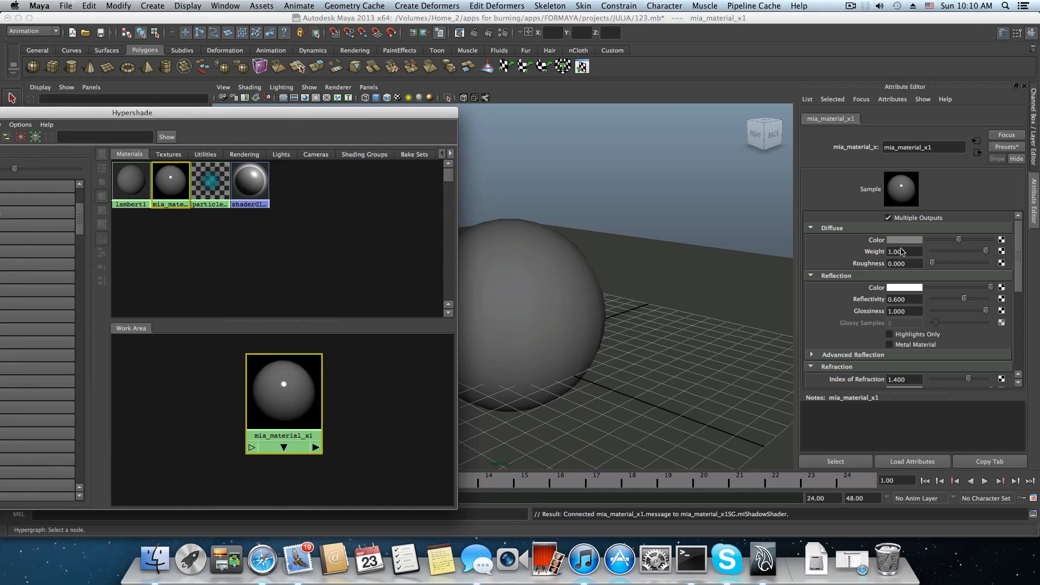
left_click(1002, 242)
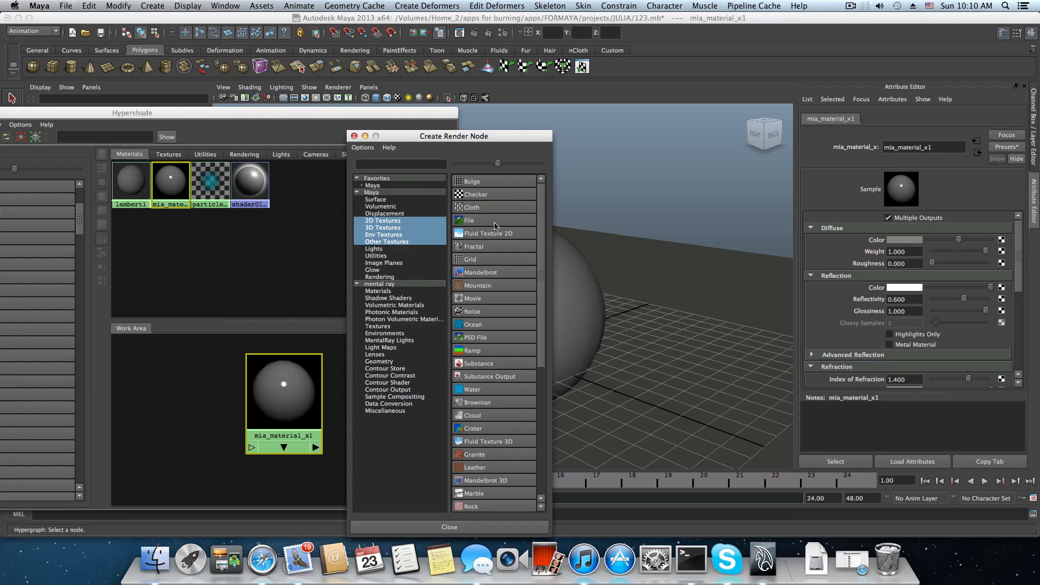
left_click(494, 225)
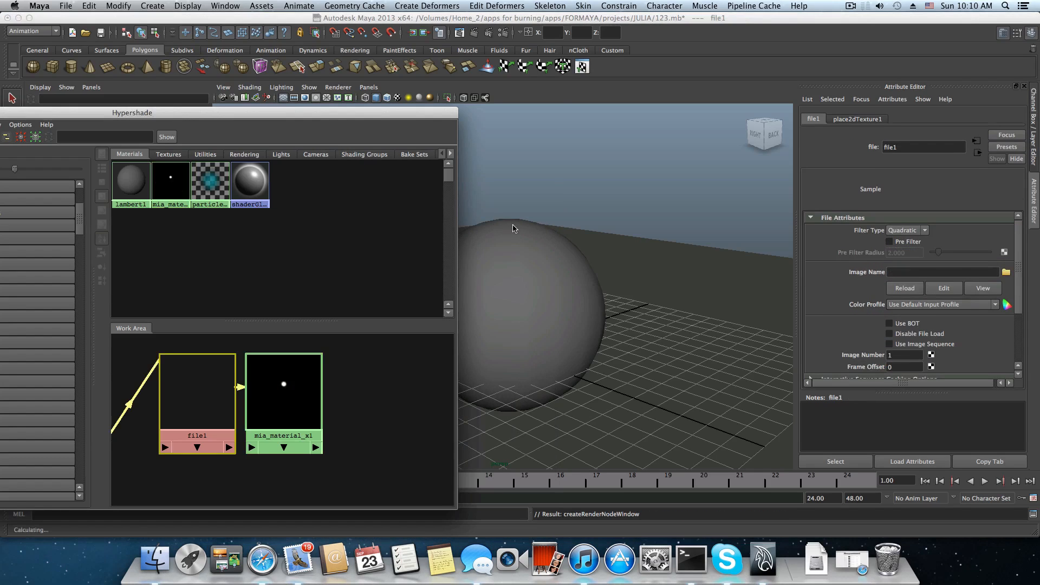
left_click_drag(293, 114, 413, 51)
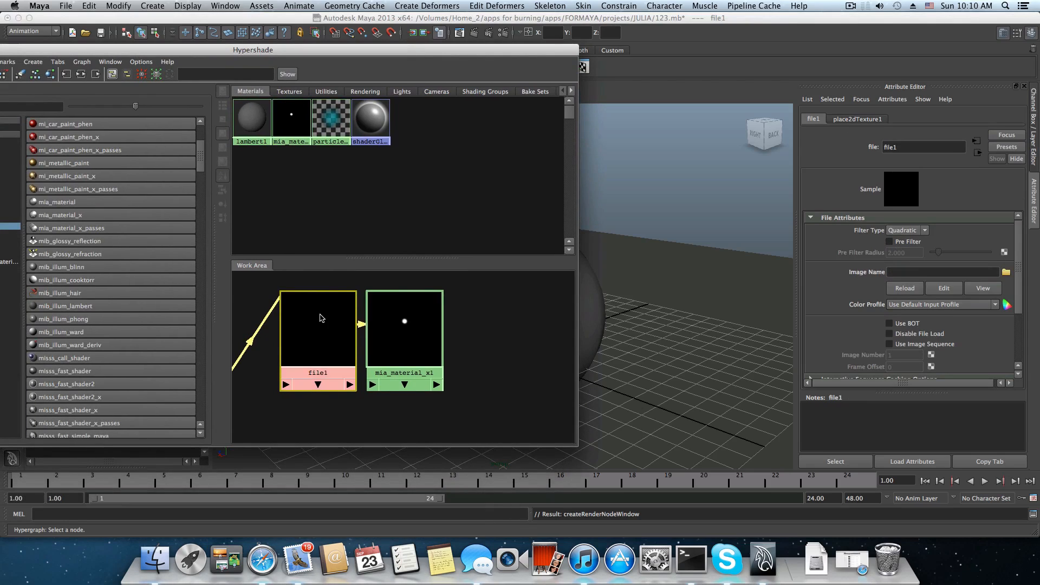
mouse_move(320, 317)
left_mouse_down()
mouse_move(306, 327)
mouse_move(324, 307)
left_mouse_up()
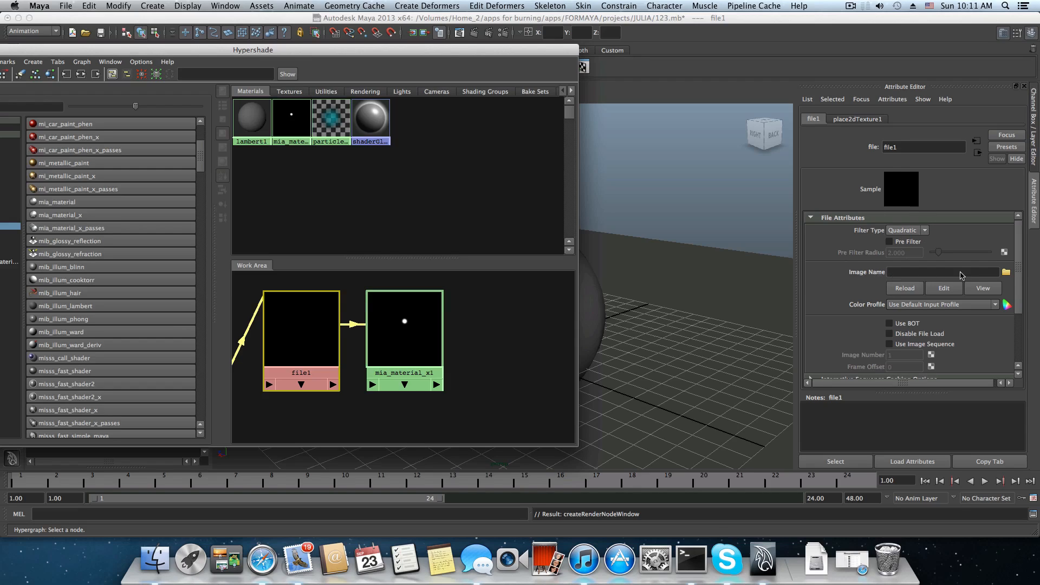
Browse for the file texture's image in the Home_2 folder apps for burning/apps/FORMAYA/TEXTURSIAMUSING.
left_click(1006, 272)
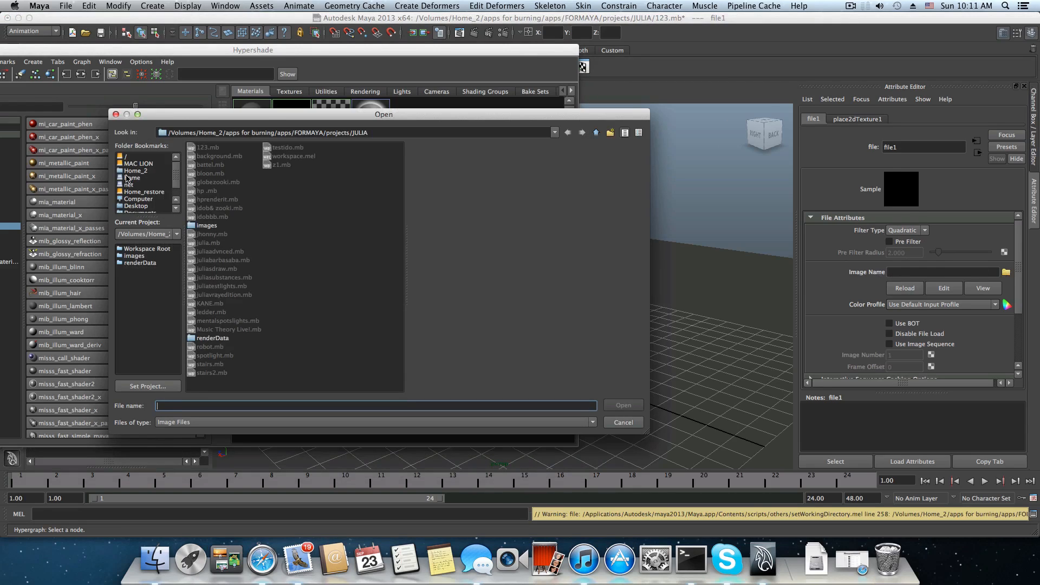
left_click(132, 177)
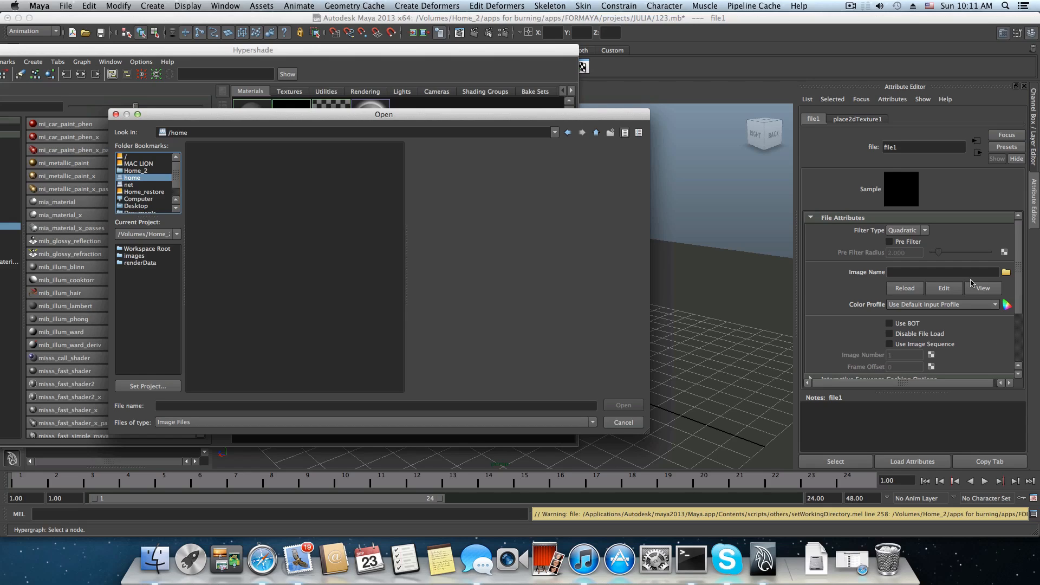
left_click(128, 171)
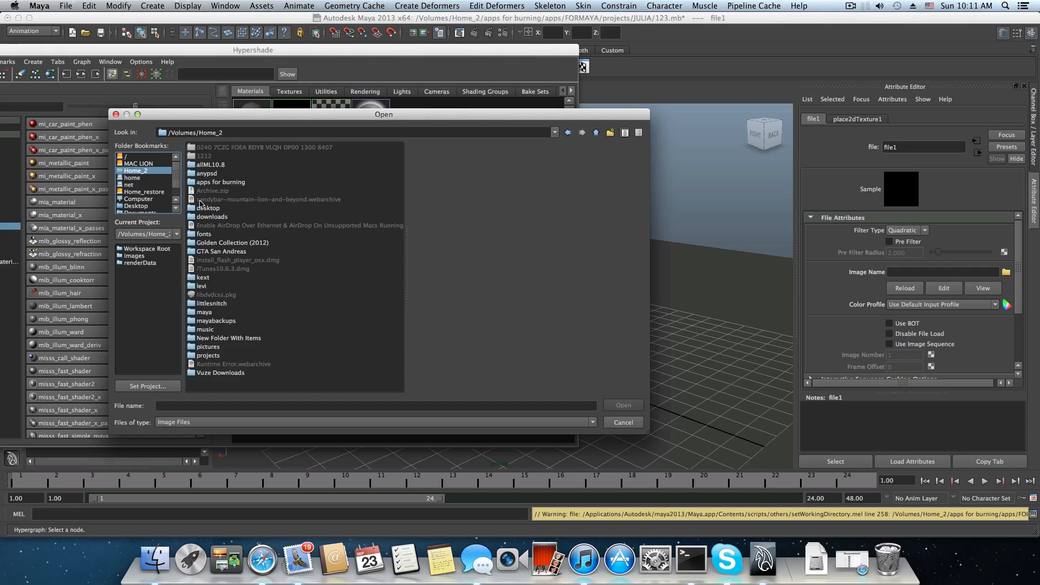
double_click(202, 183)
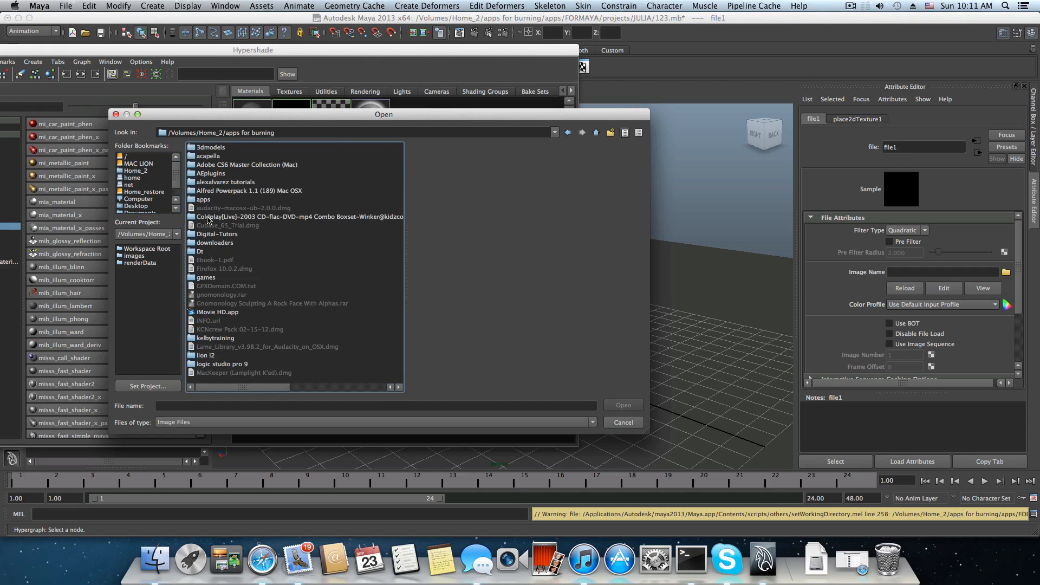
double_click(204, 202)
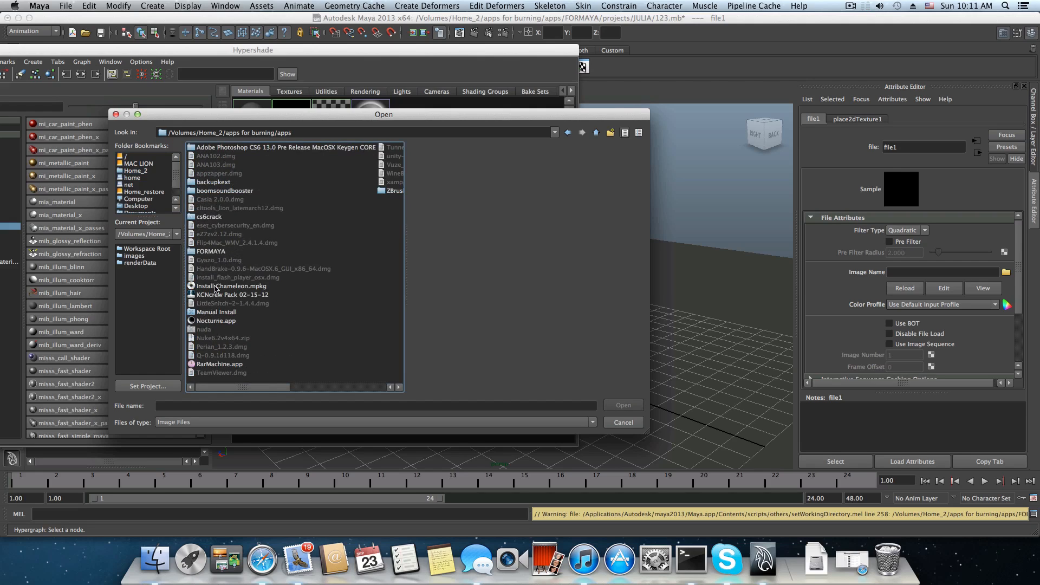
double_click(205, 252)
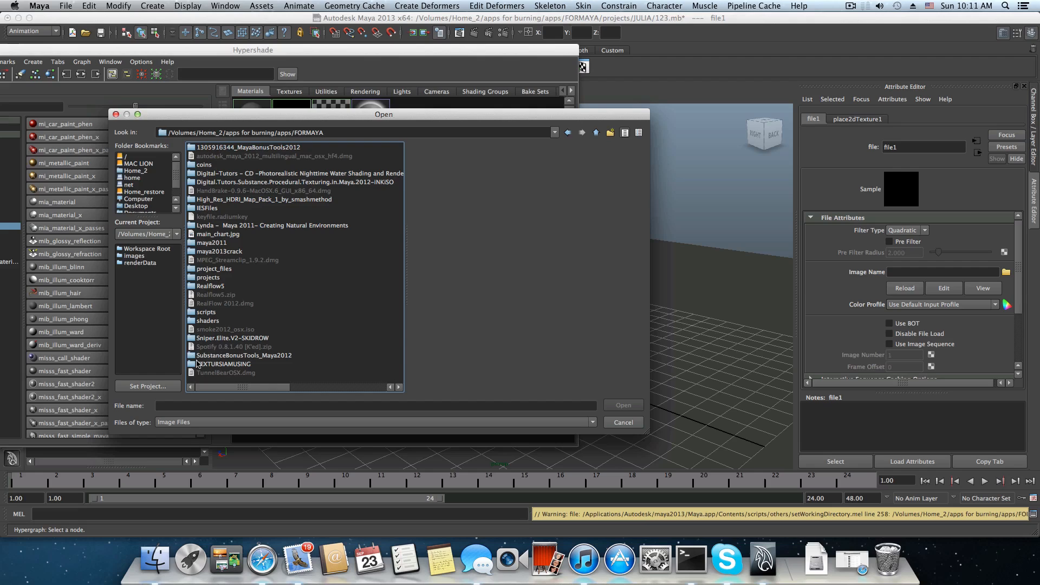
double_click(216, 364)
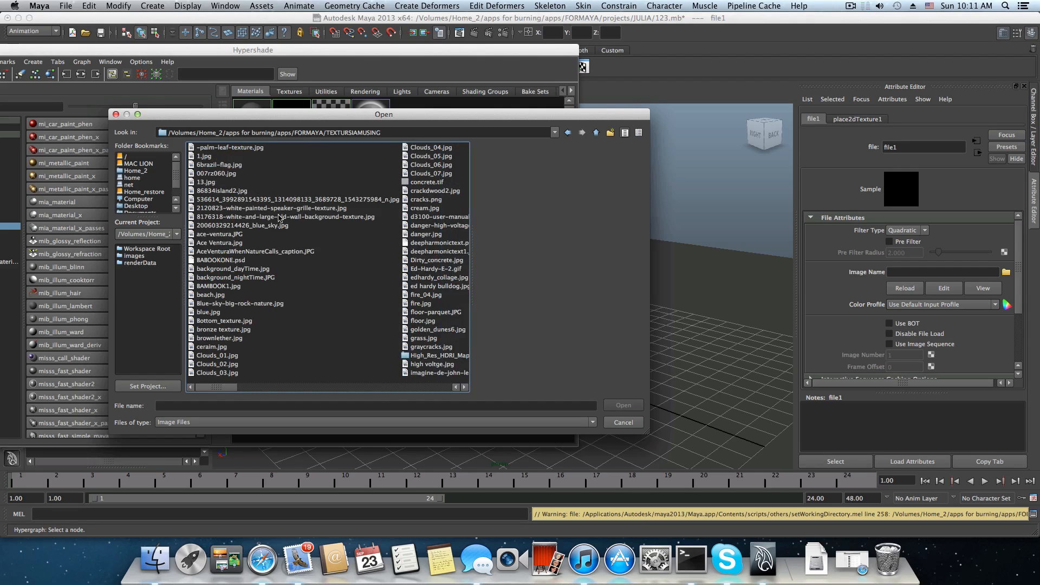
Preview the images in the TEXTURSIAMUSING folder and load Bottom_texture.jpg as the file texture's image.
left_click(216, 148)
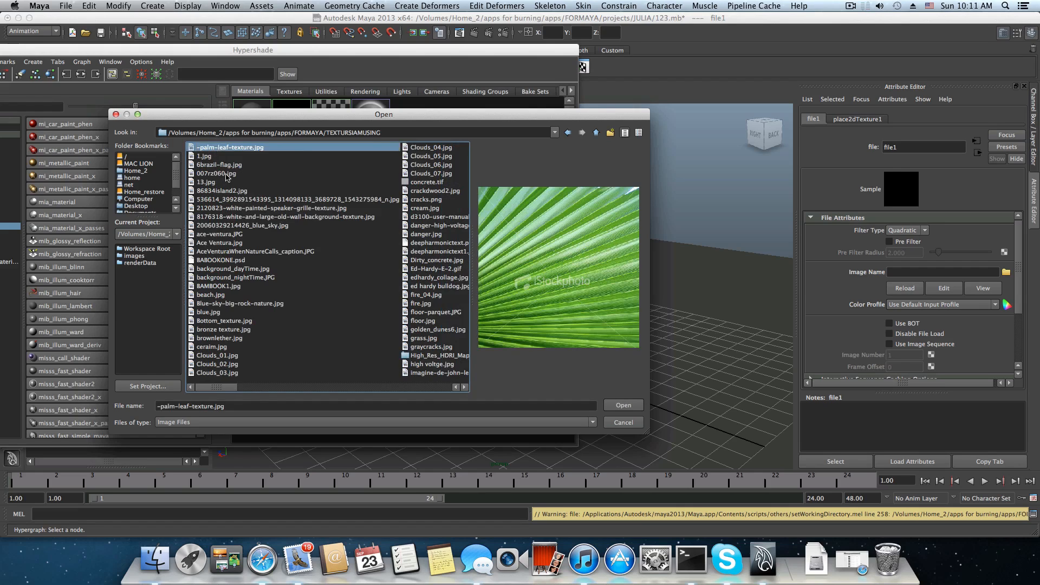
key("Down")
key("Down")
key("Down")
key("Down")
key("Down")
key("Down")
key("Down")
key("Down")
key("Down")
key("Down")
key("Down")
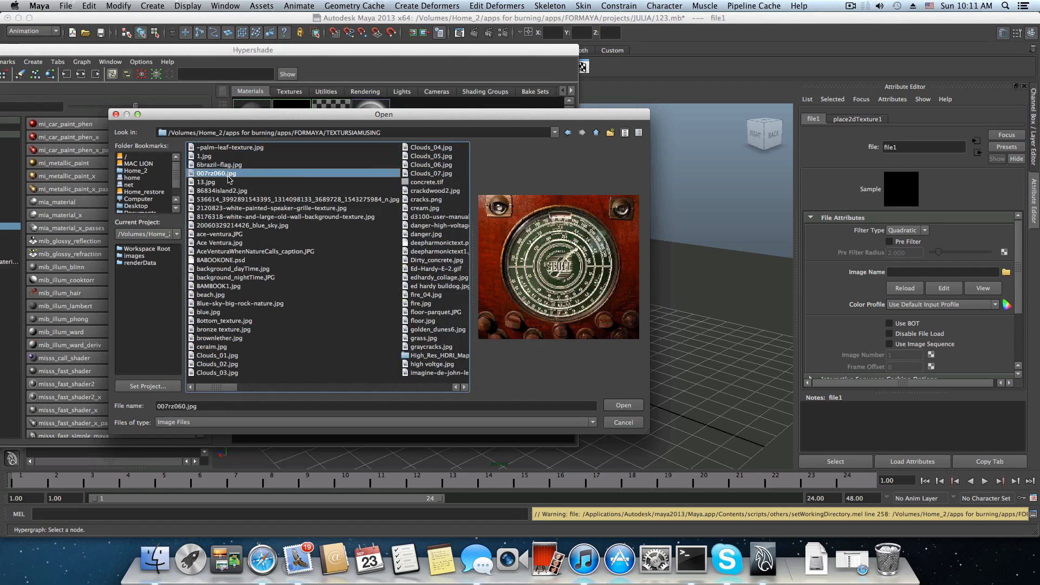
key("Down")
key("Down")
key("Down")
key("Down")
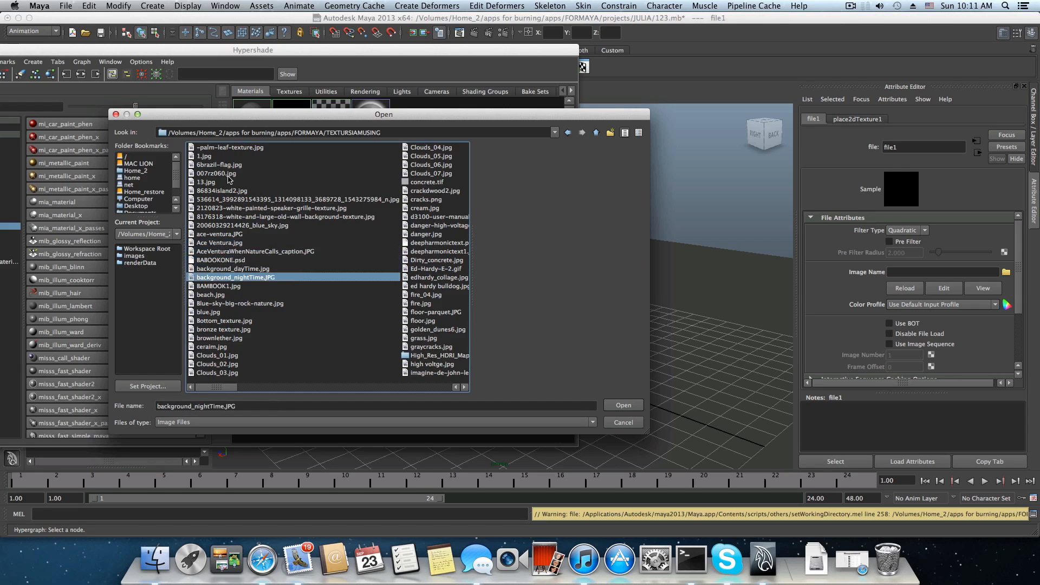
key("Down")
key("Down")
key("Down")
key("Down")
key("Down")
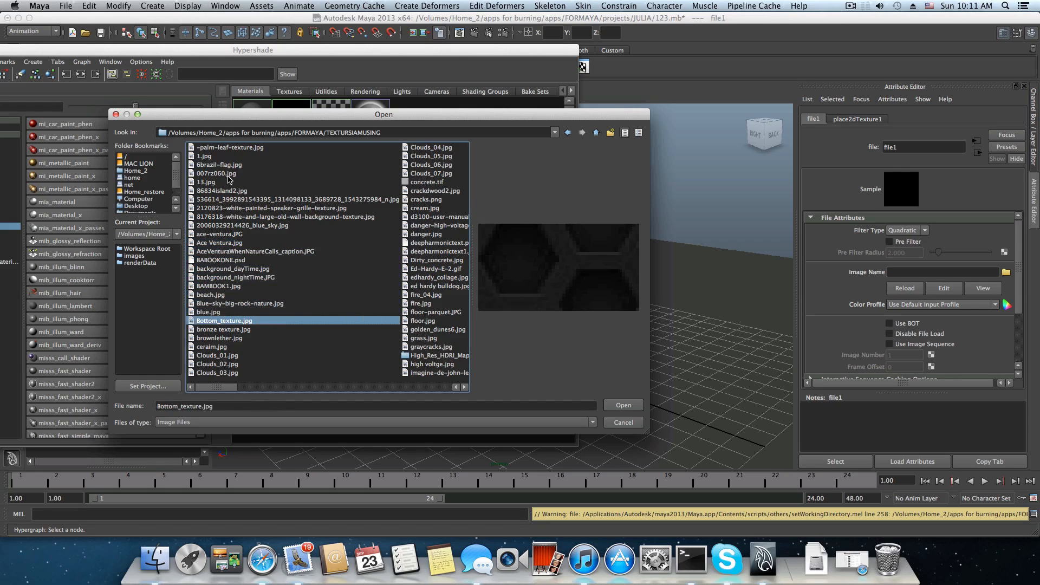
key("Up")
key("Right")
key("Left")
key("Down")
key("Down")
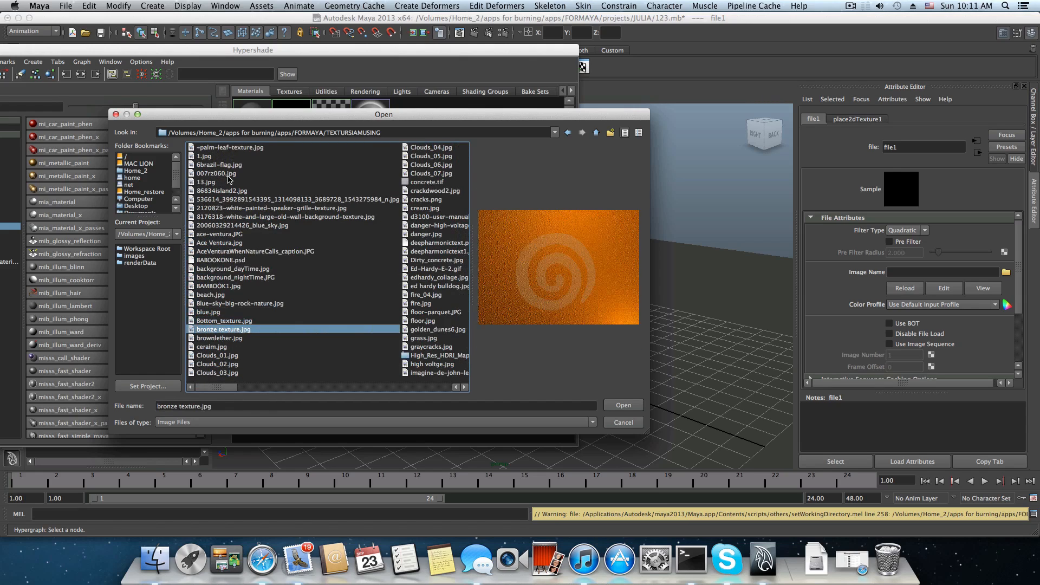
key("Up")
key("Up")
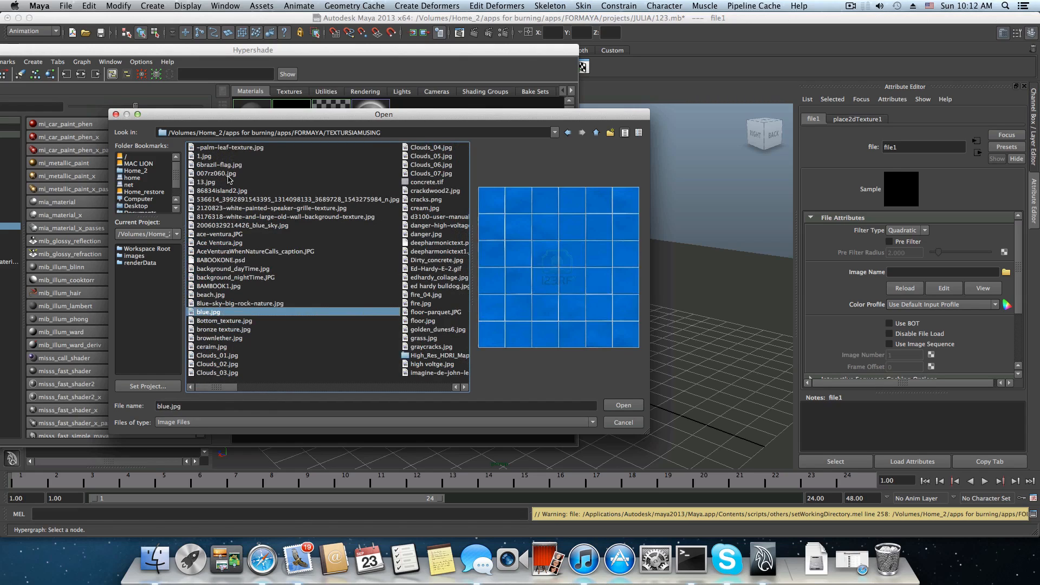
key("Down")
key("Down")
key("Down")
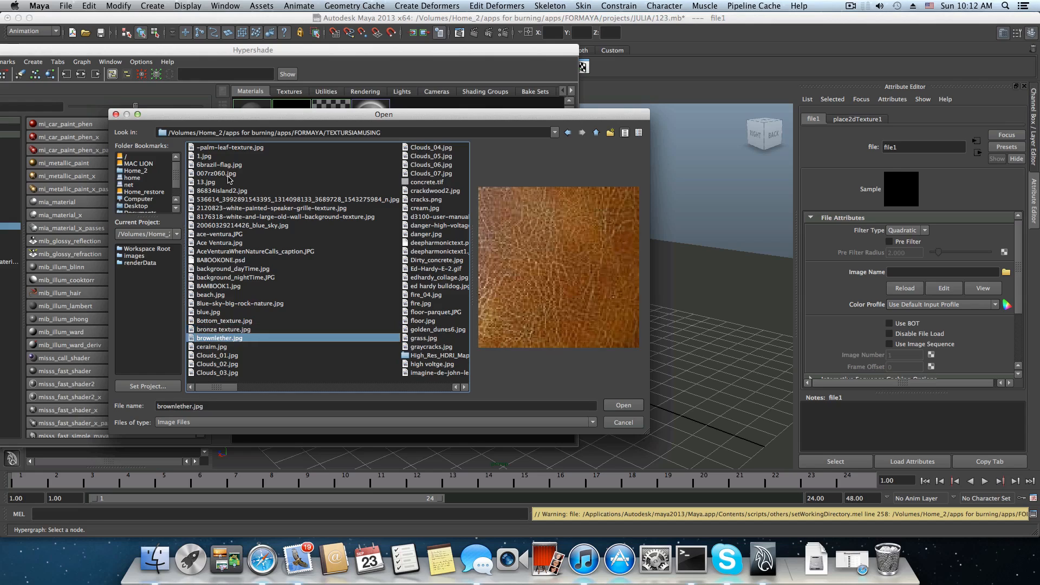
key("Up")
key("Up")
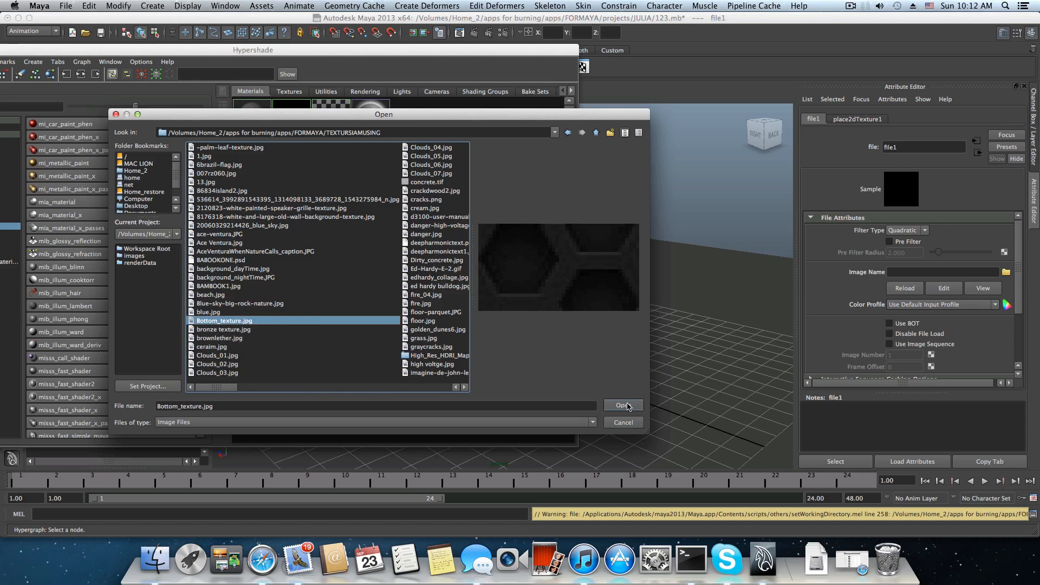
left_click(623, 405)
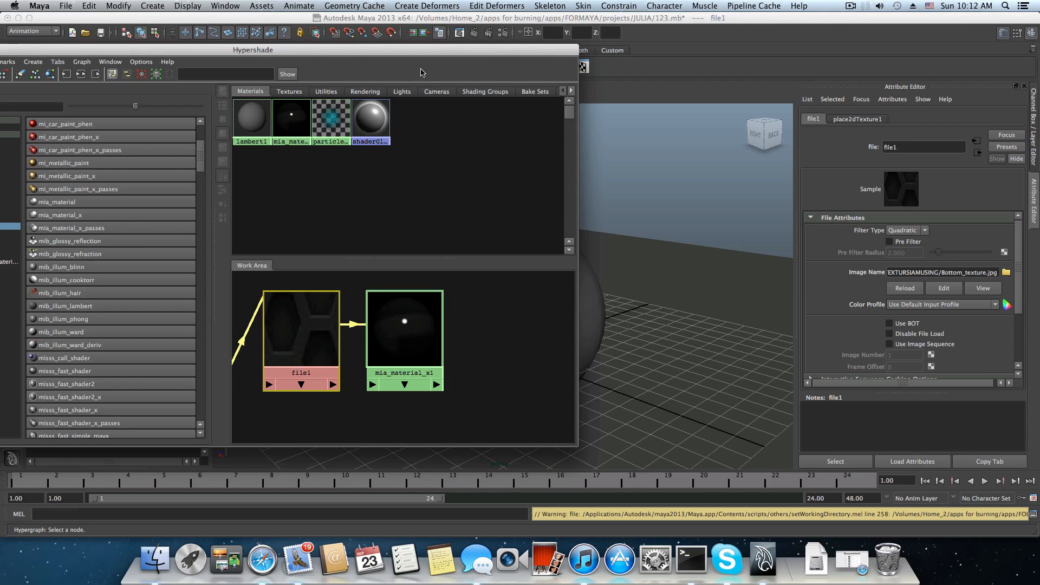
Move the Hypershade window aside to uncover the sphere in the perspective view and select the sphere.
left_click_drag(413, 54, 472, 75)
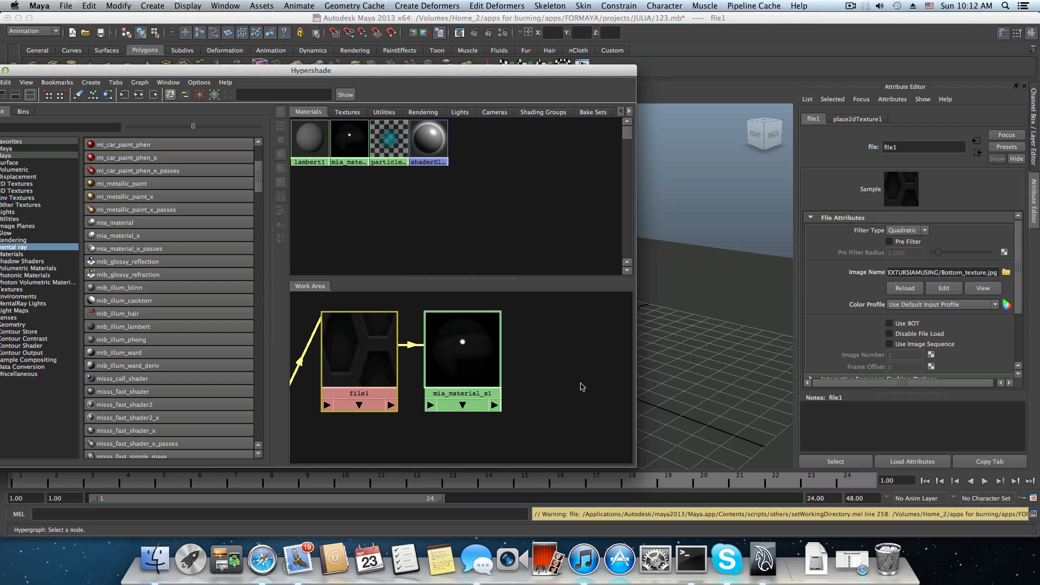
left_click_drag(486, 73, 457, 65)
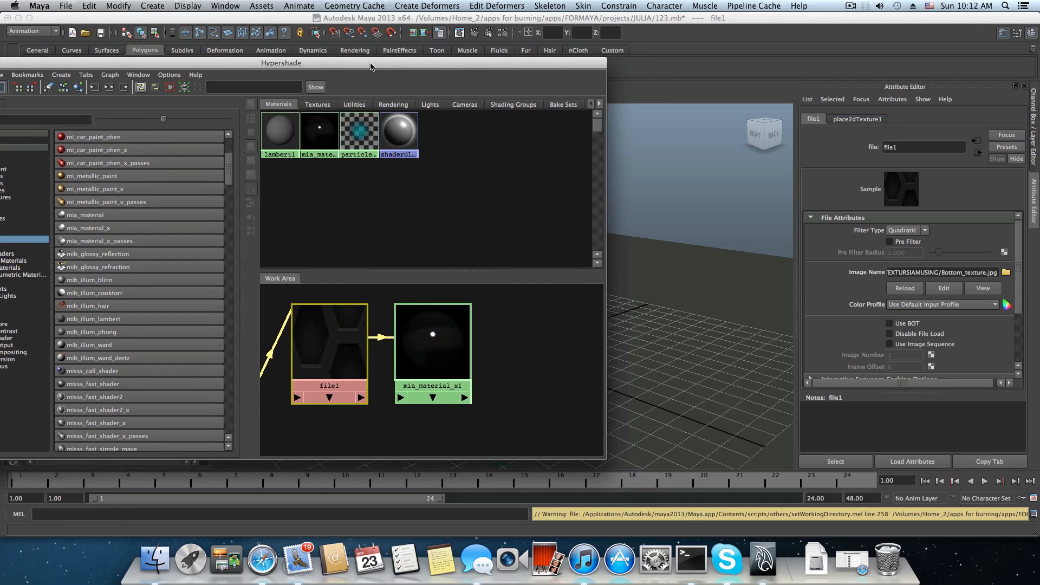
left_click_drag(373, 63, 145, 123)
left_click(500, 272)
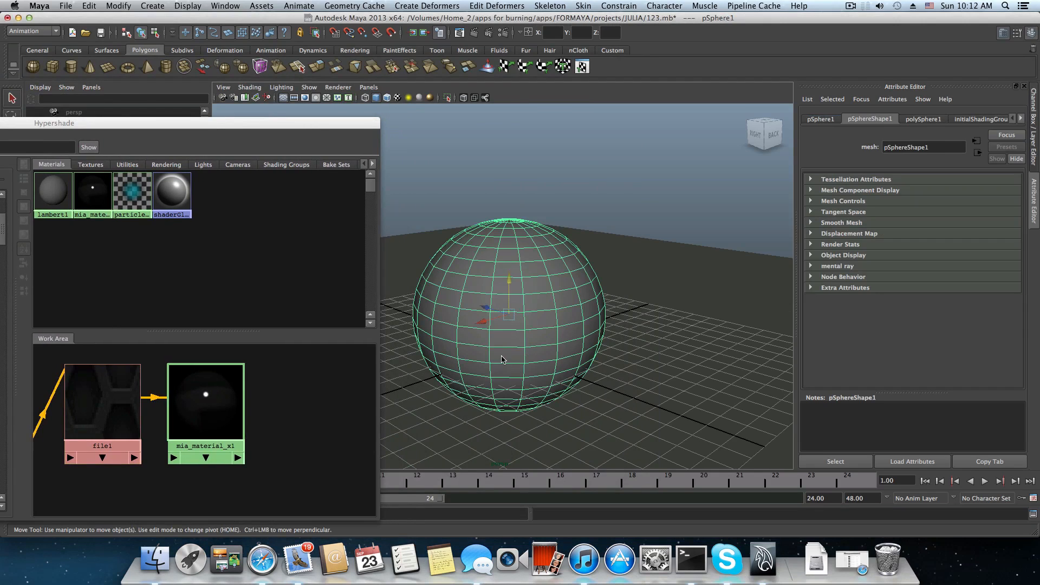
key("F8")
key("F8")
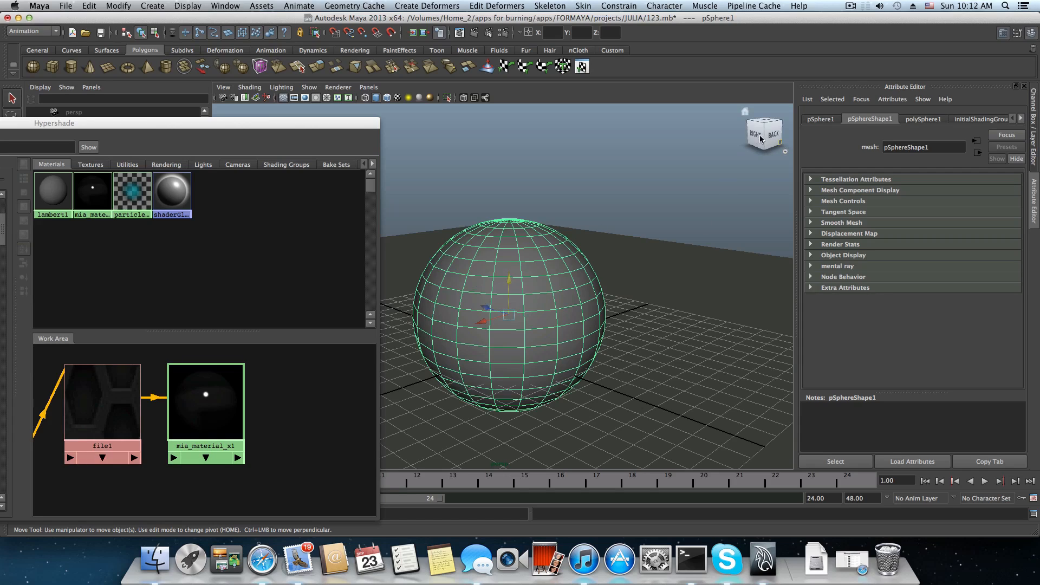
Display the file1 texture's 2D placement attributes and assign mia_material_x1 to the sphere in the viewport.
left_click(88, 405)
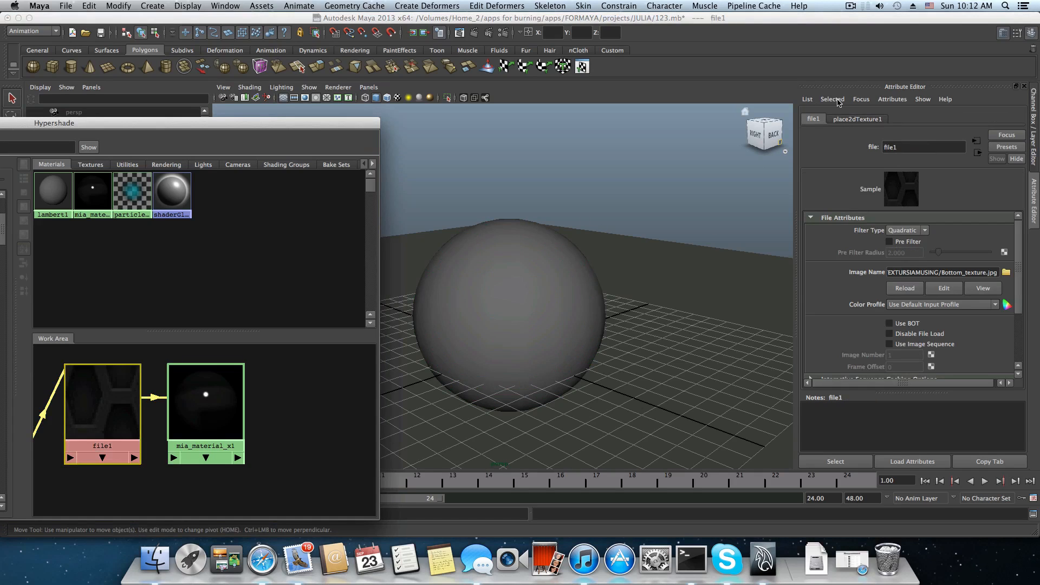
left_click(861, 118)
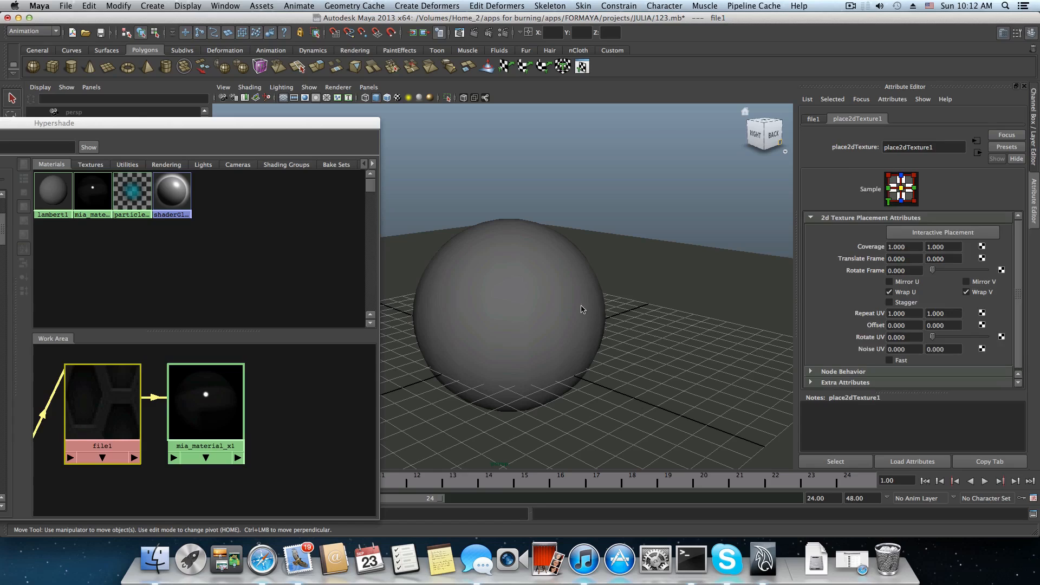
middle_click_drag(211, 408, 563, 328)
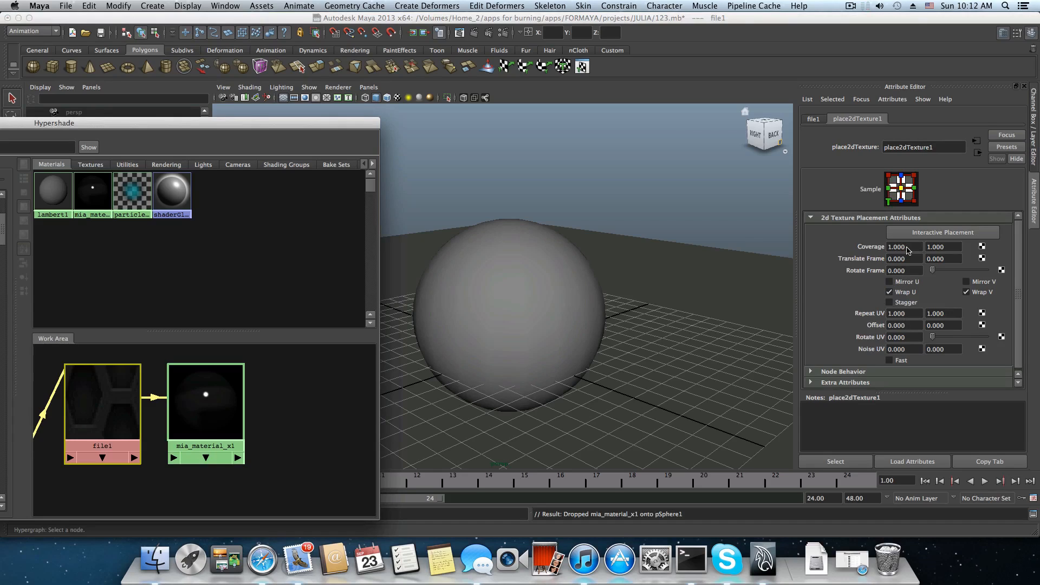
Select the sphere and apply a Spherical Mapping UV projection to it from the Polygons menu set.
left_click(509, 270)
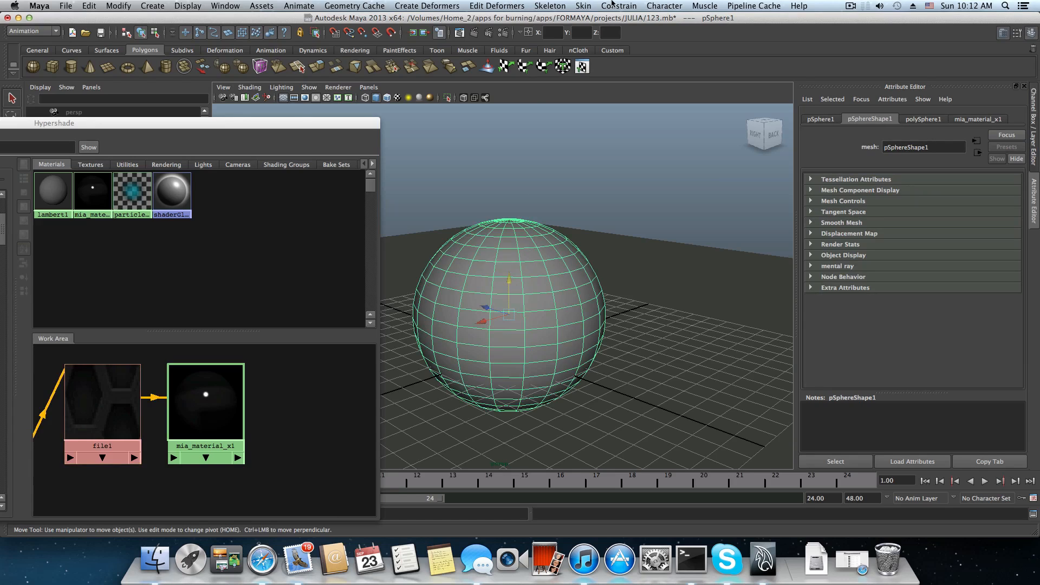
left_click(43, 30)
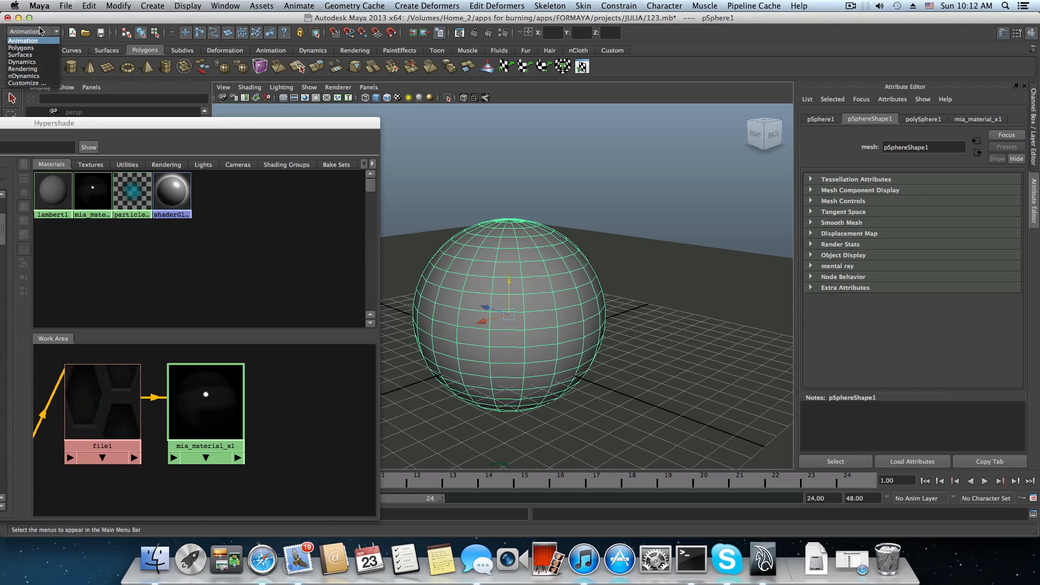
left_click(40, 48)
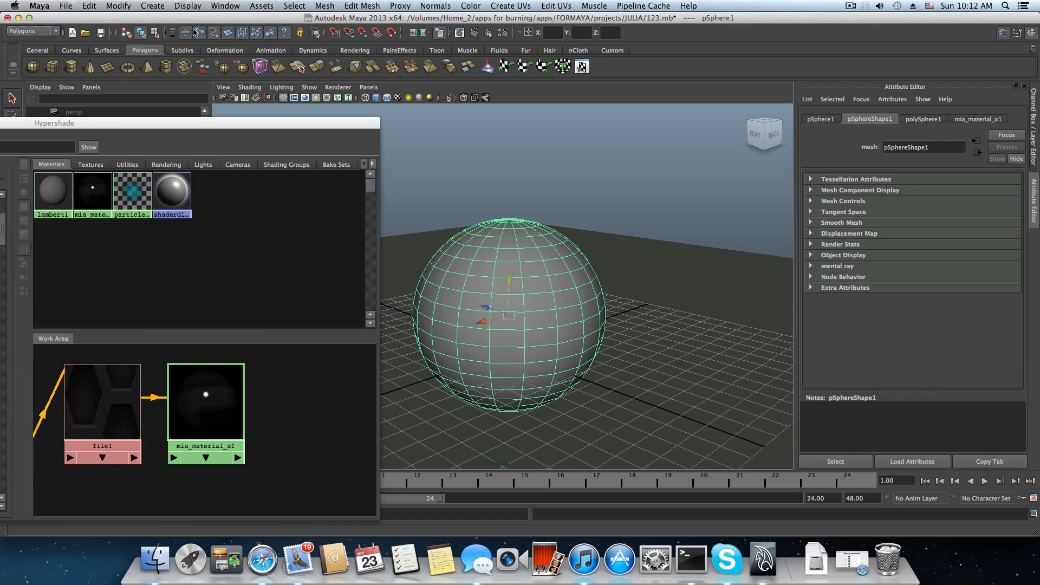
left_click(511, 6)
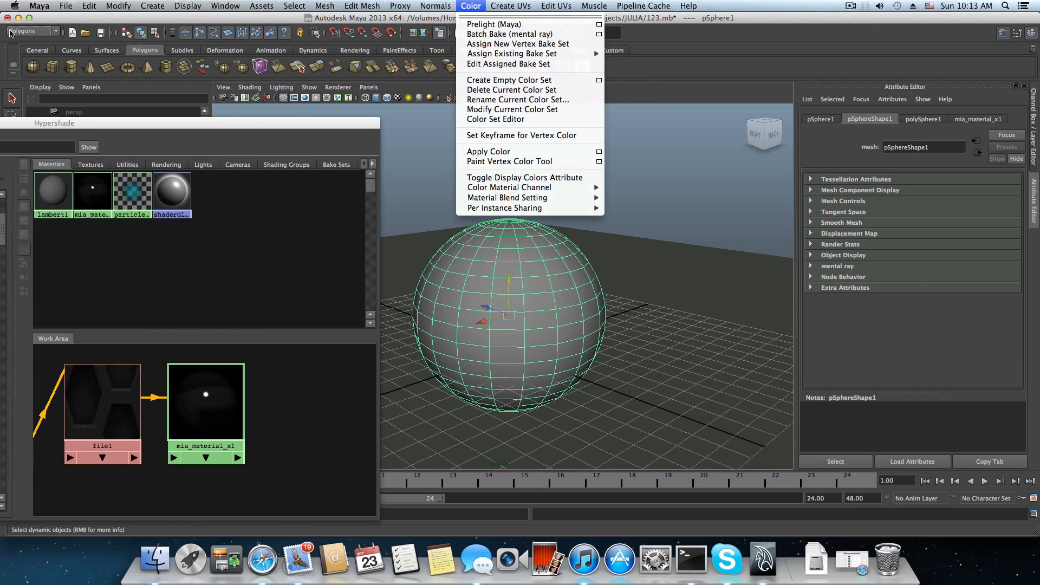
left_click(16, 33)
left_click(17, 33)
left_click(19, 34)
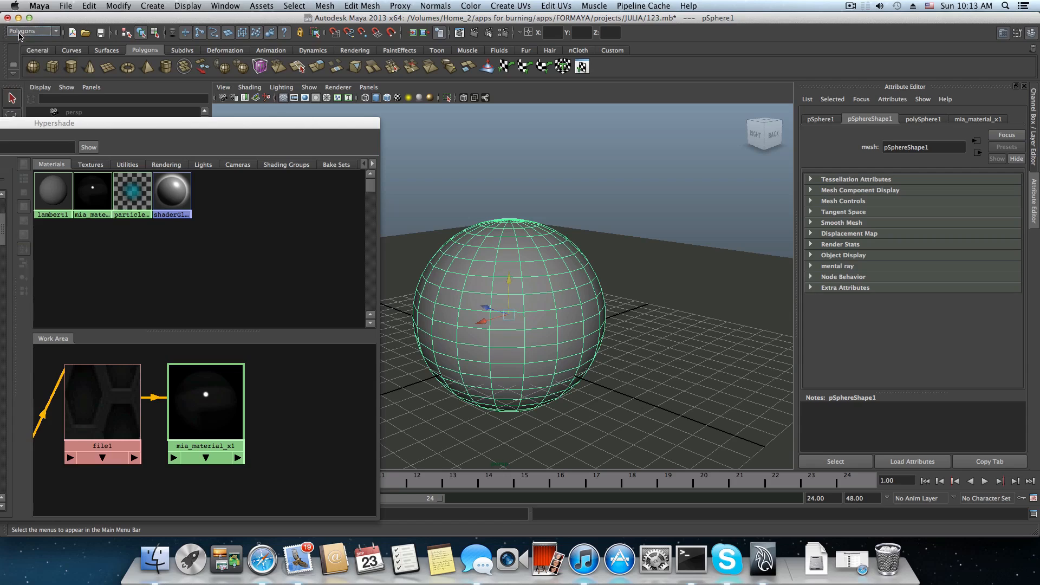
left_click(18, 34)
left_click(19, 34)
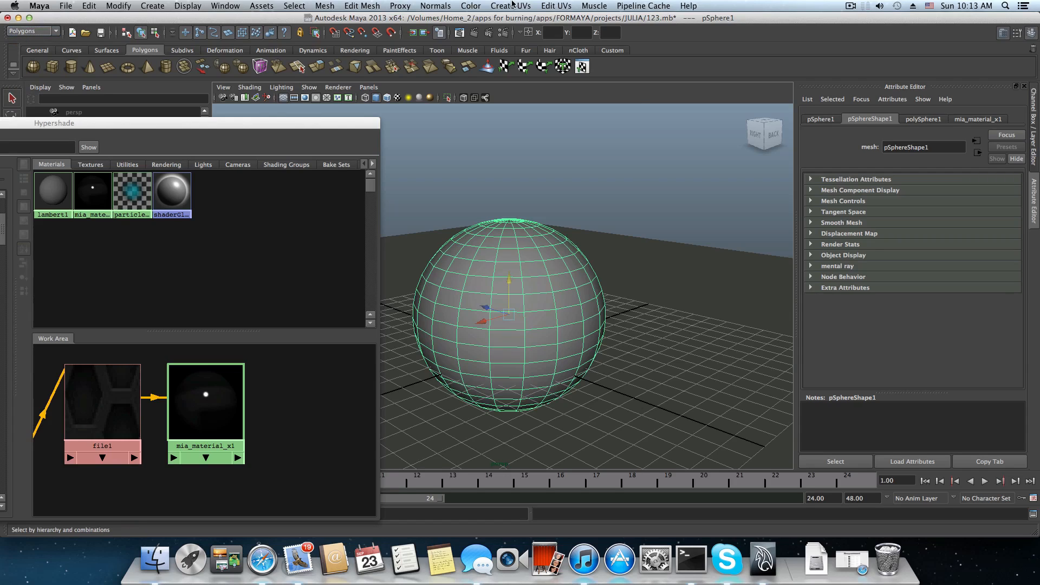
left_click(512, 6)
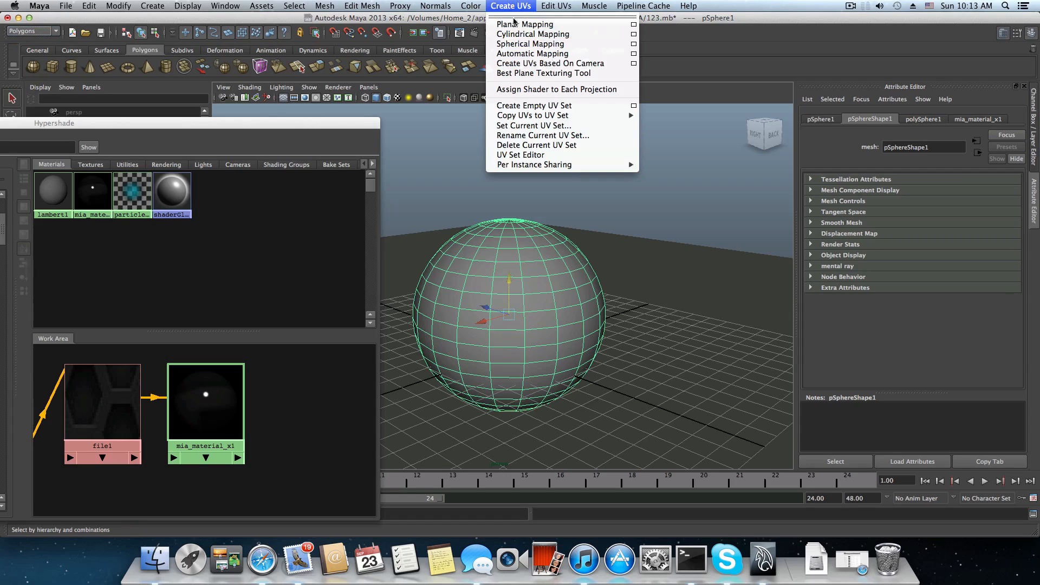
left_click(535, 44)
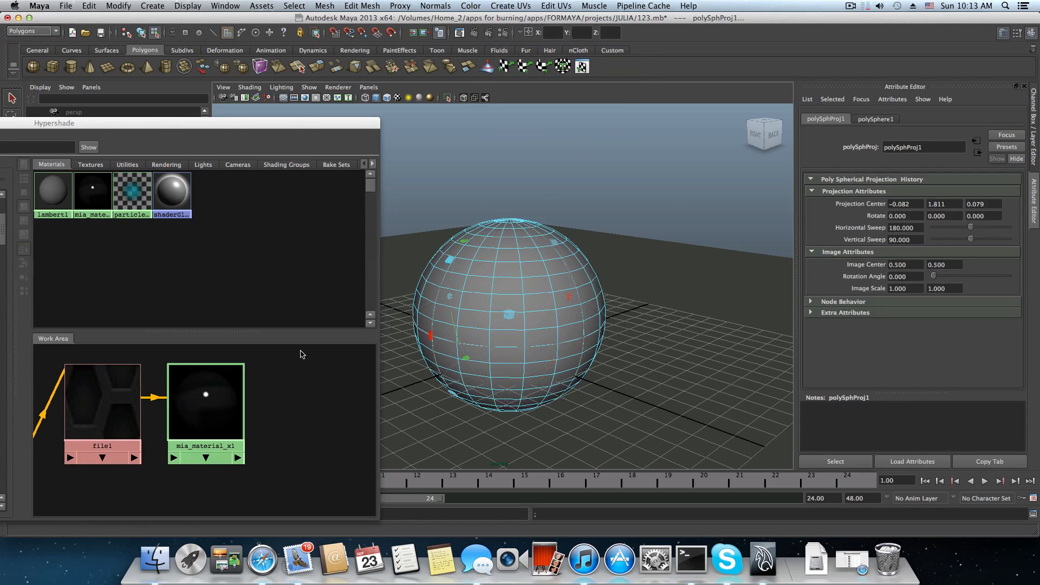
Return to selecting the whole sphere and render the current frame with mental ray.
left_click(479, 292)
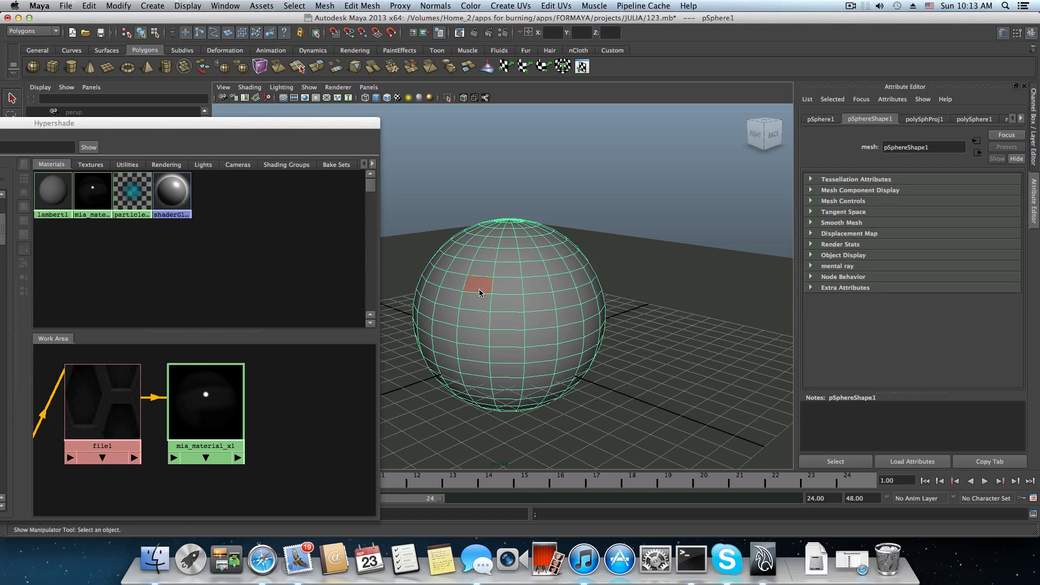
left_click(474, 34)
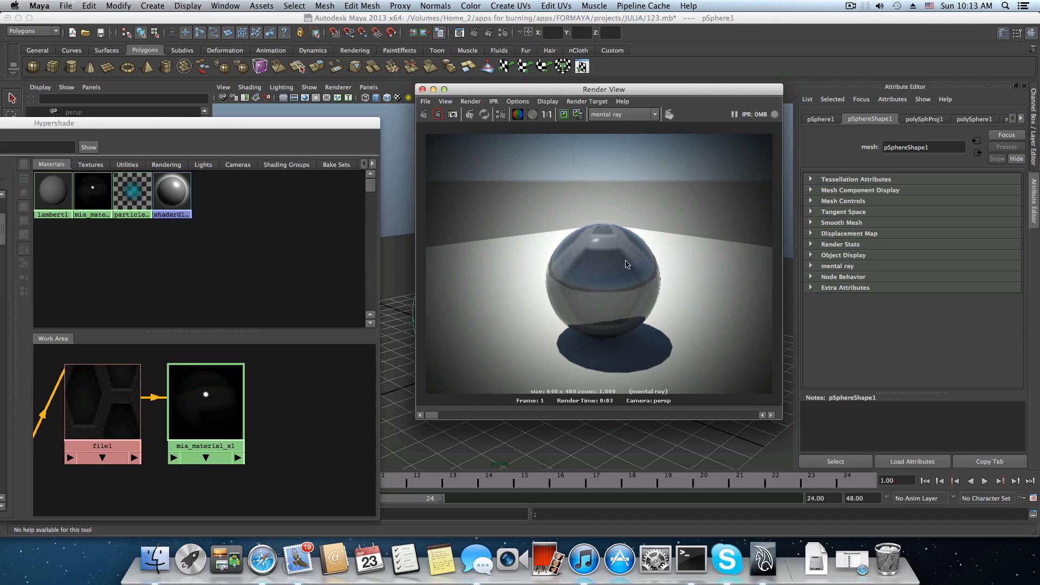
Set Repeat UV to 5 in both directions in the file1 texture's place2dTexture1 node.
left_click(82, 398)
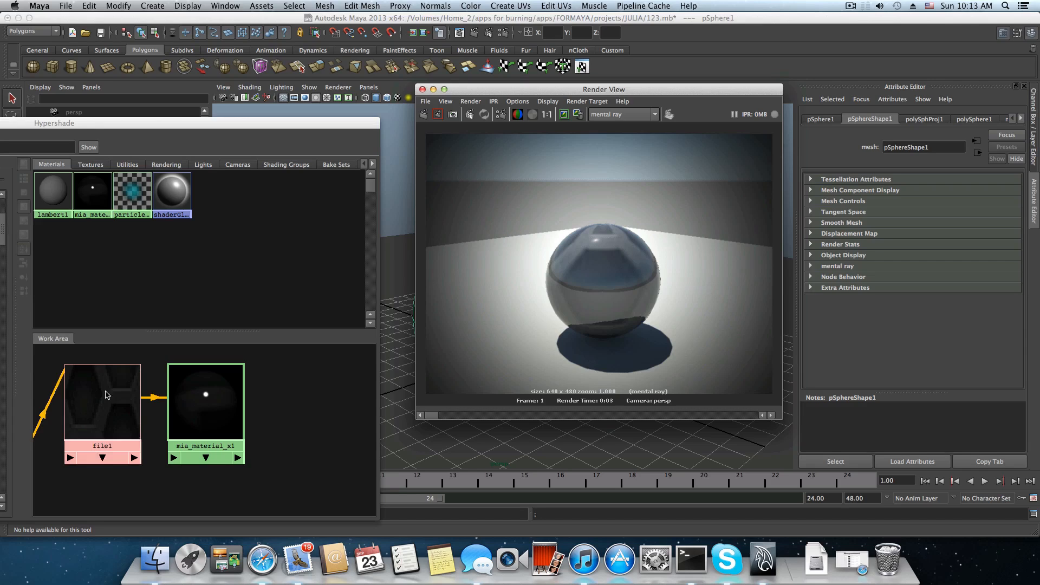
left_click_drag(100, 394, 90, 389)
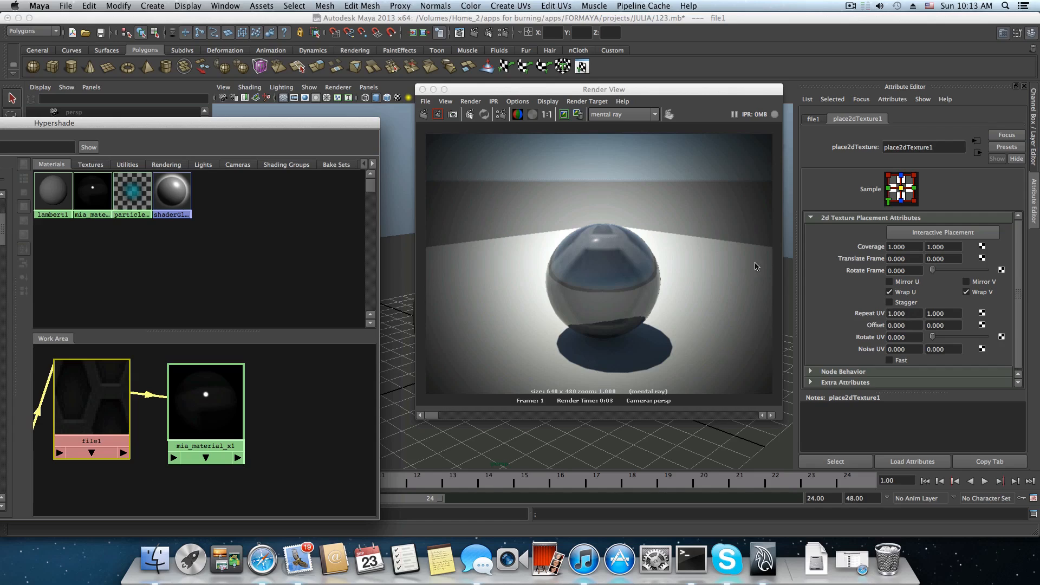
left_click(890, 314)
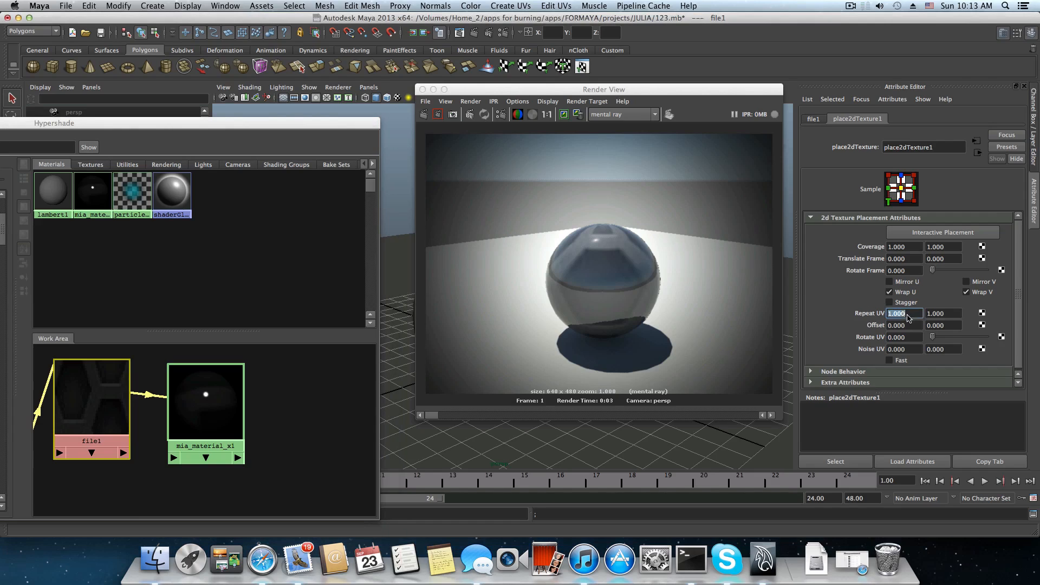
left_click_drag(890, 313, 914, 314)
left_click(816, 120)
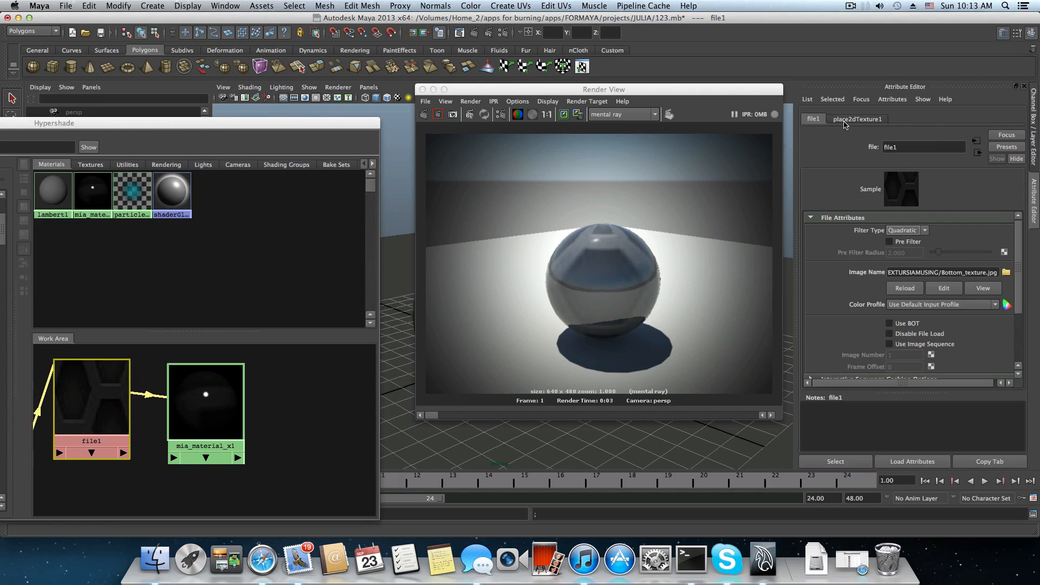
left_click(861, 120)
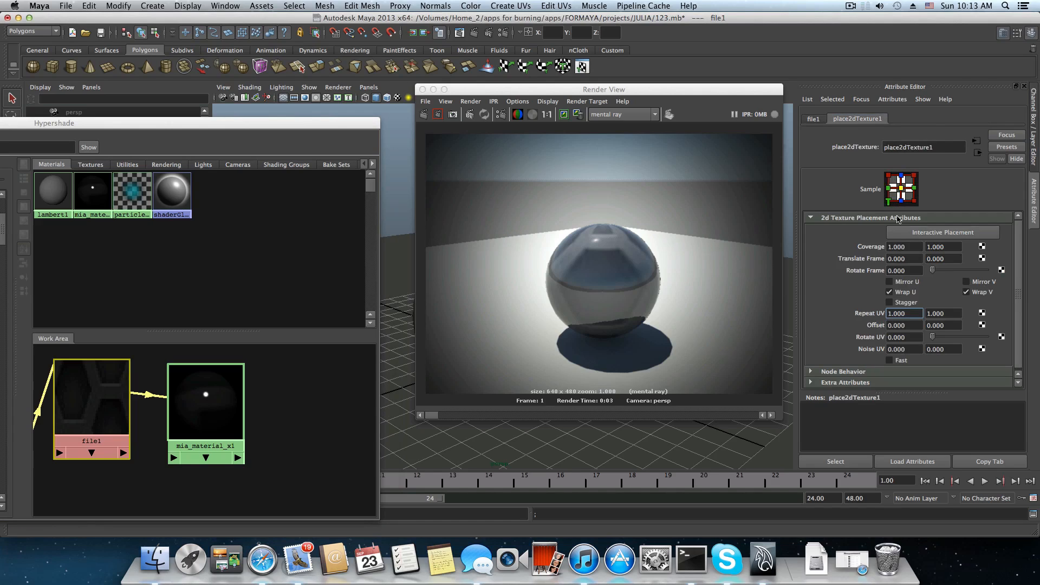
left_click_drag(911, 318, 887, 317)
type("5")
key("Tab")
type("5")
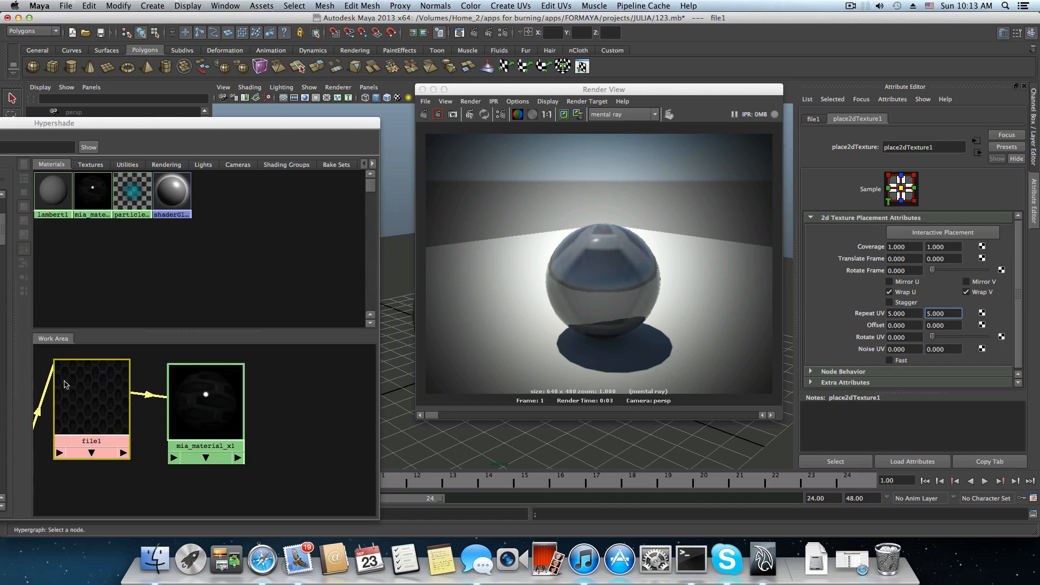
Arrange the Hypershade and Render View windows side by side and redo the previous mental ray render.
left_click_drag(136, 128, 378, 79)
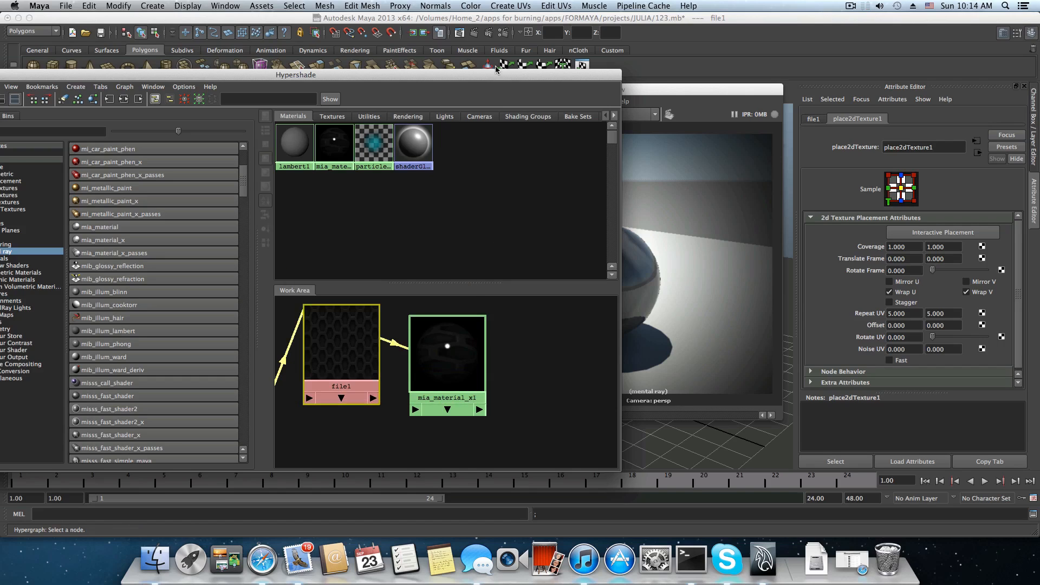
left_click_drag(498, 79, 304, 101)
left_click_drag(469, 90, 480, 88)
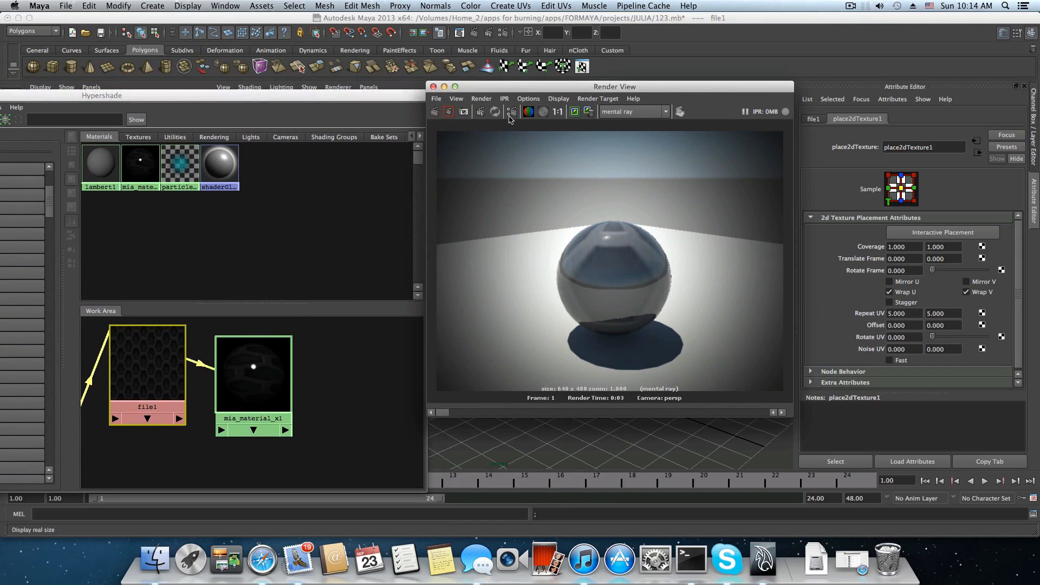
left_click(434, 112)
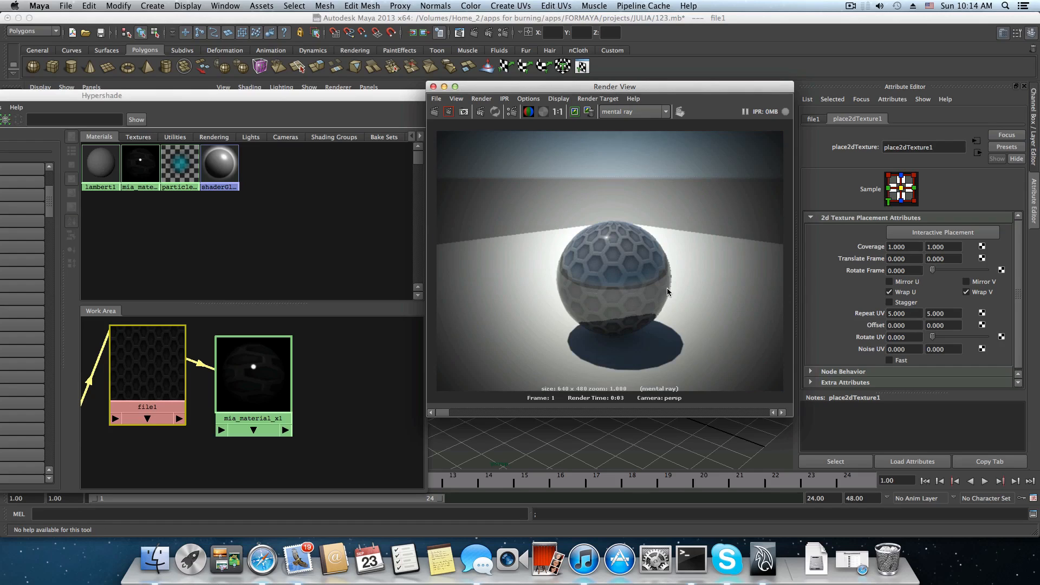
Set the place2dTexture1 node's Coverage to 2 in both directions.
left_click(900, 248)
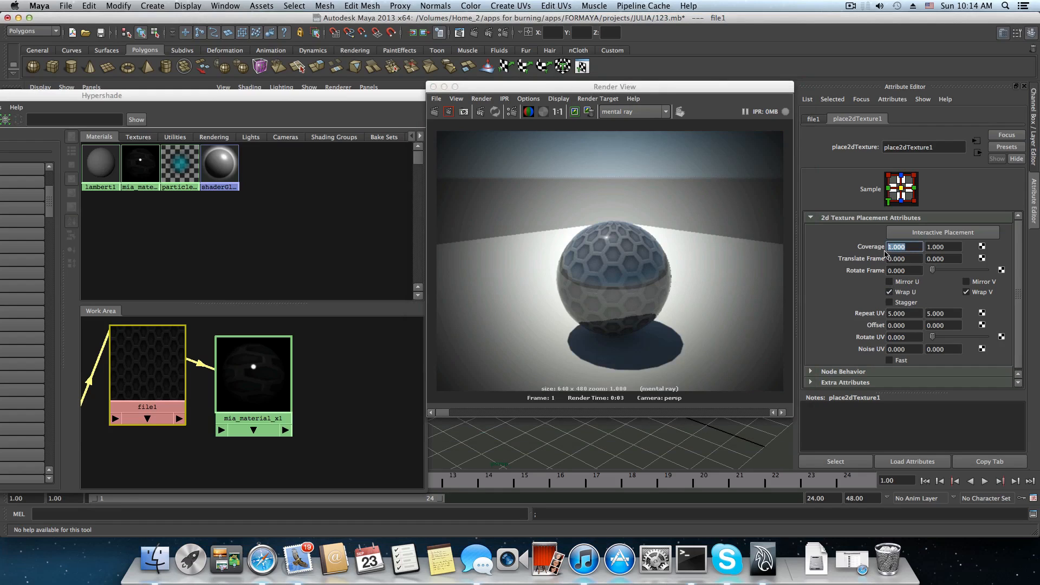
type("2")
left_click(928, 247)
key("BackSpace")
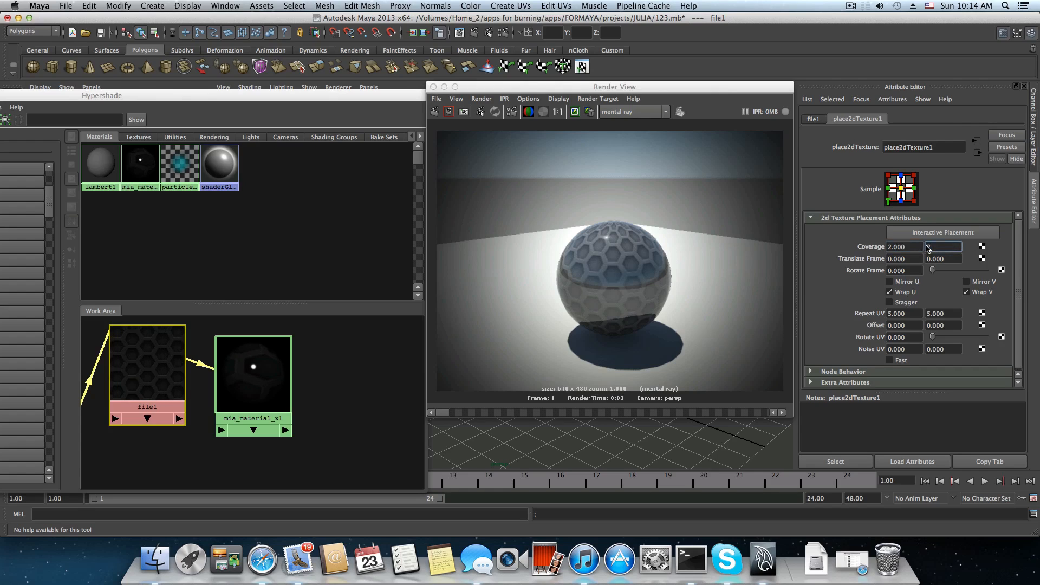
type("2")
key("Return")
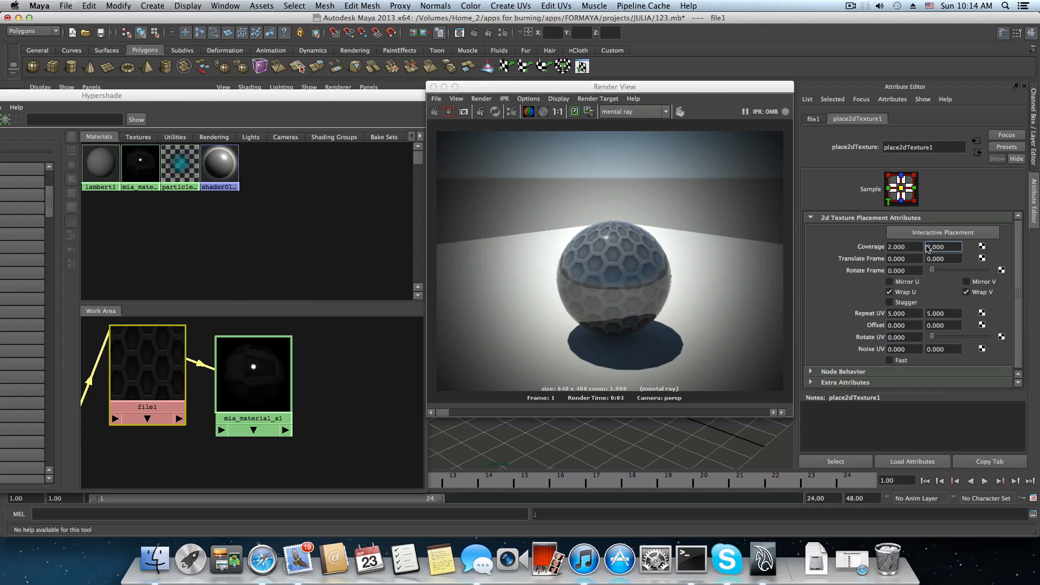
Set place2dTexture1's Repeat UV to 10 in both directions and redo the mental ray render.
left_click(905, 314)
type("10")
left_click(929, 314)
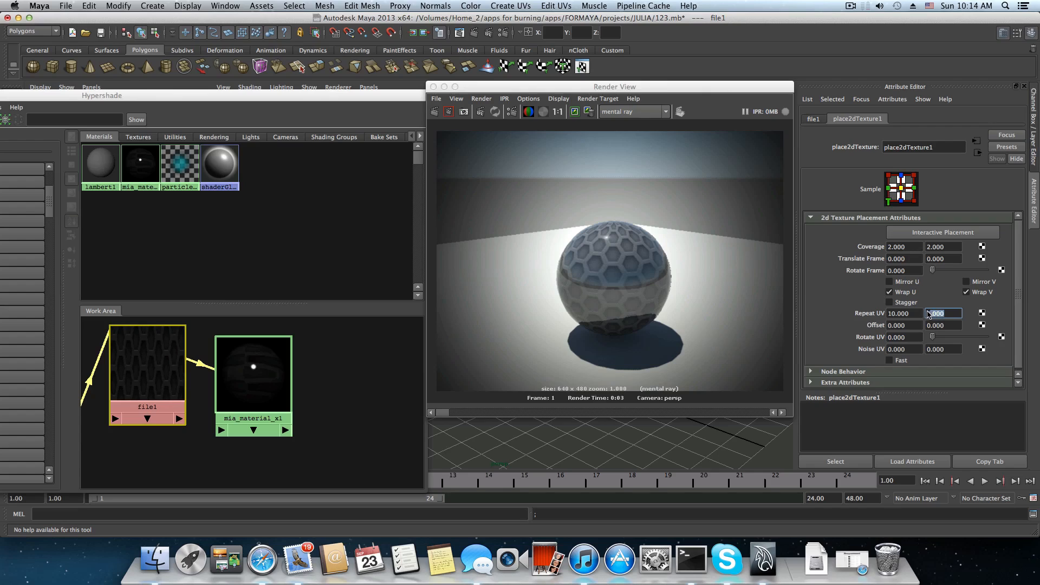
type("10")
key("Return")
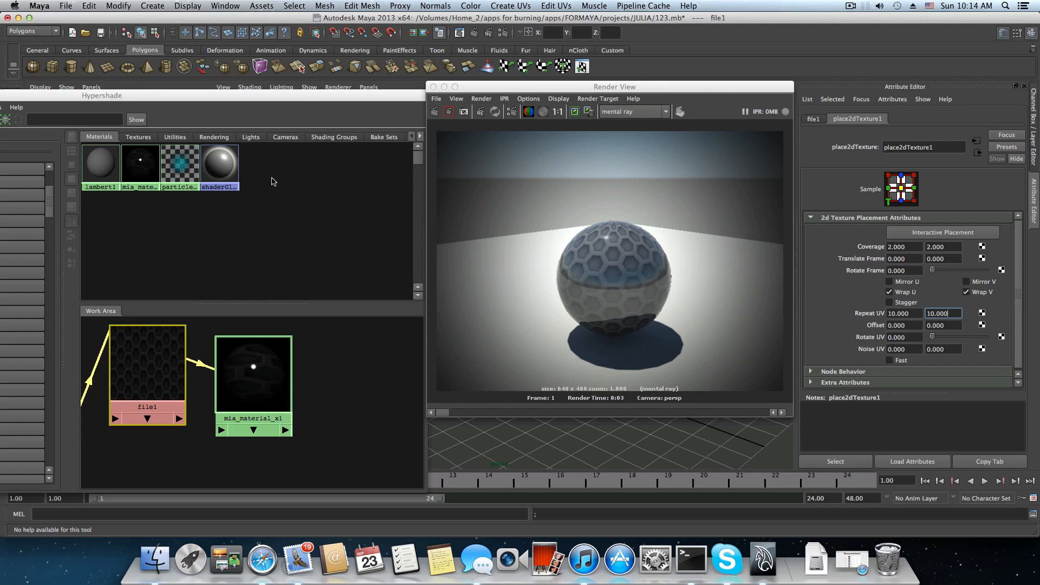
left_click(428, 112)
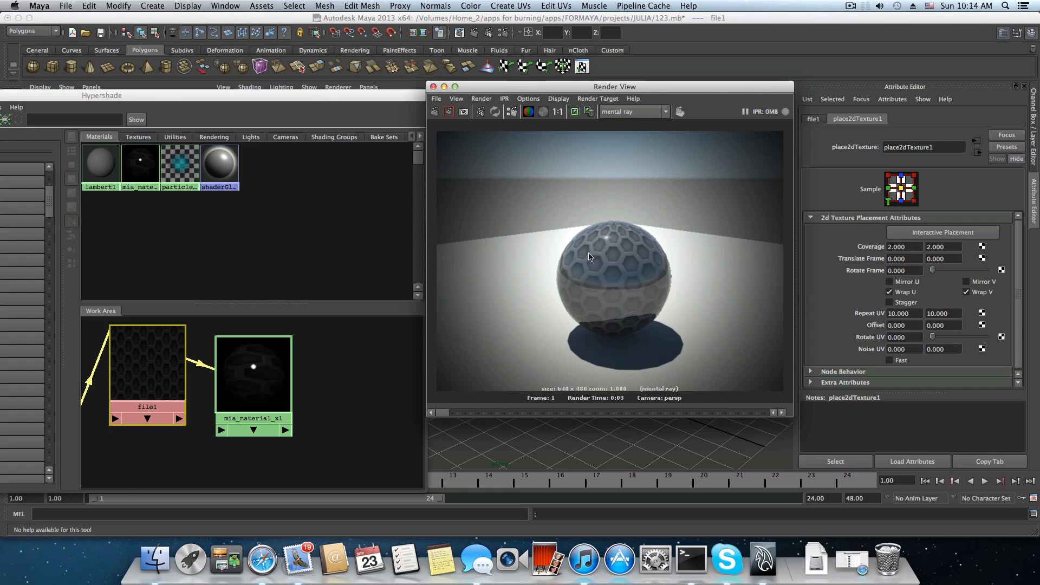
Try Mirror U and Mirror V together and Mirror V alone in test renders, and switch both off.
left_click(889, 282)
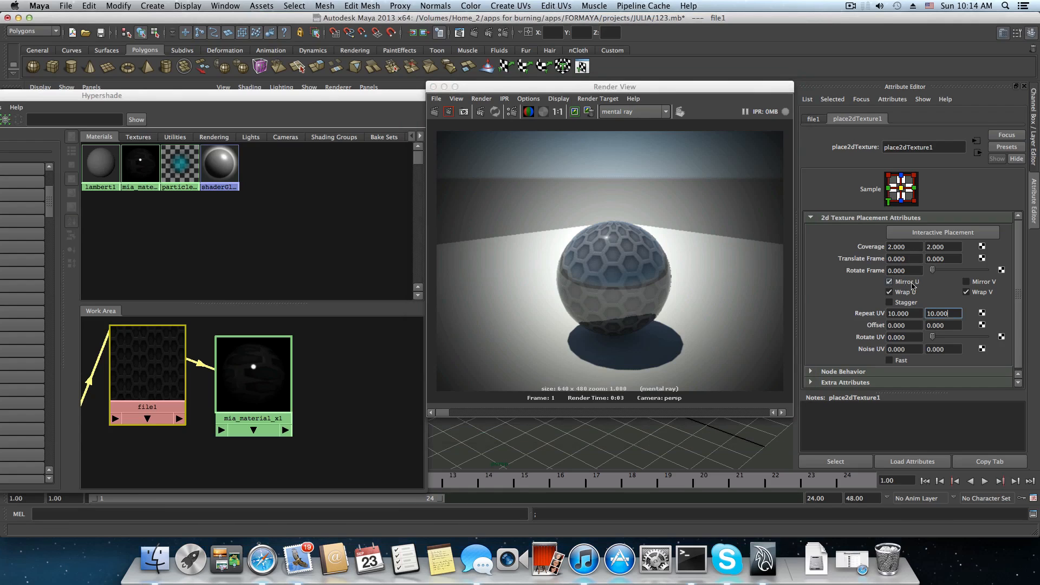
left_click(966, 282)
left_click(435, 112)
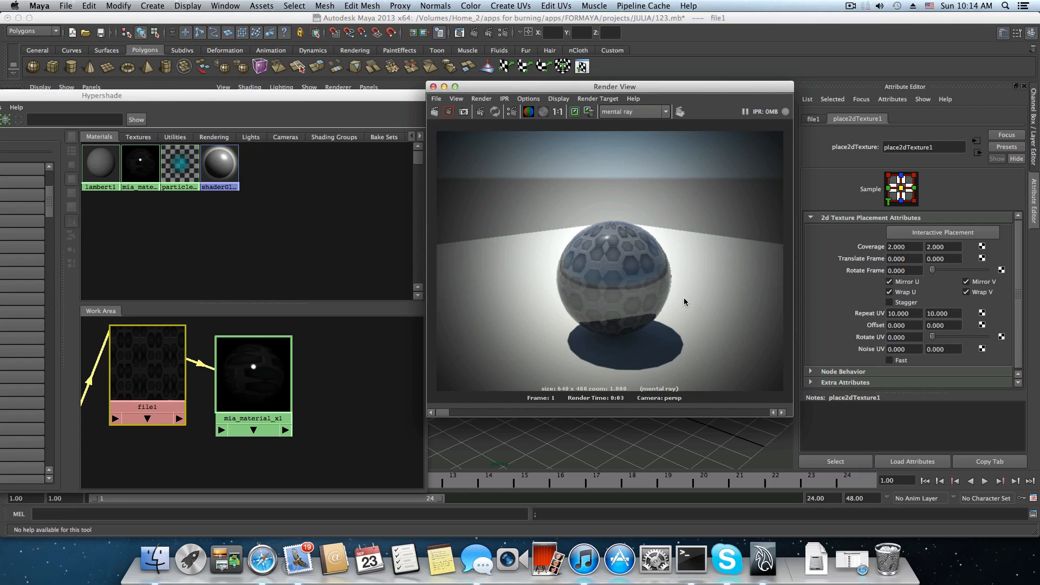
left_click(889, 281)
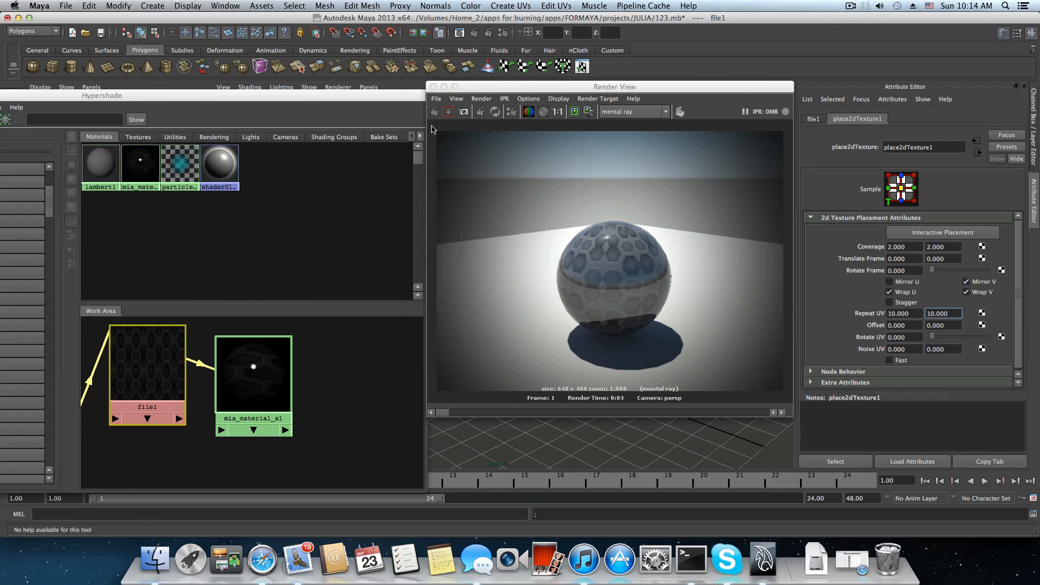
left_click(434, 112)
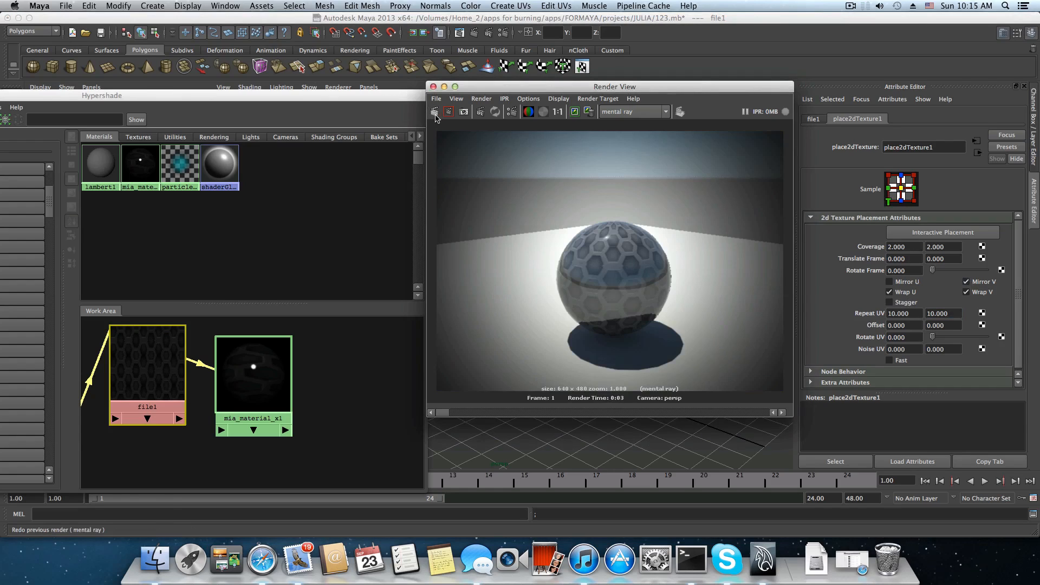
left_click(967, 281)
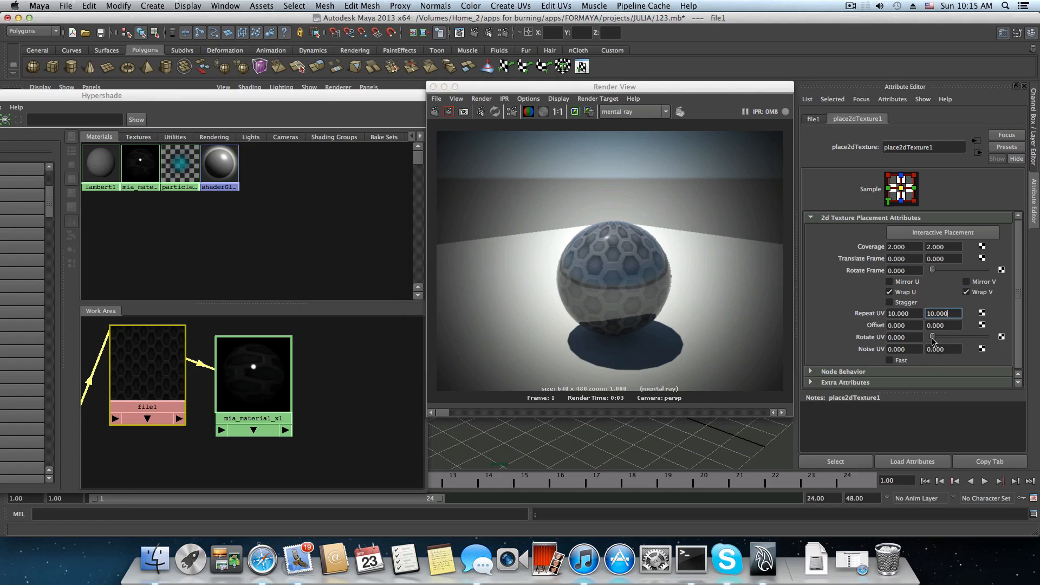
Set place2dTexture1's Rotate UV to 360 and redo the render.
left_click_drag(934, 340, 1005, 343)
left_click(434, 113)
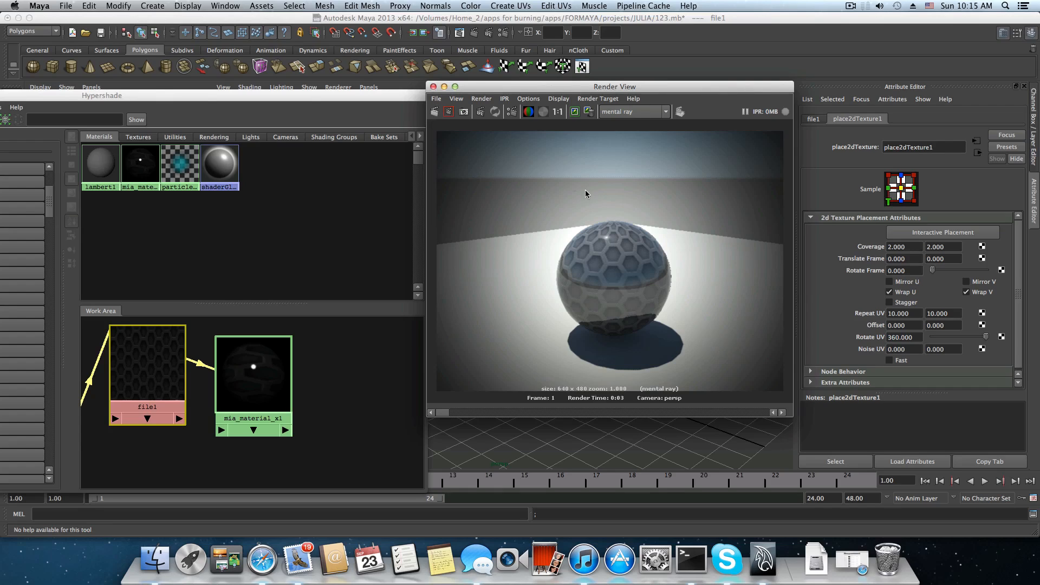
Put away the Render View and Hypershade windows and graph the persp camera's connections in the Hypergraph.
left_click(434, 87)
left_click_drag(358, 99, 695, 77)
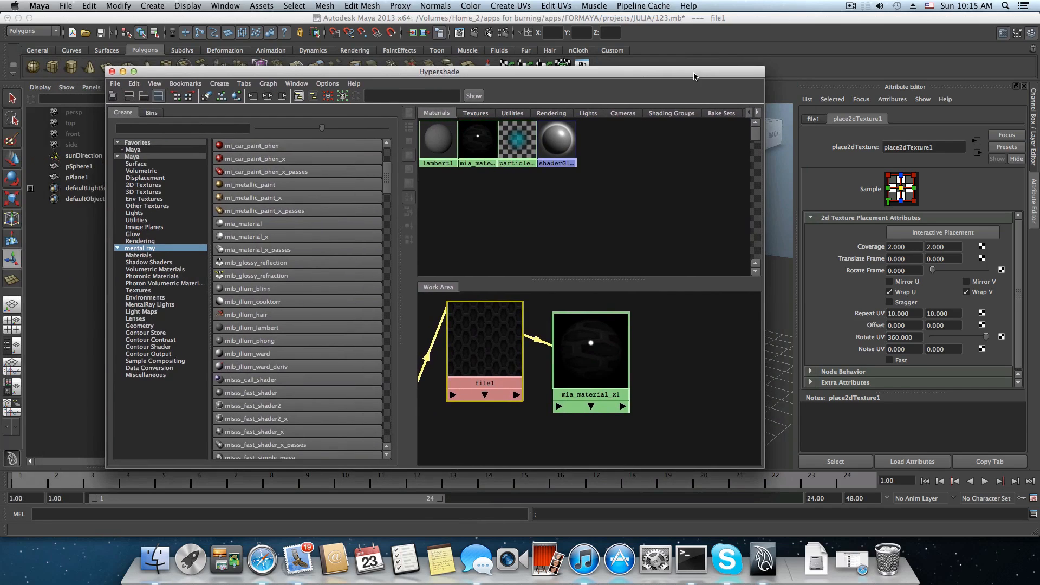
left_click(122, 72)
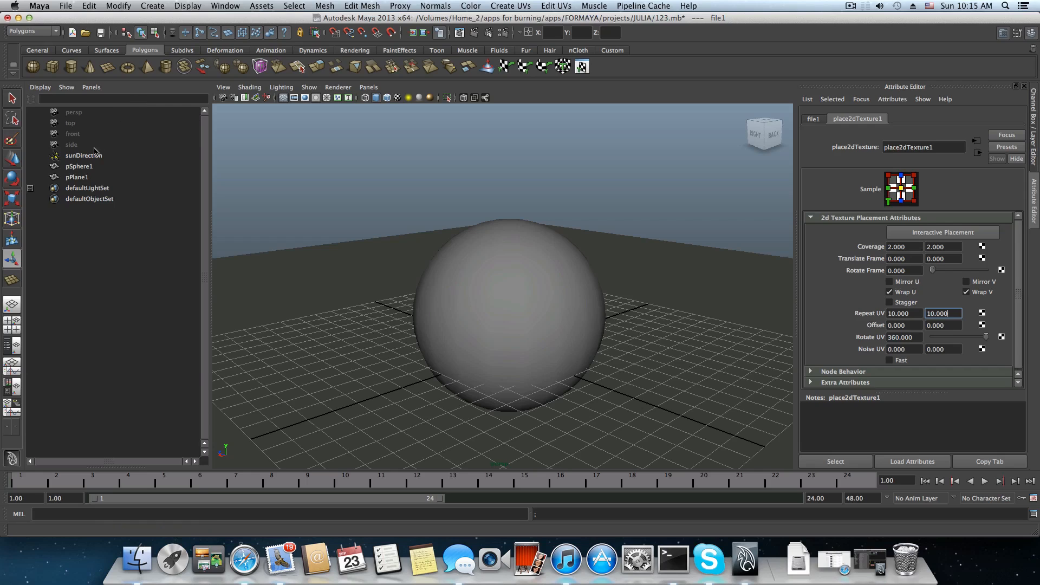
left_click(85, 115)
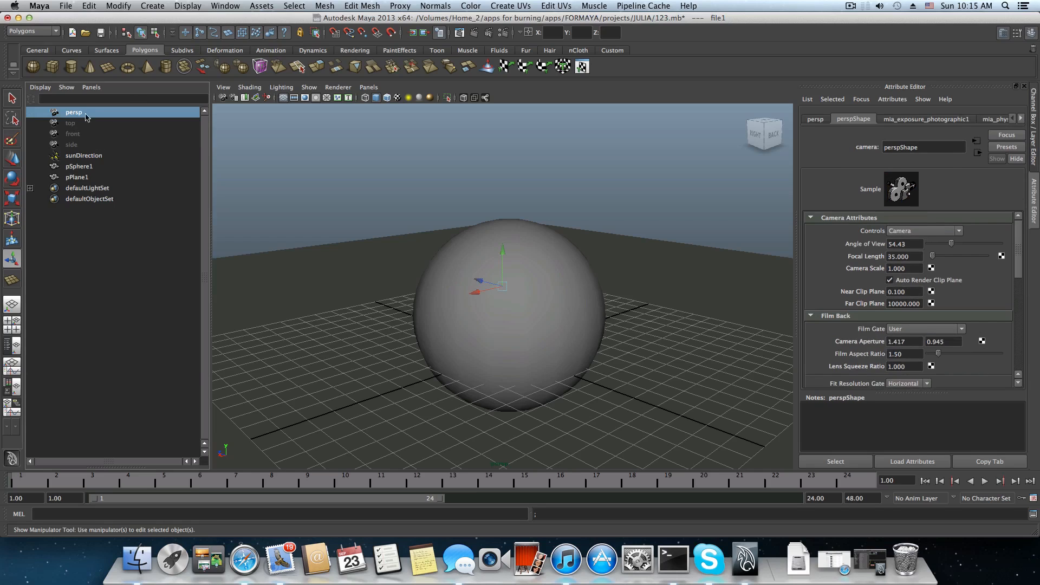
left_click(226, 7)
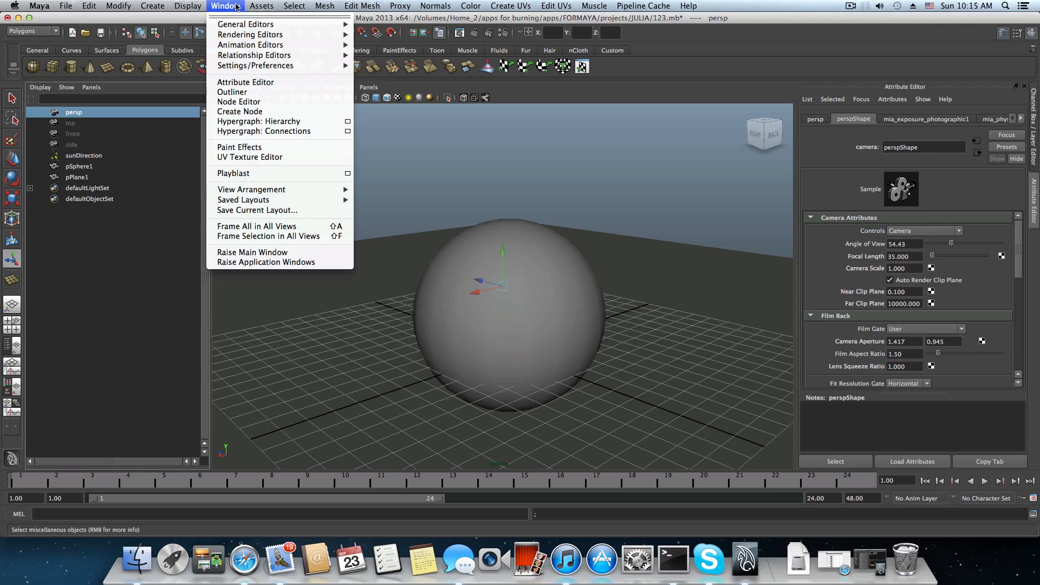
left_click(250, 132)
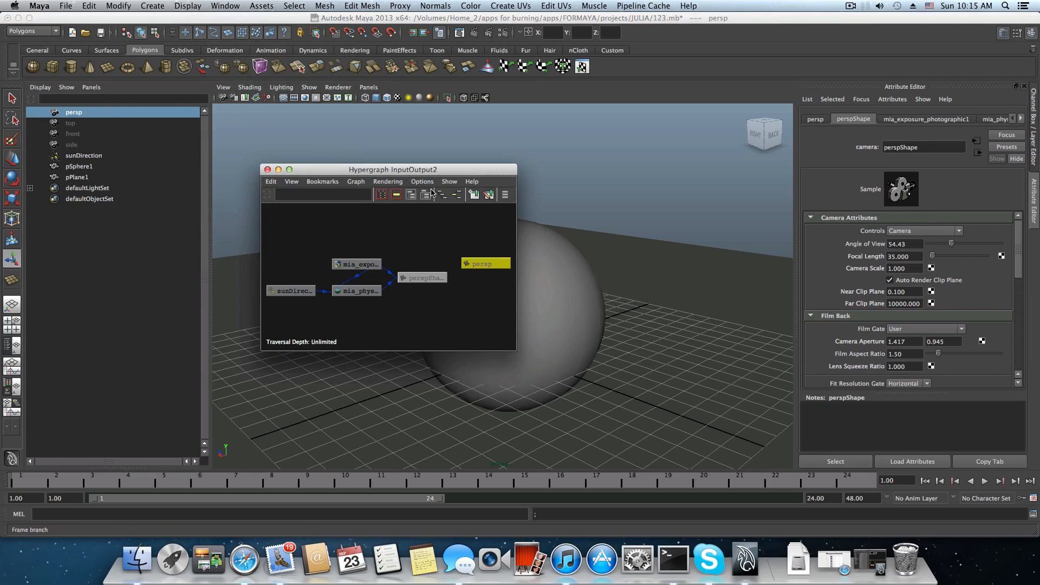
Set Vignetting to 0 on the mia_exposure_photographic1 node and render the current frame.
left_click(357, 291)
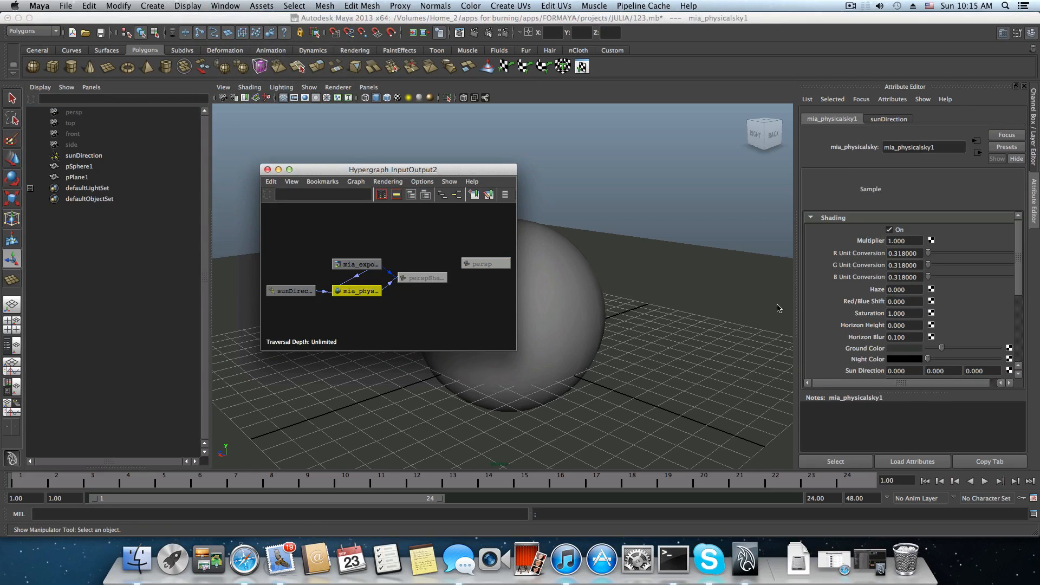
left_click(356, 265)
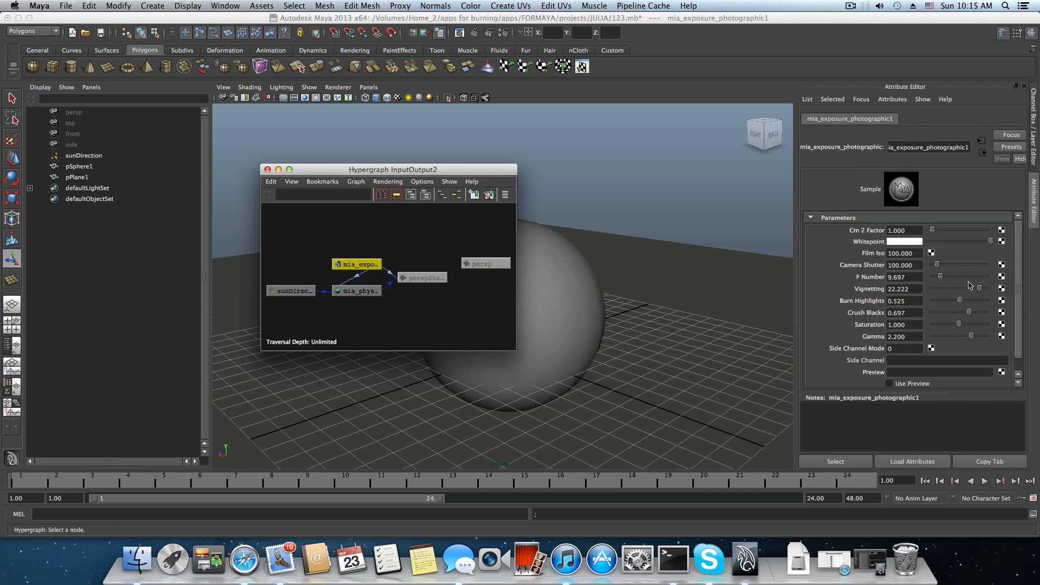
left_click_drag(979, 288, 927, 295)
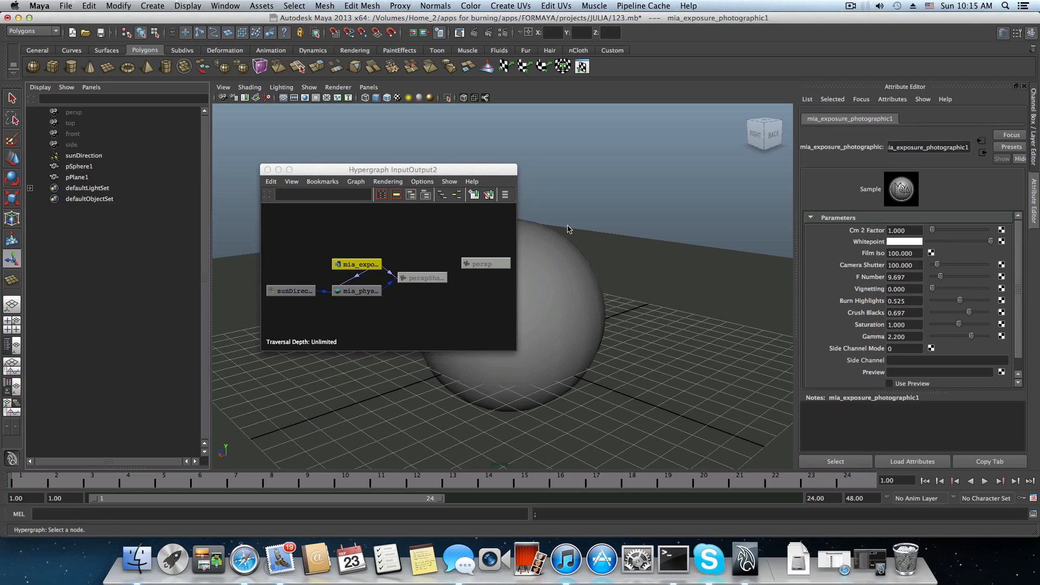
left_click(472, 33)
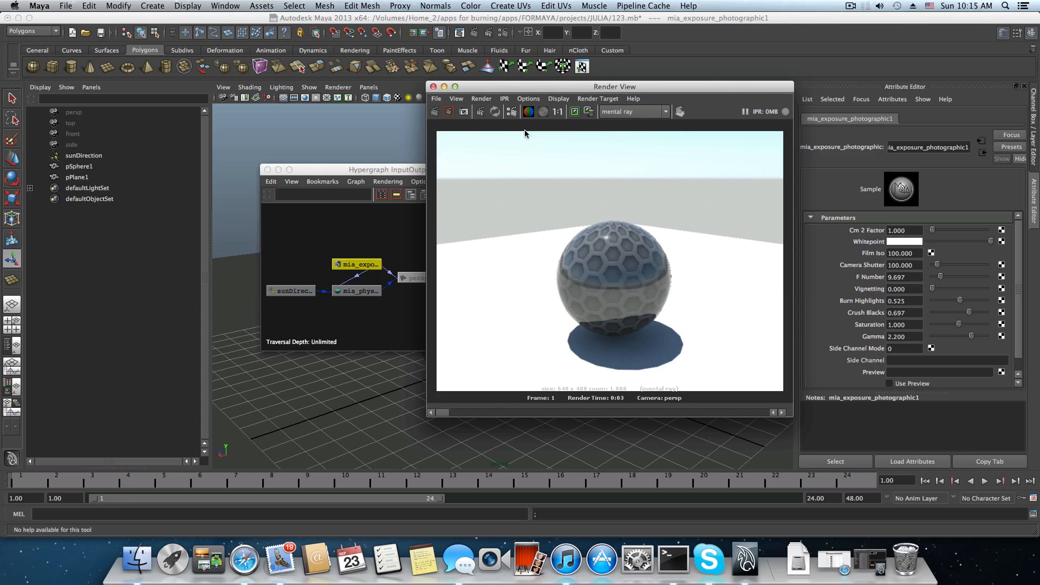
Set the mia_exposure_photographic1 node's F Number to 9 and redo the render.
left_click(906, 278)
left_click_drag(914, 279, 890, 280)
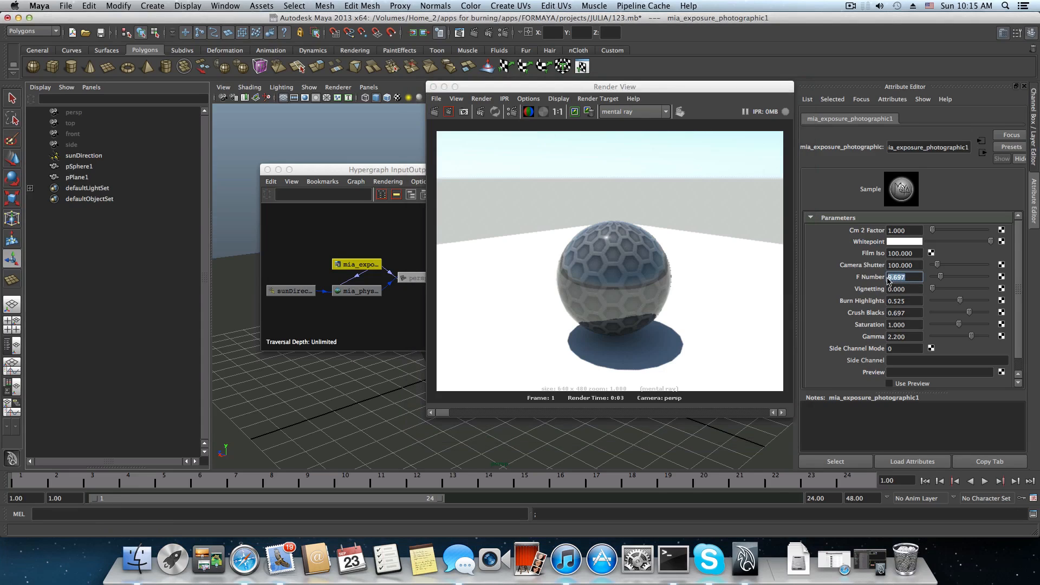
type("8")
left_click(436, 113)
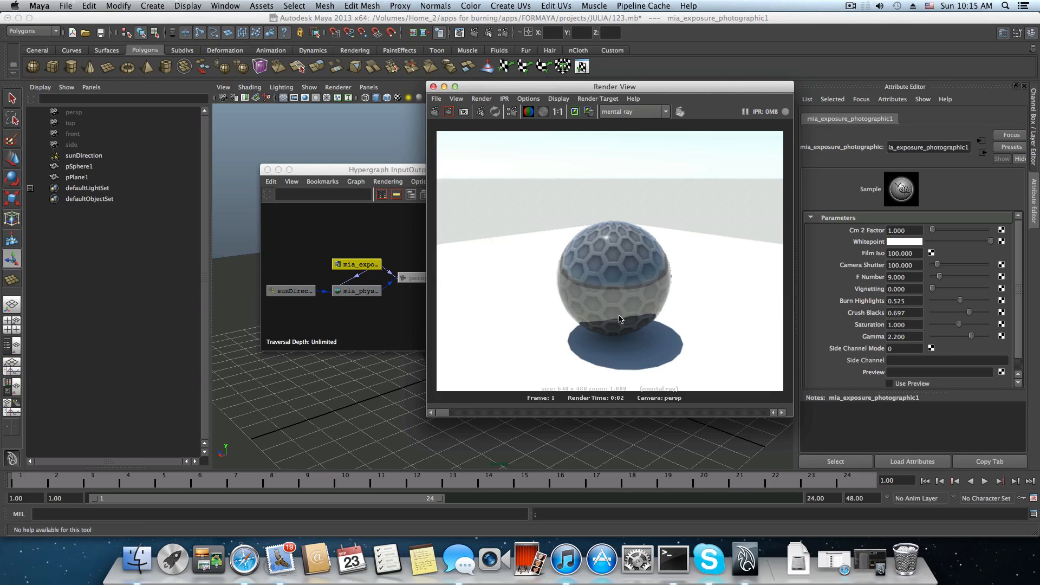
Put away the Render View and Hypergraph windows and bring the Hypershade back into view.
left_click(445, 88)
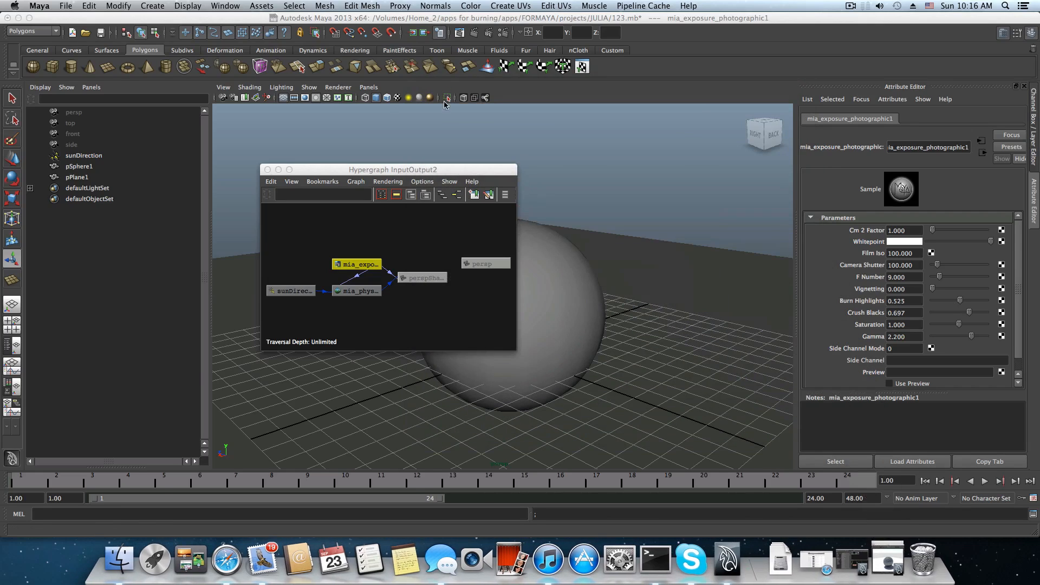
left_click(268, 170)
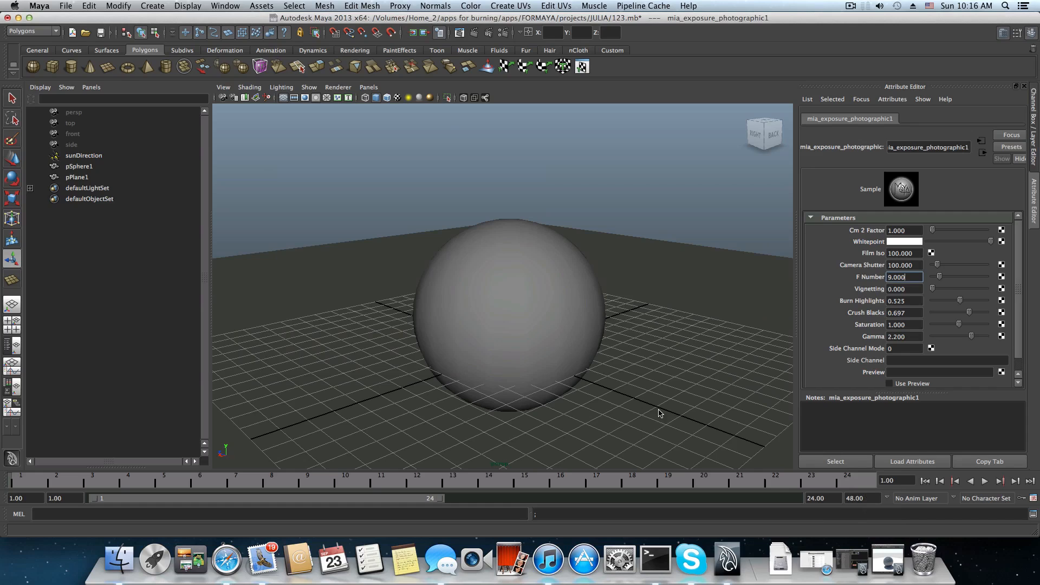
left_click(854, 552)
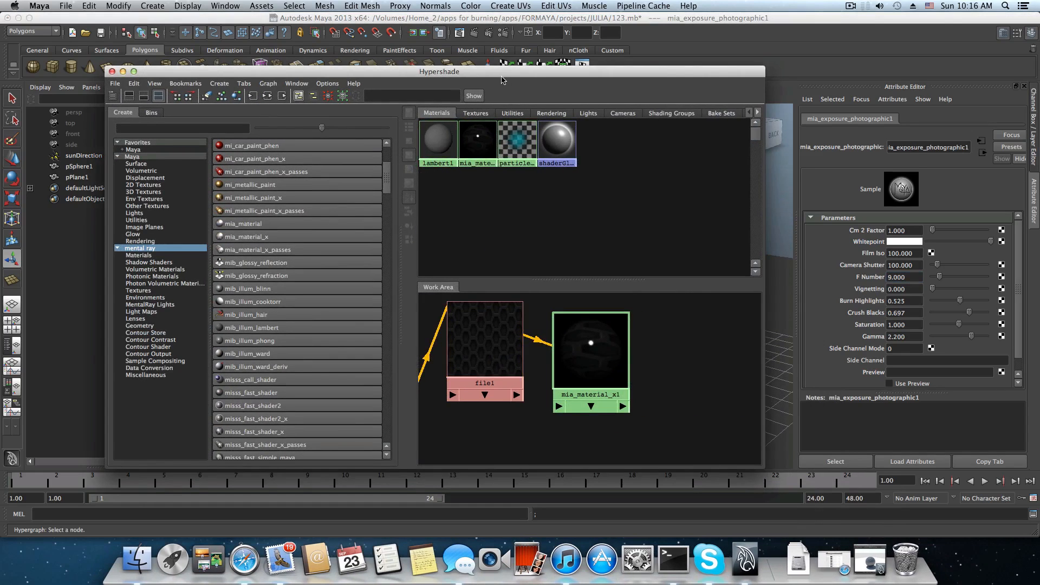
left_click_drag(504, 72, 351, 69)
Lay out the place2dTexture1, file1 and mia_material_x1 nodes in a row in the Hypershade work area.
left_click(429, 340)
left_click_drag(429, 340, 501, 330)
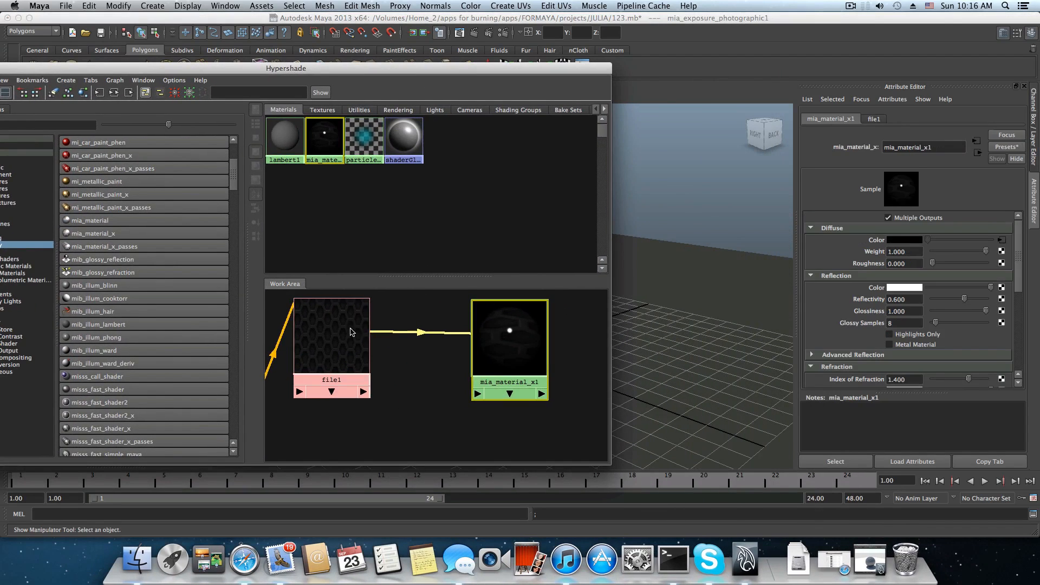
left_click_drag(329, 331, 392, 336)
scroll(333, 373, "down", 5)
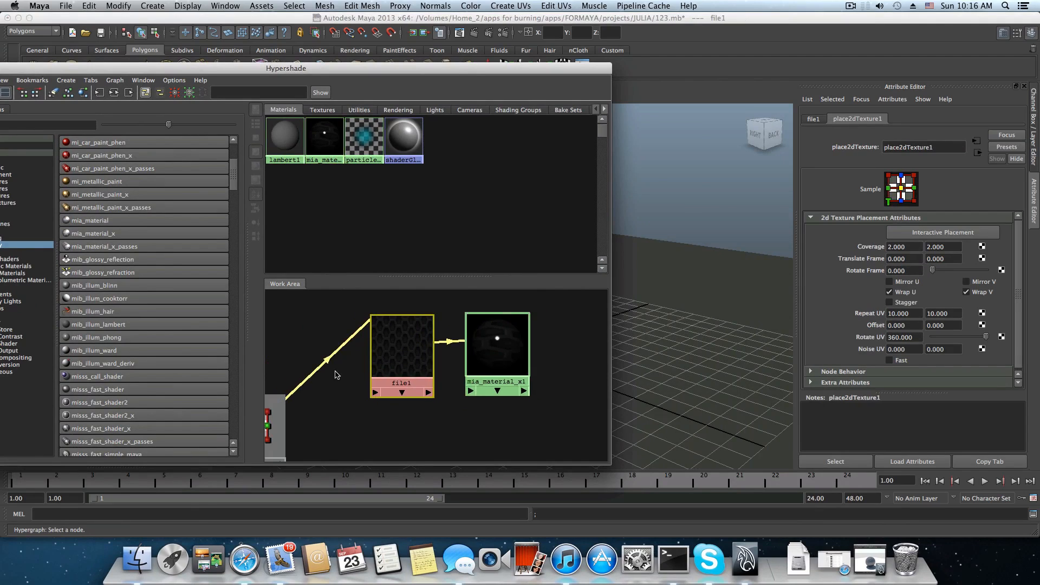
left_click_drag(293, 419, 293, 355)
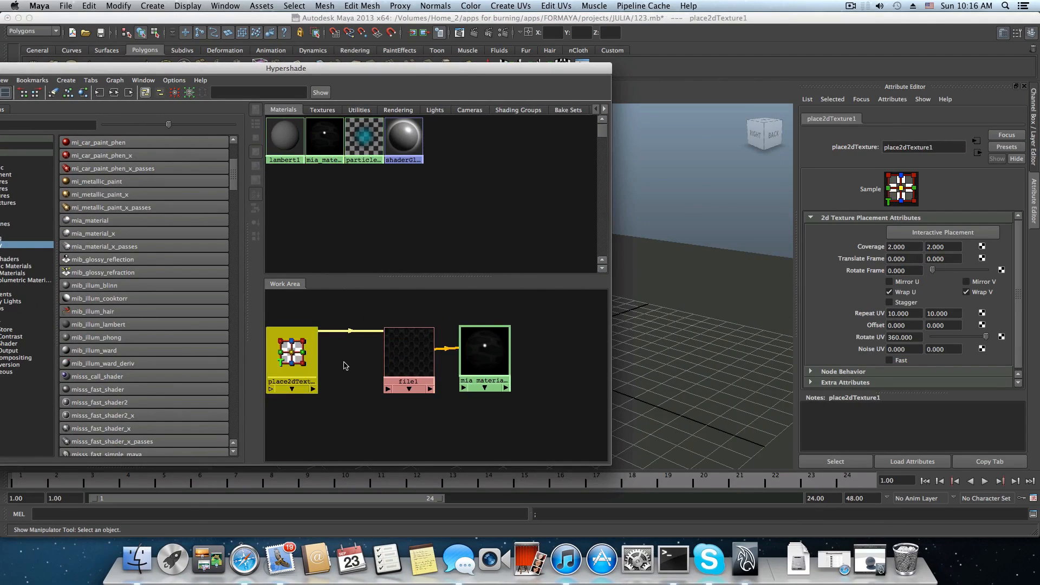
middle_click_drag(344, 366, 408, 349, "alt")
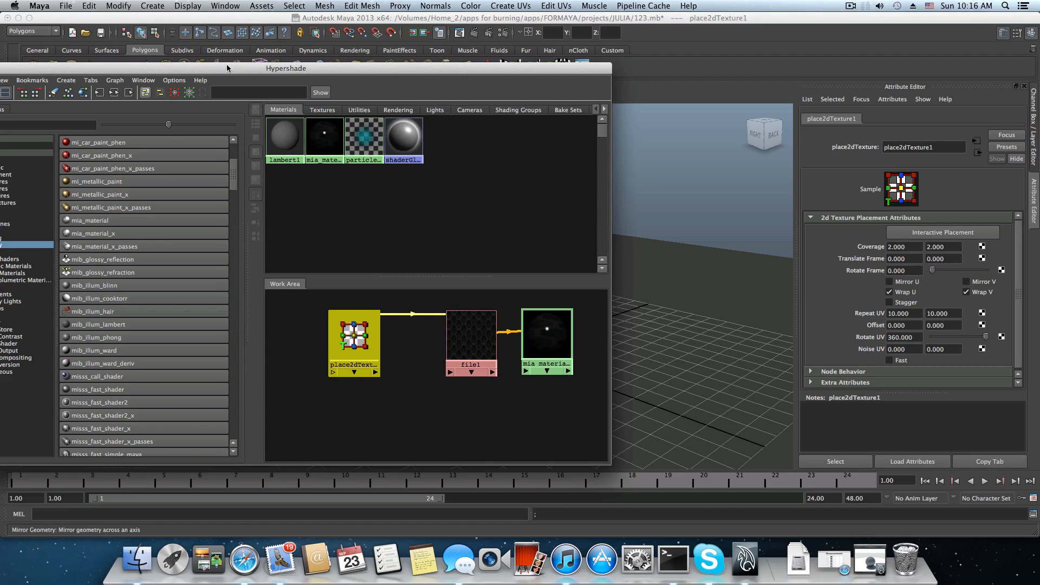
Move the Hypershade out of the way and display persp's input and output connections in the reopened Hypergraph.
left_click_drag(227, 68, 333, 61)
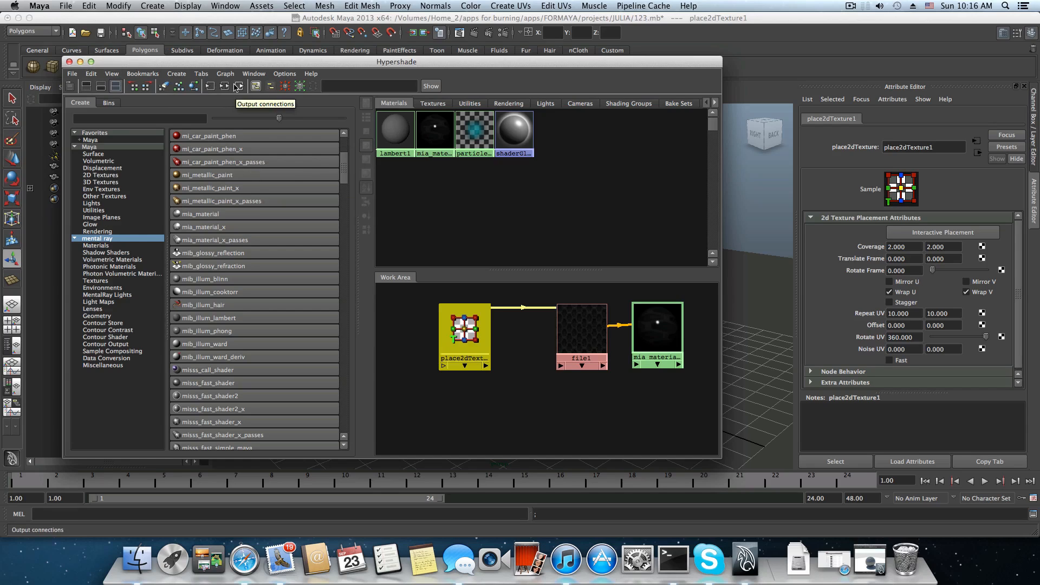
left_click_drag(235, 61, 256, 183)
left_click(225, 5)
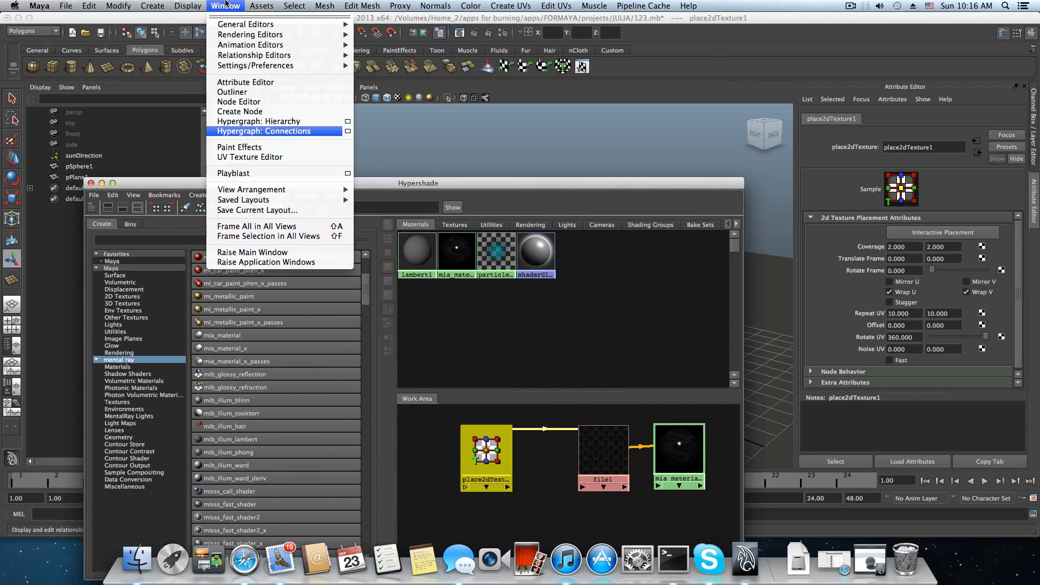
left_click(242, 131)
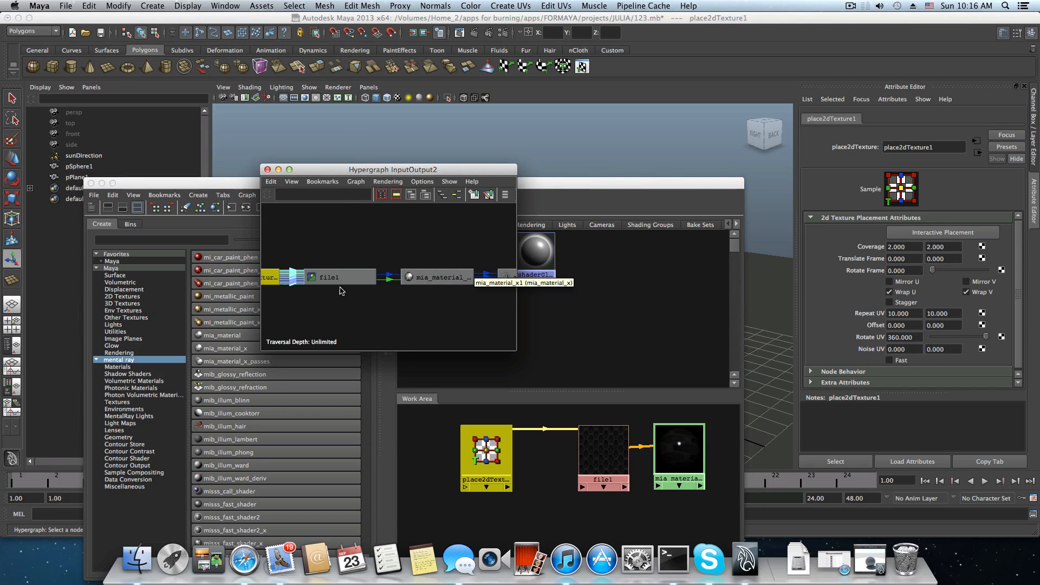
left_click(73, 112)
left_click(455, 197)
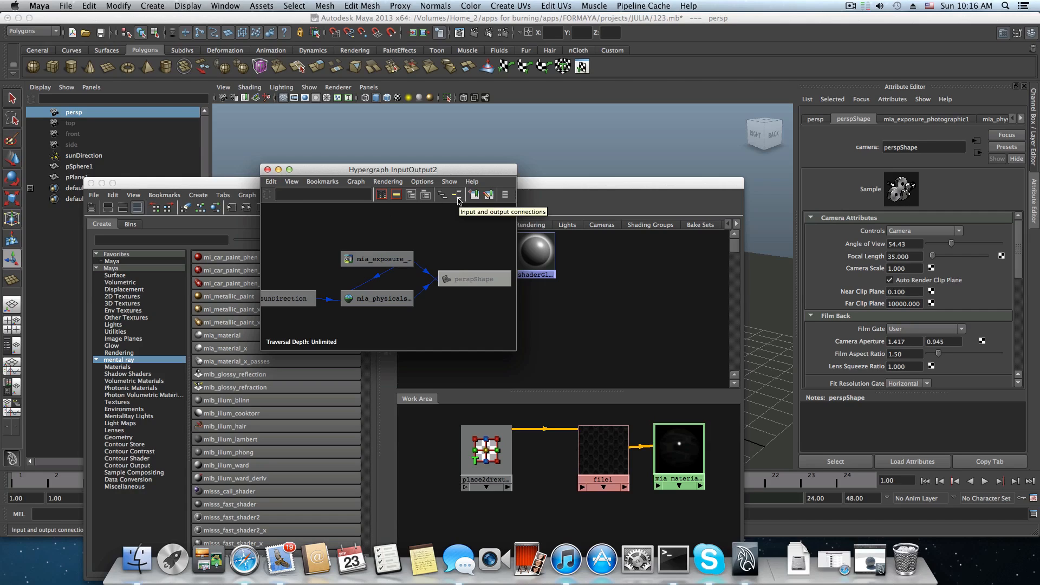
Inspect the mia_physicalsky1 node's R Unit Conversion setting from the camera network, and close the Hypergraph.
scroll(411, 294, "up", 2)
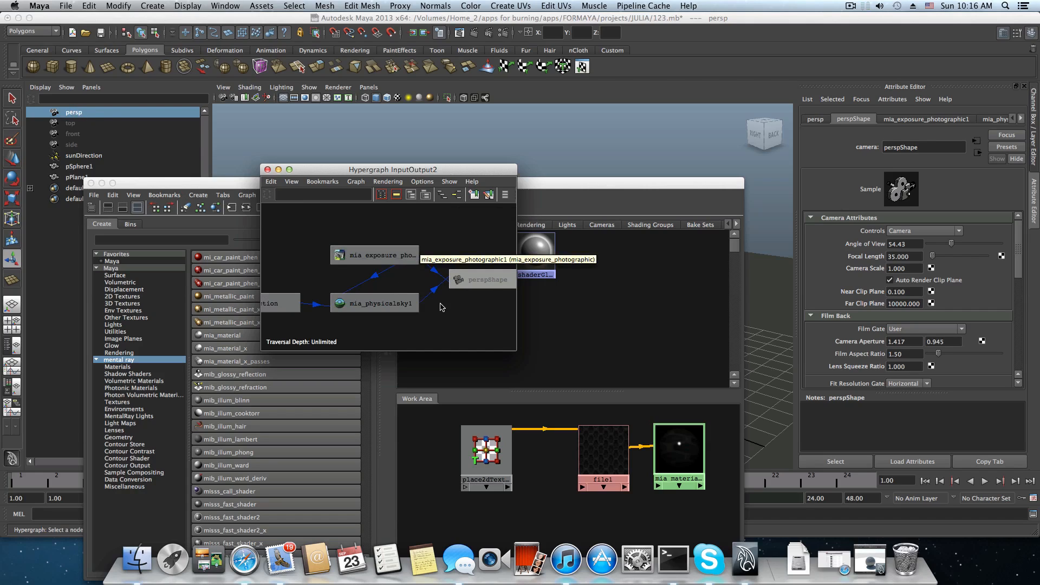
scroll(440, 305, "up", 2)
scroll(389, 309, "up", 1)
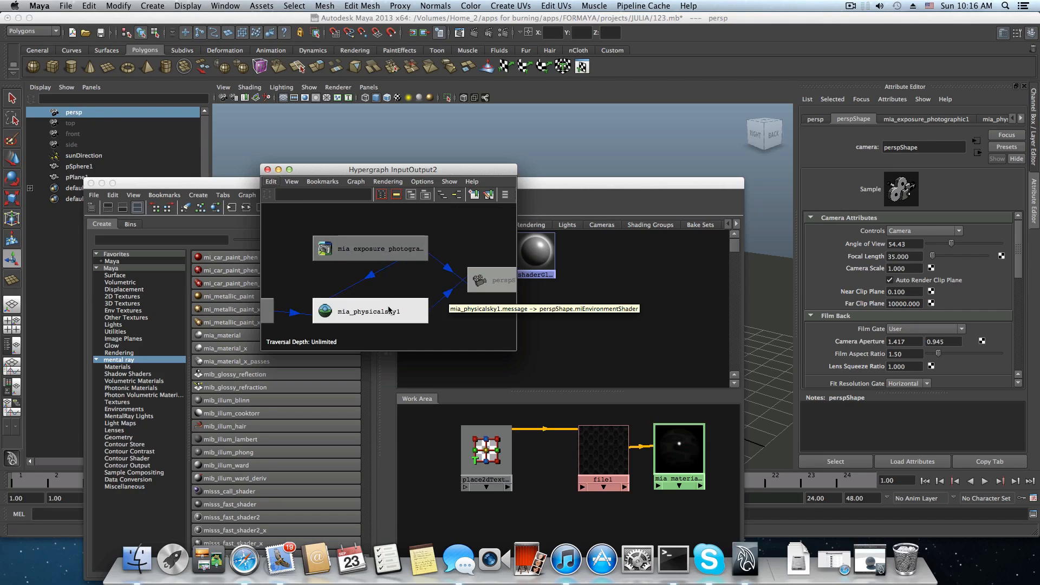
left_click(389, 310)
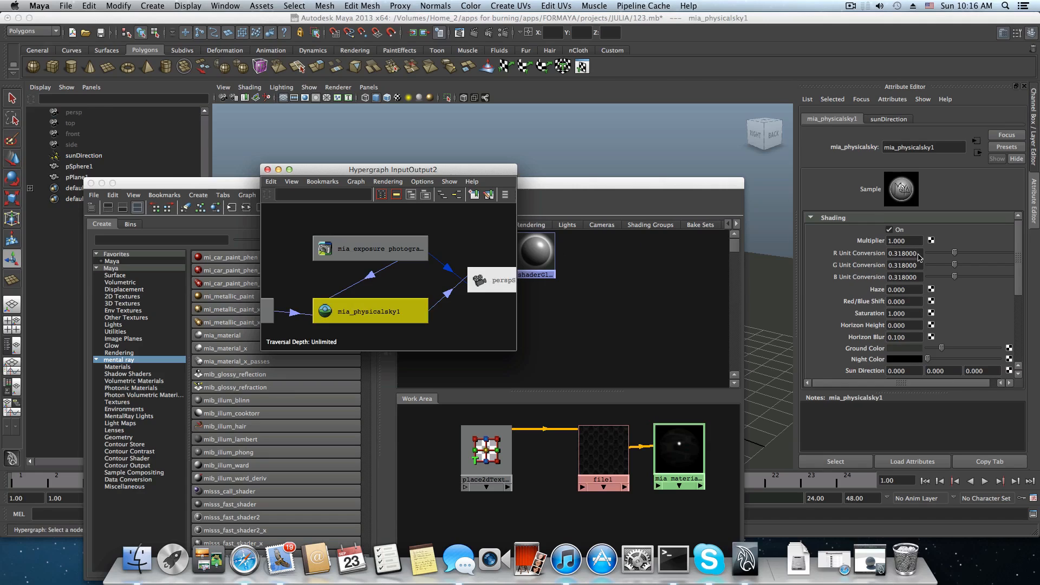
left_click_drag(915, 253, 894, 258)
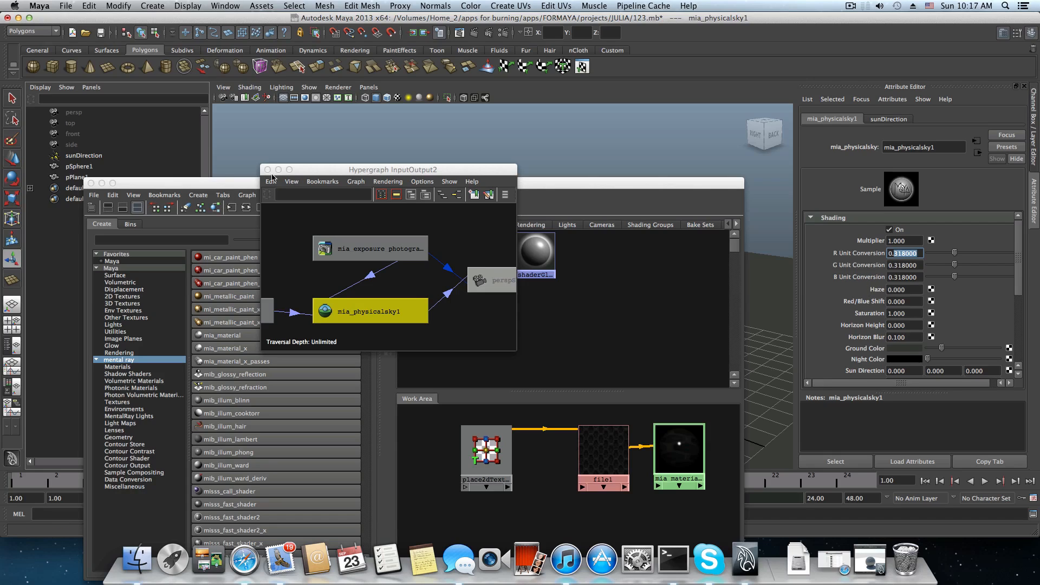
left_click(267, 170)
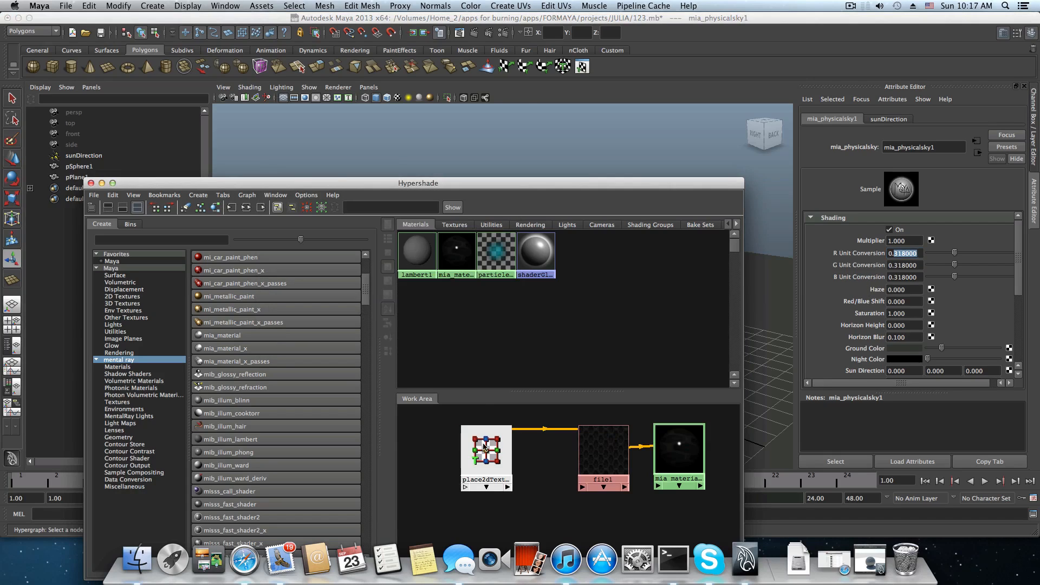
Rearrange place2dTexture1, file1 and mia_material_x1 with a gap before the material, and move the Hypershade up to expose its whole work area.
left_click_drag(487, 450, 437, 453)
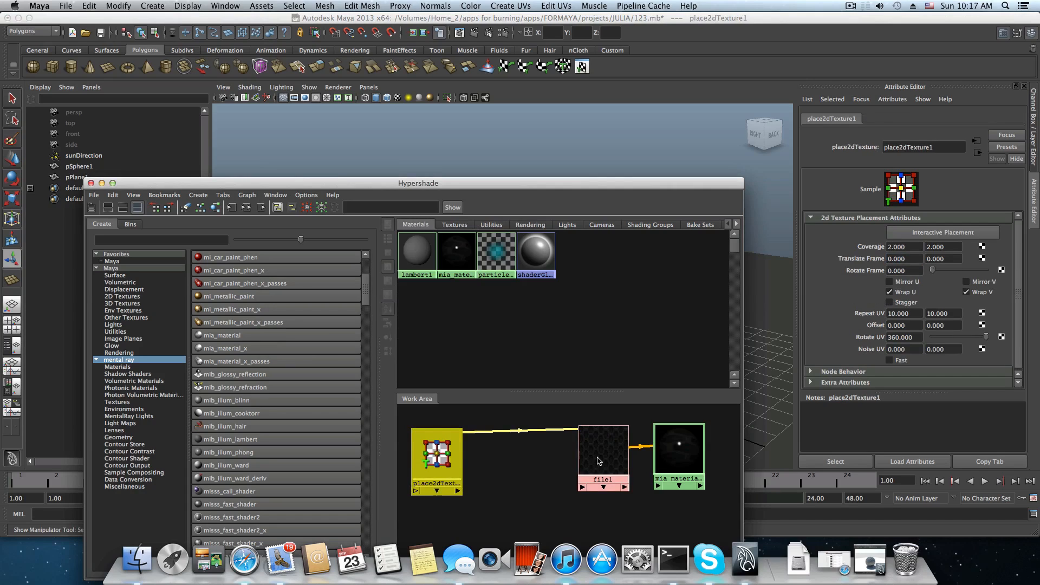
middle_click_drag(599, 461, 584, 445, "alt")
left_click_drag(585, 445, 486, 453)
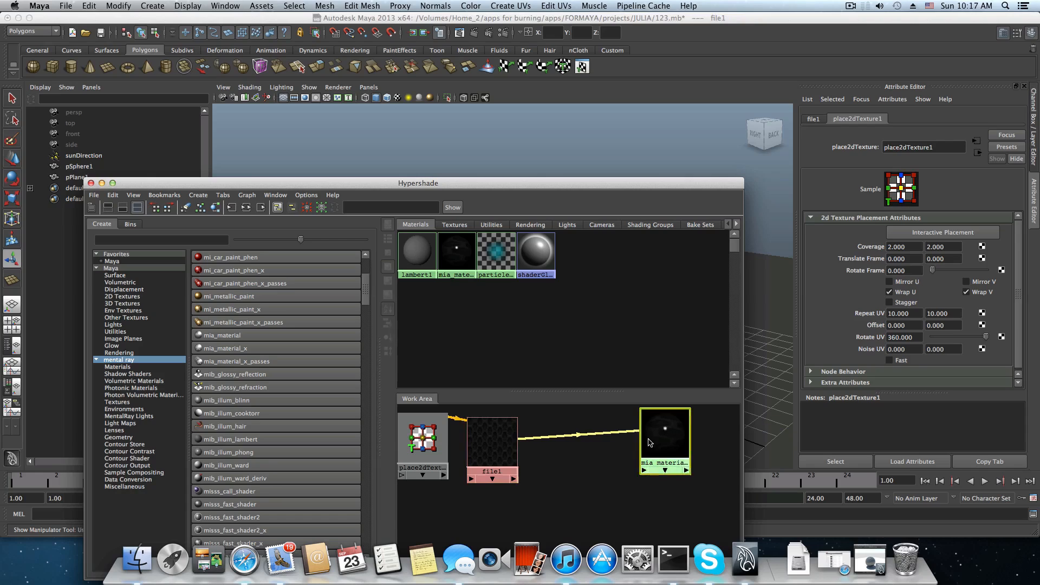
left_click_drag(650, 442, 623, 442)
left_click_drag(495, 441, 522, 442)
left_click_drag(436, 442, 453, 449)
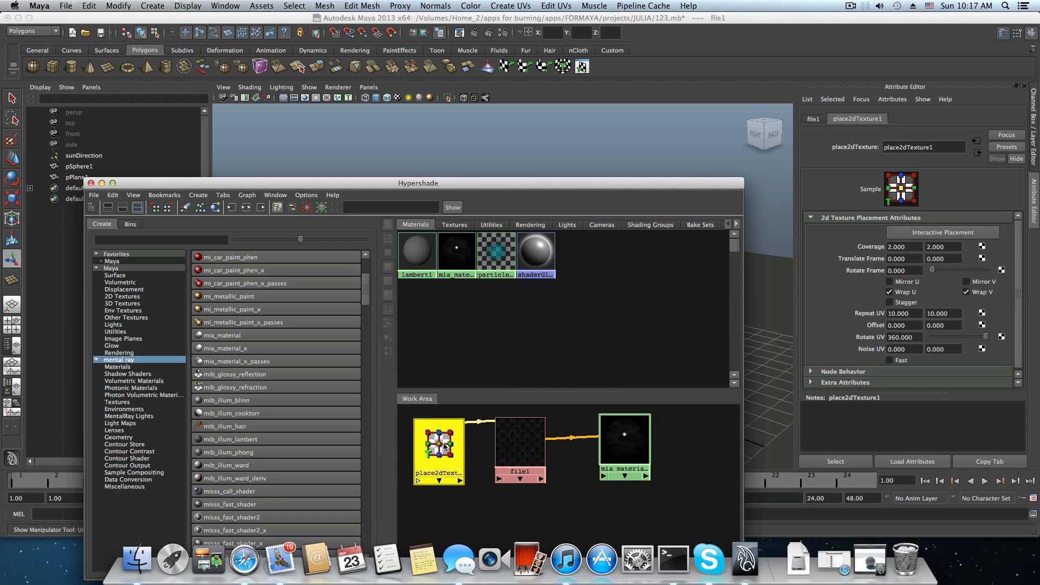
left_click_drag(607, 451, 621, 454)
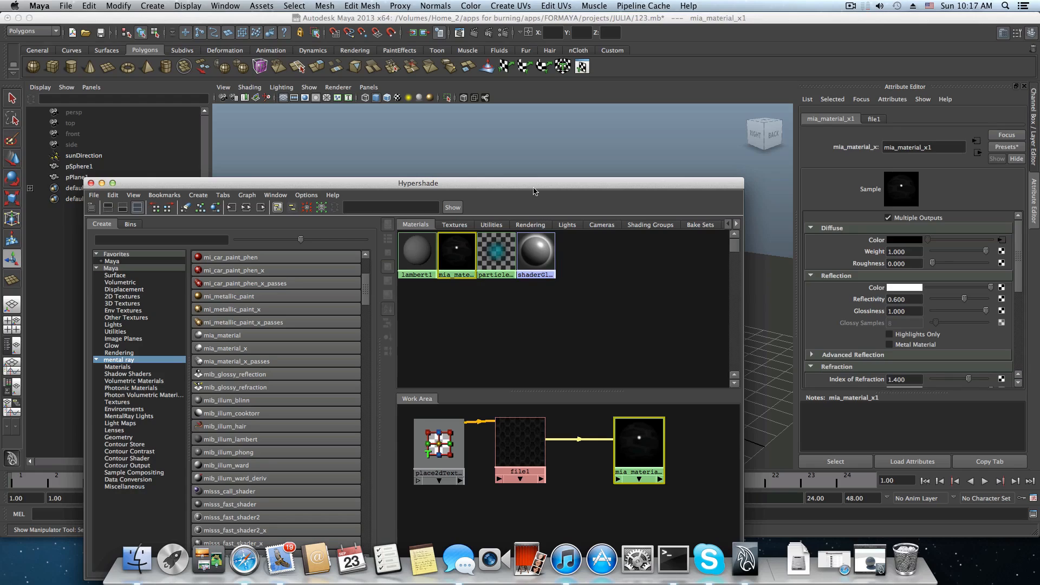
left_click_drag(537, 183, 541, 76)
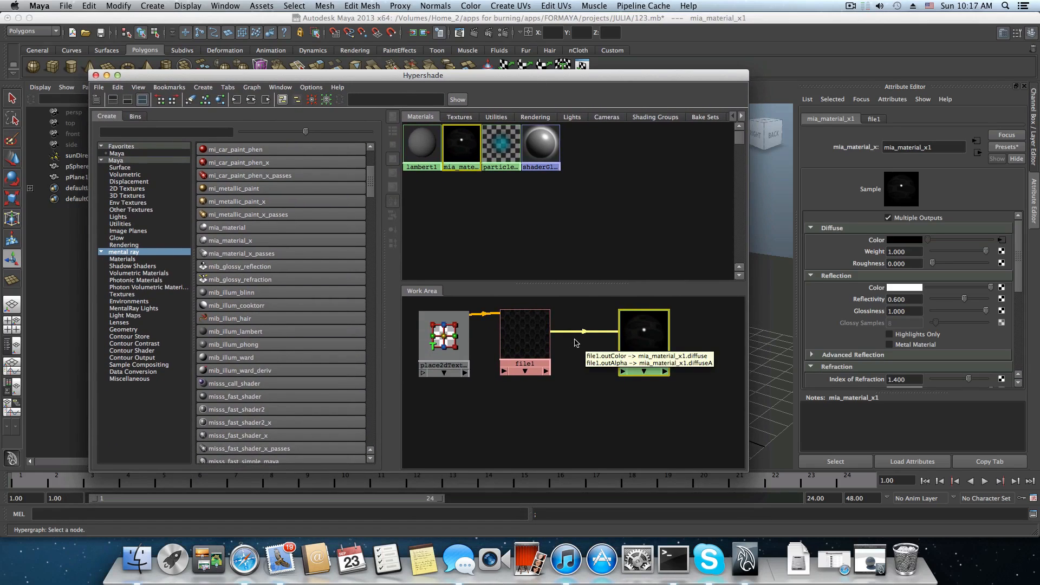
Create a Gamma Correct utility node from the Maya node list in the Hypershade.
left_click(116, 161)
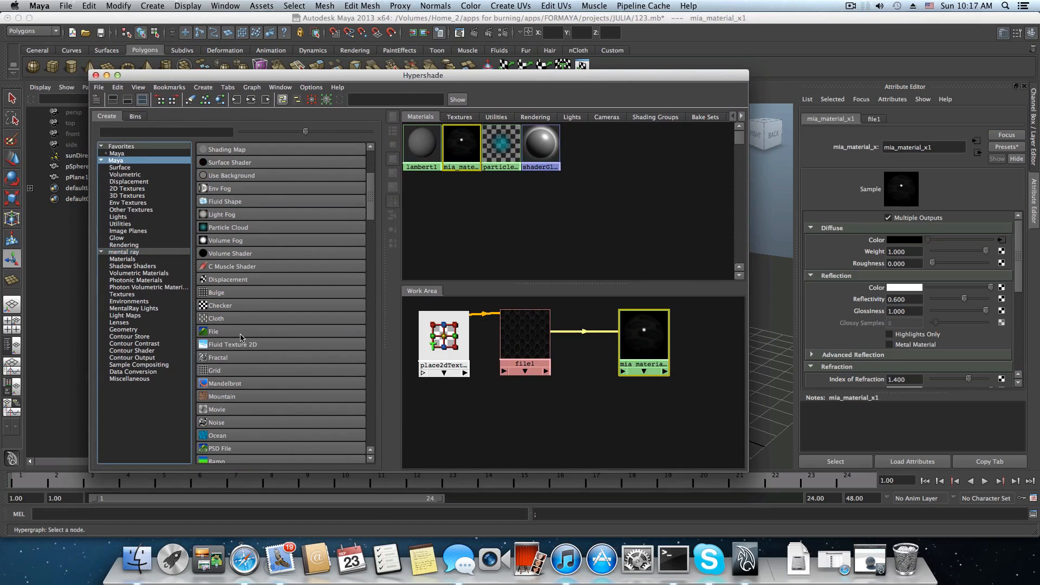
scroll(300, 357, "down", 3)
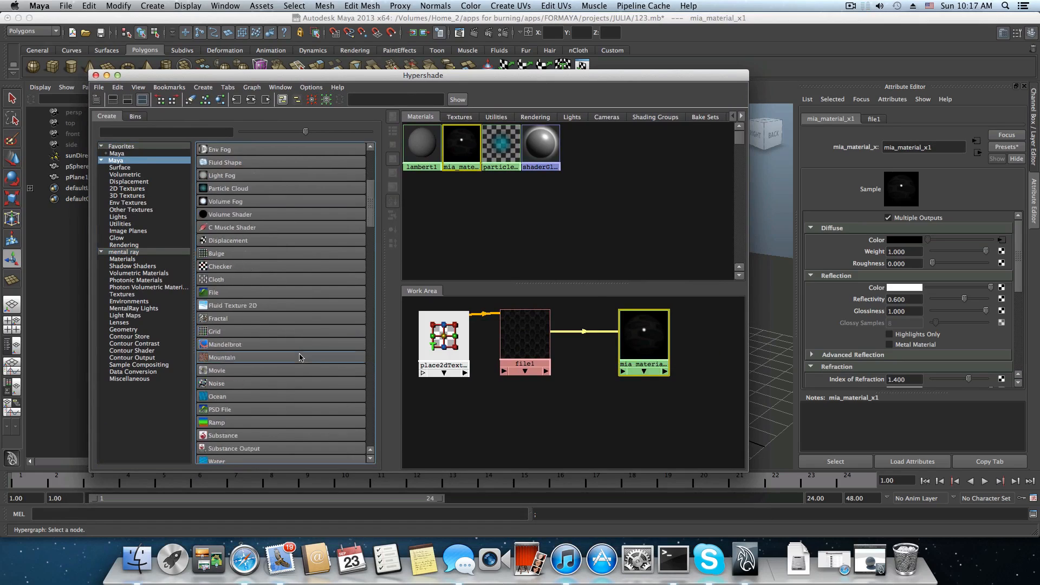
scroll(299, 358, "down", 10)
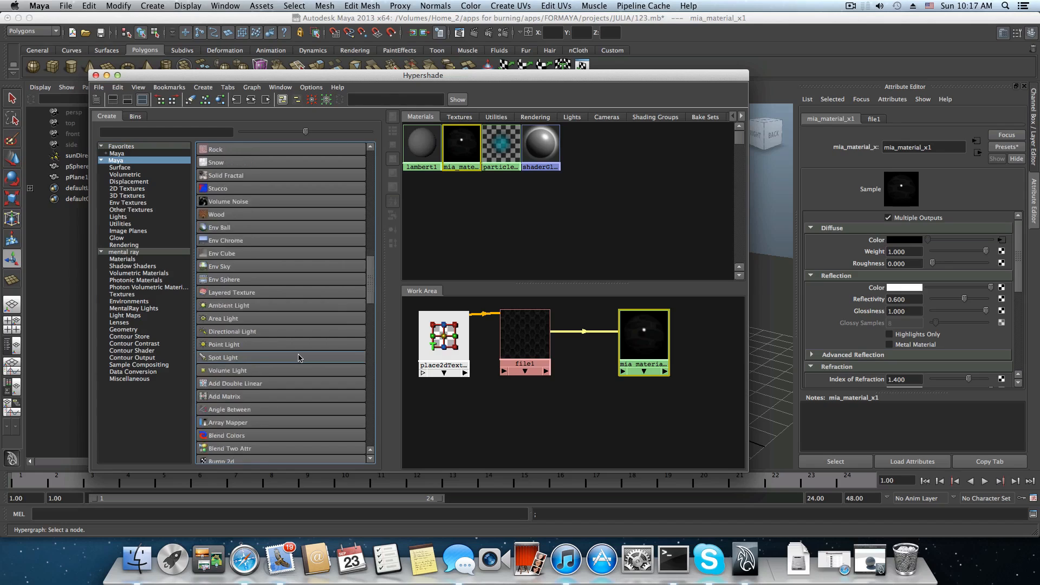
scroll(299, 358, "down", 2)
scroll(256, 384, "down", 3)
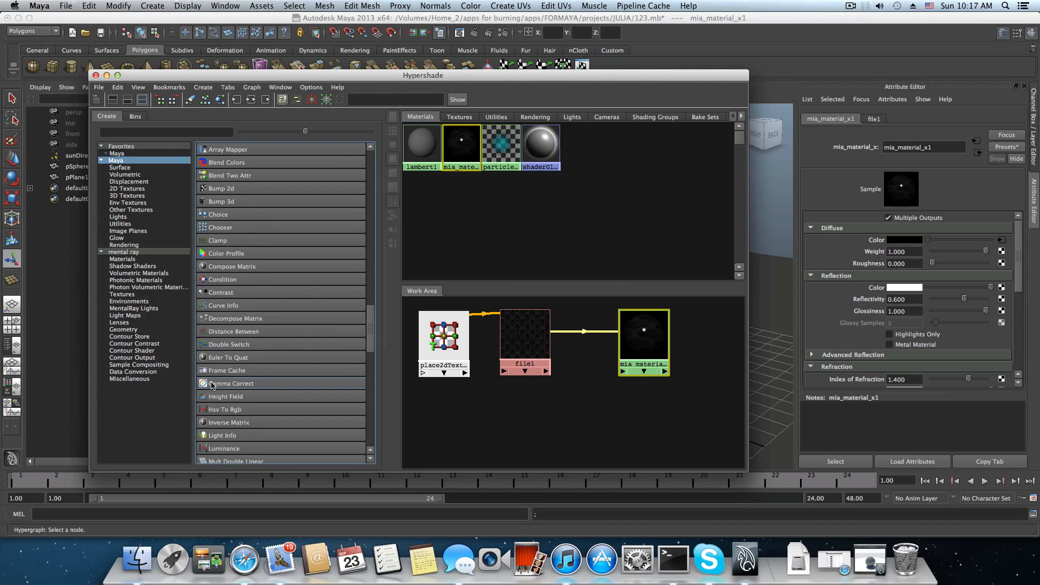
left_click(208, 384)
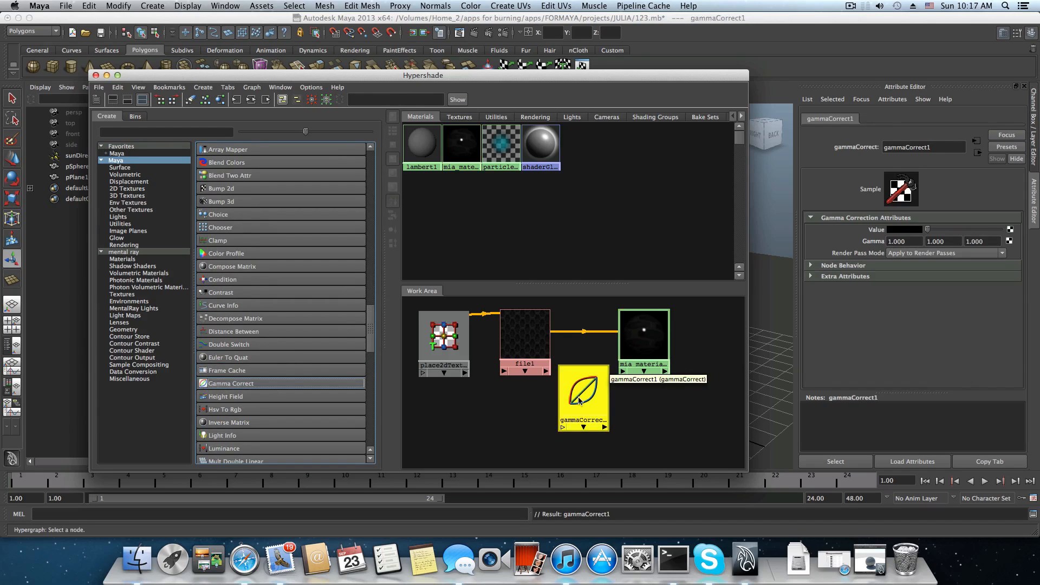
Place gammaCorrect1 above the connection between file1 and mia_material_x1, lowering the other three nodes to make room.
mouse_move(571, 400)
left_mouse_down()
mouse_move(571, 412)
mouse_move(569, 387)
left_mouse_up()
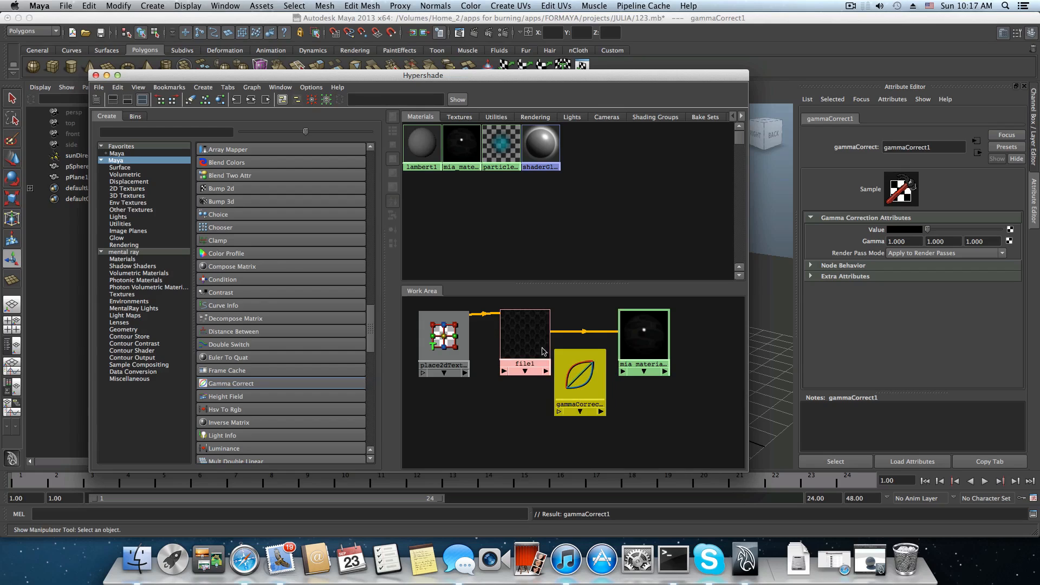
left_click_drag(535, 340, 531, 362)
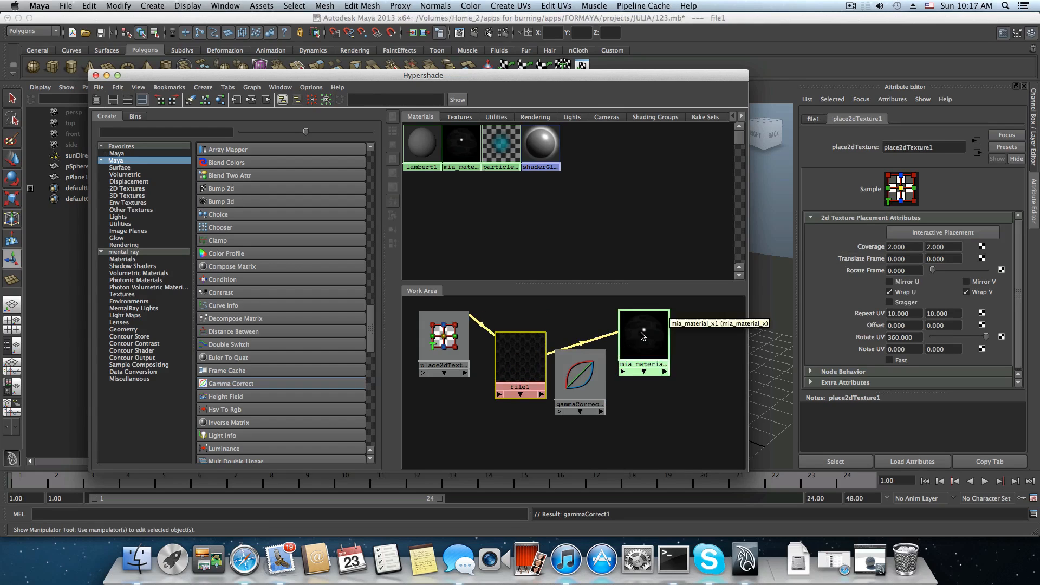
left_click_drag(643, 336, 646, 362)
left_click_drag(580, 379, 586, 326)
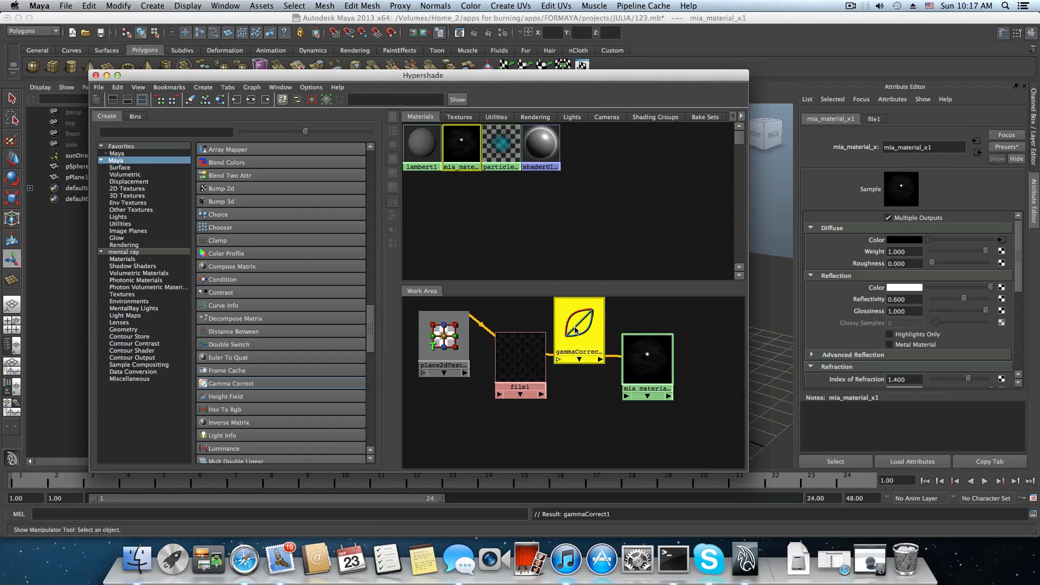
left_click_drag(531, 351, 530, 356)
left_click_drag(443, 340, 440, 366)
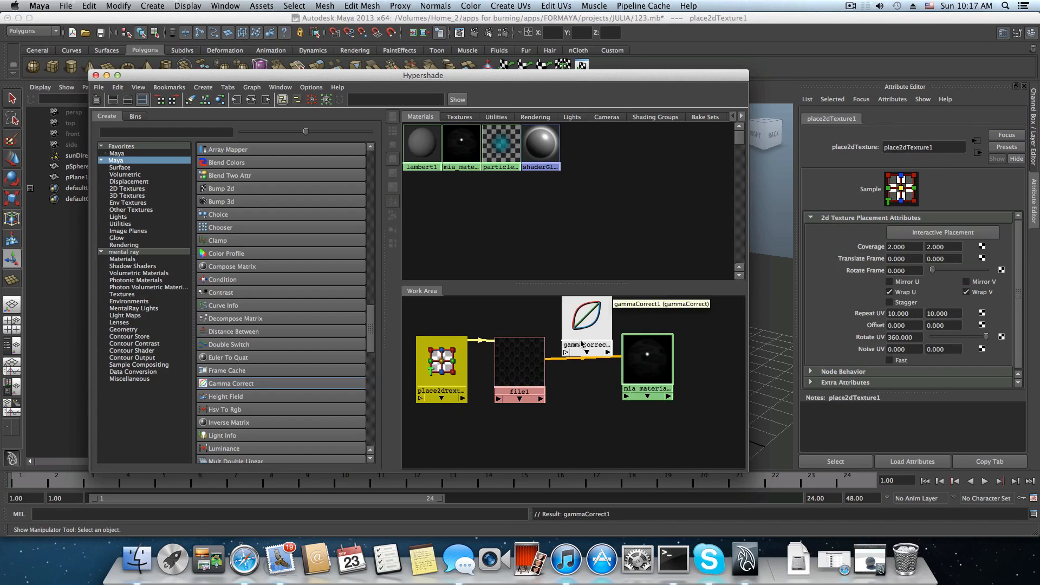
middle_click_drag(580, 343, 575, 369, "alt")
left_click_drag(575, 368, 574, 354)
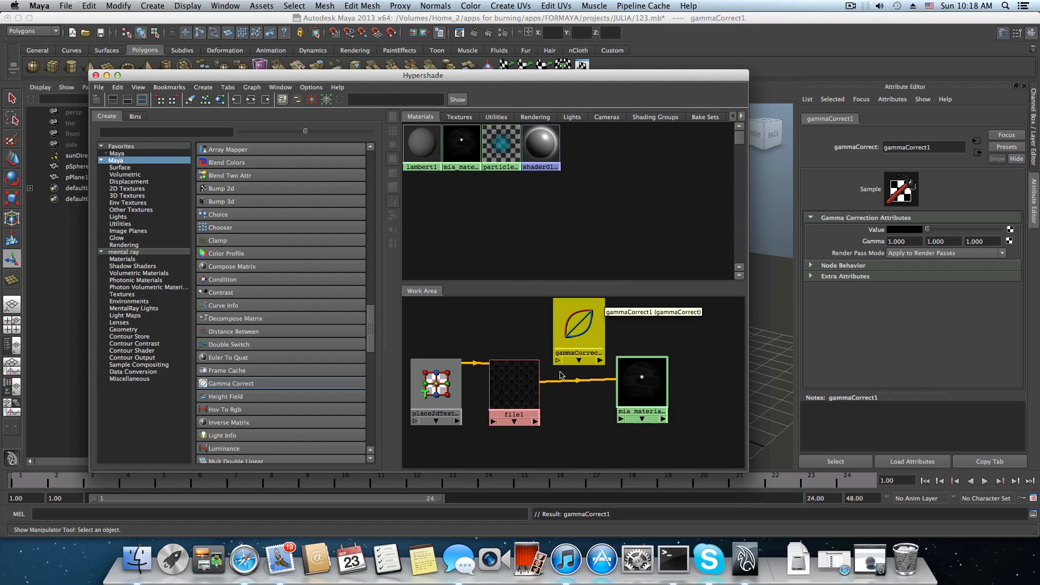
Move the Hypershade aside to view the sphere in the viewport, and bring the window back up.
left_click_drag(572, 81, 598, 84)
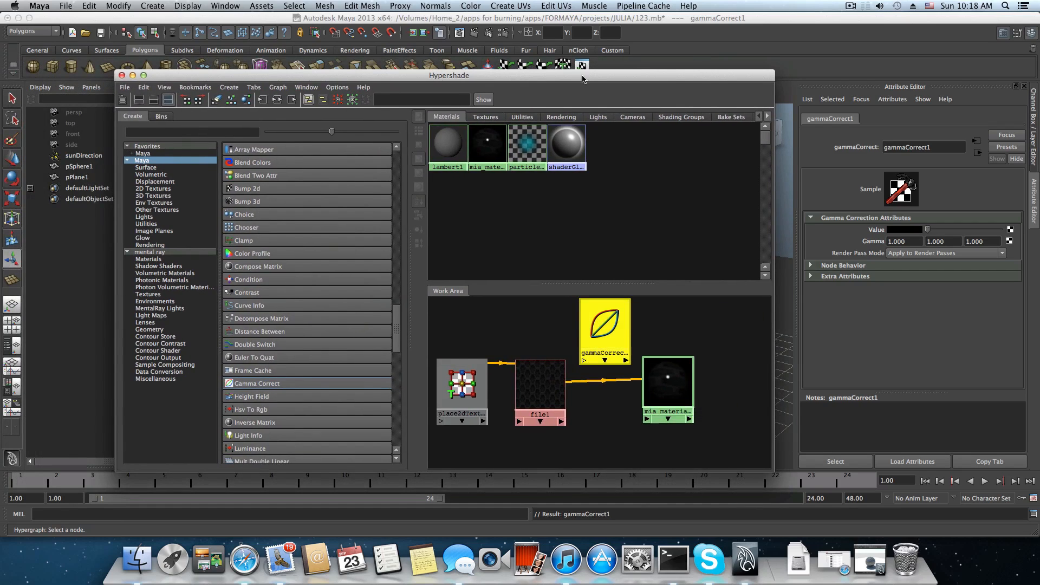
left_click_drag(583, 82, 585, 313)
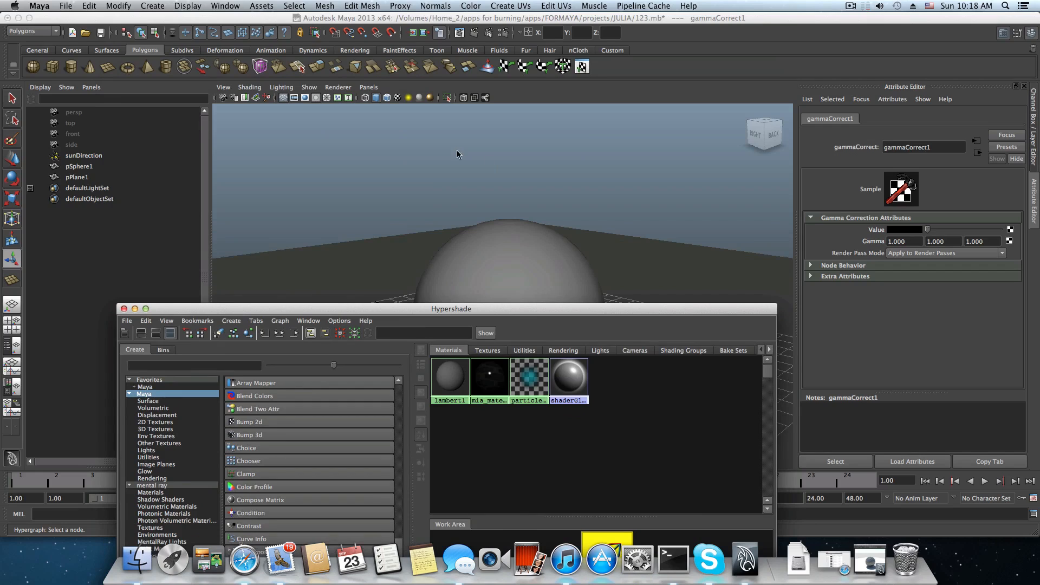
left_click_drag(656, 306, 625, 80)
Delete the connection between file1's outColor and mia_material_x1's diffuse input.
mouse_move(562, 389)
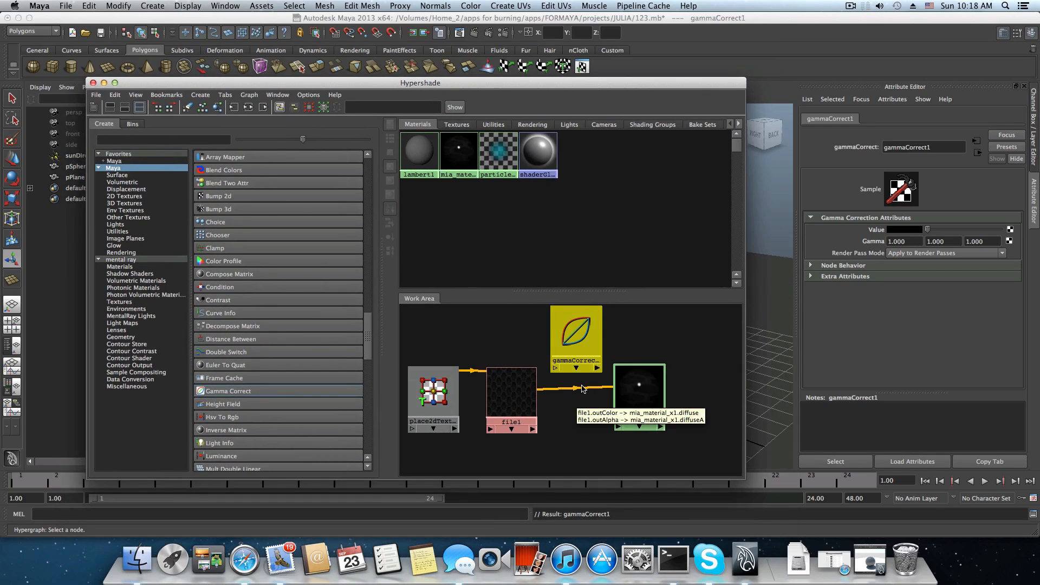
left_click_drag(565, 402, 586, 380)
mouse_move(575, 393)
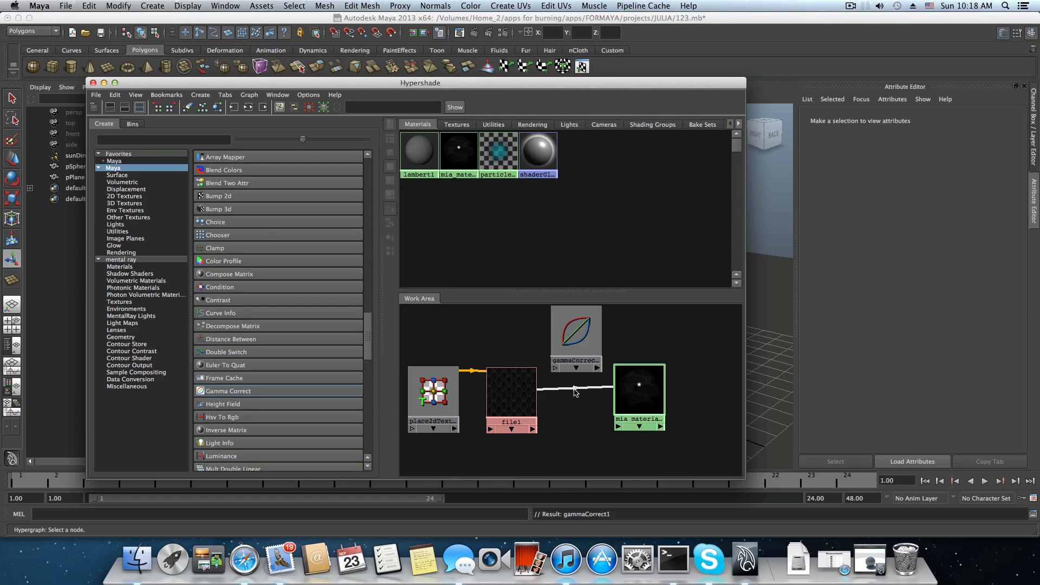
left_click(574, 388)
key("Delete")
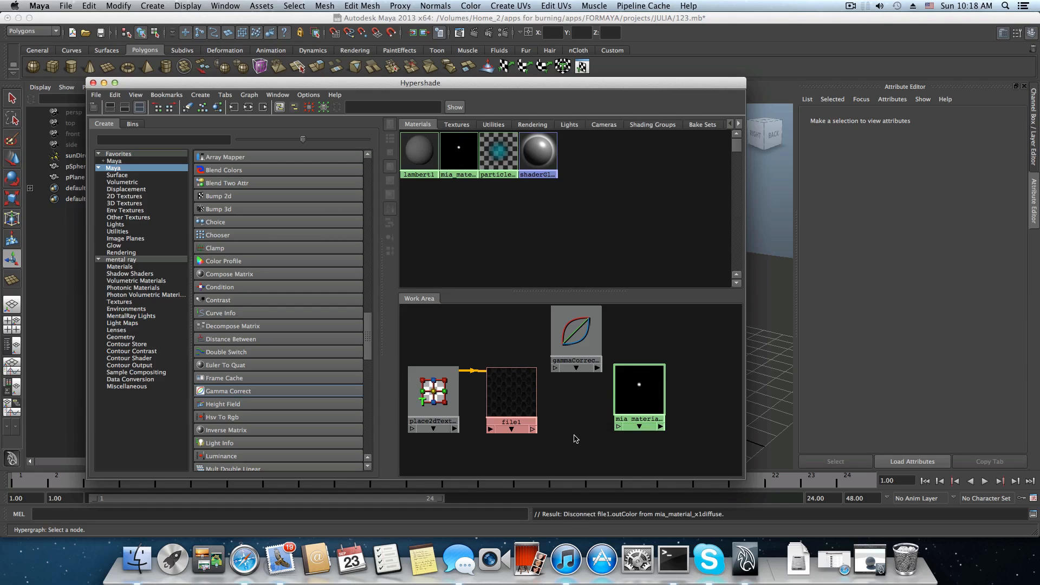
Position gammaCorrect1 between file1 and the material, and connect file1 to its value input.
left_click_drag(566, 345, 564, 368)
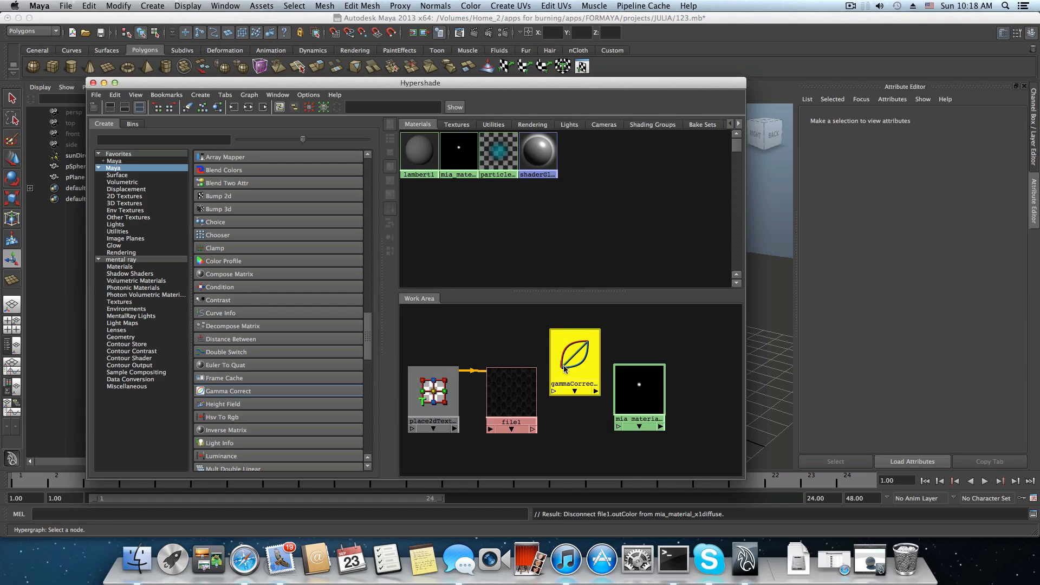
left_click(509, 400)
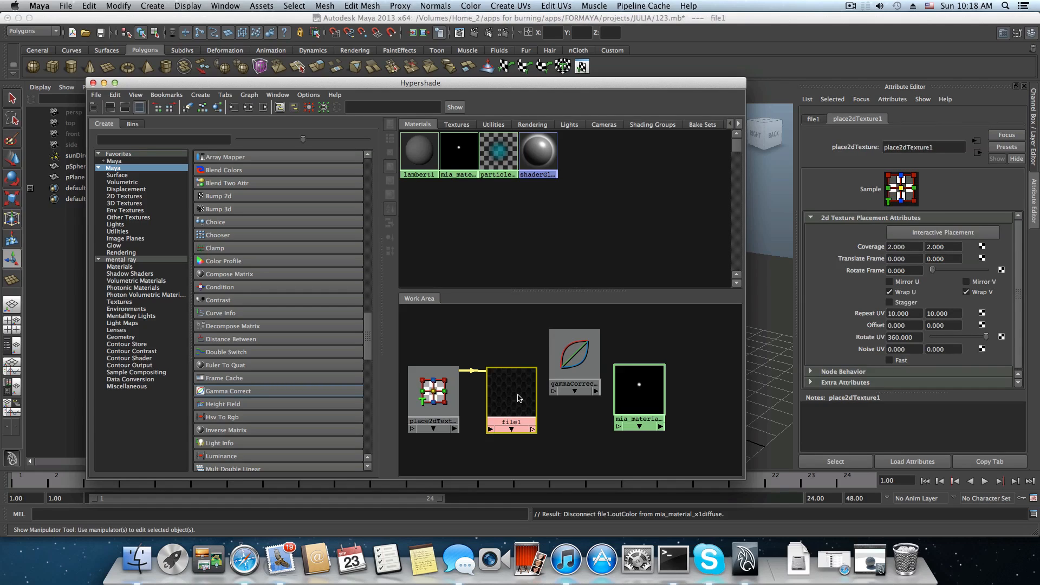
middle_click_drag(519, 399, 576, 357)
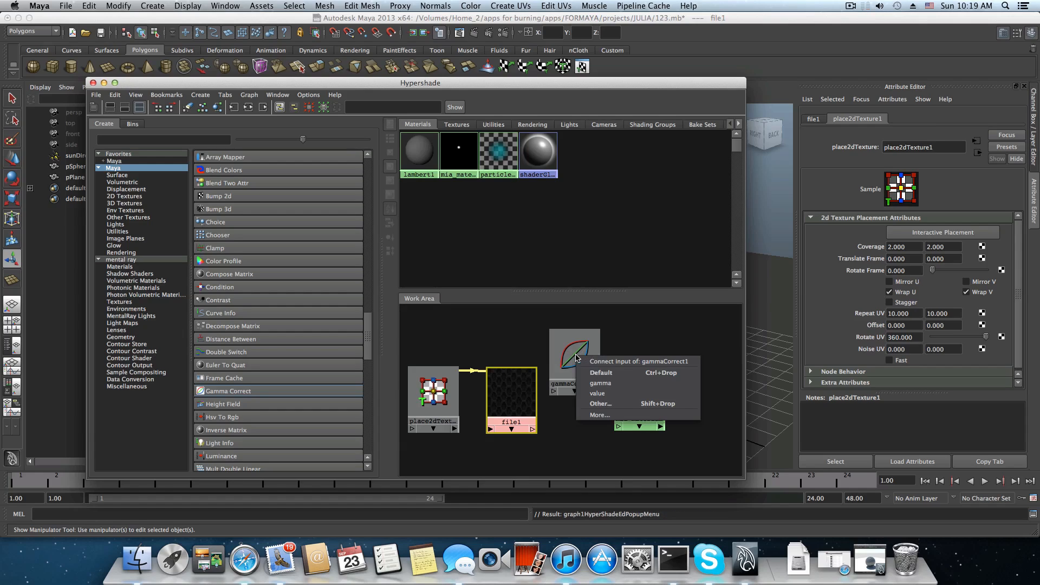
left_click(614, 395)
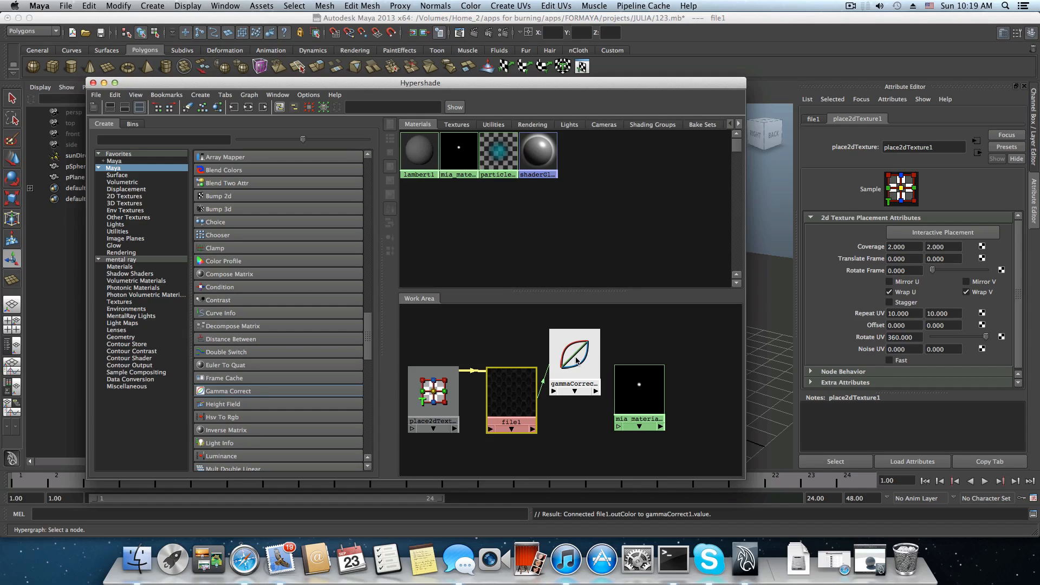
Connect gammaCorrect1 to the diffuse input of mia_material_x1 and shift the material node slightly away.
middle_click_drag(577, 363, 639, 397)
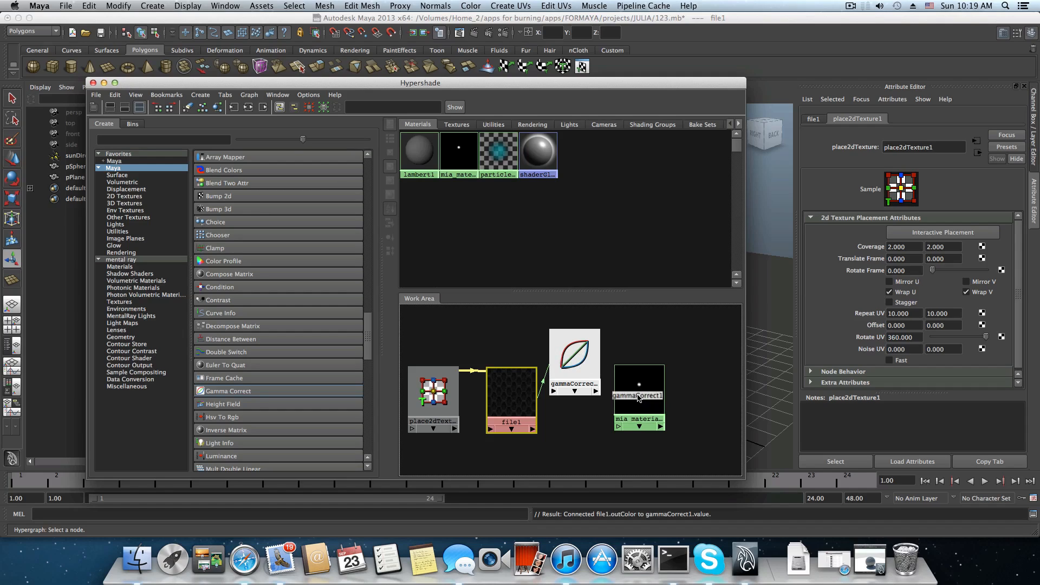
middle_click_drag(639, 397, 638, 398)
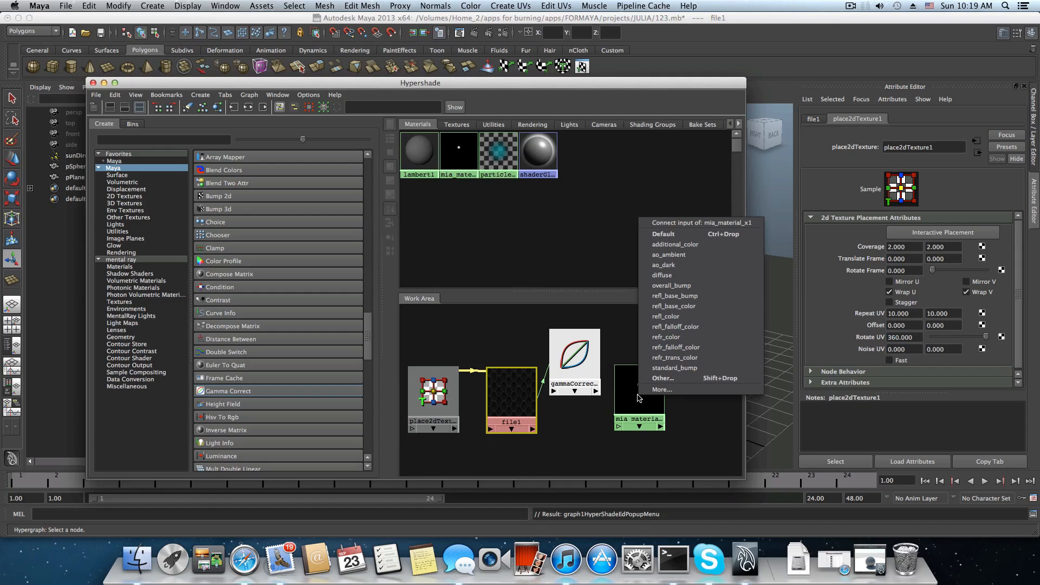
left_click(669, 275)
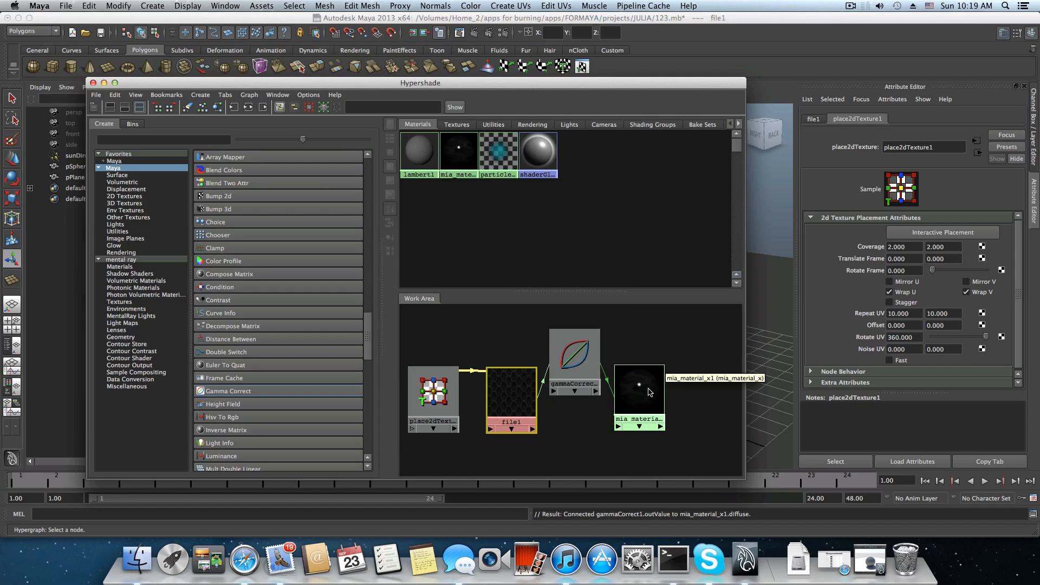
left_click_drag(639, 387, 652, 383)
Set all three Gamma values of gammaCorrect1 to 0.454 and shift the node slightly in the Work Area.
mouse_move(581, 360)
left_mouse_down()
mouse_move(590, 352)
mouse_move(582, 357)
left_mouse_up()
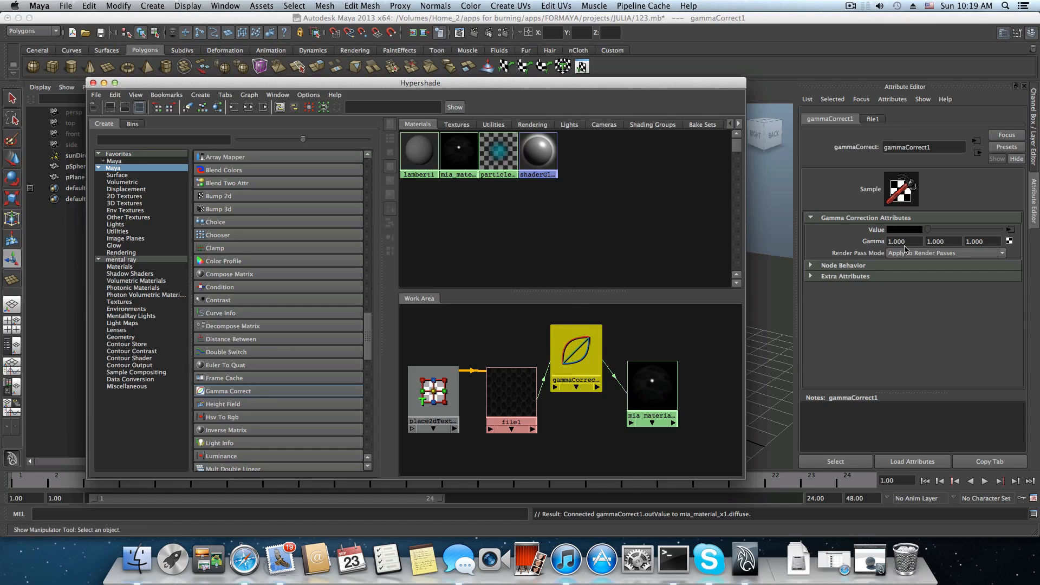
left_click(886, 242)
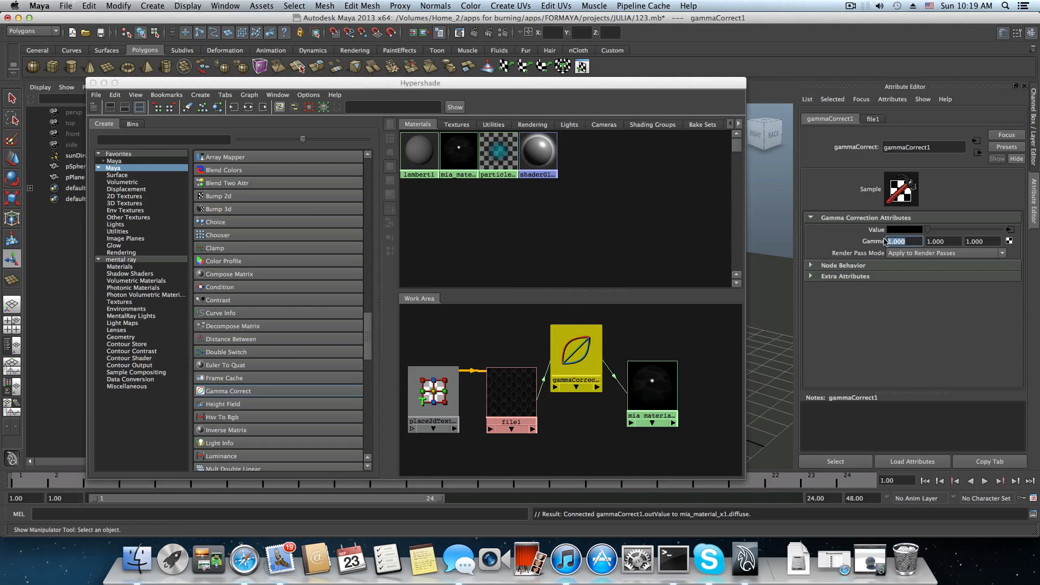
type("0")
type(".454")
left_click(930, 242)
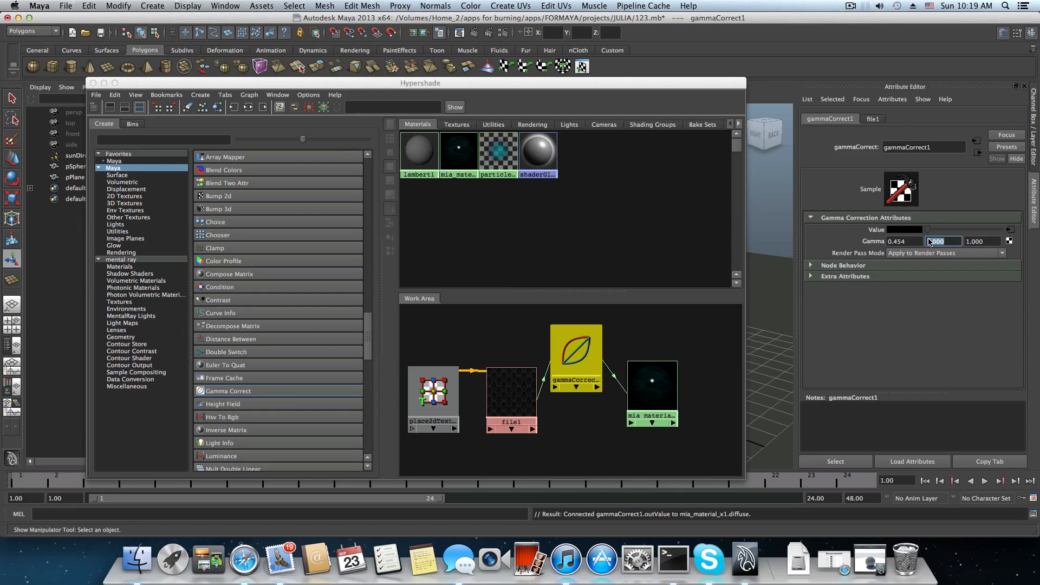
type(".454")
left_click(989, 242)
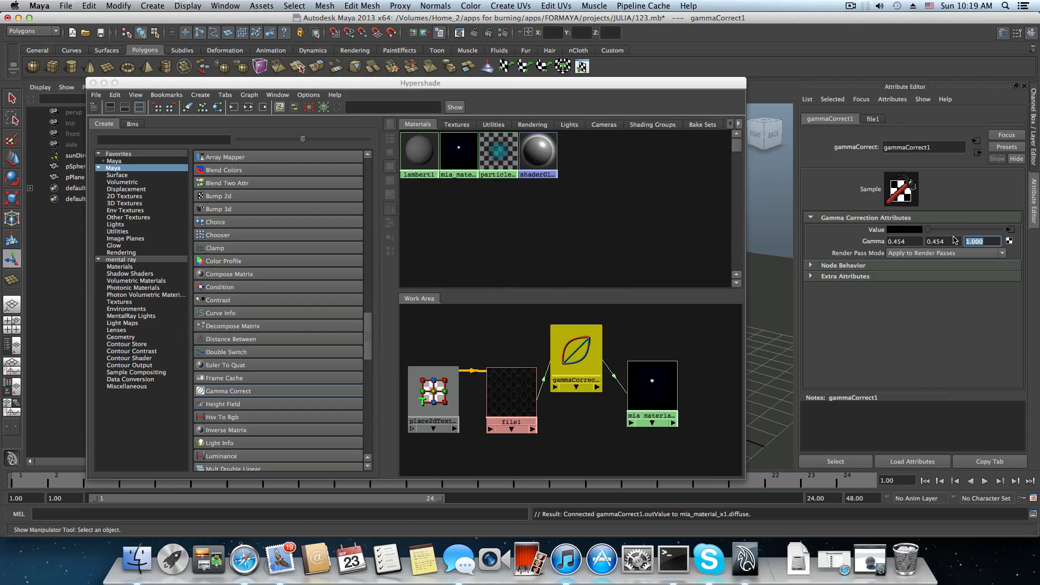
type(".454")
key("Return")
mouse_move(566, 351)
left_mouse_down()
mouse_move(595, 341)
mouse_move(576, 343)
left_mouse_up()
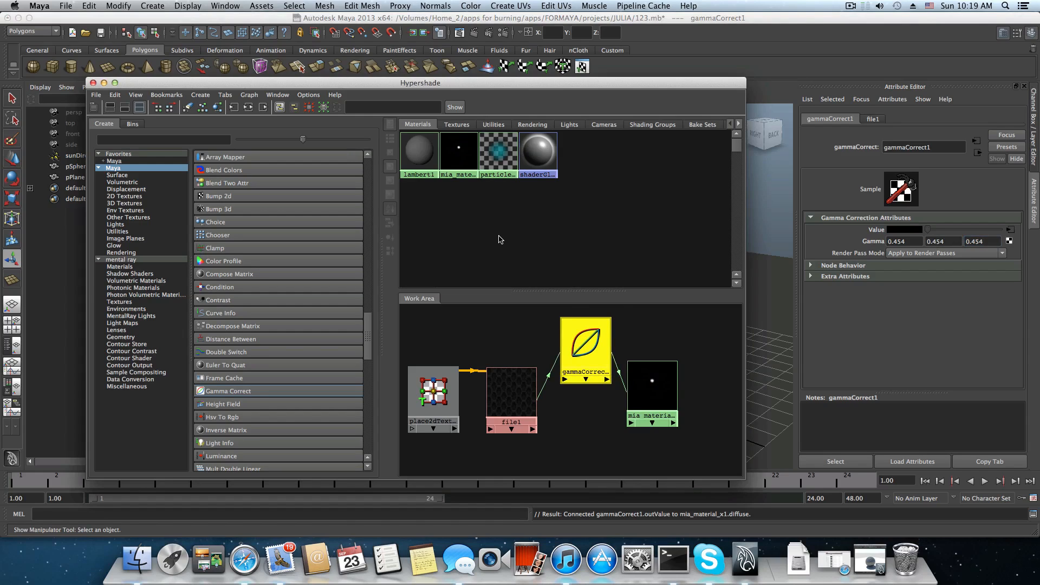
Move the Hypershade out of the way and re-render the scene in the Render View.
left_click_drag(480, 82, 490, 389)
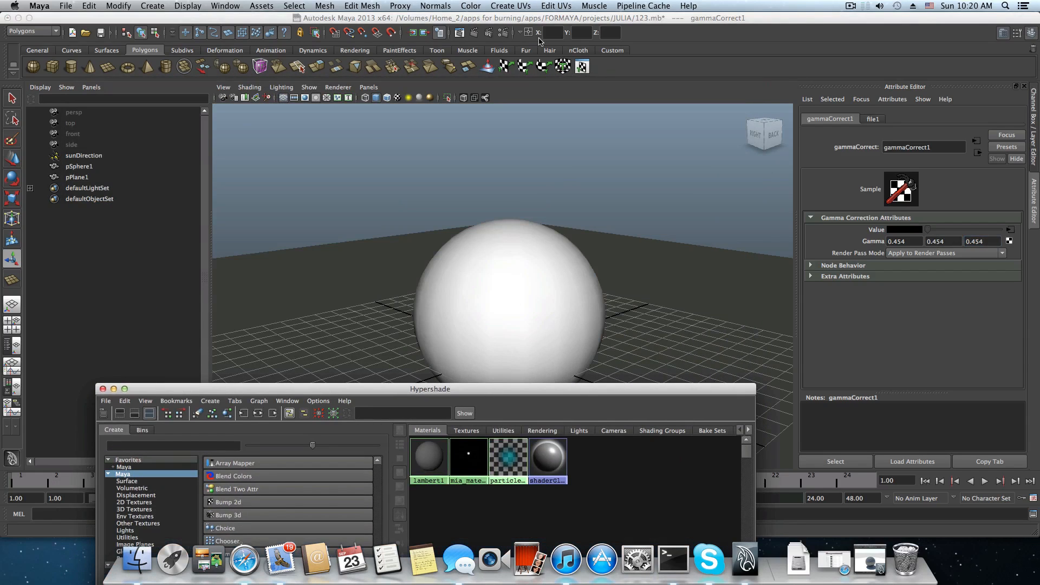
left_click(458, 36)
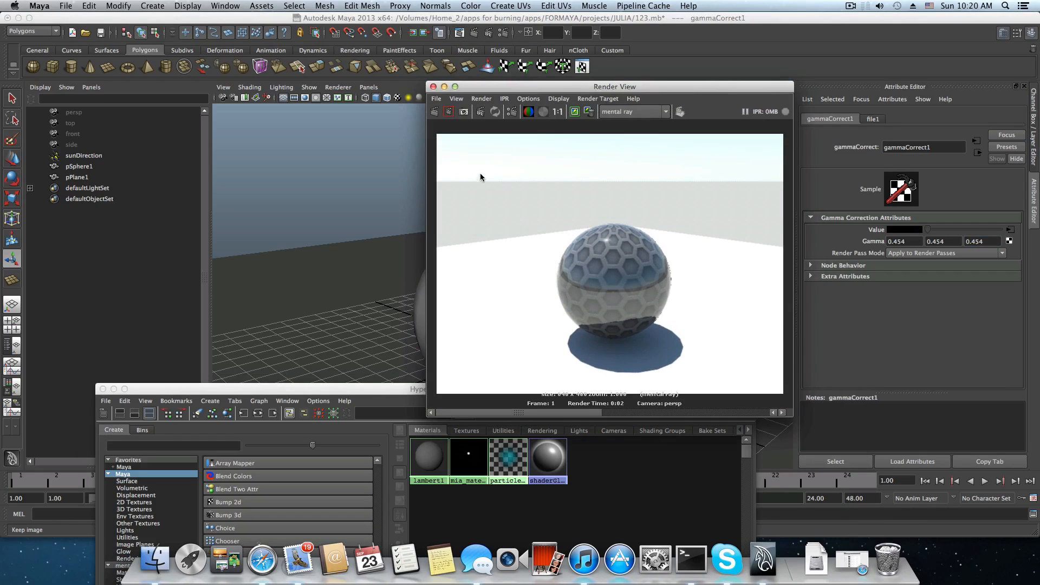
left_click(434, 114)
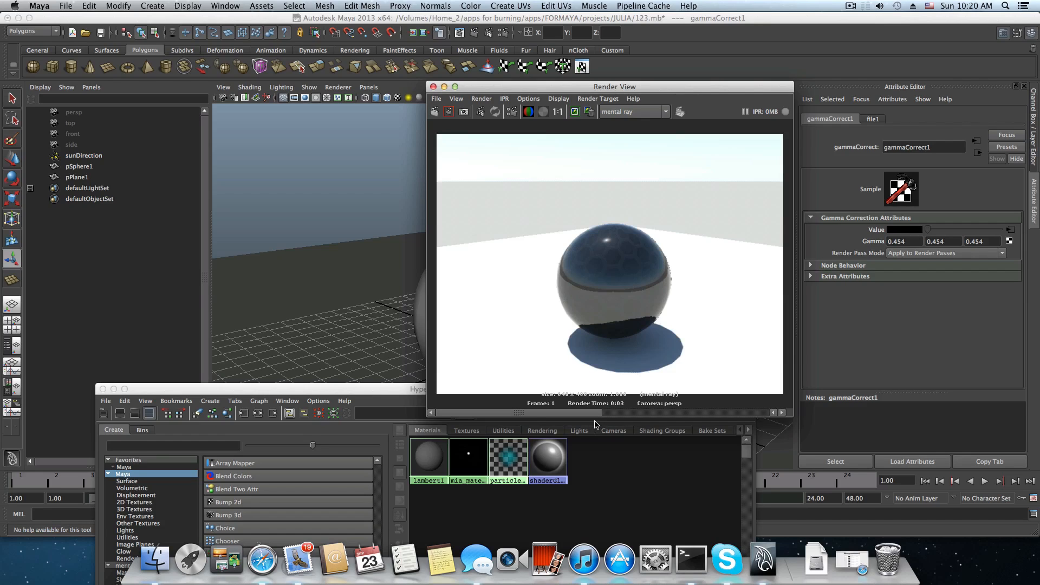
Minimize the Hypershade and reposition the Render View window over the viewport.
left_click_drag(360, 389, 439, 230)
left_click(195, 233)
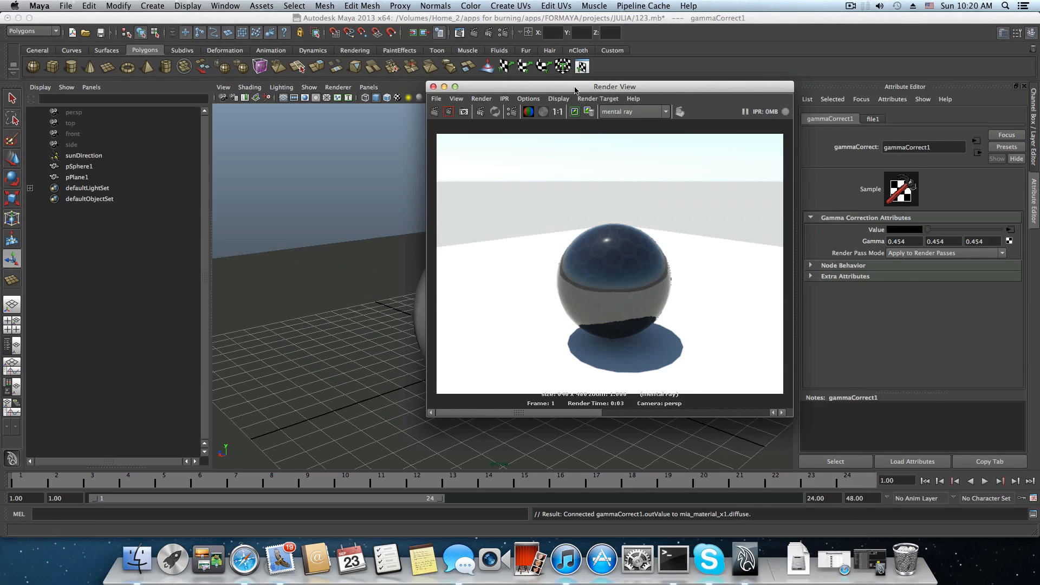
left_click_drag(585, 87, 752, 86)
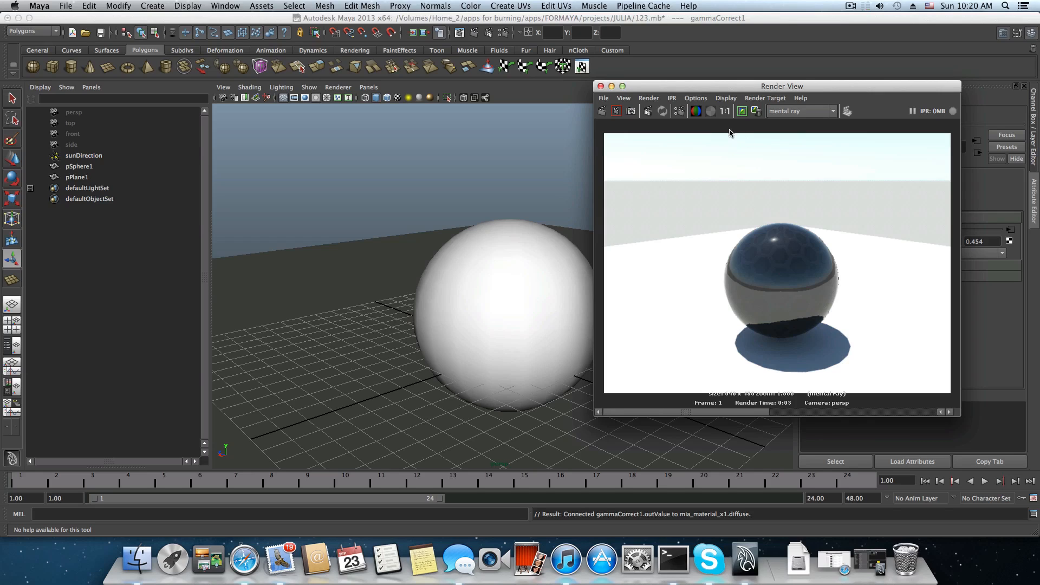
left_click_drag(727, 87, 662, 92)
left_click_drag(579, 99, 575, 99)
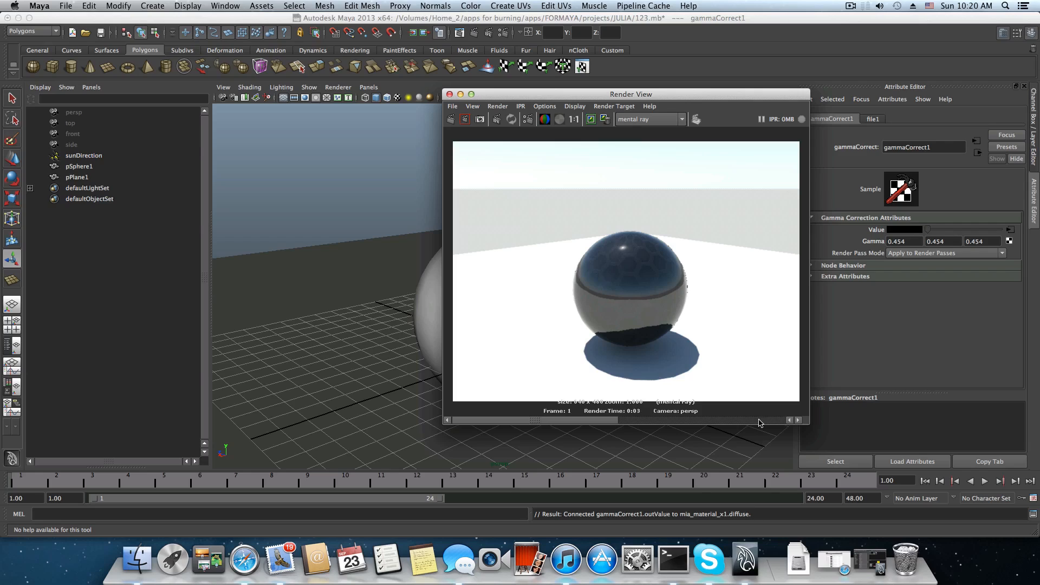
Make the Render View window slightly taller, move it clear of the attributes, and keep the current rendered image.
left_click_drag(759, 431, 760, 450)
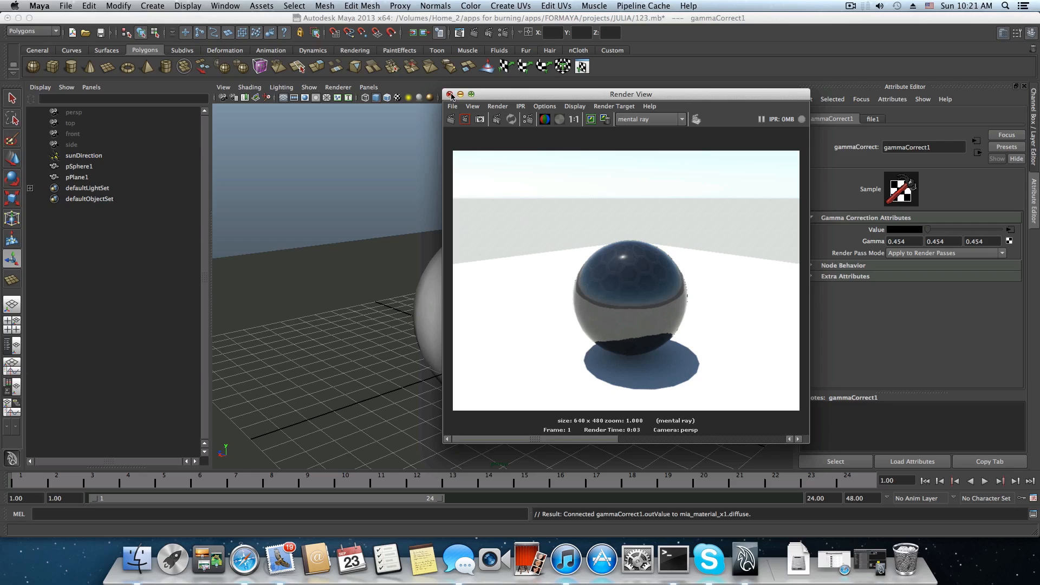
left_click_drag(490, 95, 424, 69)
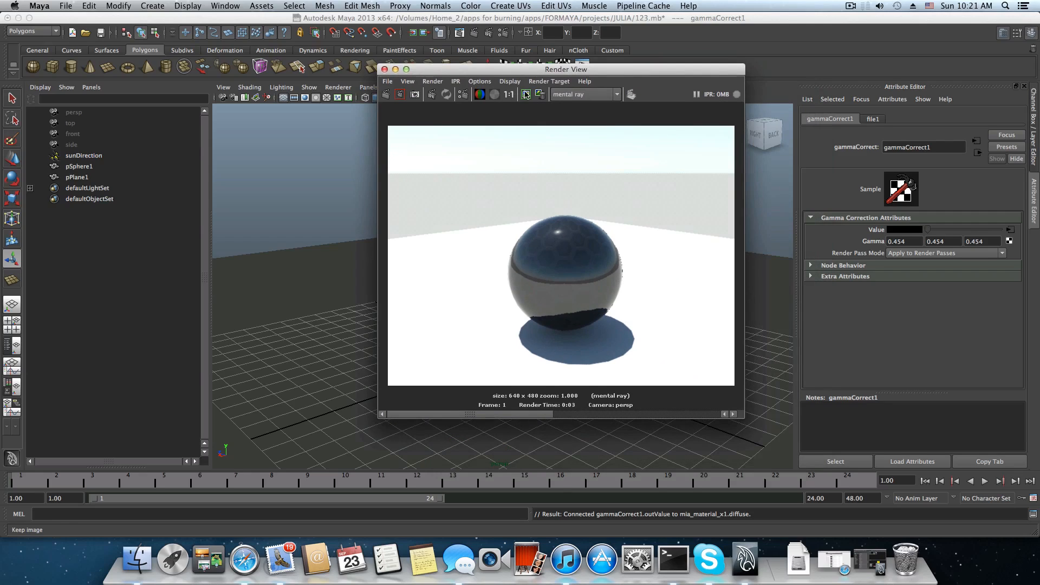
left_click(527, 95)
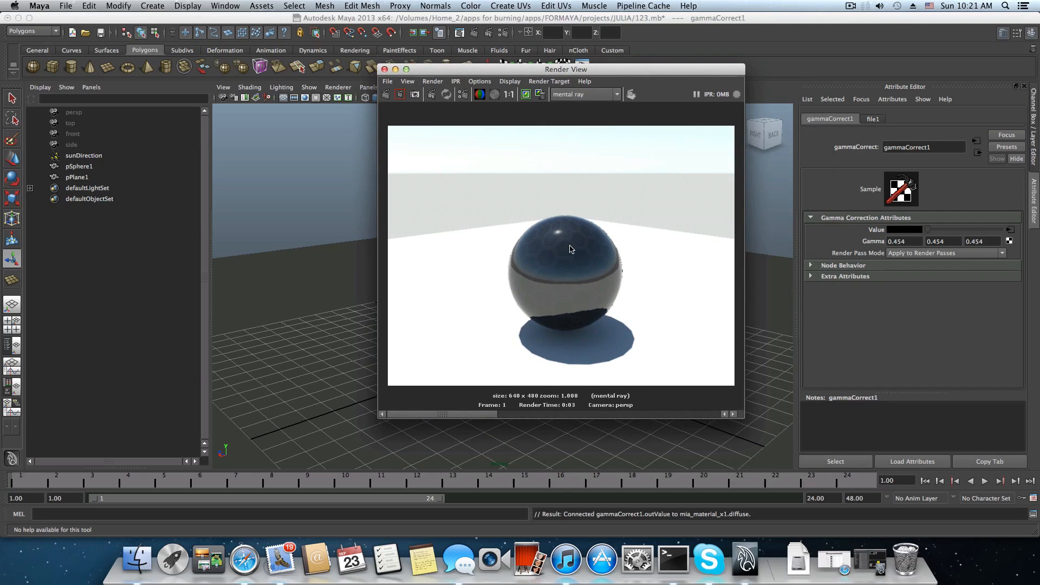
Restore the Hypershade, select mia_material_x1, and move the window so the render stays in view.
left_click(882, 561)
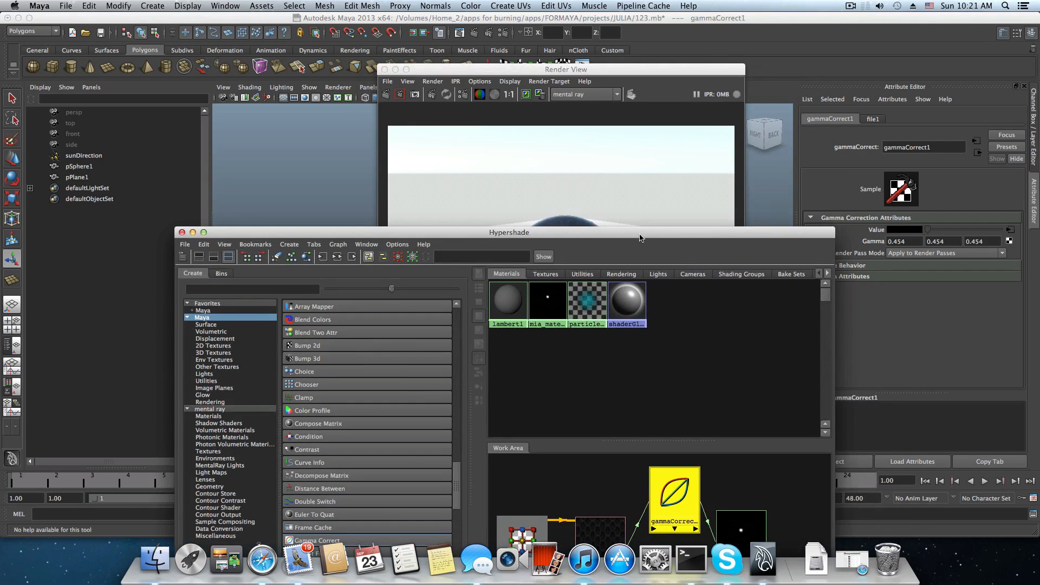
left_click_drag(573, 217, 229, 55)
left_click(348, 365)
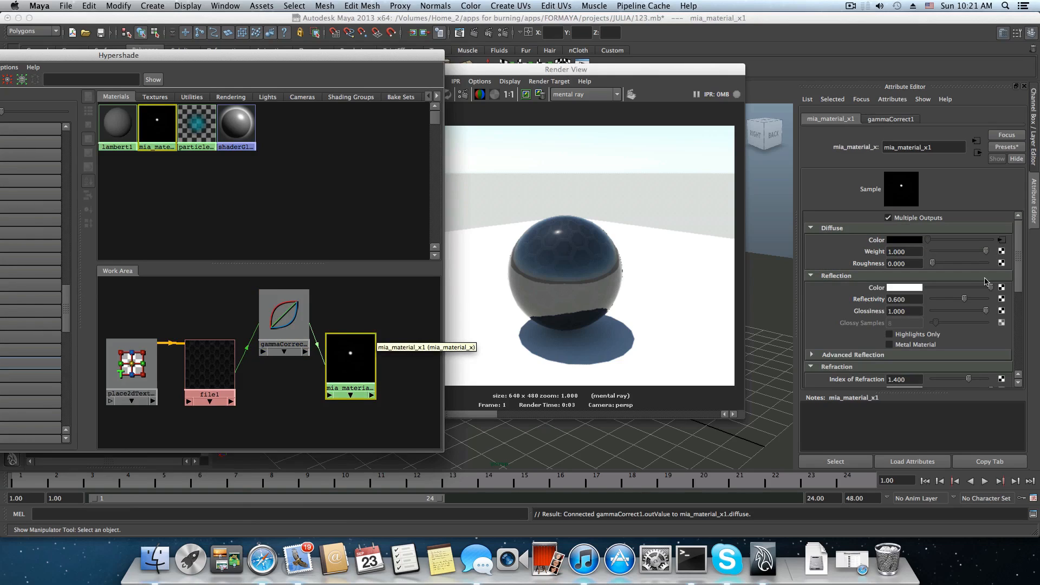
left_click_drag(409, 55, 258, 49)
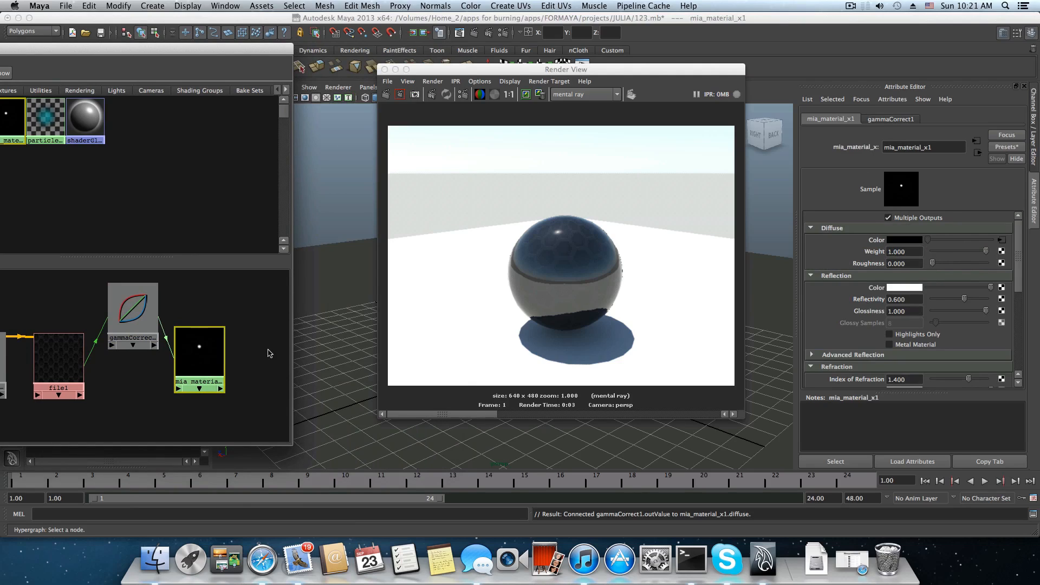
Set the diffuse Roughness of mia_material_x1 to about 0.051 and its Reflectivity to 1.000.
left_click(934, 264)
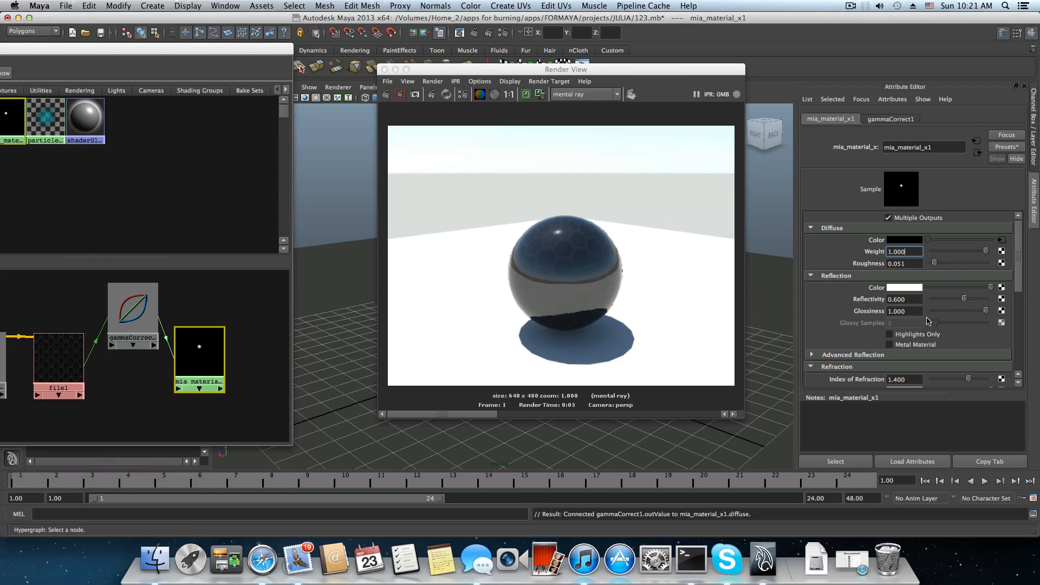
left_click_drag(965, 301, 1000, 306)
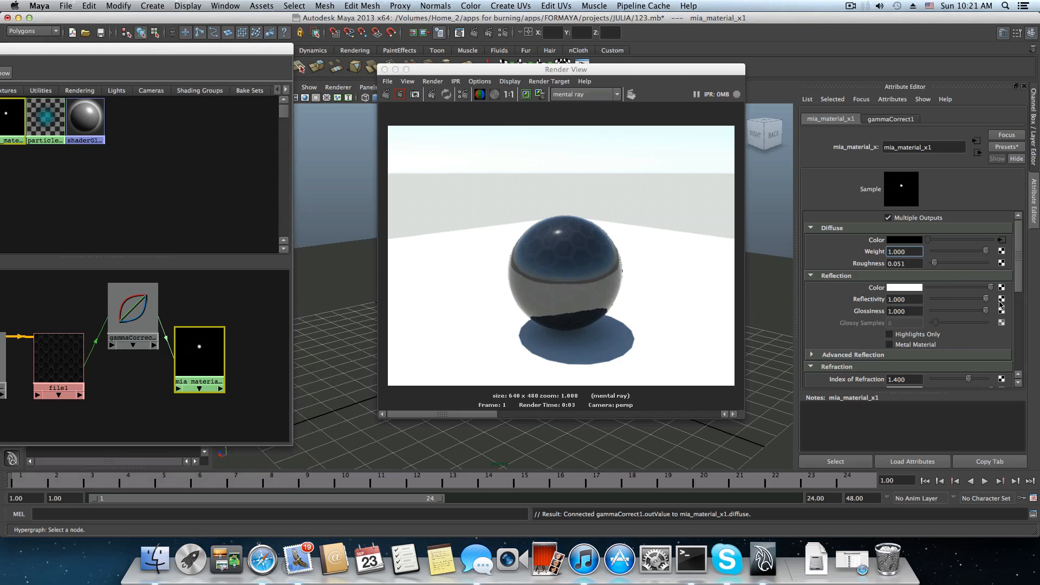
left_click(915, 301)
Lower the reflection Glossiness of mia_material_x1 to about 0.159 and re-render the scene.
left_click_drag(986, 316, 944, 313)
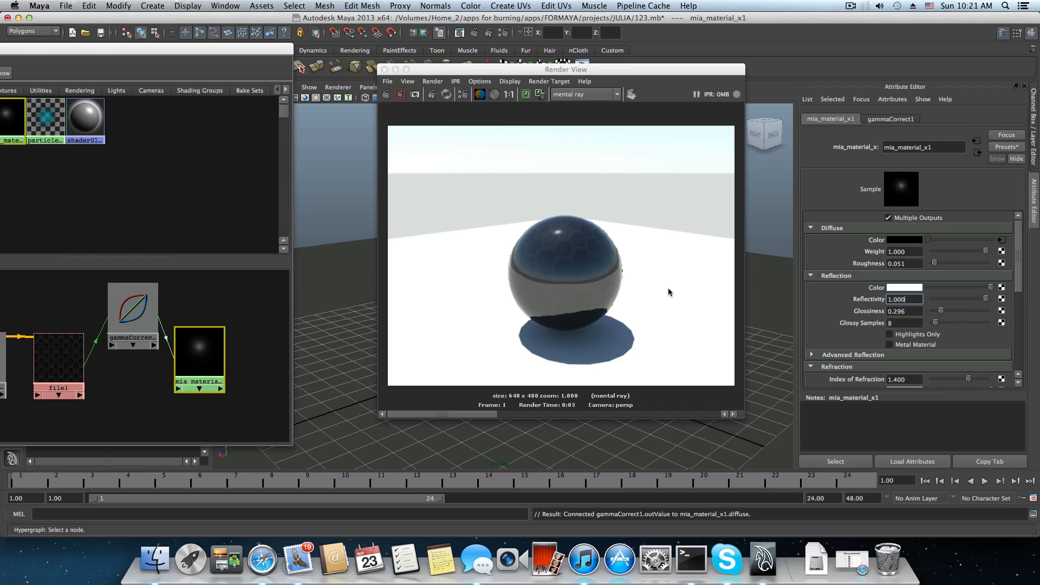
scroll(814, 398, "down", 3)
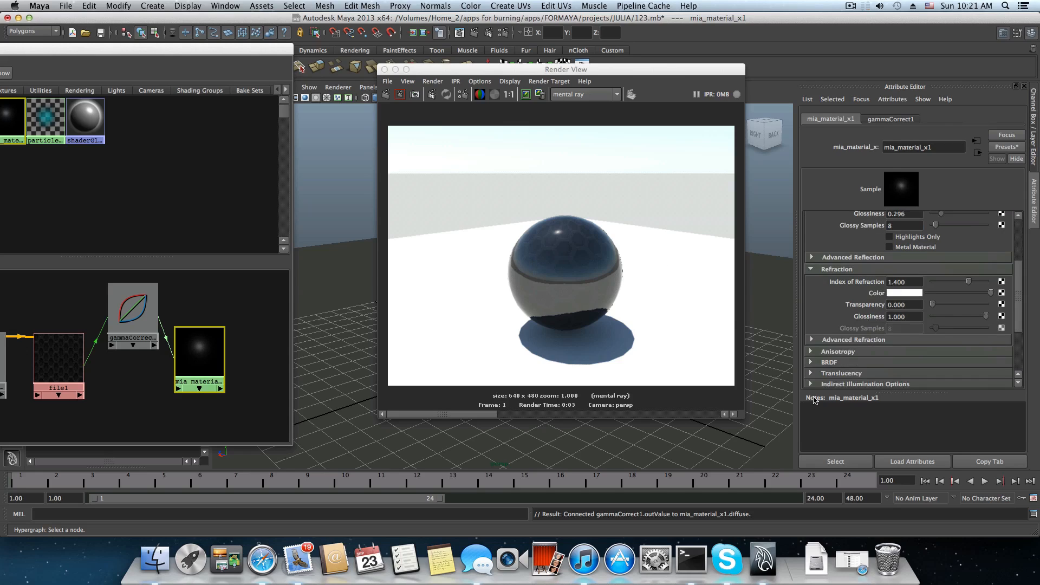
scroll(814, 398, "up", 2)
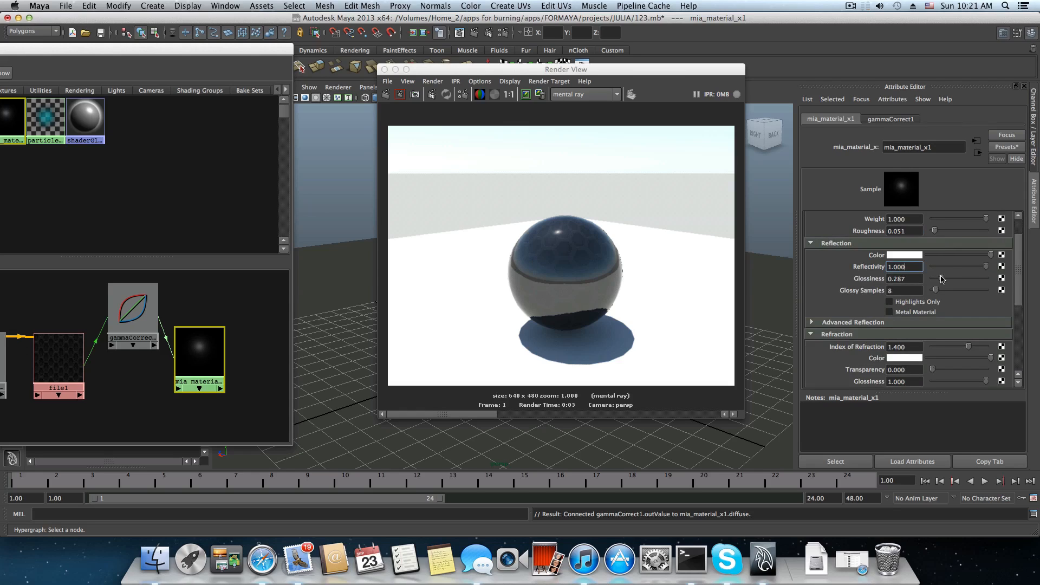
left_click_drag(942, 280, 935, 279)
scroll(856, 358, "down", 3)
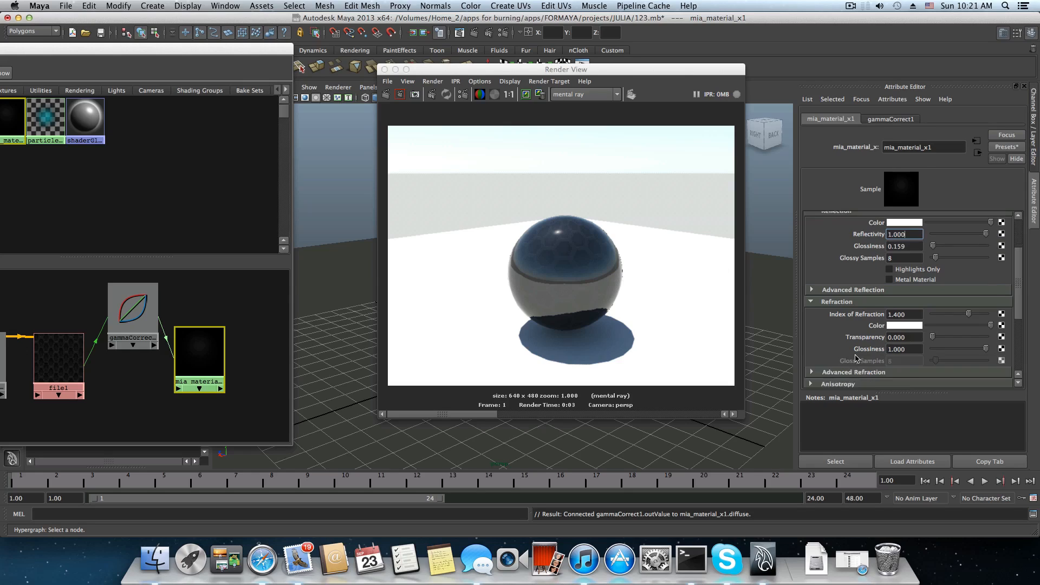
right_click_drag(677, 302, 694, 315, "alt")
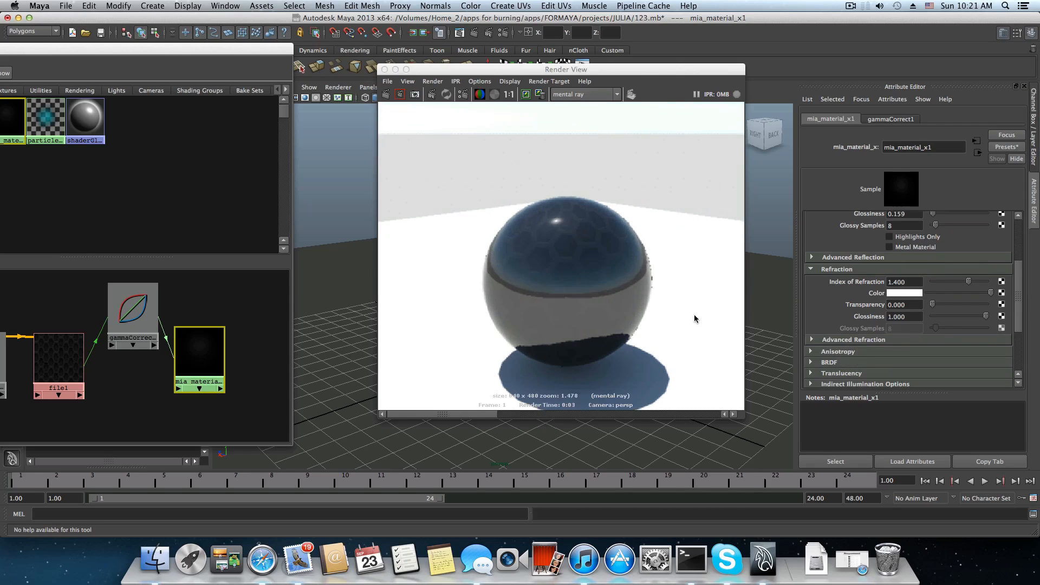
scroll(665, 317, "down", 3)
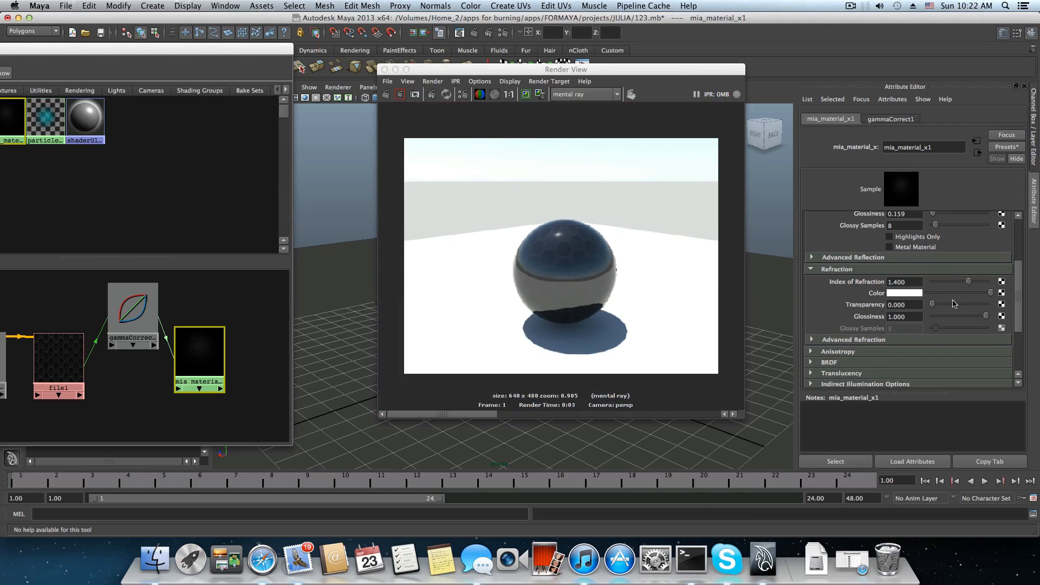
scroll(901, 272, "up", 3)
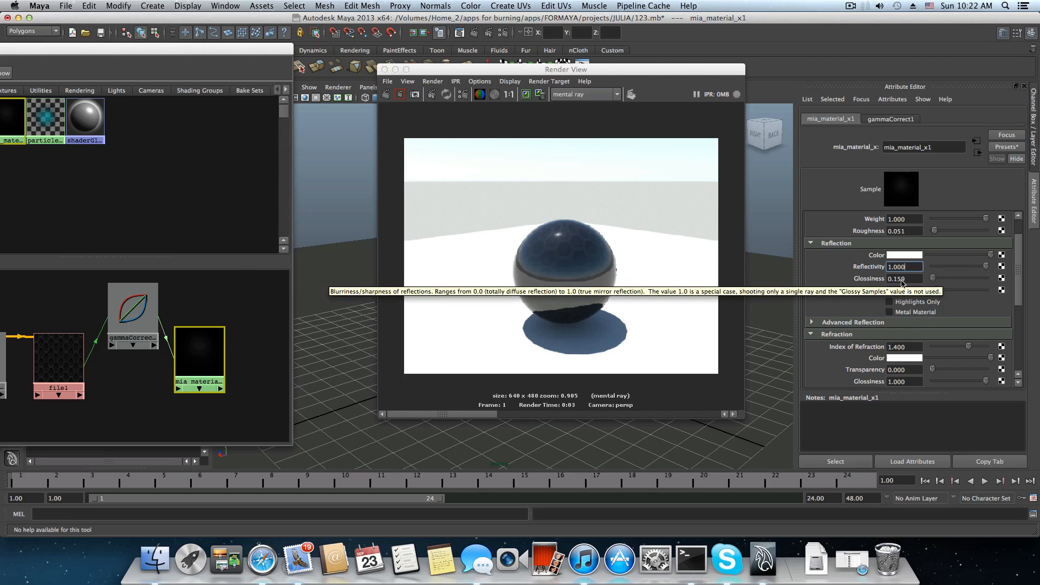
left_click(386, 95)
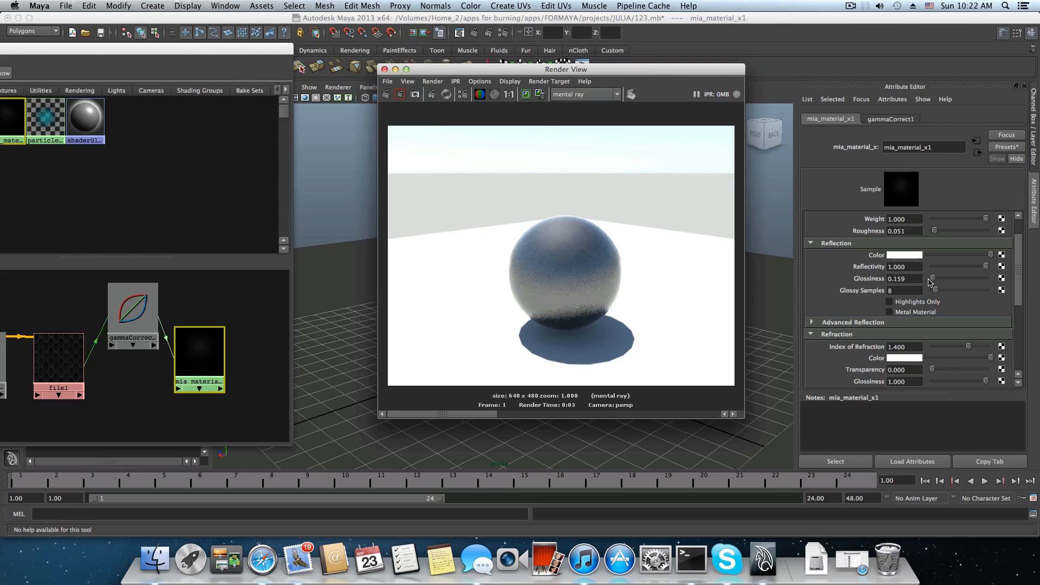
Set the reflection Glossiness of mia_material_x1 to about 0.244 and re-render the scene.
left_click_drag(934, 280, 940, 280)
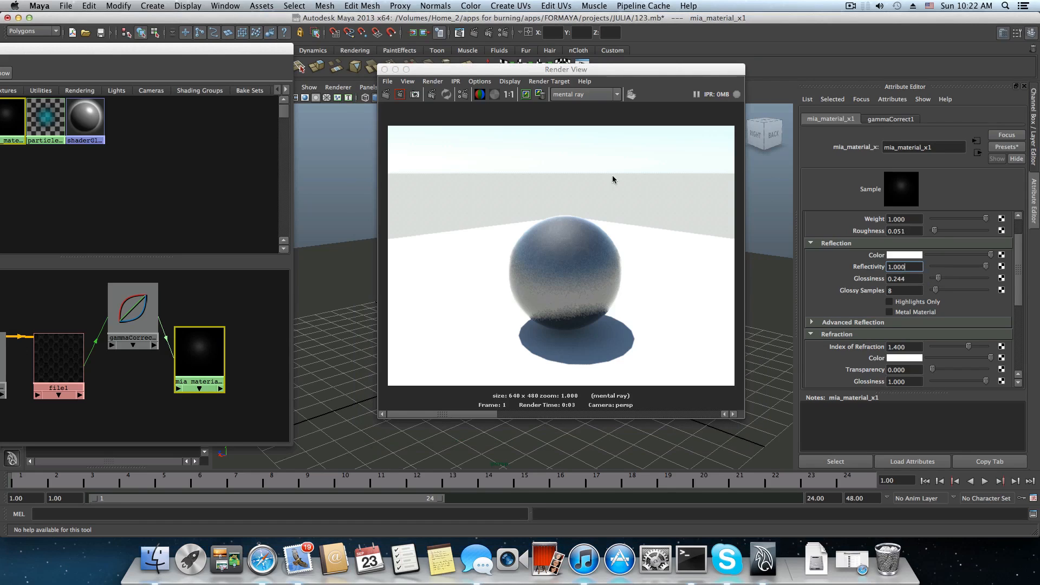
left_click(389, 97)
left_click(389, 96)
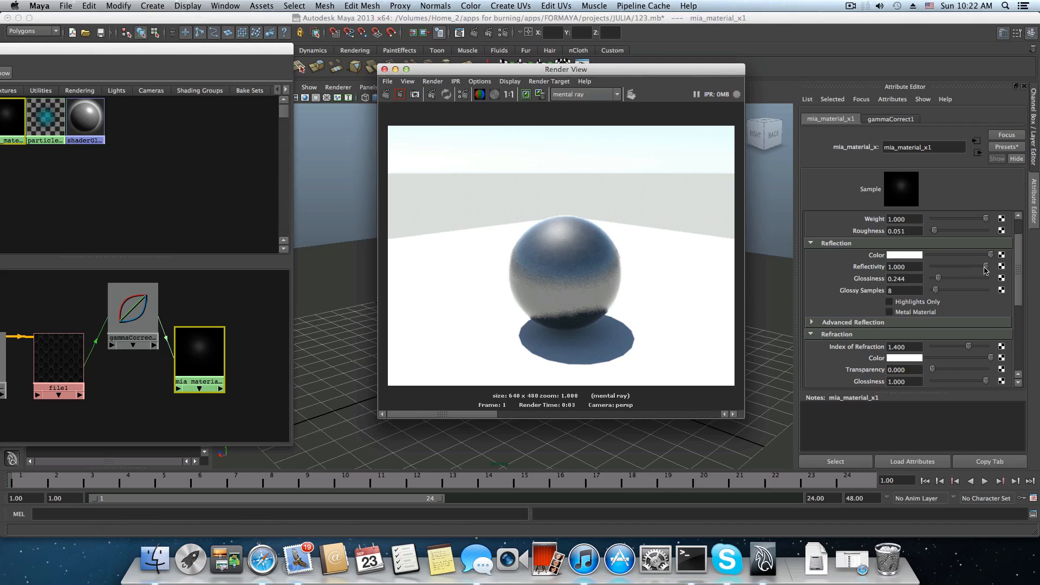
Try a Reflectivity of about 0.606 and 0.414 on mia_material_x1, re-rendering the scene for each value.
left_click_drag(986, 266, 964, 266)
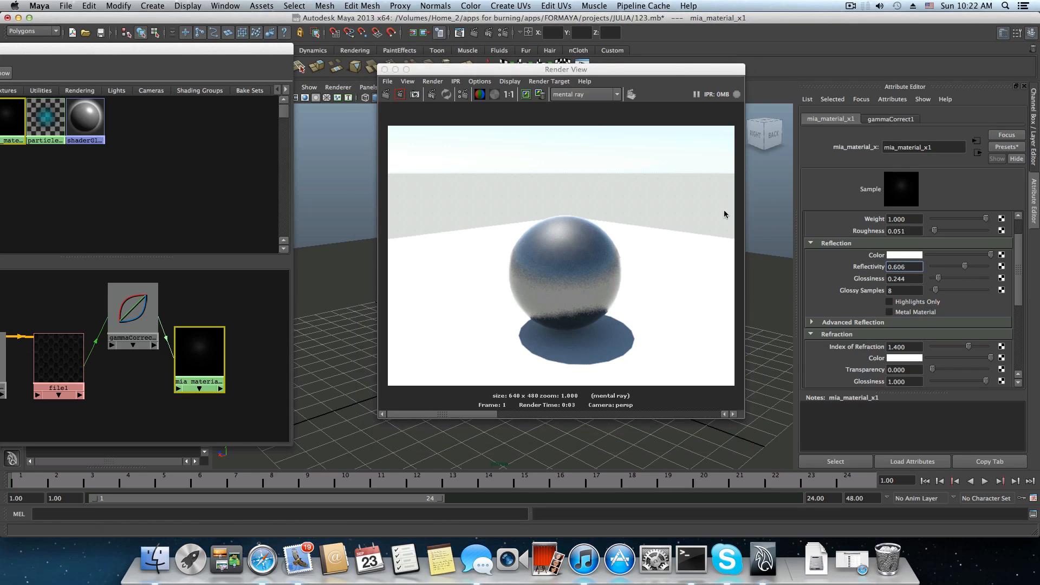
left_click(386, 96)
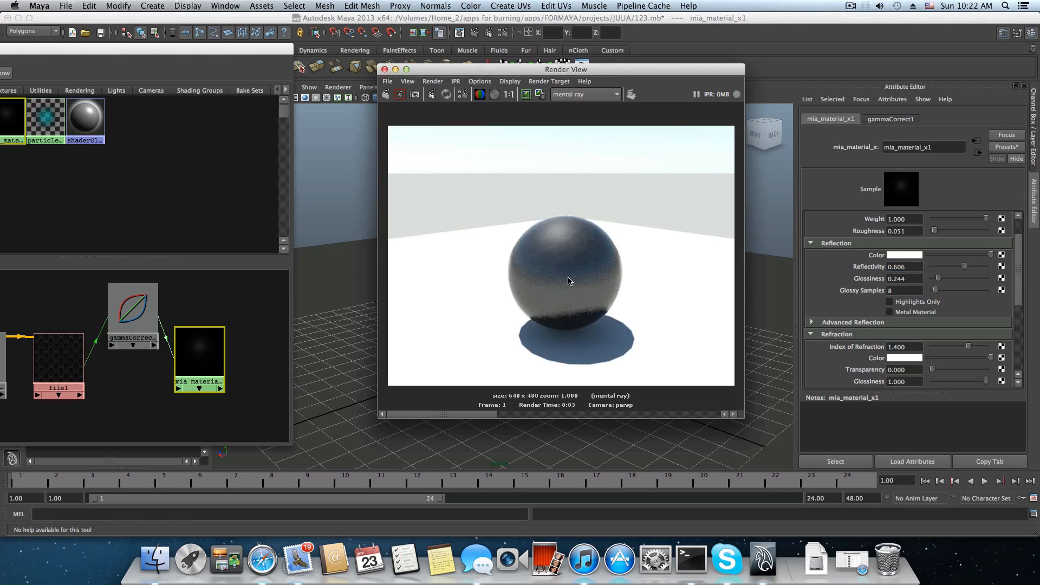
left_click_drag(967, 268, 956, 268)
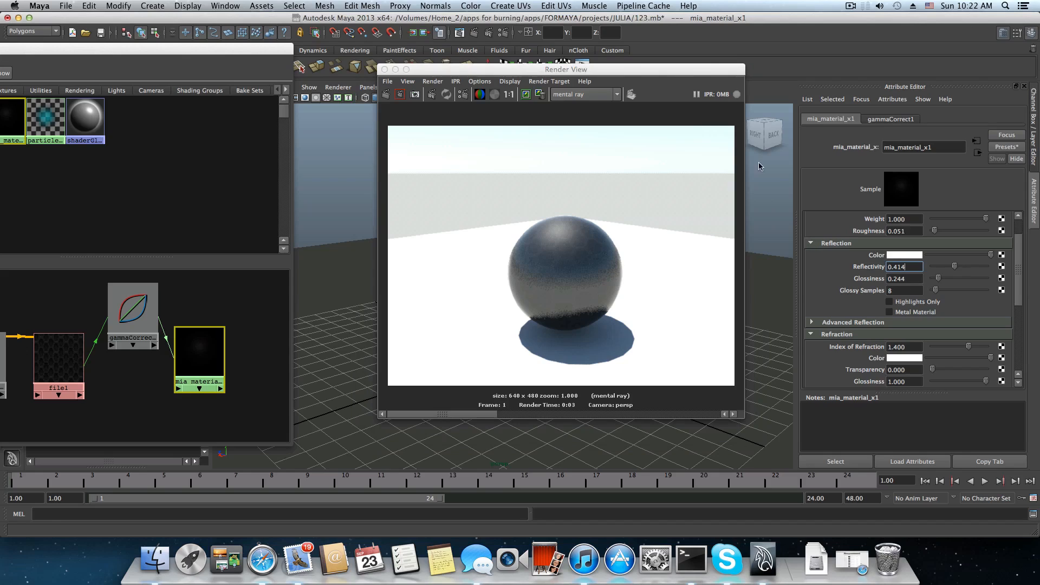
left_click(386, 95)
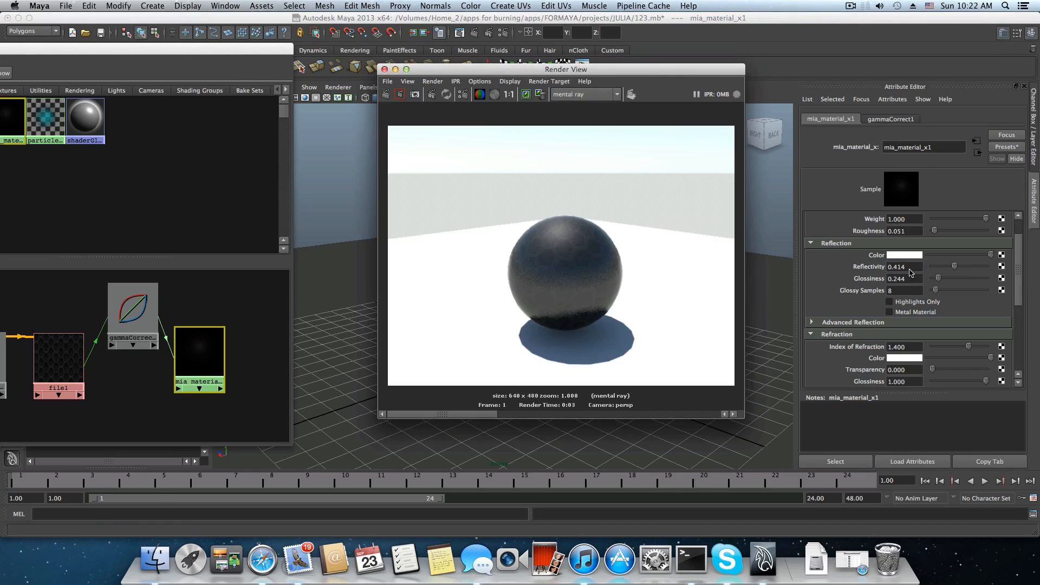
Set the Reflectivity of mia_material_x1 to about 0.253 and re-render the scene.
left_click(952, 268)
left_click_drag(951, 267, 945, 268)
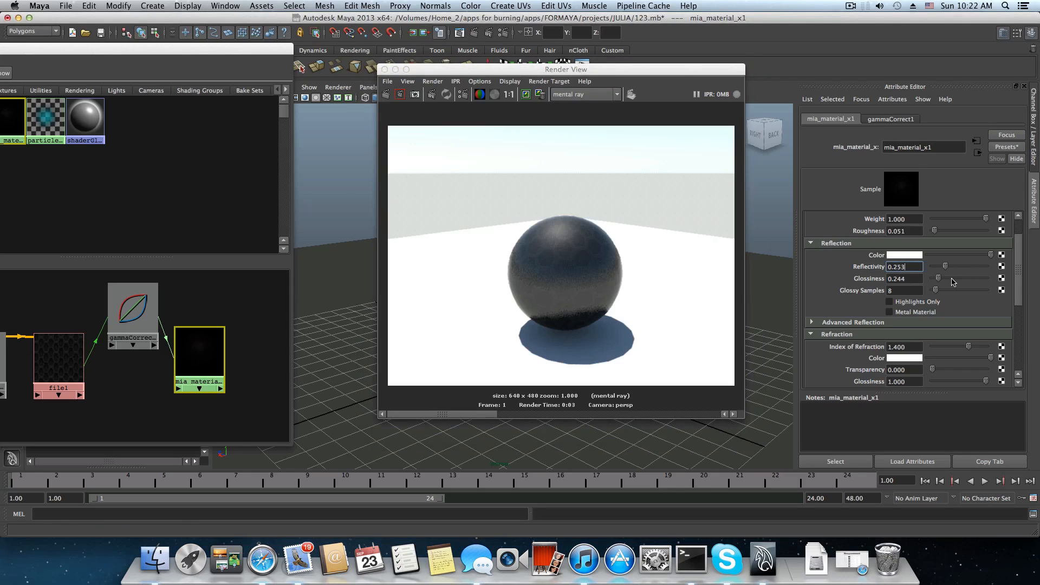
left_click(387, 93)
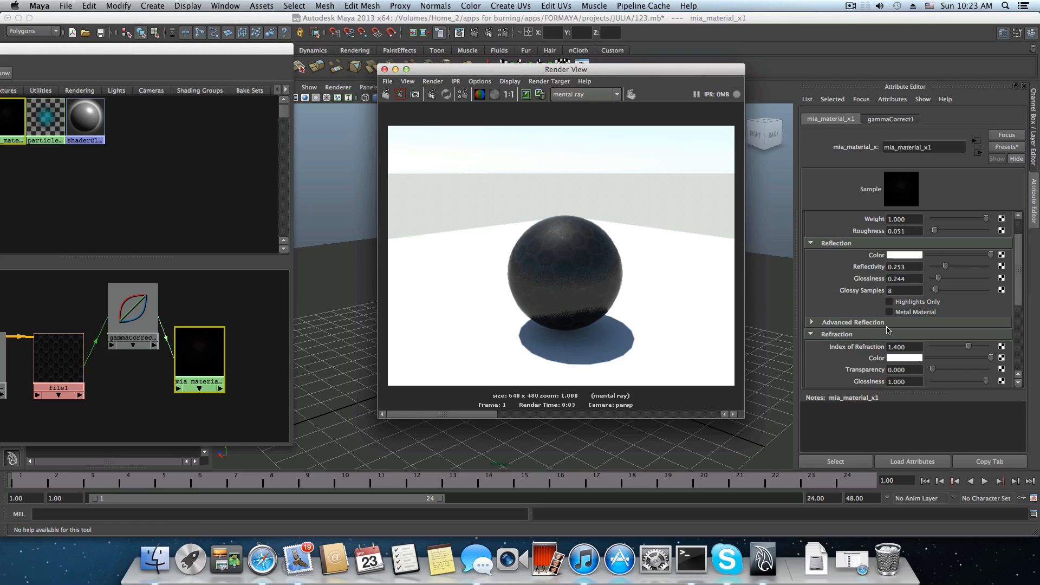
scroll(843, 271, "down", 3)
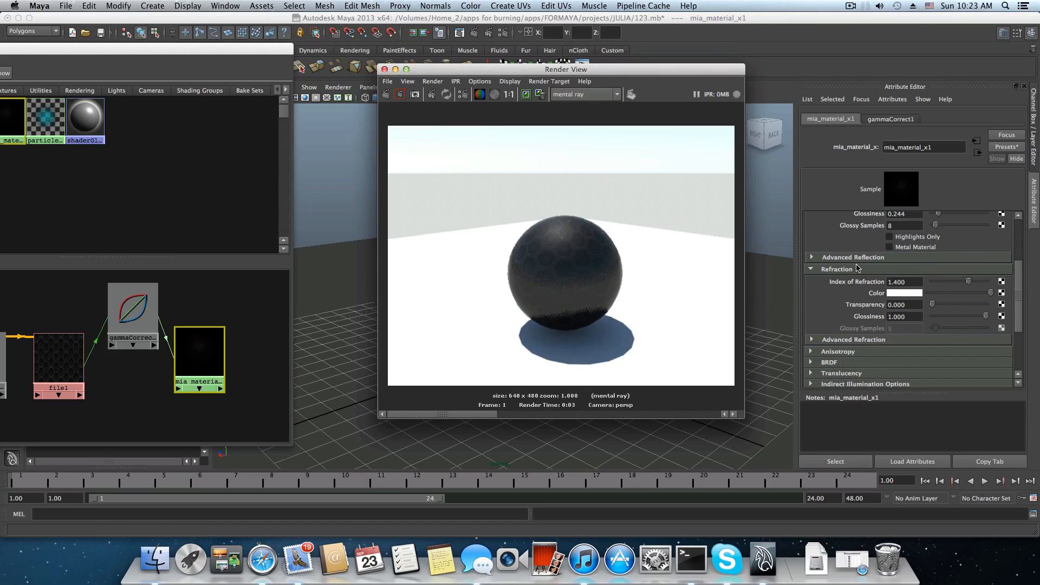
Examine the Advanced Refraction, Advanced Reflection and BRDF settings of mia_material_x1.
scroll(857, 267, "down", 3)
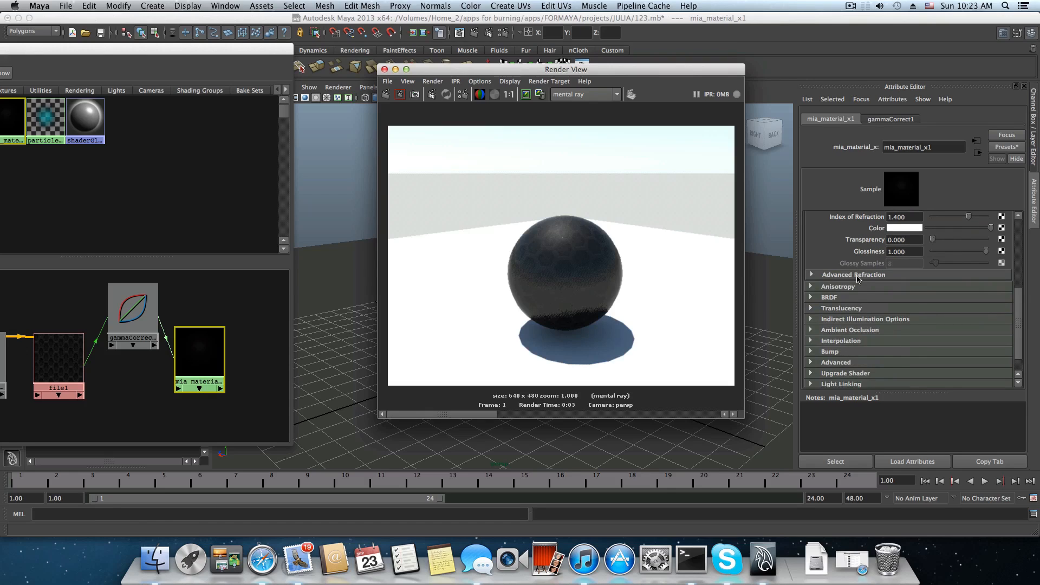
left_click(856, 275)
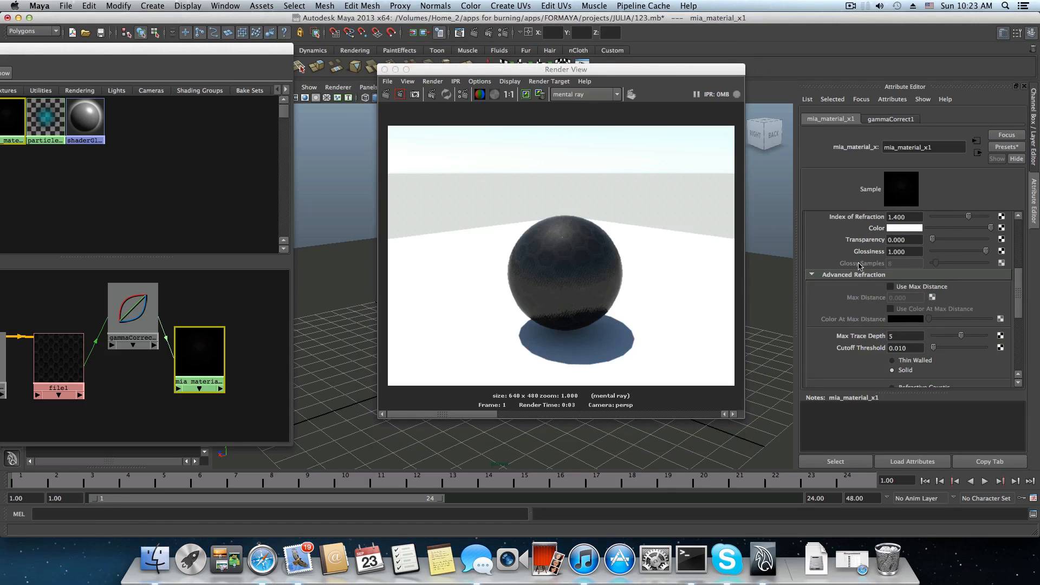
scroll(856, 293, "up", 3)
left_click(850, 258)
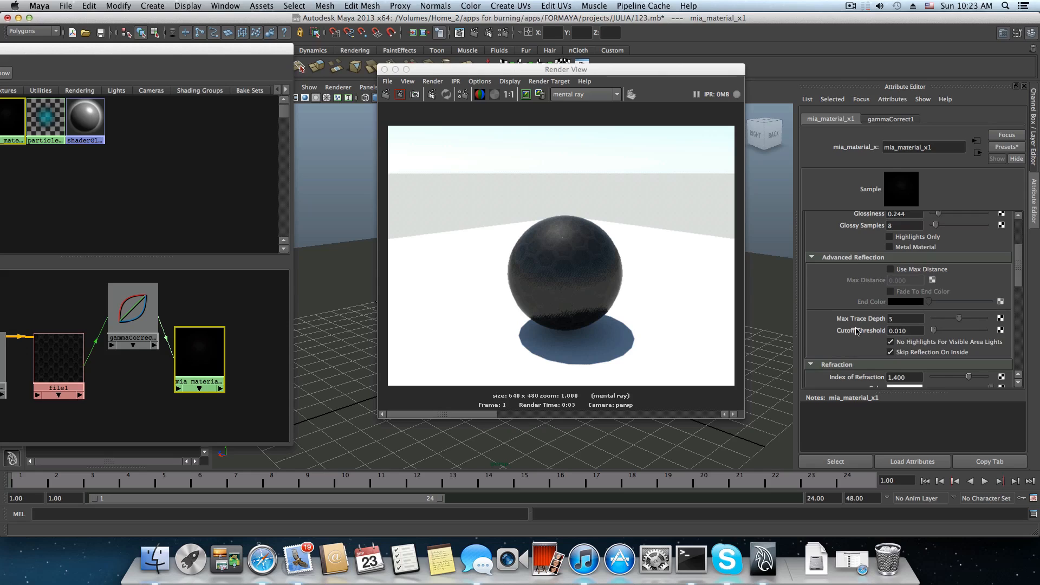
scroll(855, 303, "down", 10)
scroll(856, 330, "down", 6)
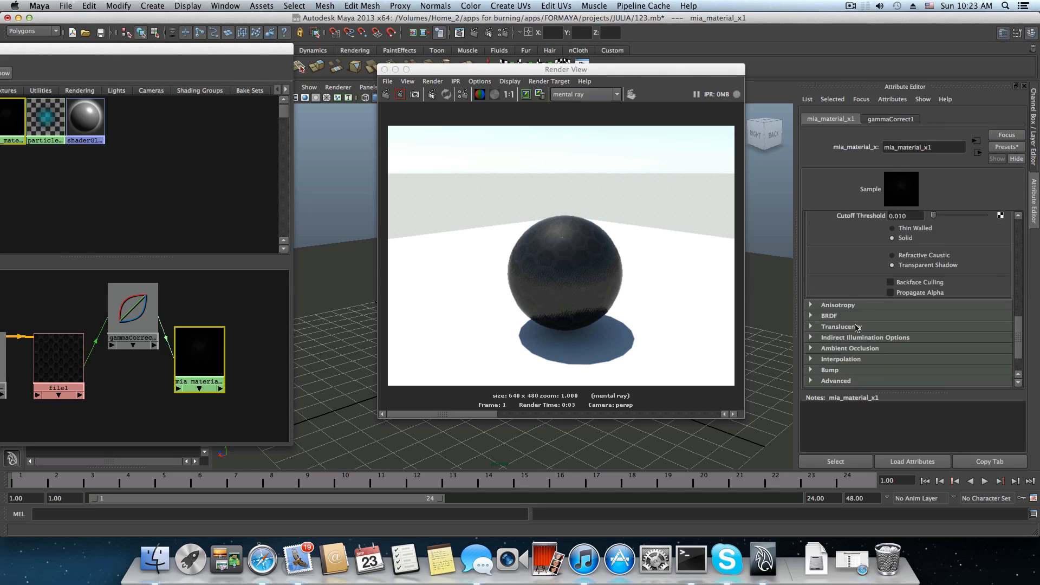
left_click(831, 316)
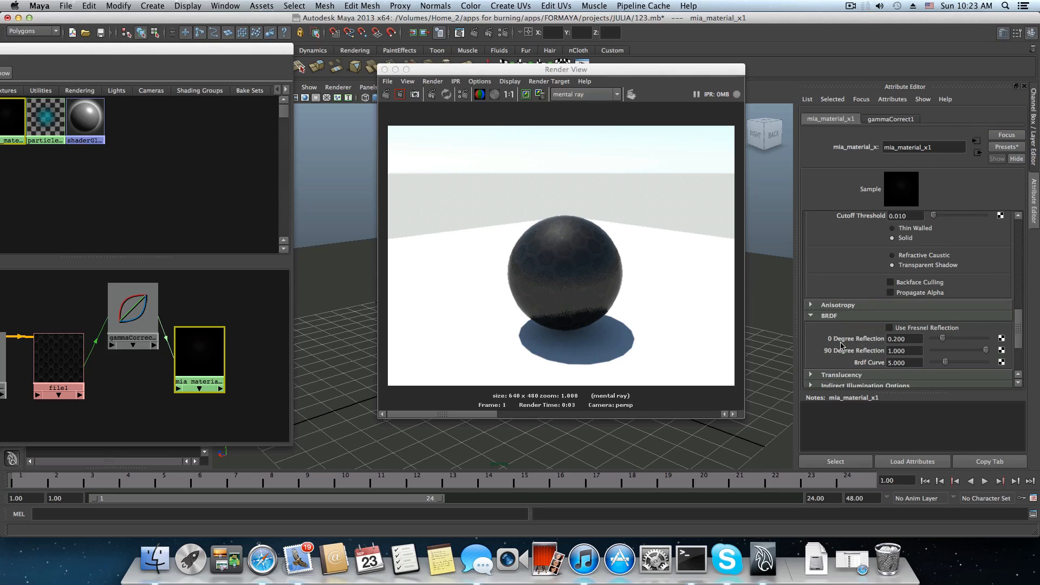
scroll(841, 345, "down", 3)
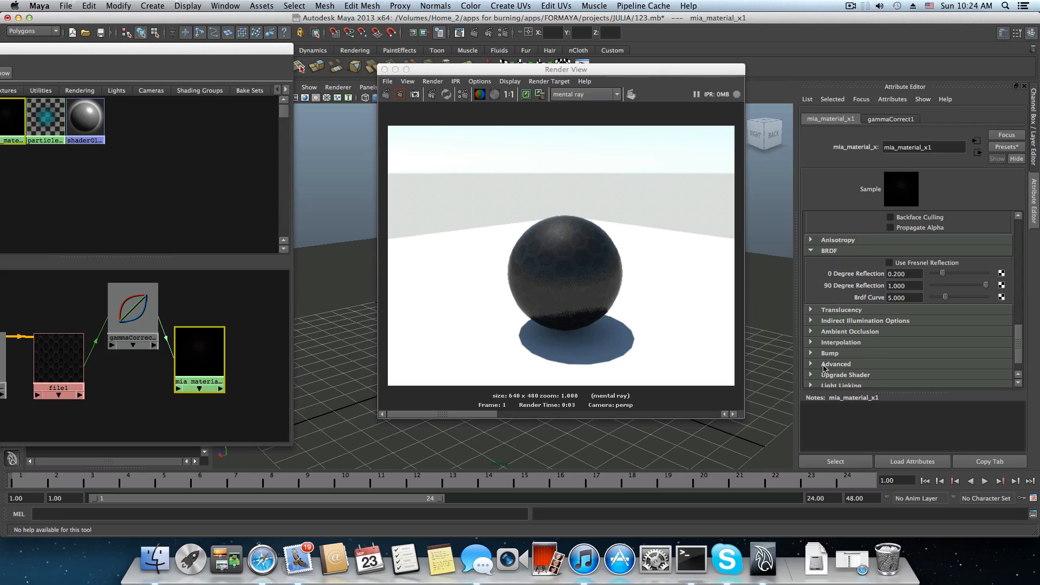
Enable Use Ambient Occlusion on mia_material_x1 and inspect its Samples setting.
scroll(823, 367, "down", 2)
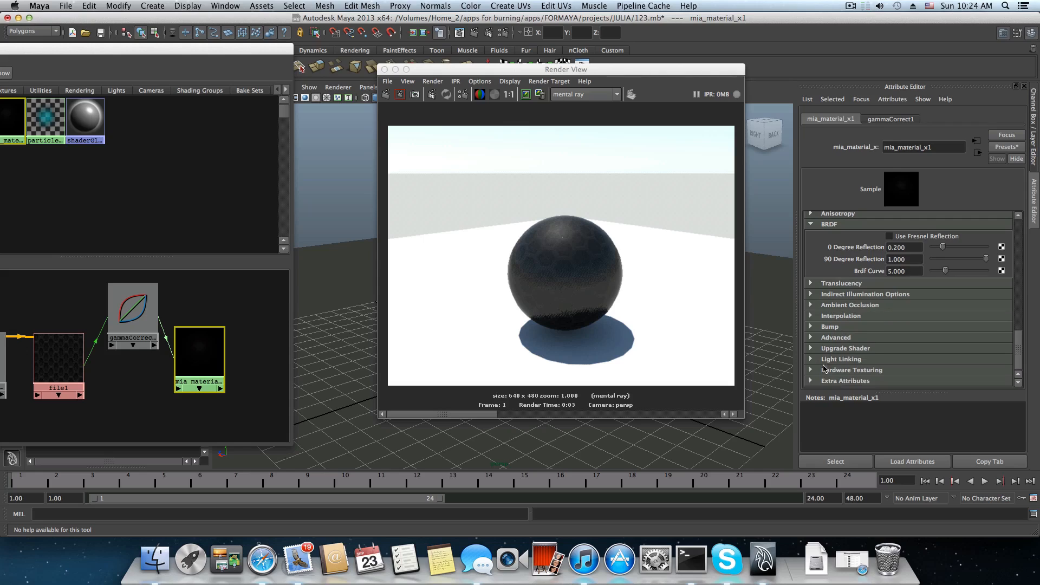
left_click(839, 309)
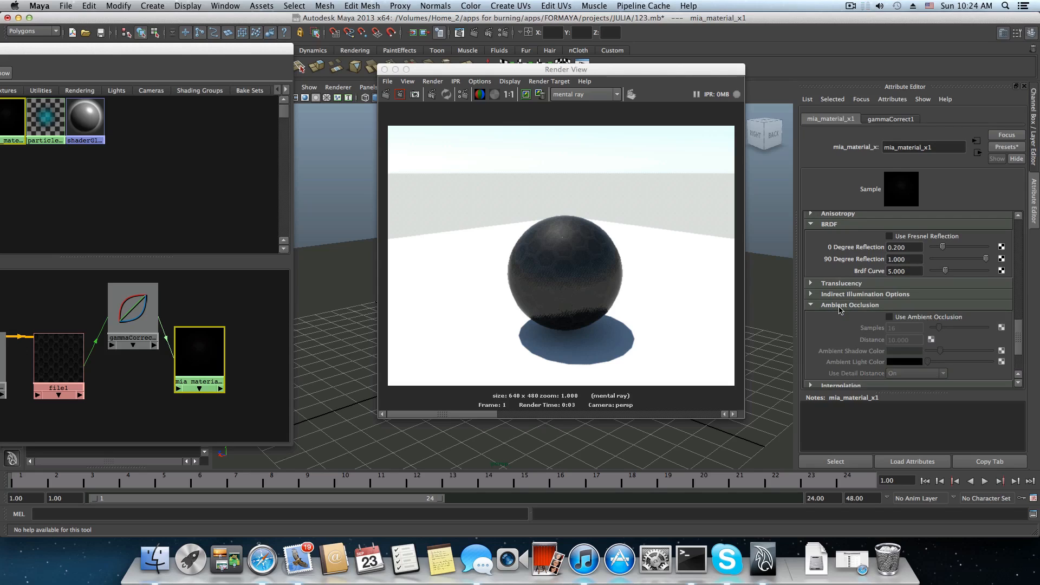
left_click(890, 318)
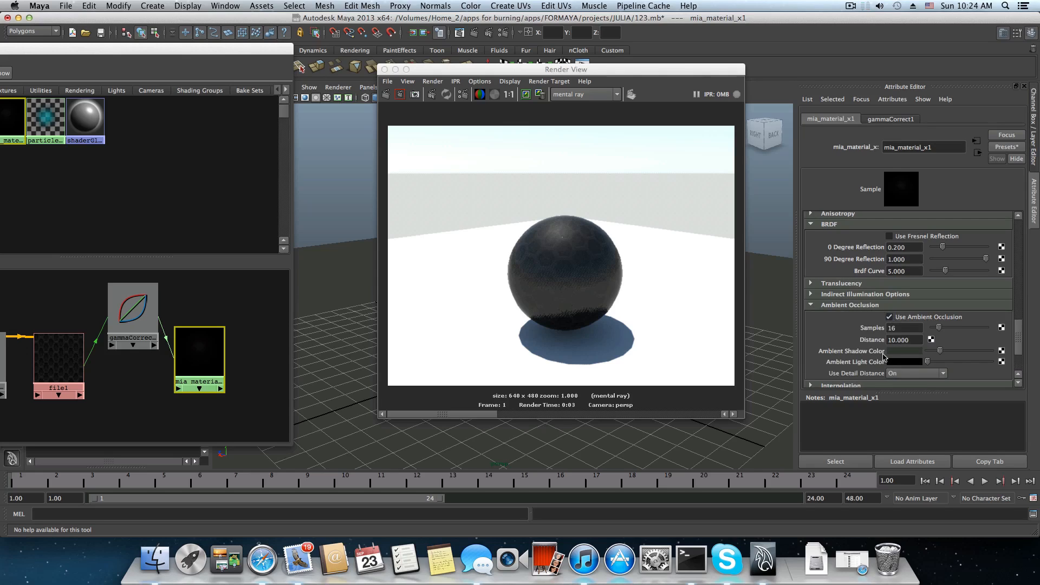
scroll(876, 361, "down", 5)
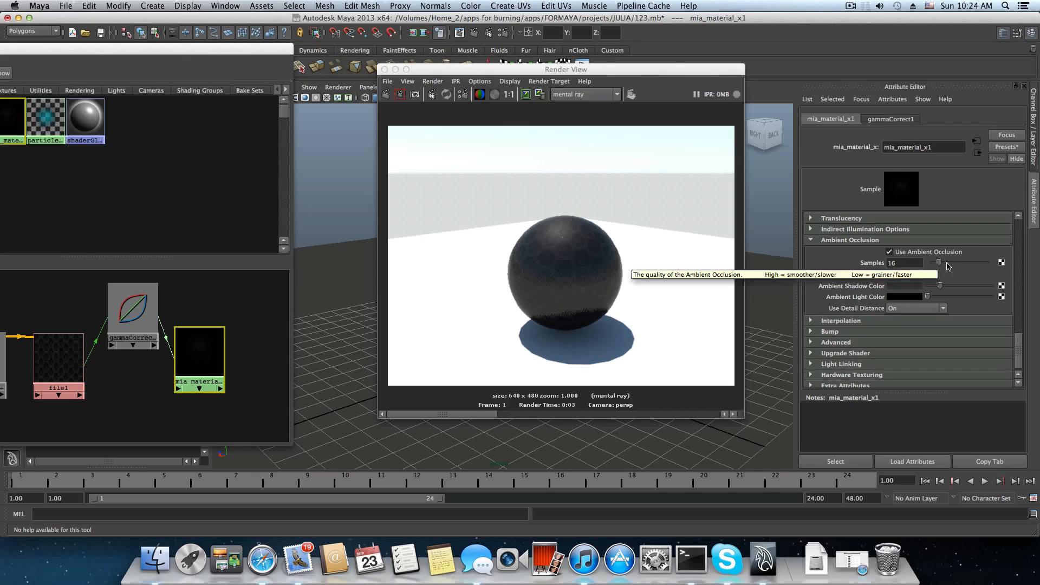
left_click(898, 264)
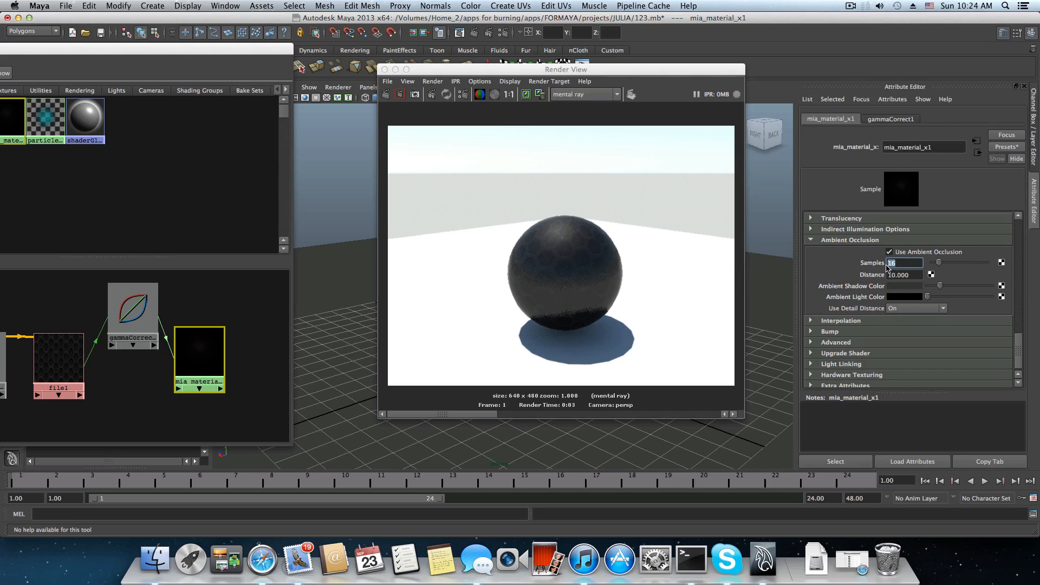
double_click(891, 263)
left_click(906, 265)
Show the Bump settings of mia_material_x1 with the Overall Bump and Standard Bump inputs.
scroll(863, 326, "down", 1)
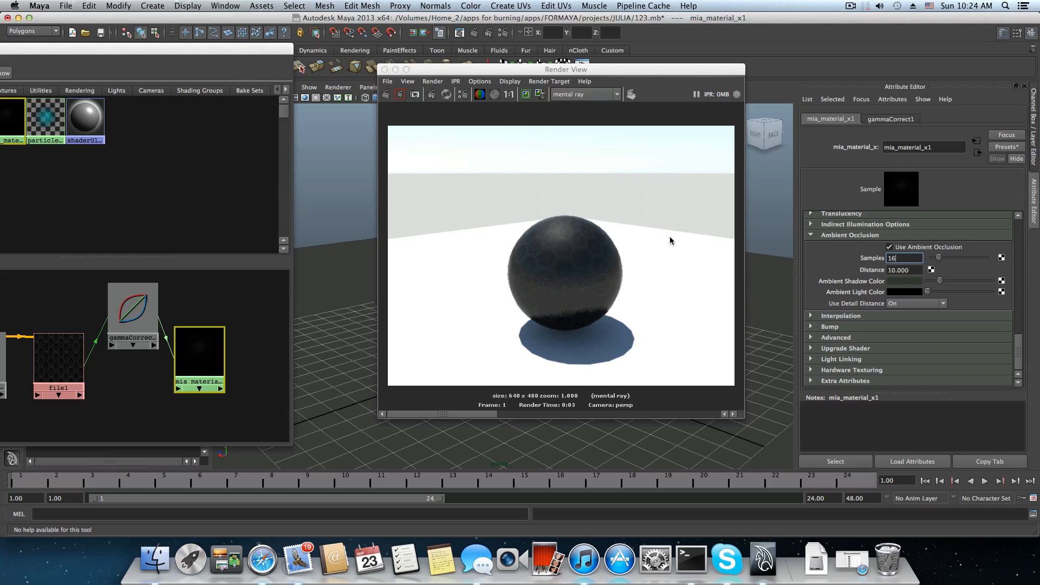
left_click(830, 327)
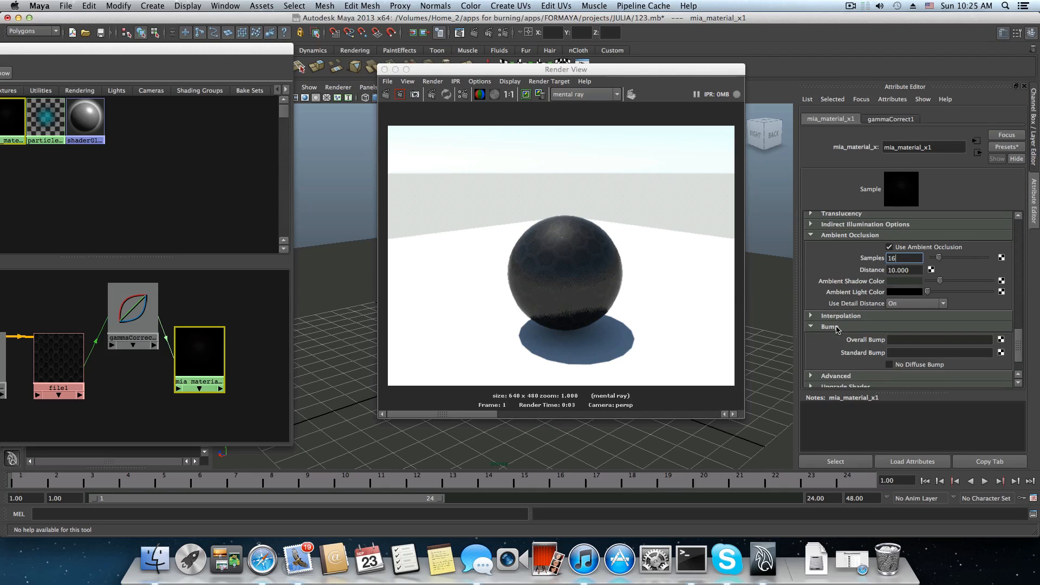
scroll(867, 298, "down", 3)
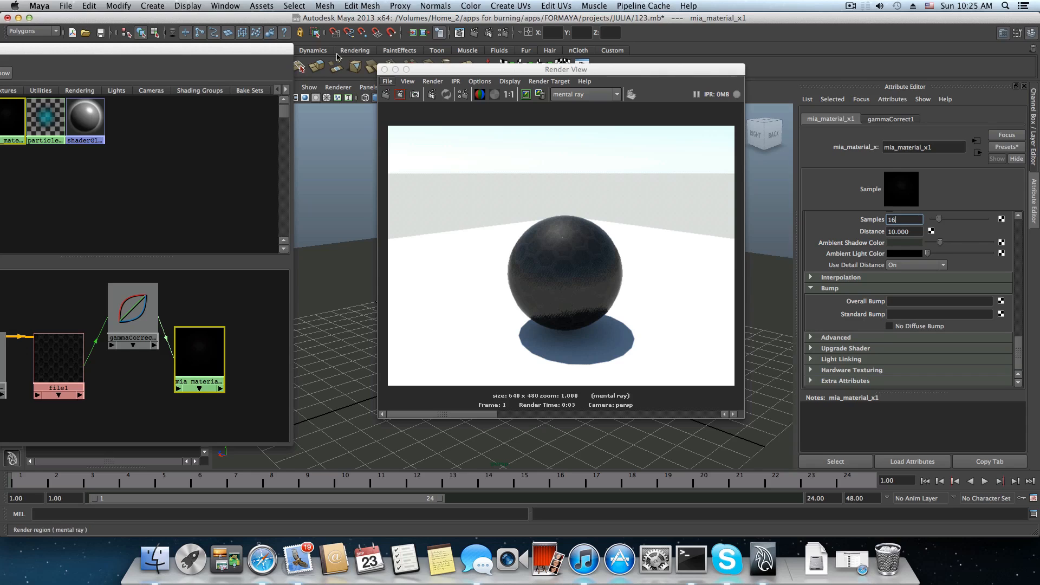
Connect the file1 texture to the Standard Bump of mia_material_x1, place the bump node below gammaCorrect1, and re-render the scene.
left_click_drag(263, 50, 626, 36)
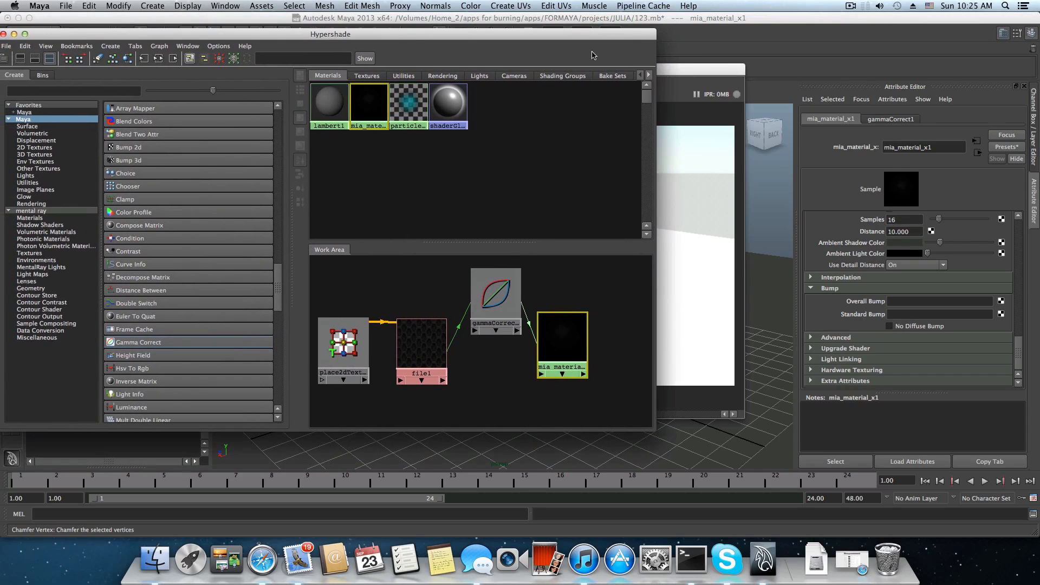
left_click(365, 79)
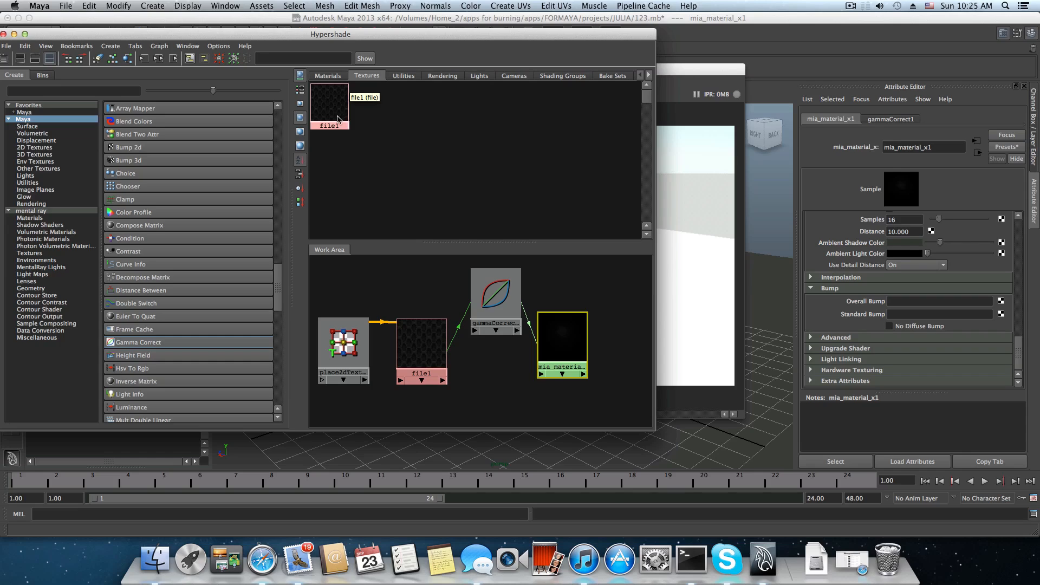
left_click(328, 76)
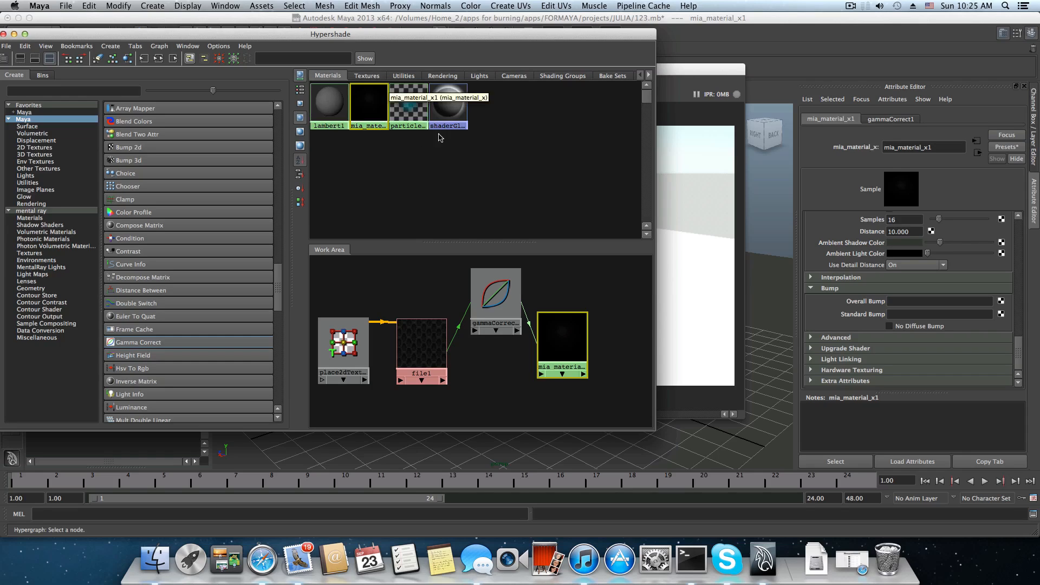
left_click(367, 76)
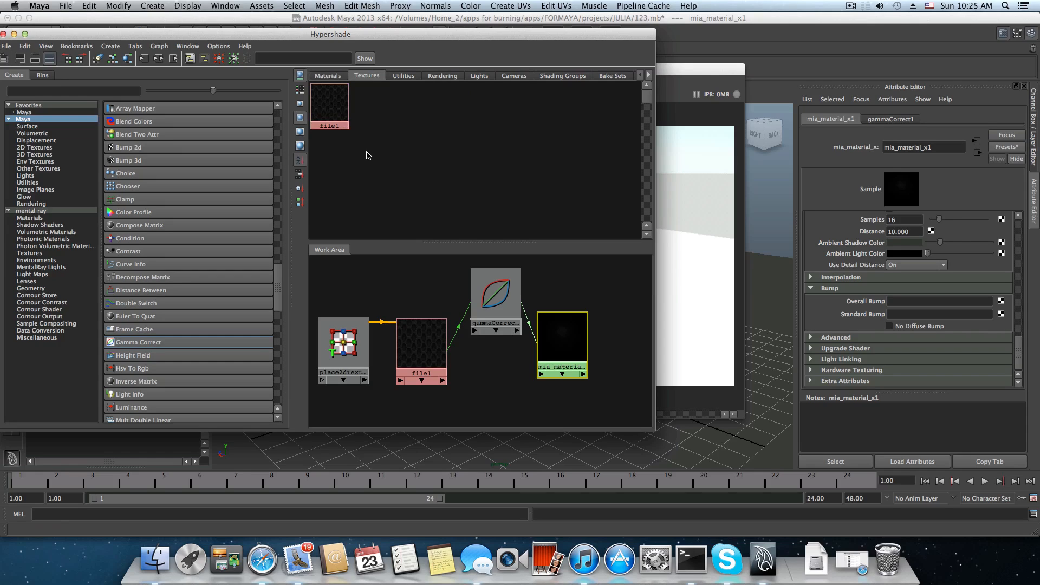
middle_click_drag(328, 110, 867, 317)
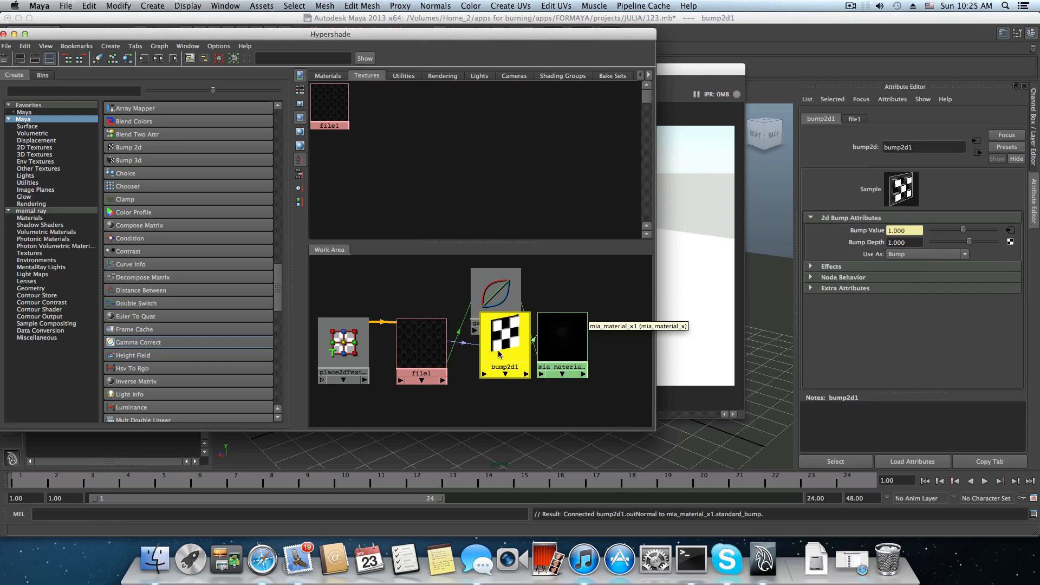
left_click_drag(504, 341, 491, 385)
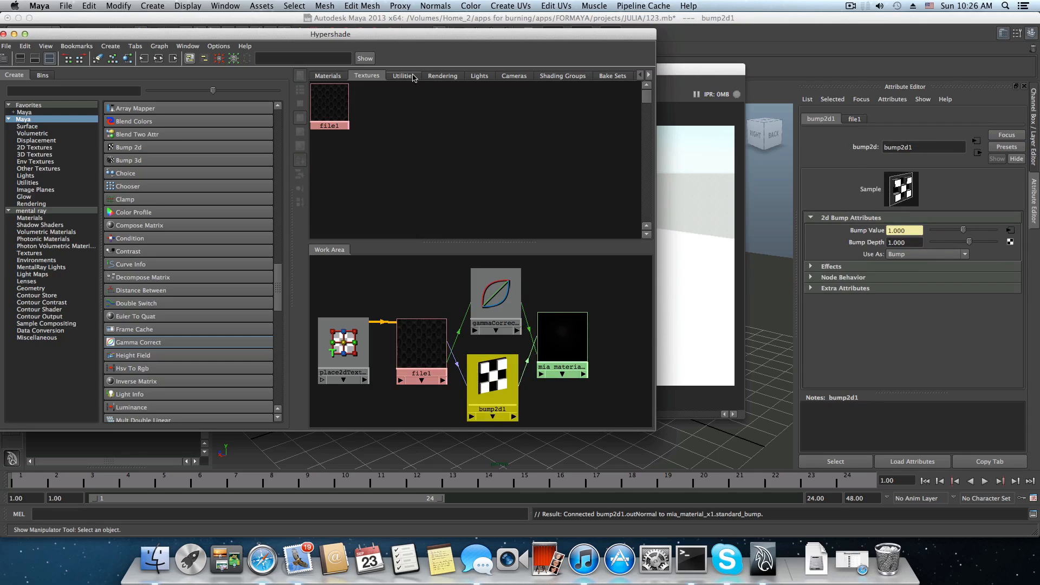
left_click_drag(461, 40, 127, 52)
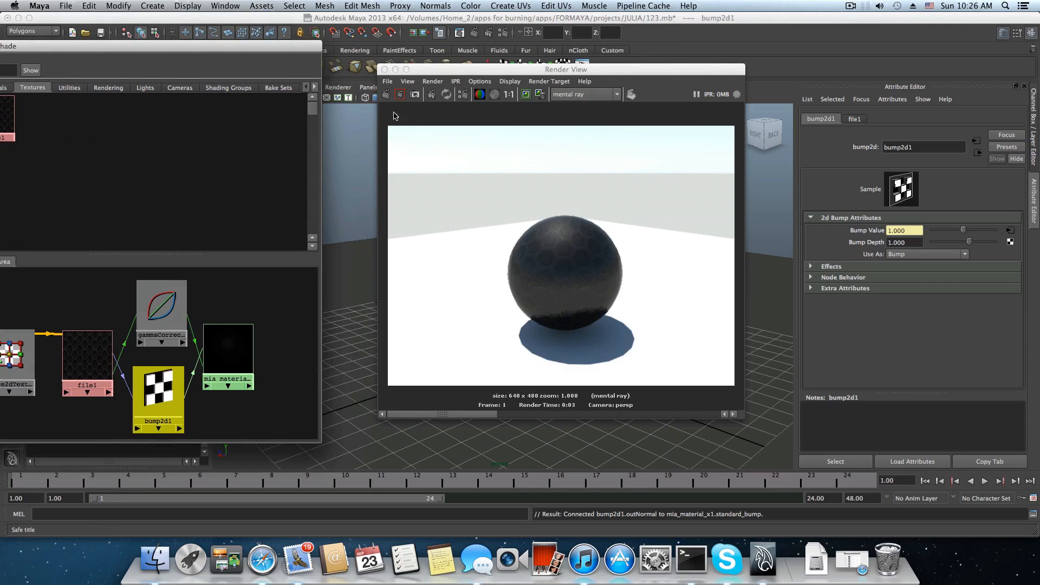
left_click(387, 96)
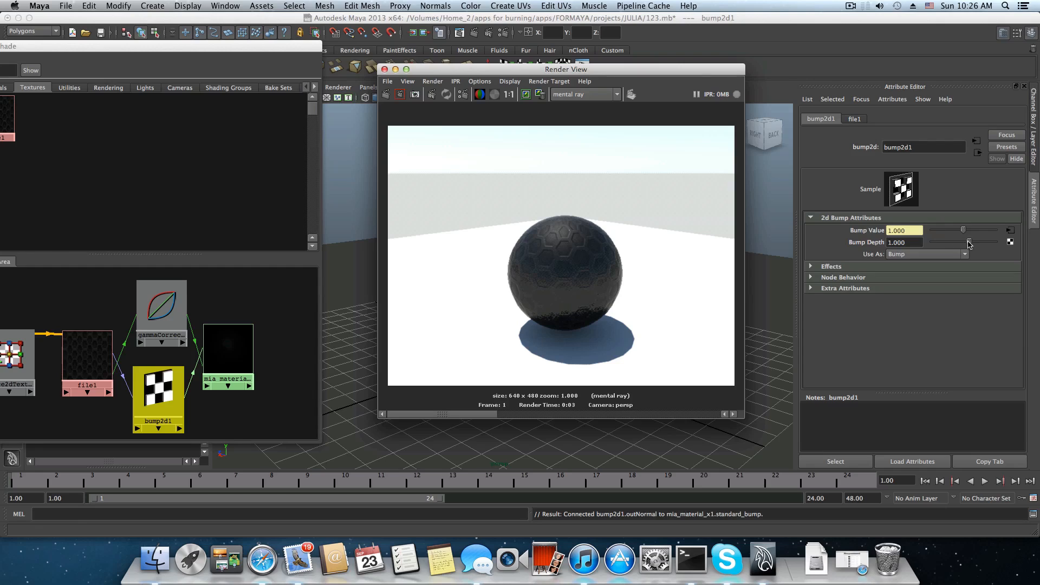
Set the Bump Depth of bump2d1 to about 4.13 and re-render the scene.
left_click_drag(969, 244, 989, 242)
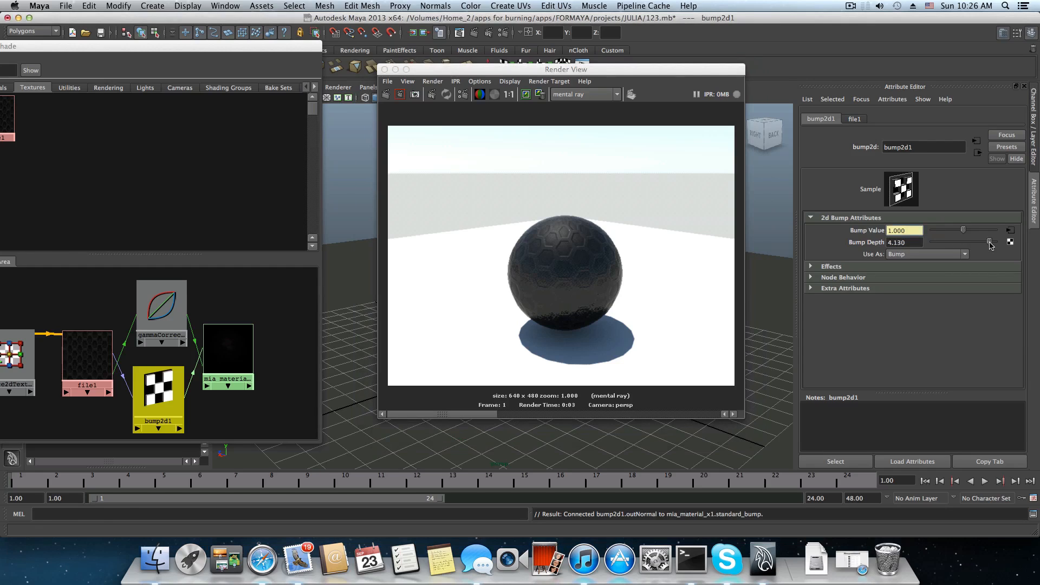
left_click(386, 94)
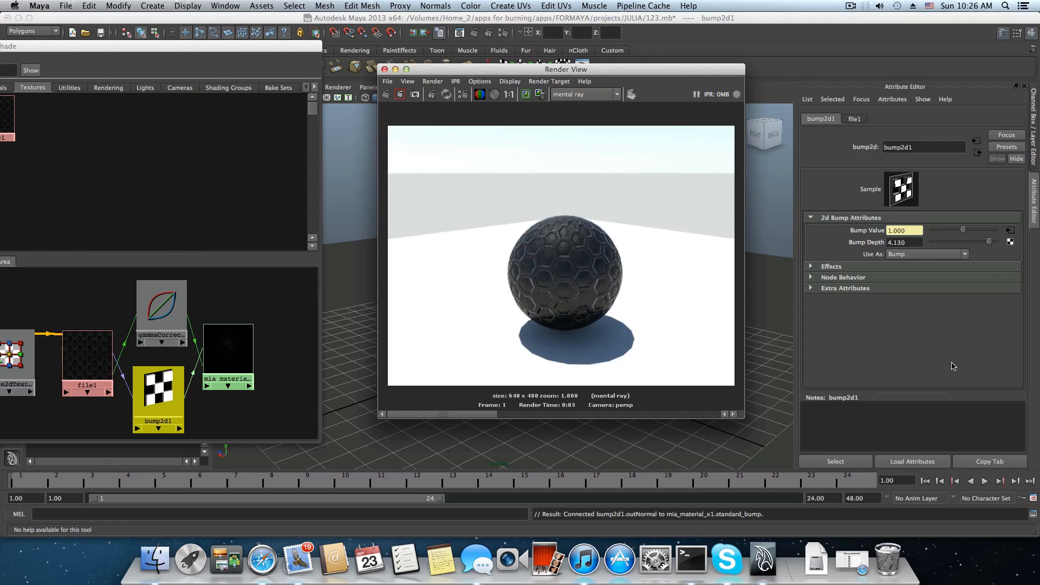
left_click(385, 94)
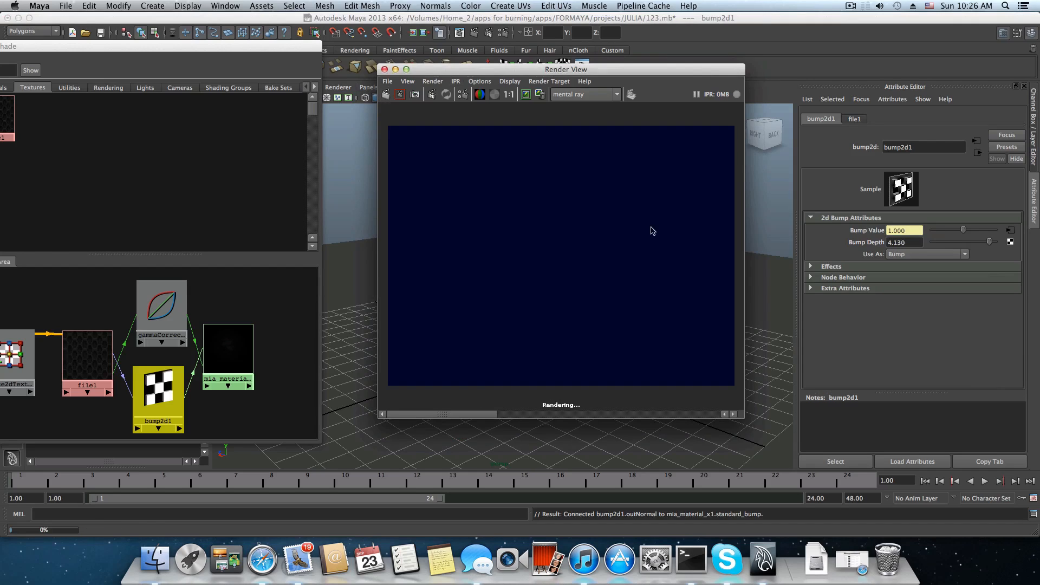
Set the Bump Depth of bump2d1 to about -0.478, re-render the scene and close the render window.
left_click_drag(989, 243, 960, 243)
left_click(386, 95)
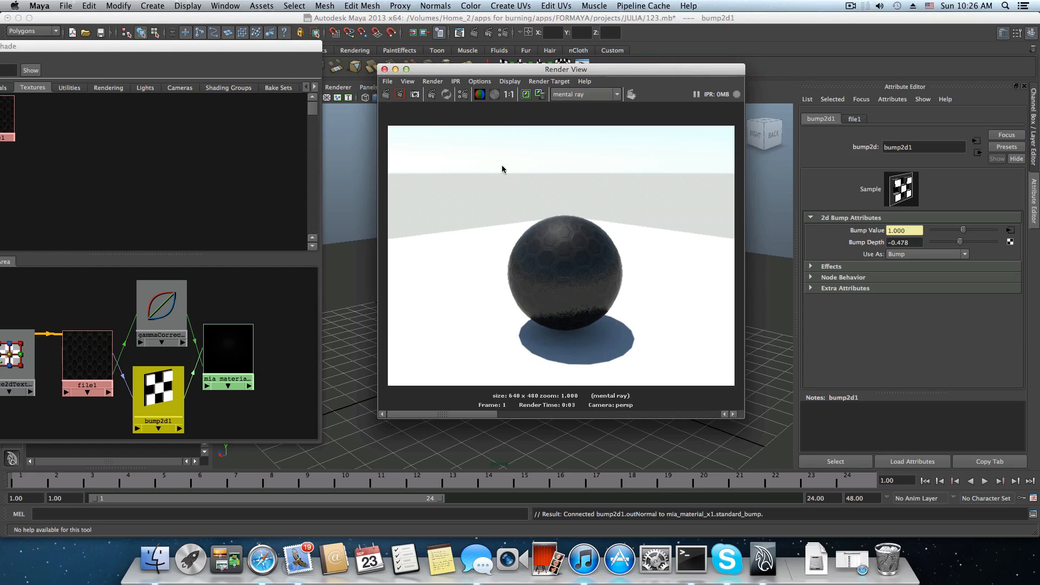
left_click(384, 69)
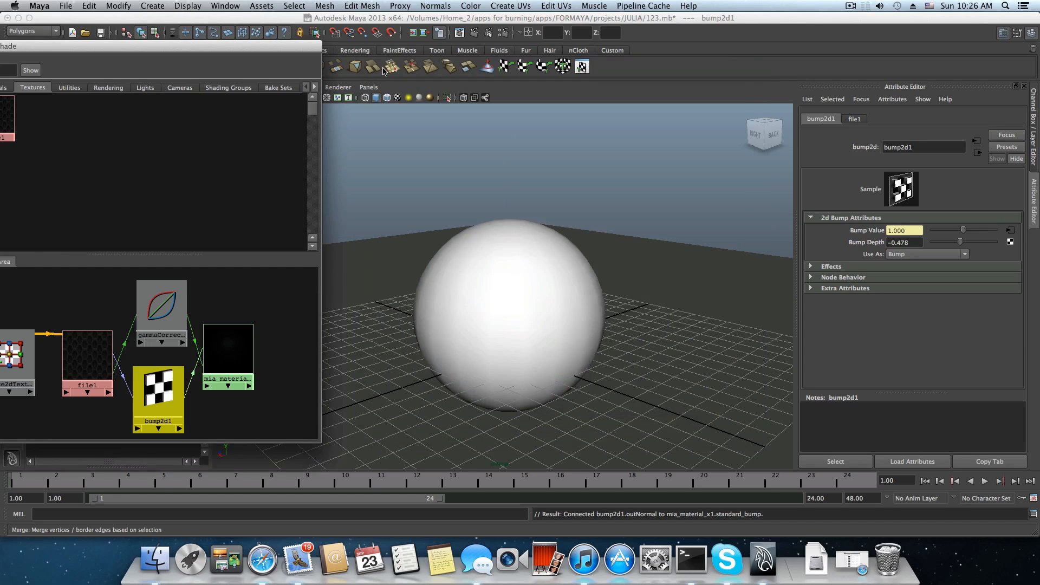
Arrange the Hypershade nodes in flow order from place2dTexture1 and file1 through gammaCorrect1 and bump2d1 to mia_material_x1.
left_click_drag(137, 46, 523, 74)
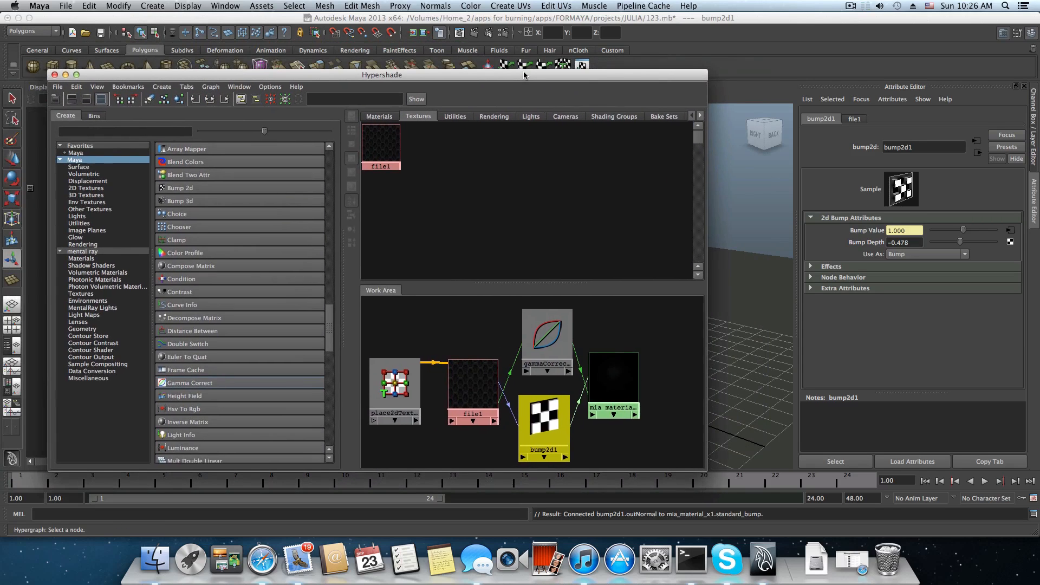
scroll(580, 388, "down", 2)
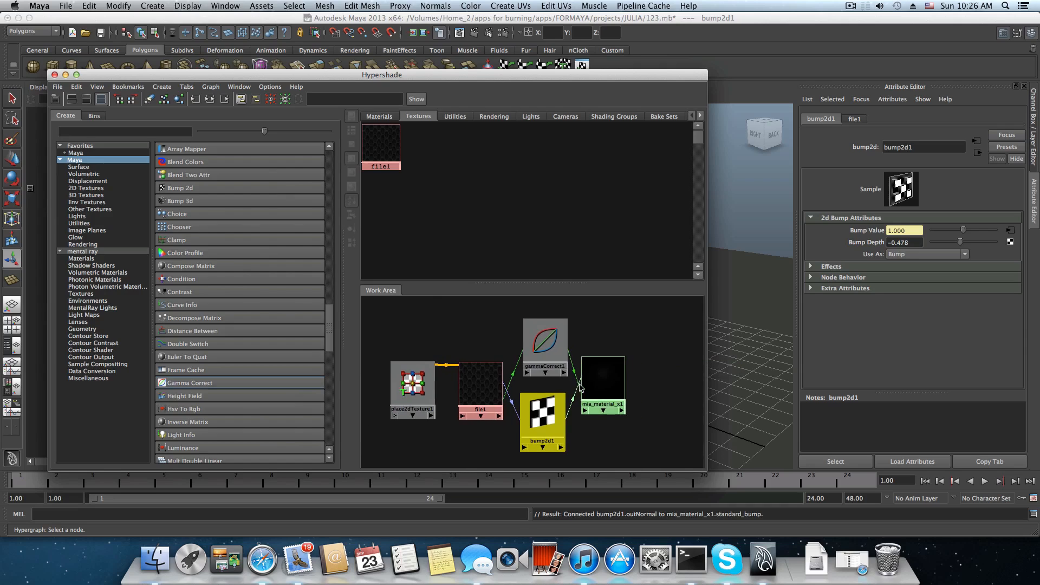
left_click_drag(545, 354, 532, 340)
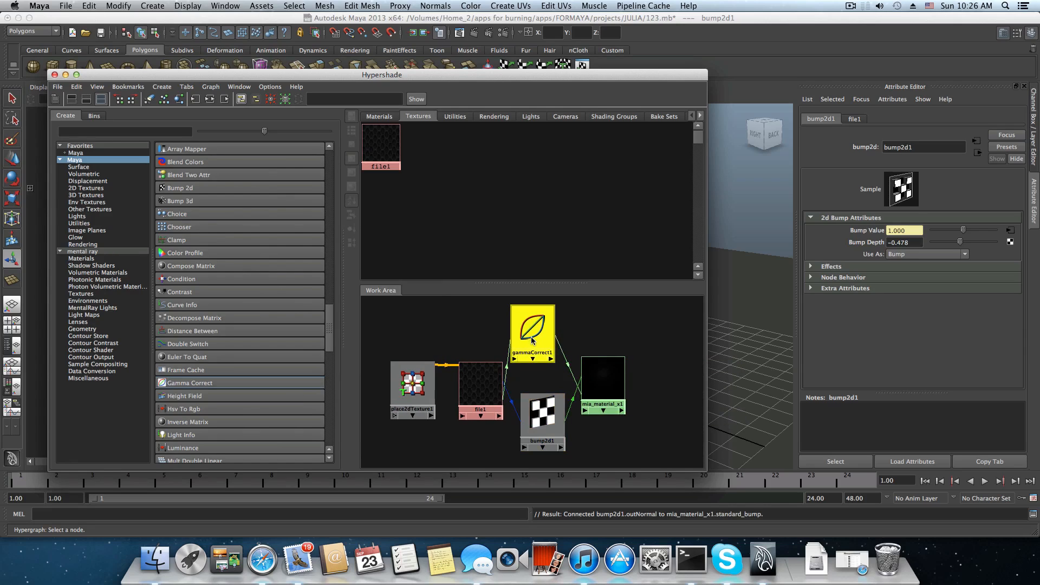
left_click_drag(481, 388, 472, 382)
left_click(405, 378, "shift")
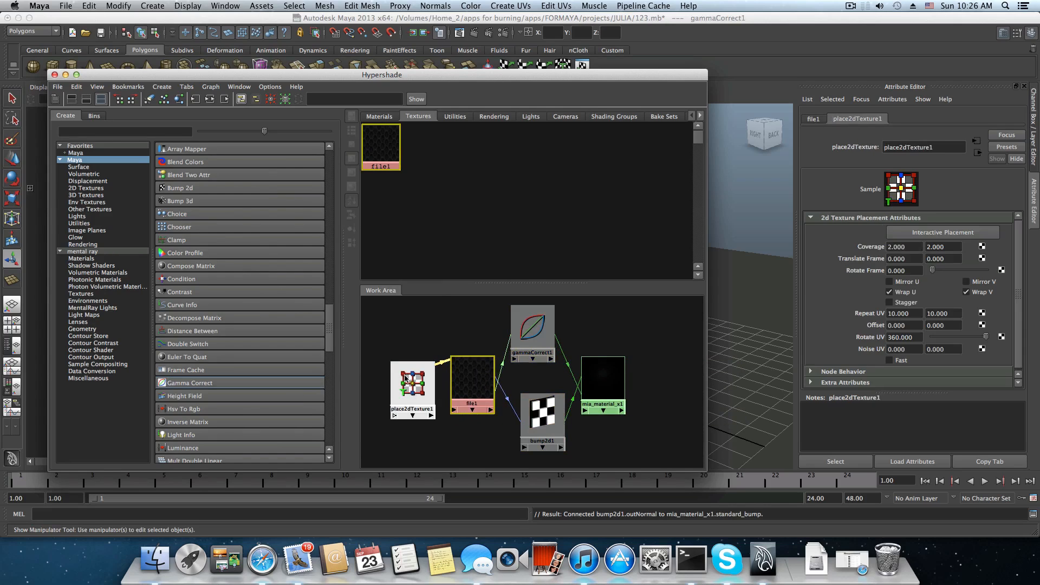
left_click_drag(405, 378, 388, 351)
left_click_drag(465, 388, 449, 368)
left_click_drag(560, 426, 546, 416)
left_click_drag(544, 332, 536, 340)
left_click_drag(536, 405, 530, 399)
left_click_drag(612, 396, 612, 383)
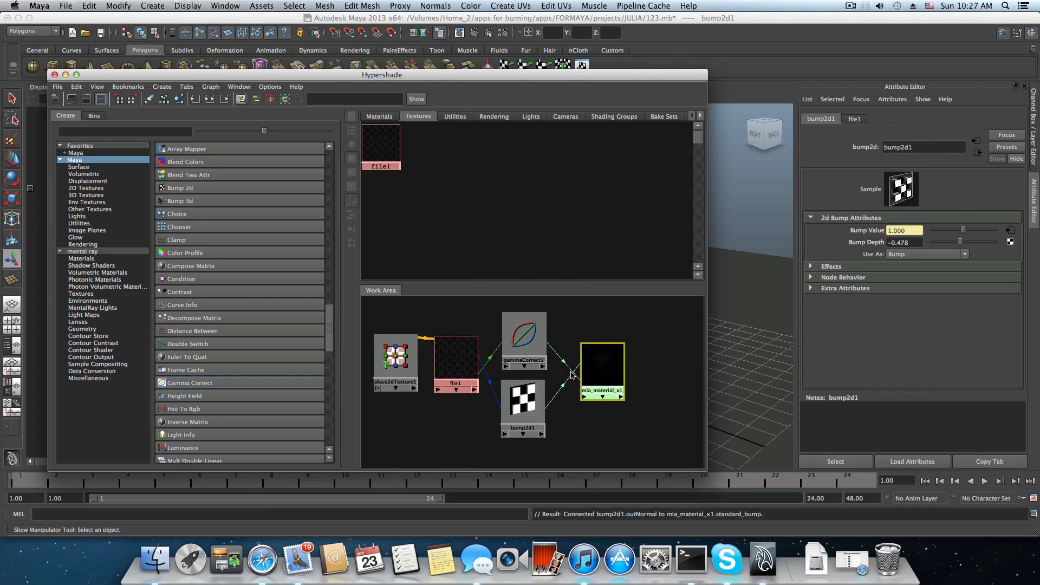
left_click_drag(394, 355, 389, 362)
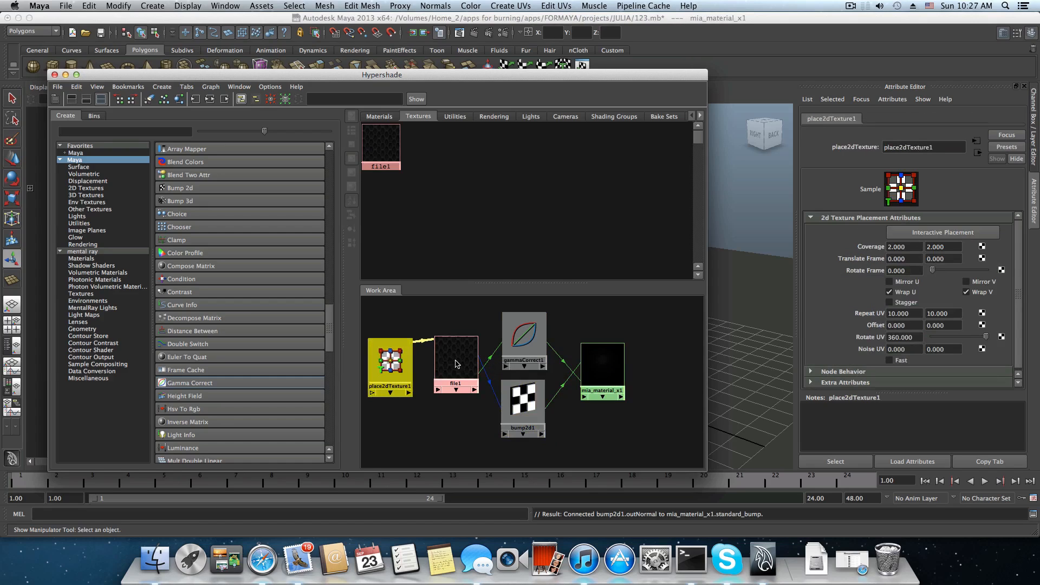
left_click_drag(455, 364, 450, 370)
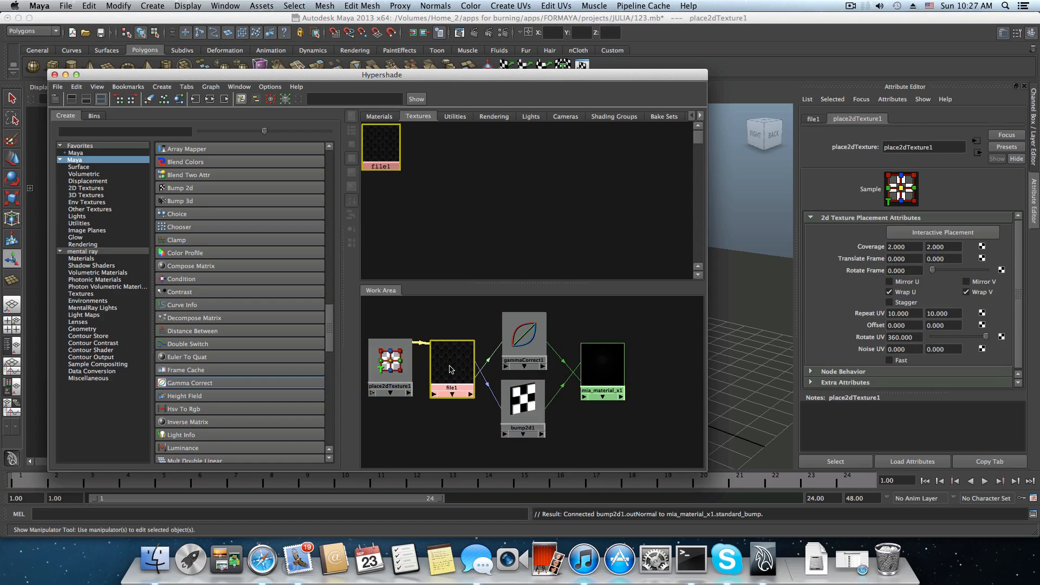
key("space")
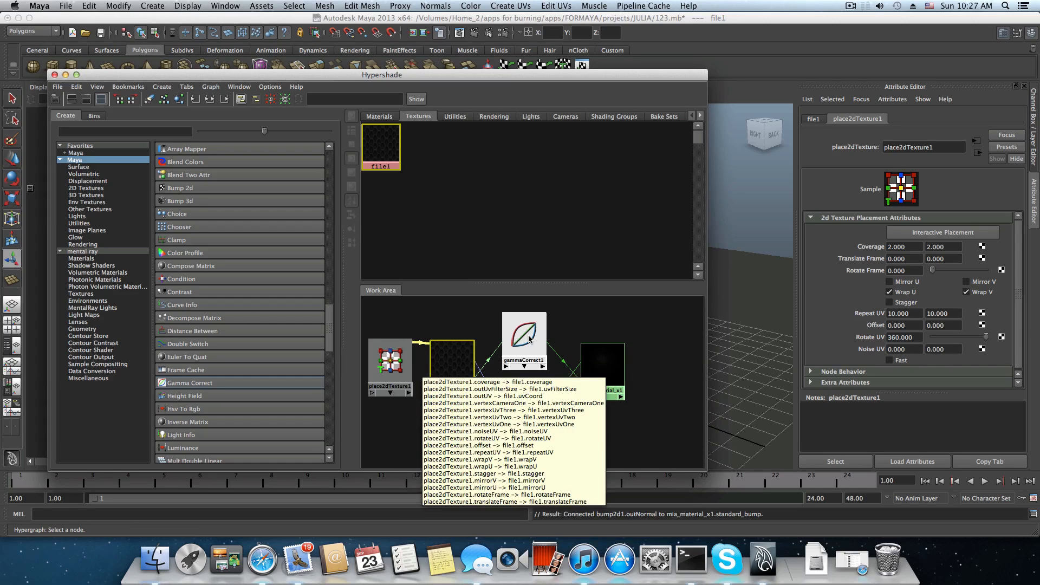
scroll(670, 386, "down", 1)
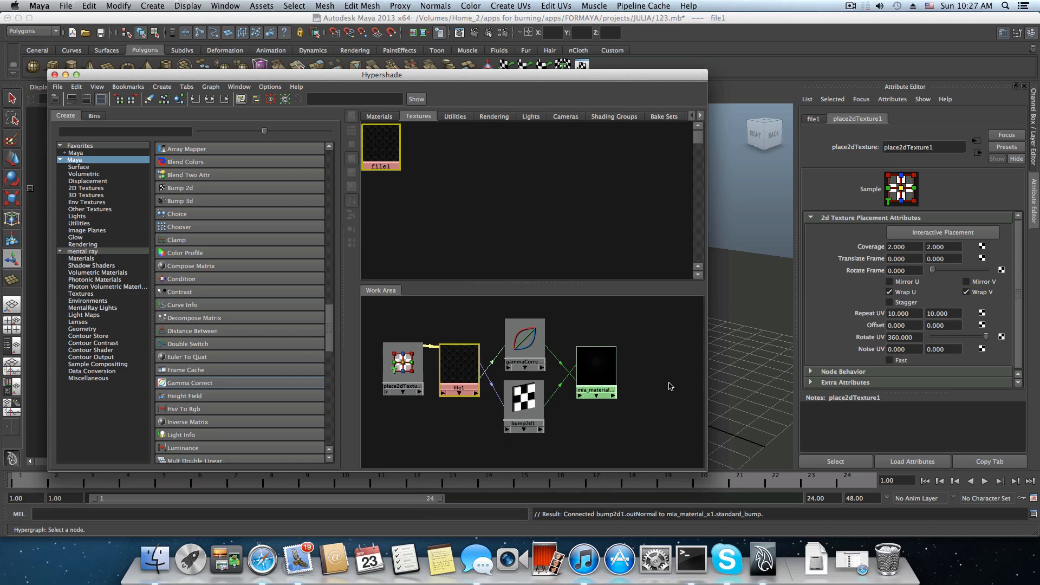
Select the sphere in the viewport and graph its material network in the Hypershade.
left_click_drag(578, 81, 348, 59)
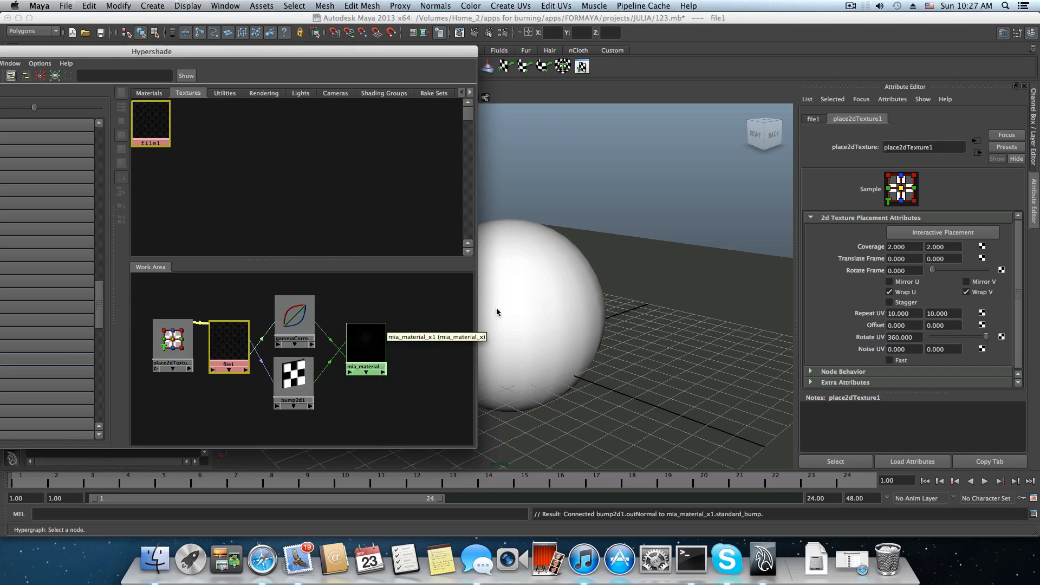
left_click(529, 242)
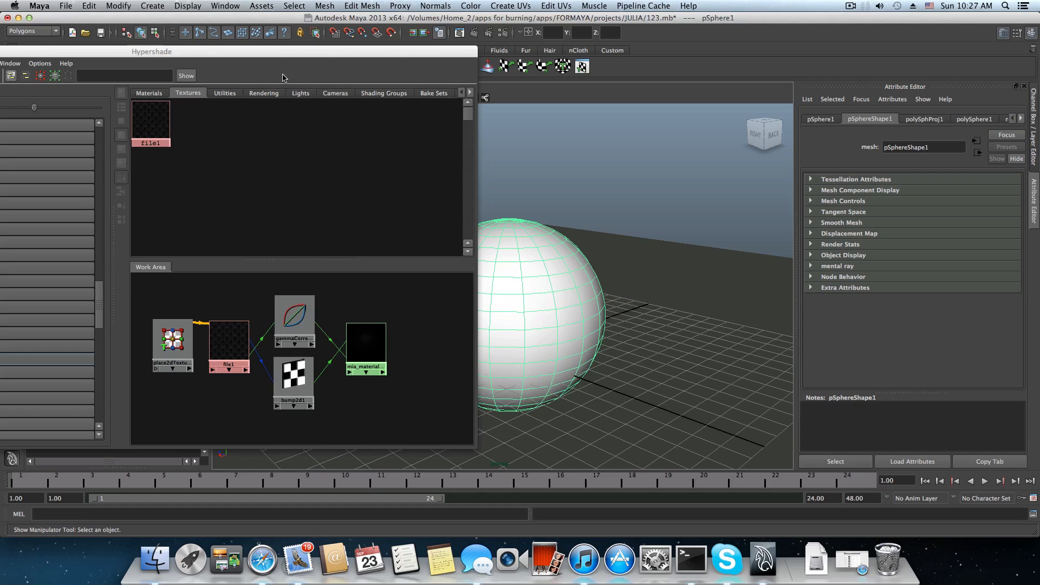
left_click_drag(340, 54, 617, 138)
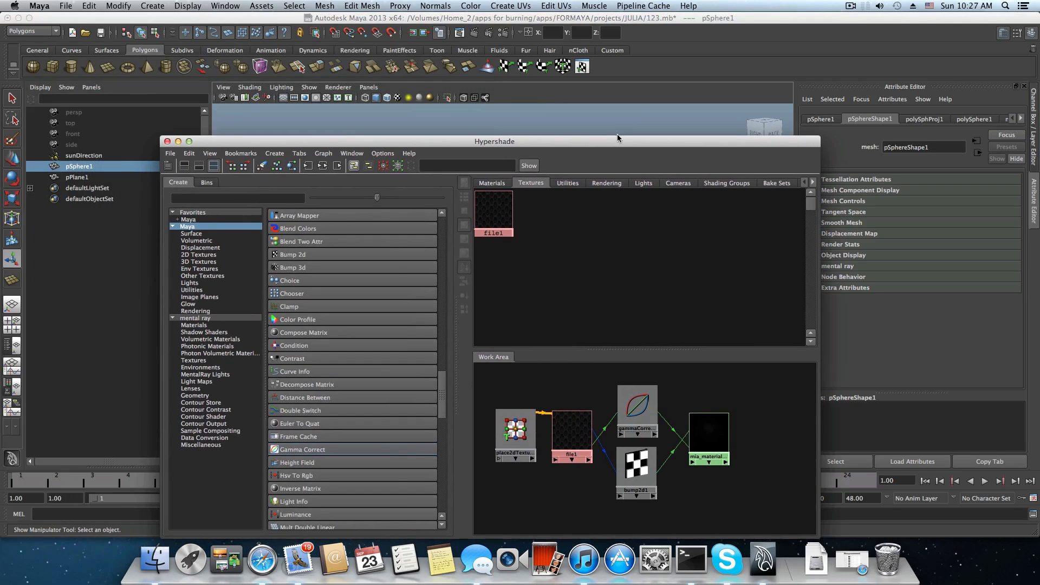
left_click(291, 169)
Select the ground plane and graph its material network in the Hypershade.
left_click_drag(376, 143, 334, 43)
left_click(689, 346)
left_click(236, 69)
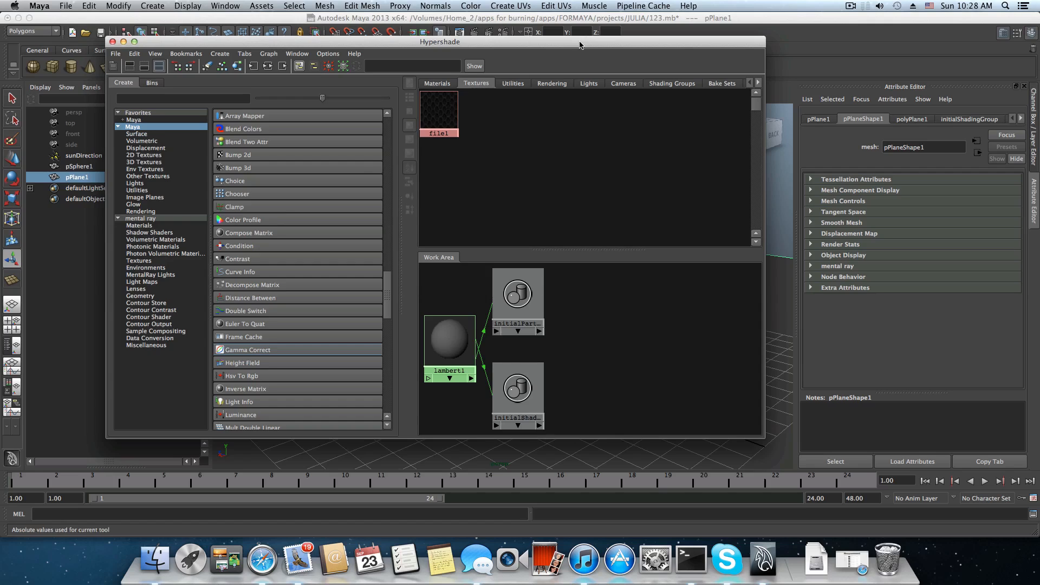
Reselect the sphere and graph its material network in the Hypershade work area again.
left_click_drag(579, 45, 325, 21)
left_click(542, 249)
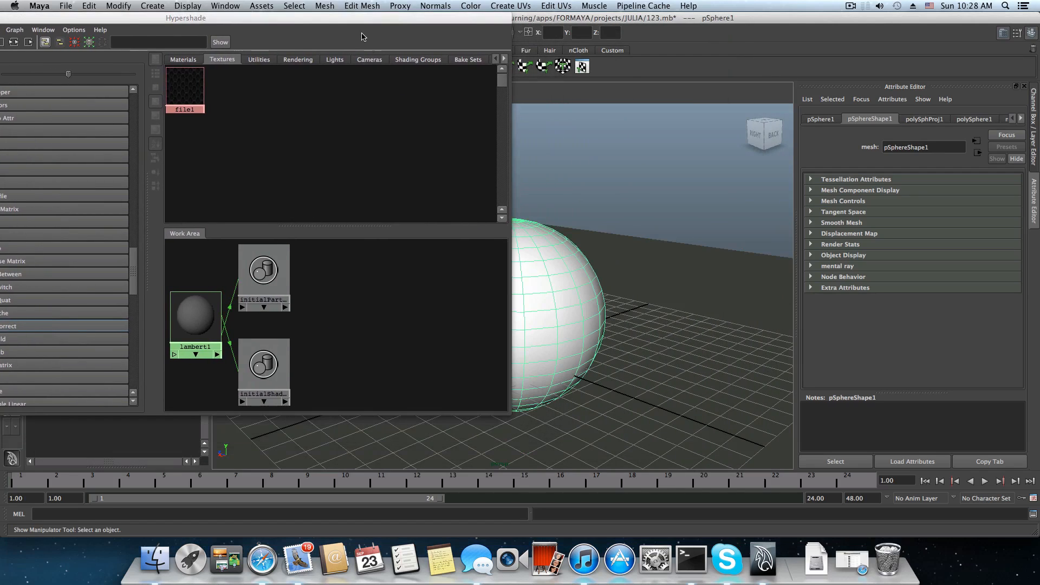
left_click_drag(302, 22, 622, 35)
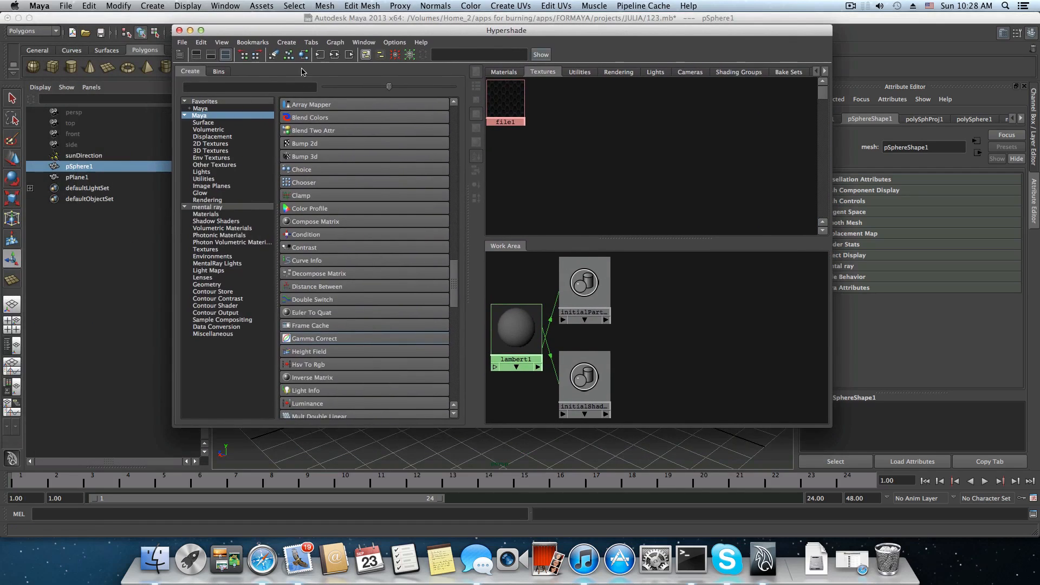
left_click(303, 54)
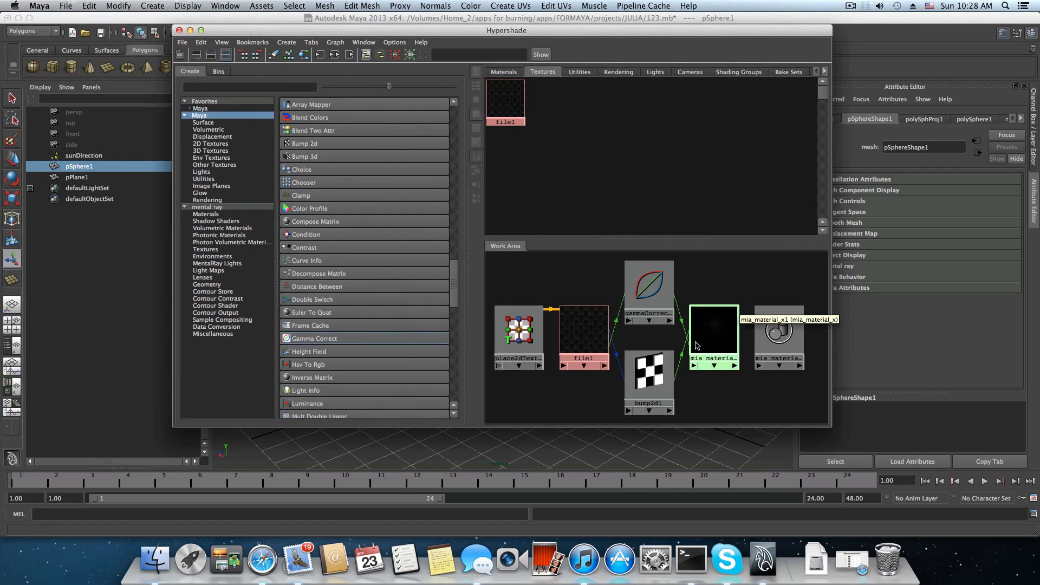
scroll(703, 351, "down", 4)
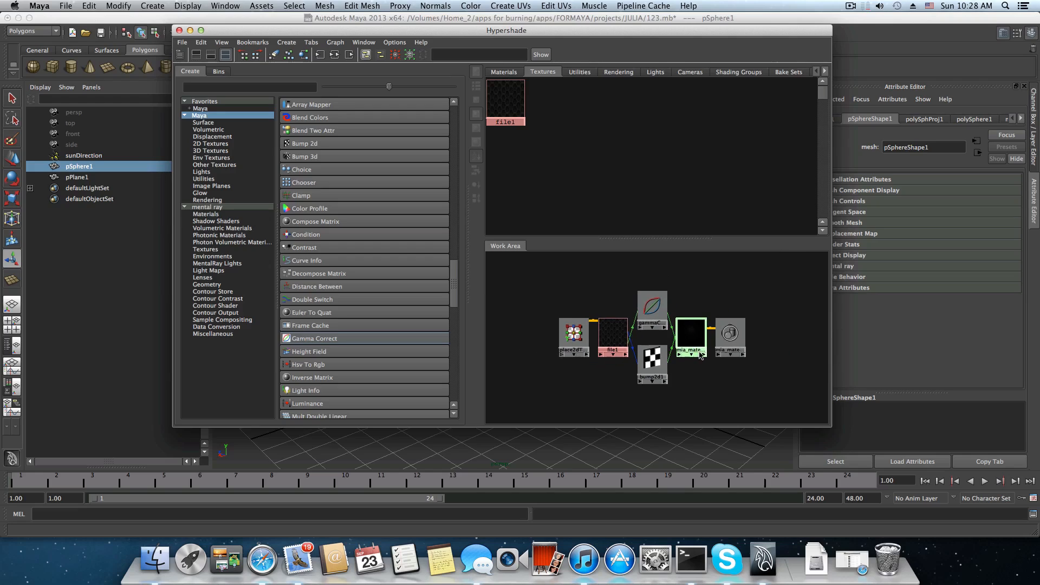
middle_click_drag(682, 314, 683, 281, "alt")
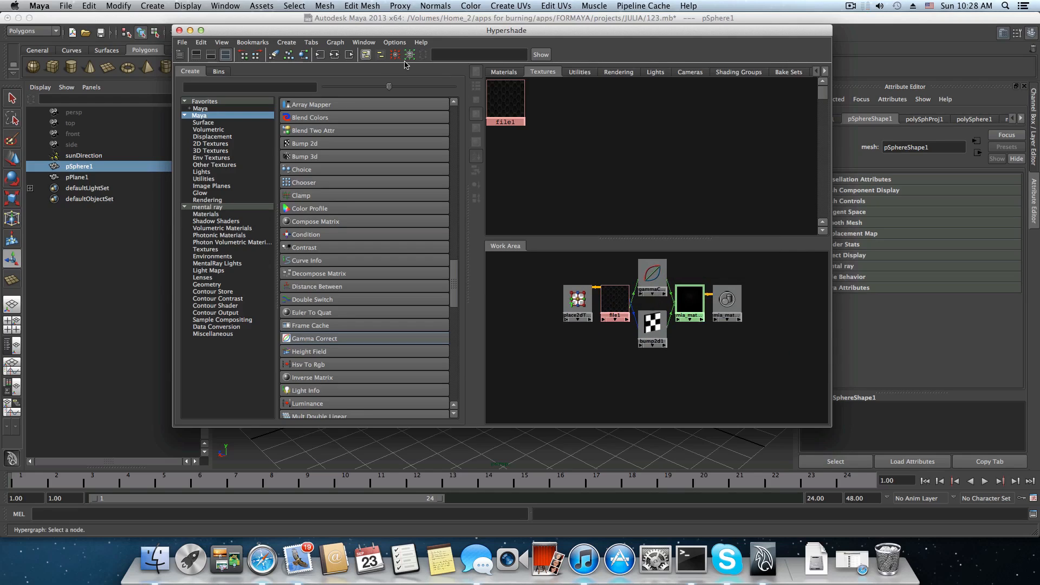
left_click_drag(442, 34, 405, 64)
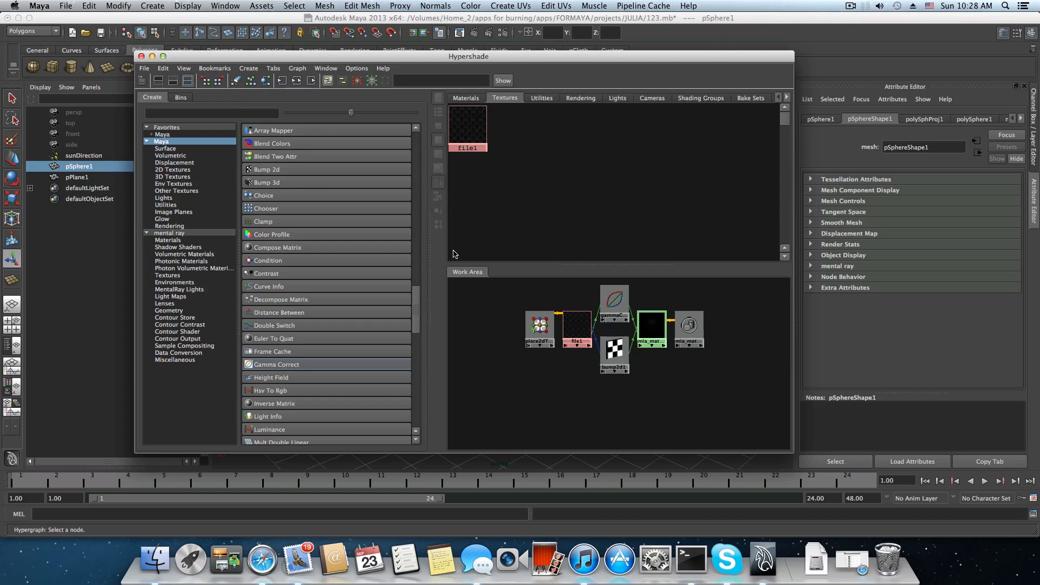
Select the sphere's mia_material_x1 node in the work area and rename the material sphear.
left_click(646, 330)
scroll(620, 357, "up", 1)
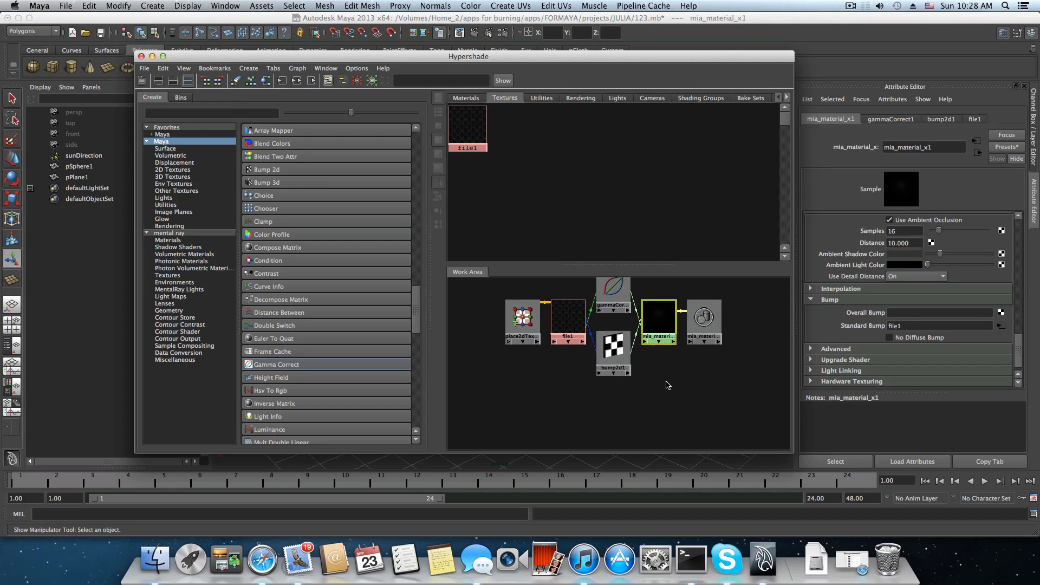
left_click_drag(661, 317, 662, 313)
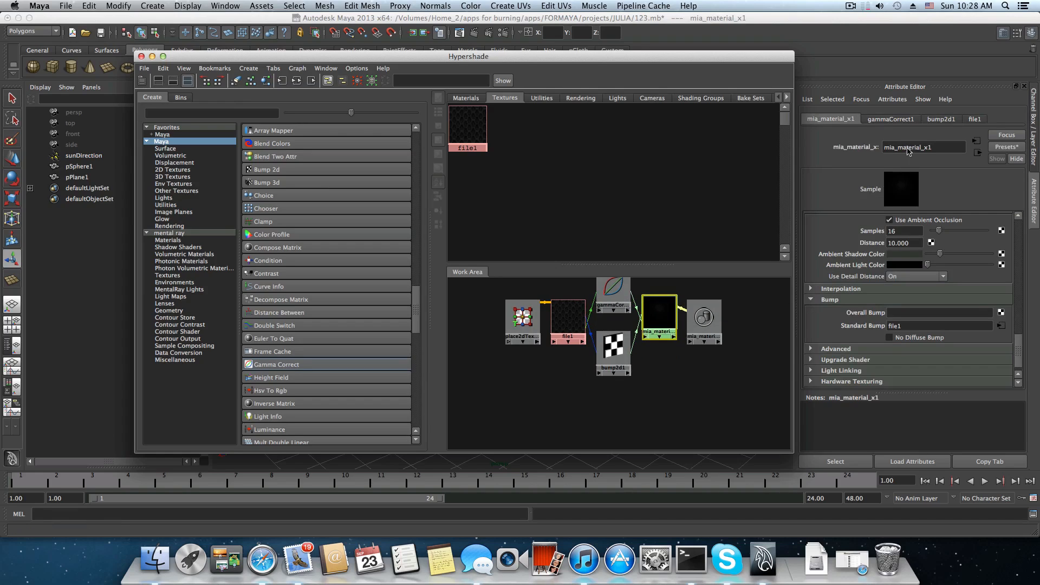
left_click(947, 152)
double_click(943, 153)
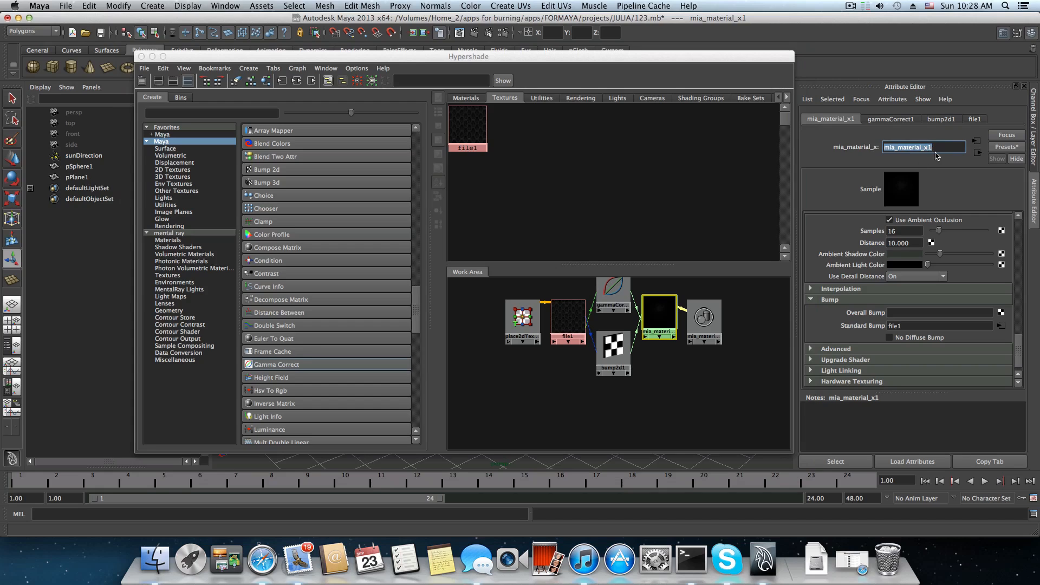
type("ba")
key("Return")
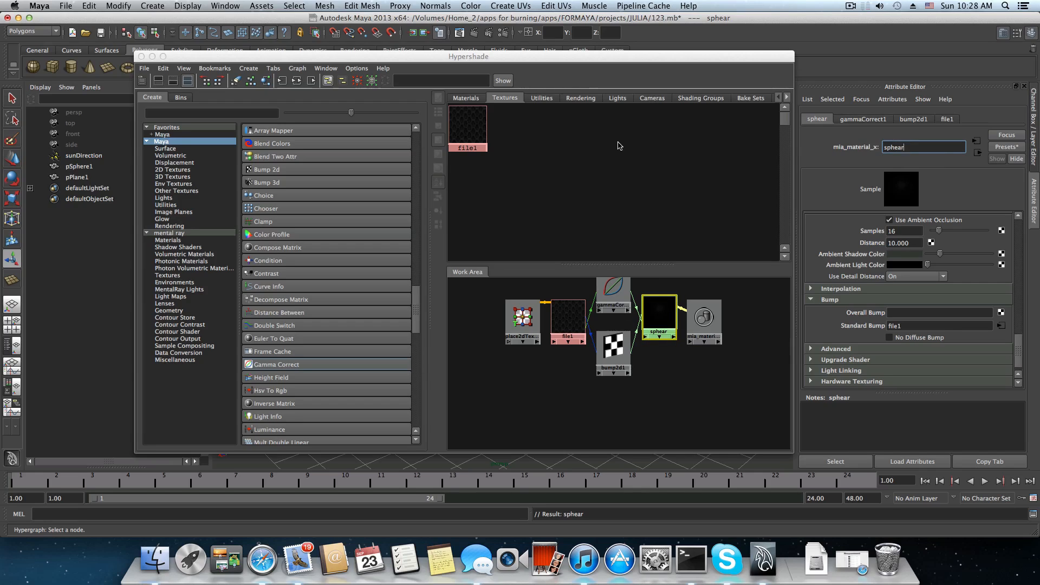
Duplicate the sphear material together with its full shading network.
left_click(169, 71)
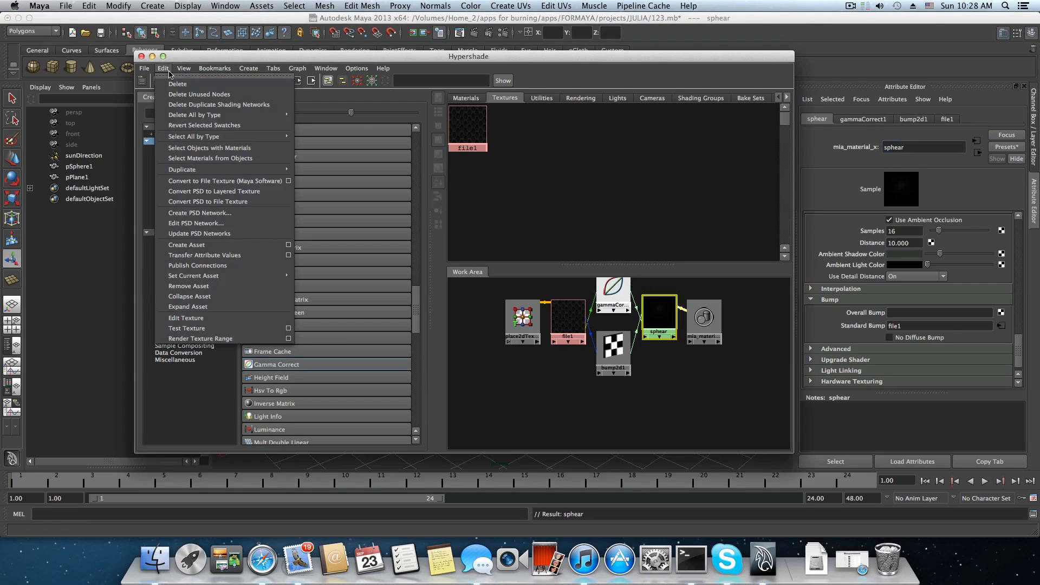
mouse_move(180, 136)
mouse_move(189, 172)
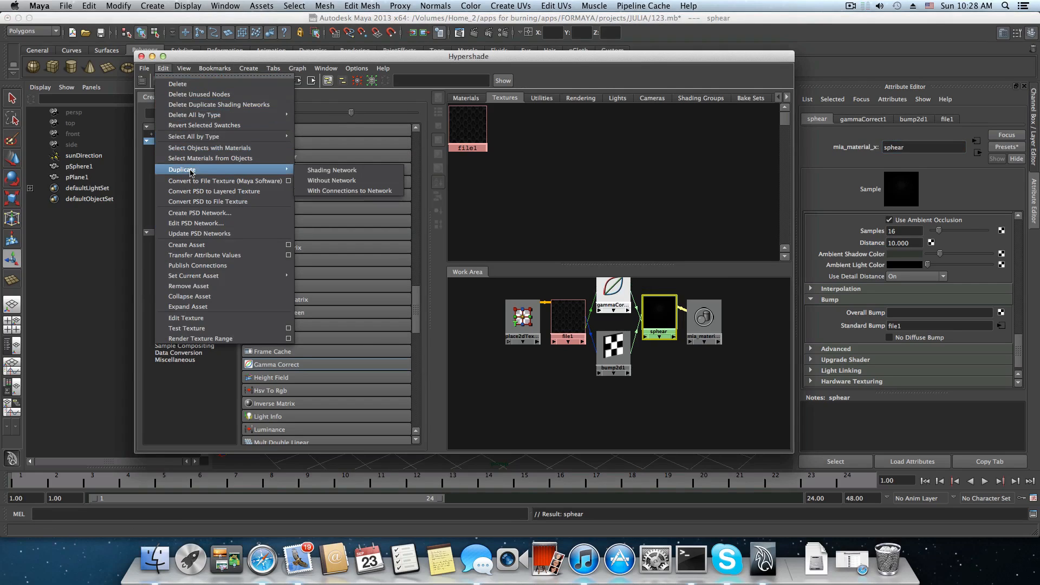
left_click(331, 170)
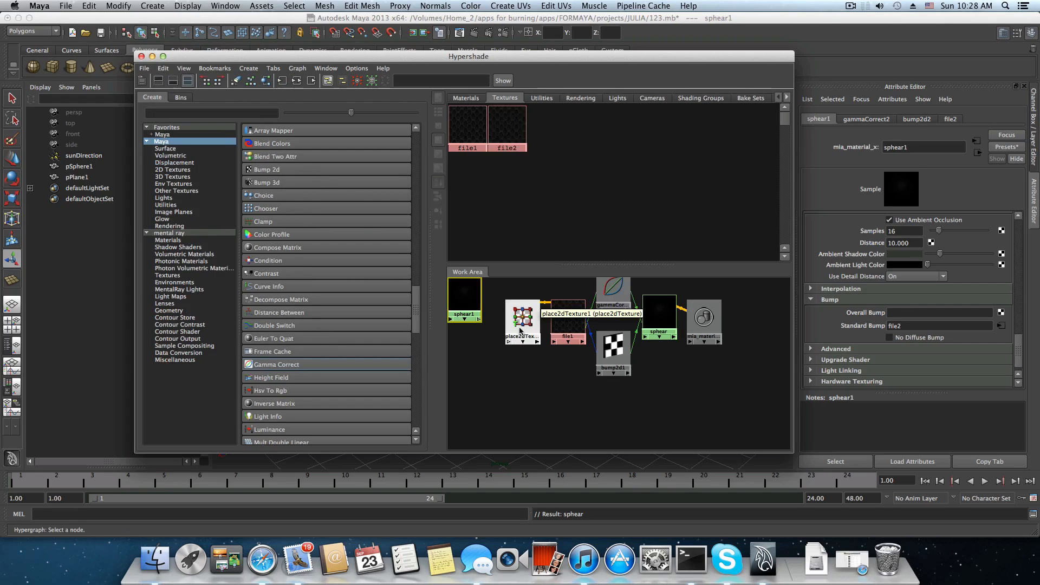
Spread out the duplicated bump2d2, gammaCorrect2, file2 and place2dTexture2 nodes around sphear1 in the work area.
middle_click_drag(500, 326, 594, 343, "alt")
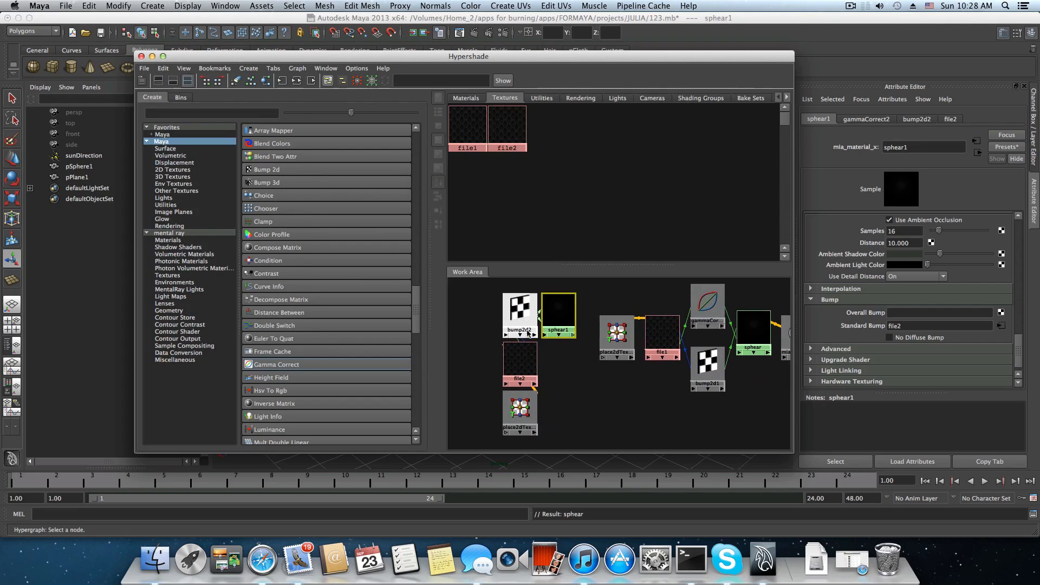
left_click_drag(520, 311, 463, 299)
left_click_drag(531, 305, 525, 362)
left_click_drag(520, 416, 474, 410)
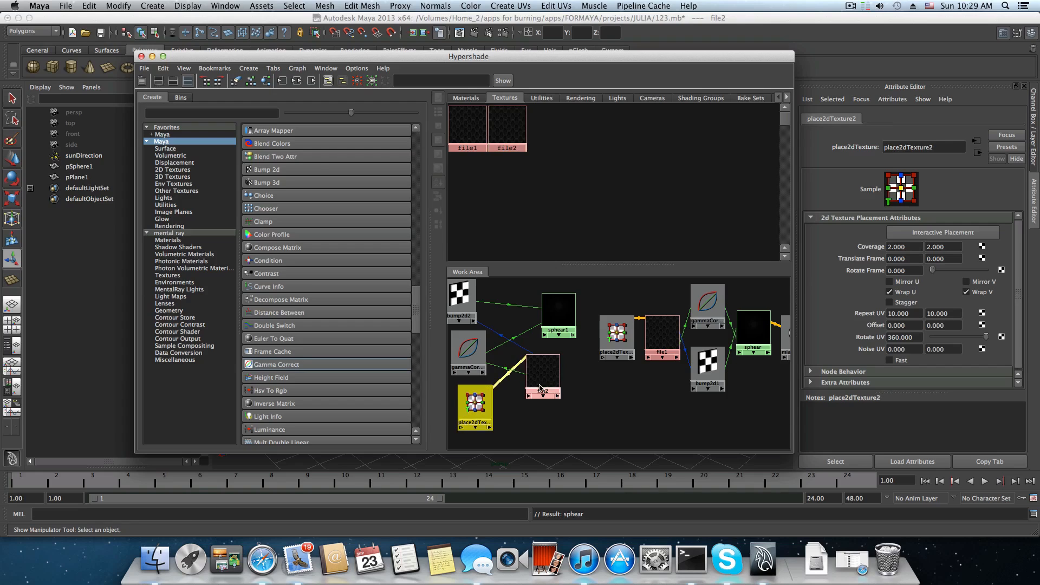
scroll(544, 384, "down", 1)
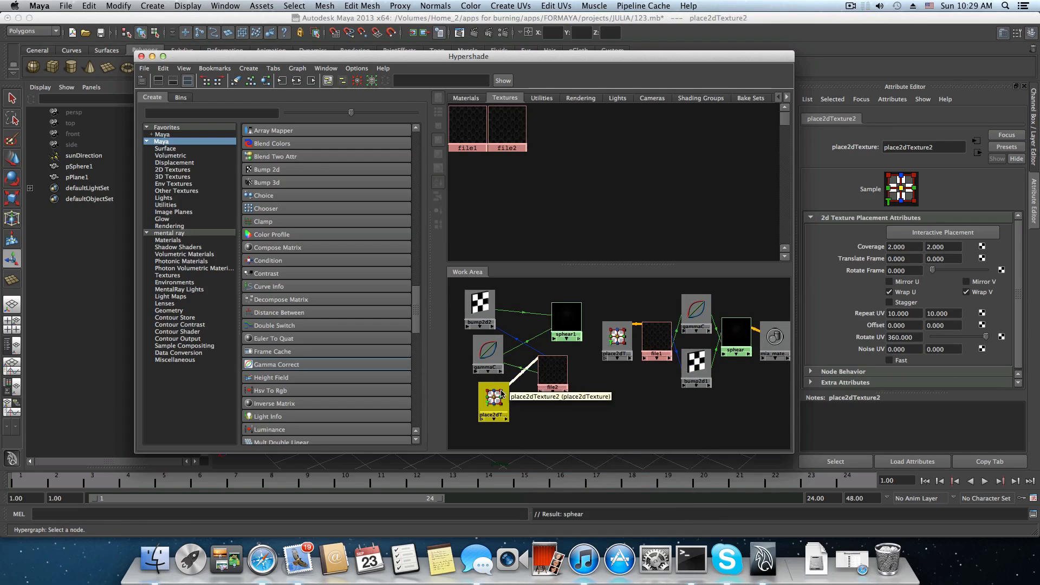
left_click_drag(494, 400, 484, 403)
left_click_drag(501, 363, 549, 379)
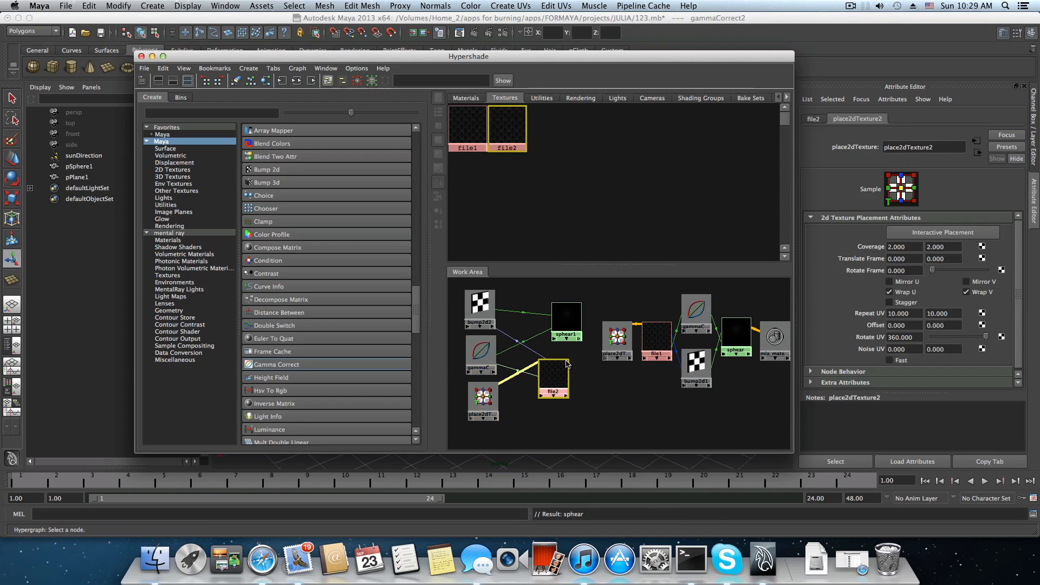
Graph the input and output connections of the duplicate sphear1 material and display the scene's materials.
left_click_drag(566, 323, 556, 329)
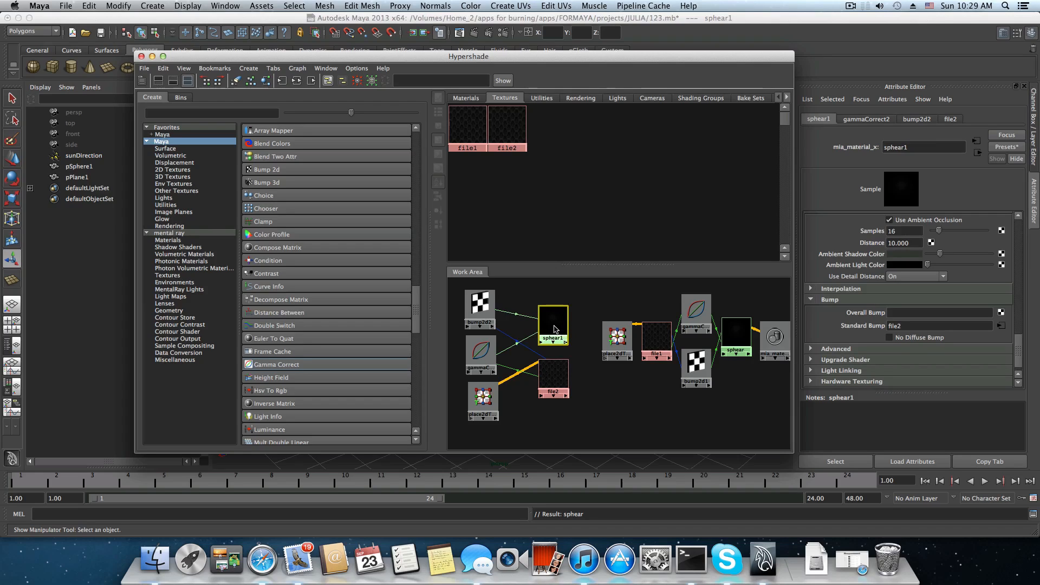
left_click(296, 81)
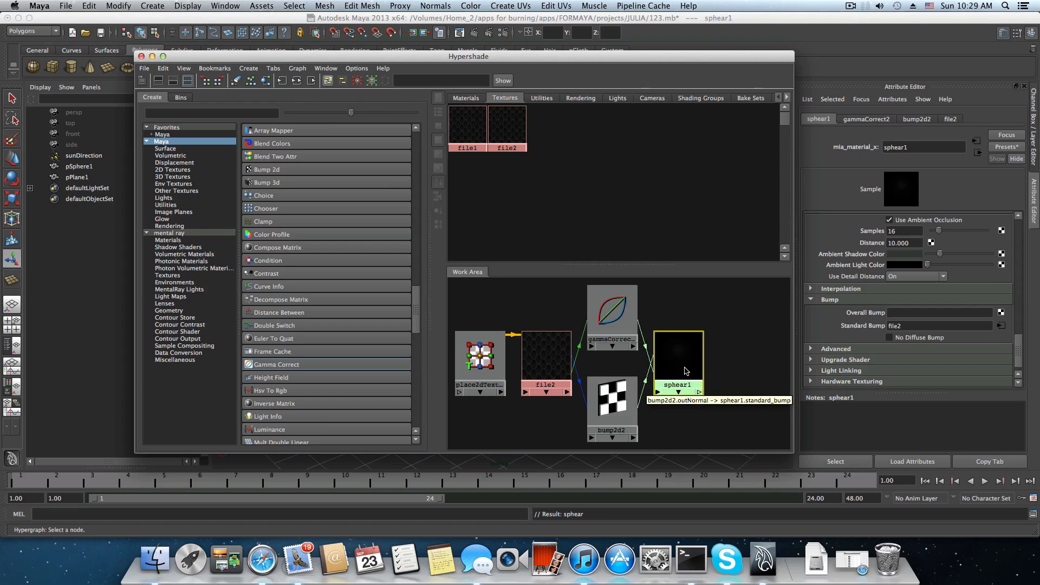
left_click(904, 148)
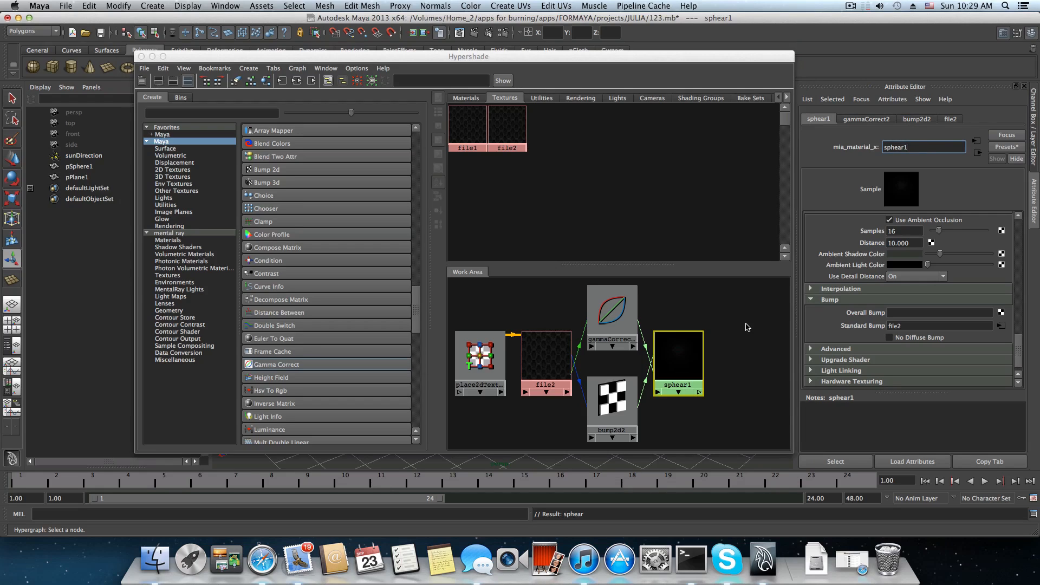
left_click(472, 100)
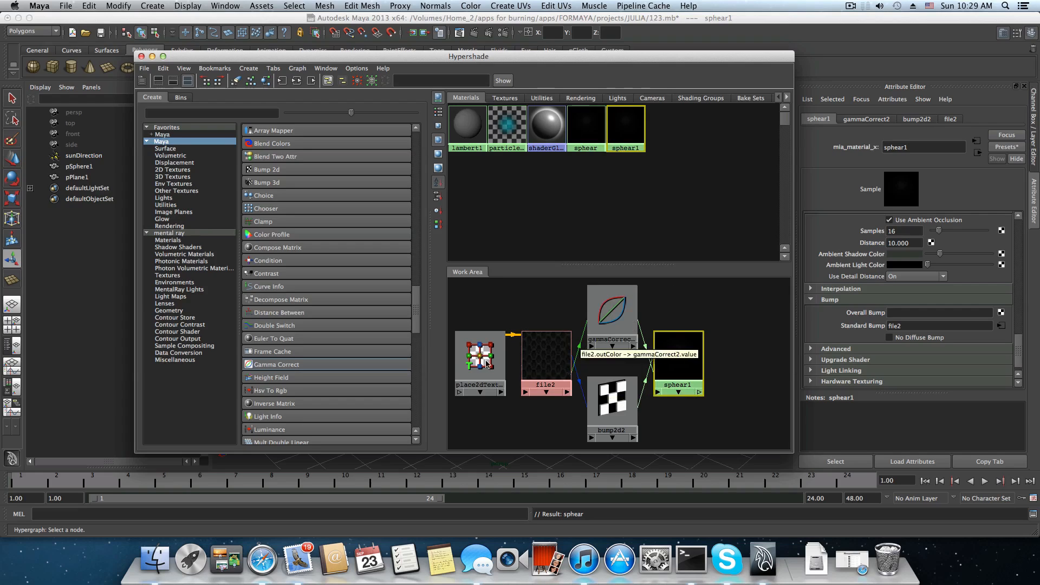
Move place2dTexture2 and file2 farther from the gamma and bump nodes, and show file2's attributes.
left_click_drag(480, 358, 464, 358)
left_click_drag(555, 368, 539, 366)
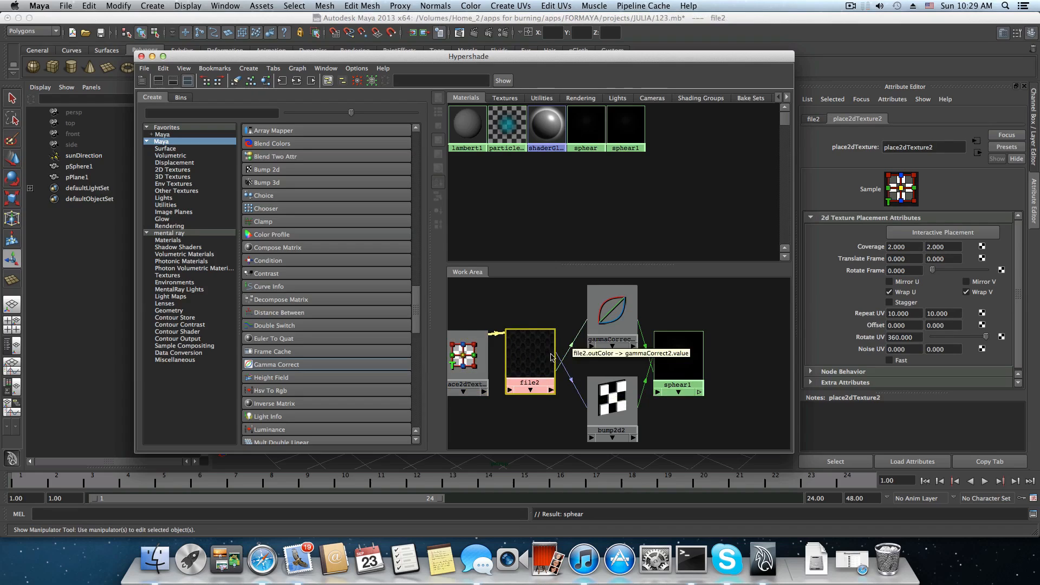
left_click_drag(531, 367, 534, 360)
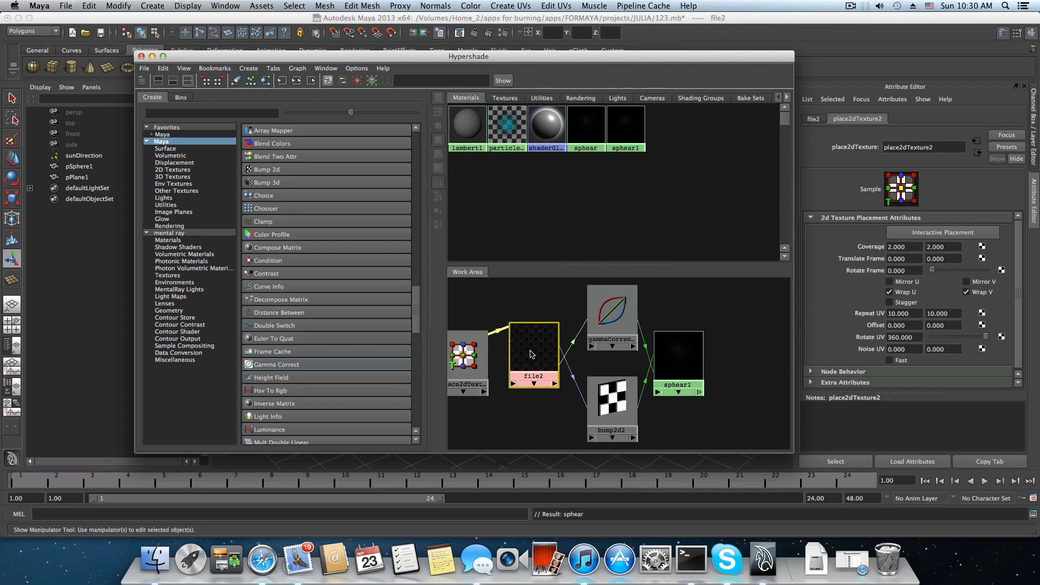
left_click(814, 120)
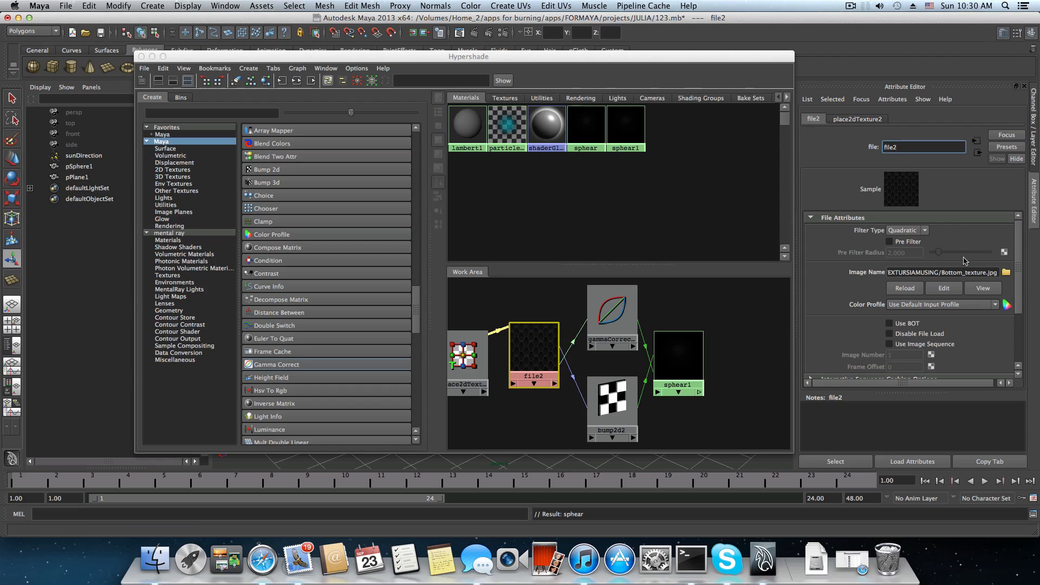
Browse the TEXTURSIAMUSING folder and replace file2's image with LaScapigliata (1).jpg.
left_click(1009, 273)
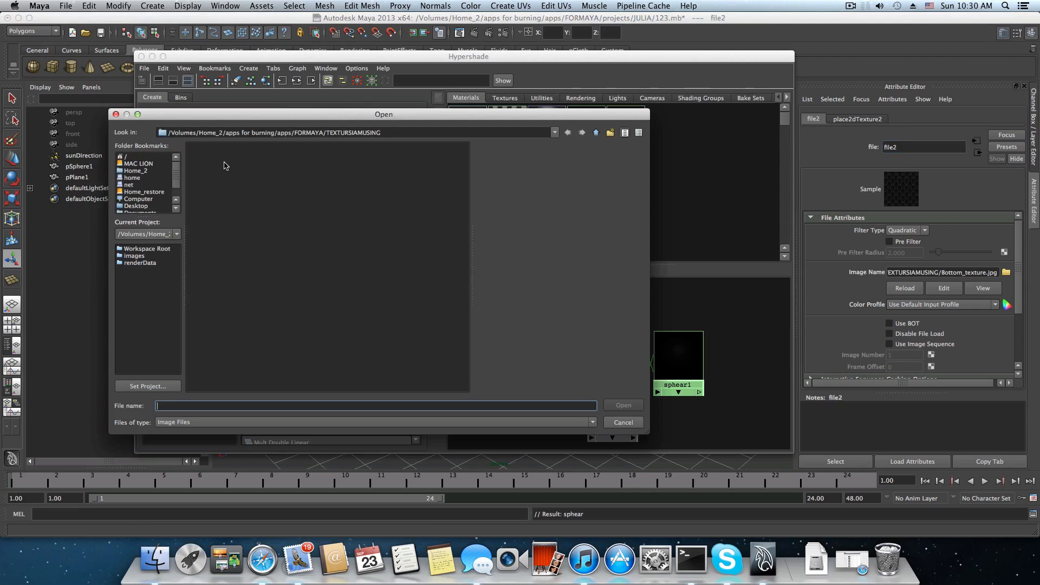
left_click(245, 269)
left_click(240, 286)
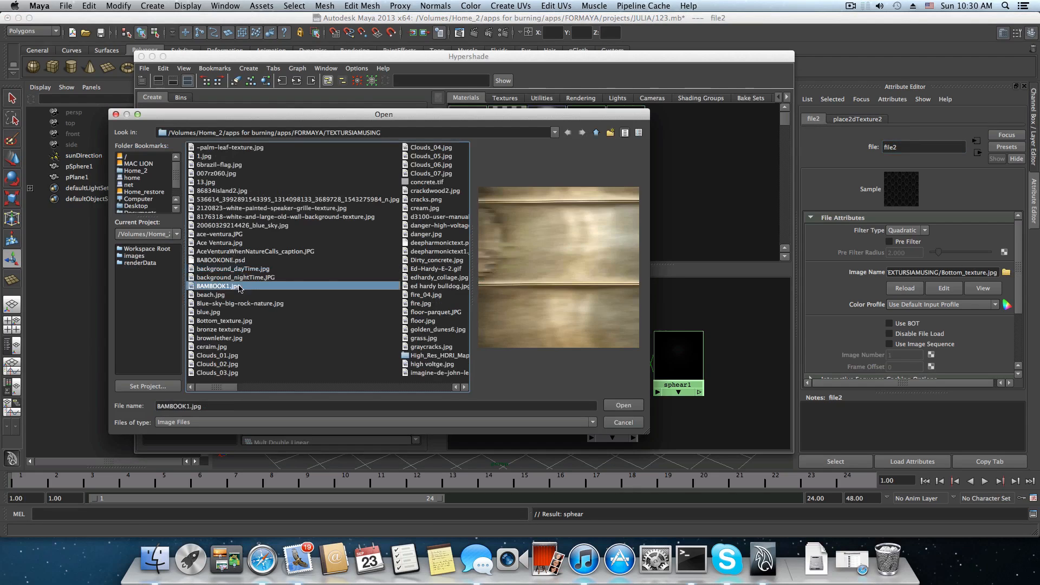
left_click(239, 320)
left_click(237, 348)
left_click(232, 366)
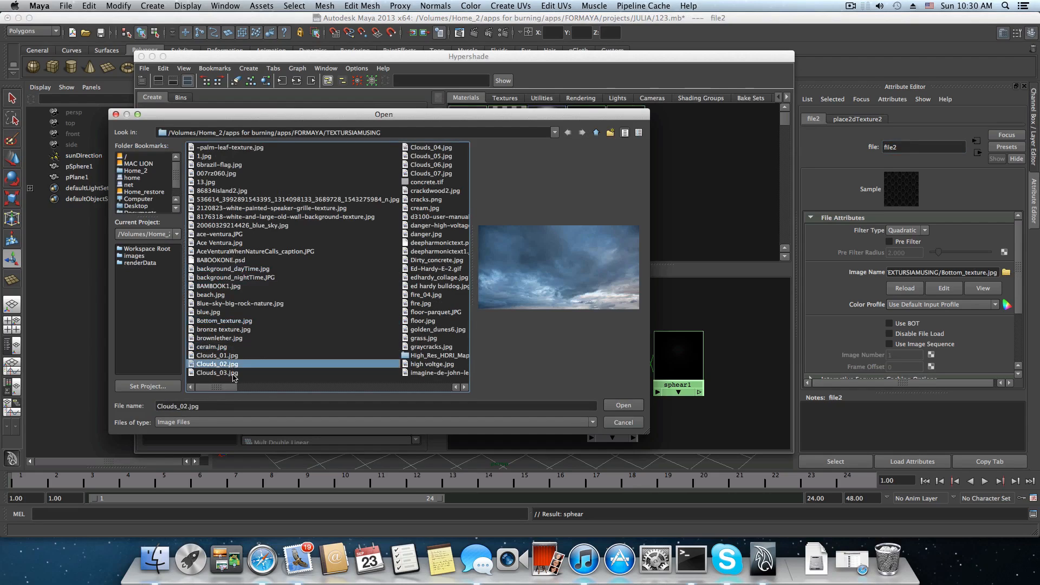
left_click(235, 374)
left_click(415, 321)
left_click(428, 294)
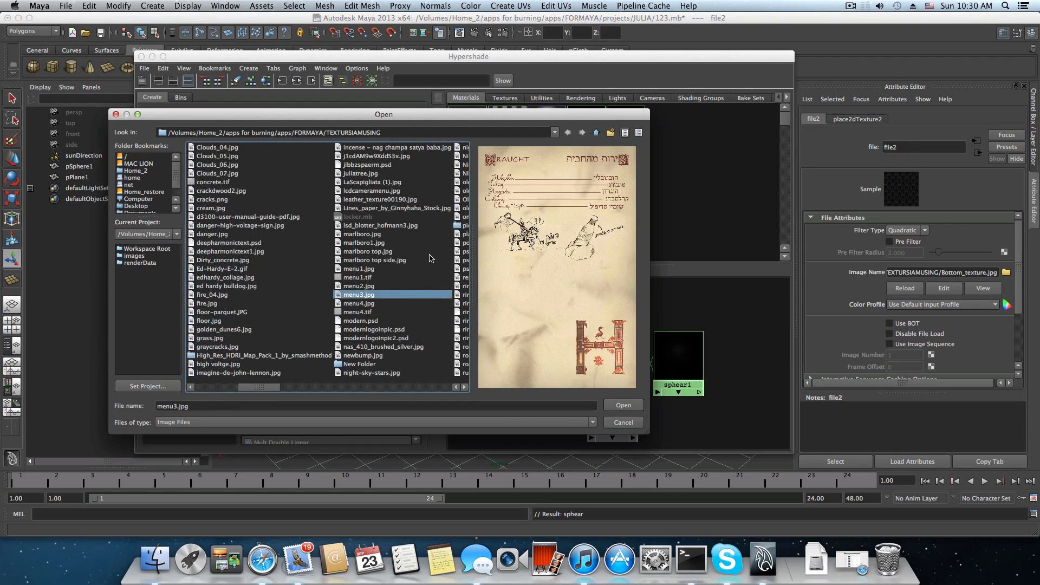
left_click(432, 260)
left_click(433, 243)
left_click(424, 208)
left_click(403, 183)
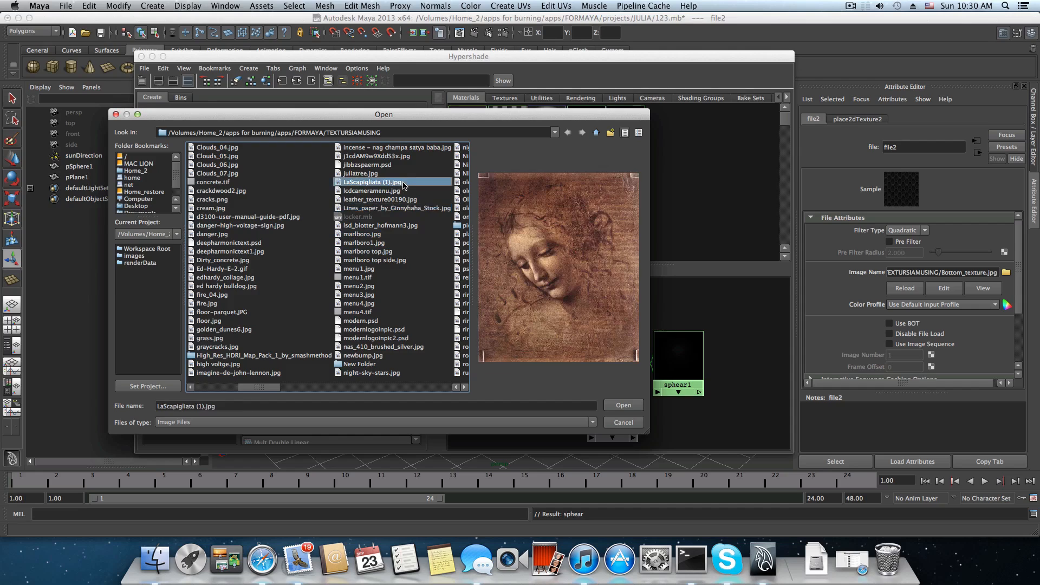
left_click(623, 405)
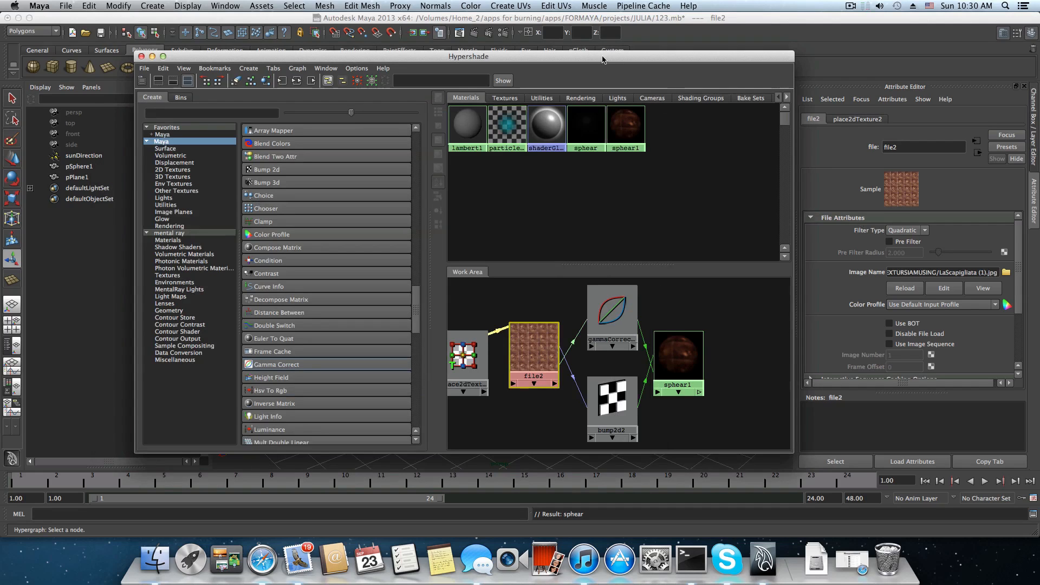
Assign the sphear1 material to the ground plane in the viewport, moving the Hypershade window aside and back.
left_click_drag(614, 57, 266, 39)
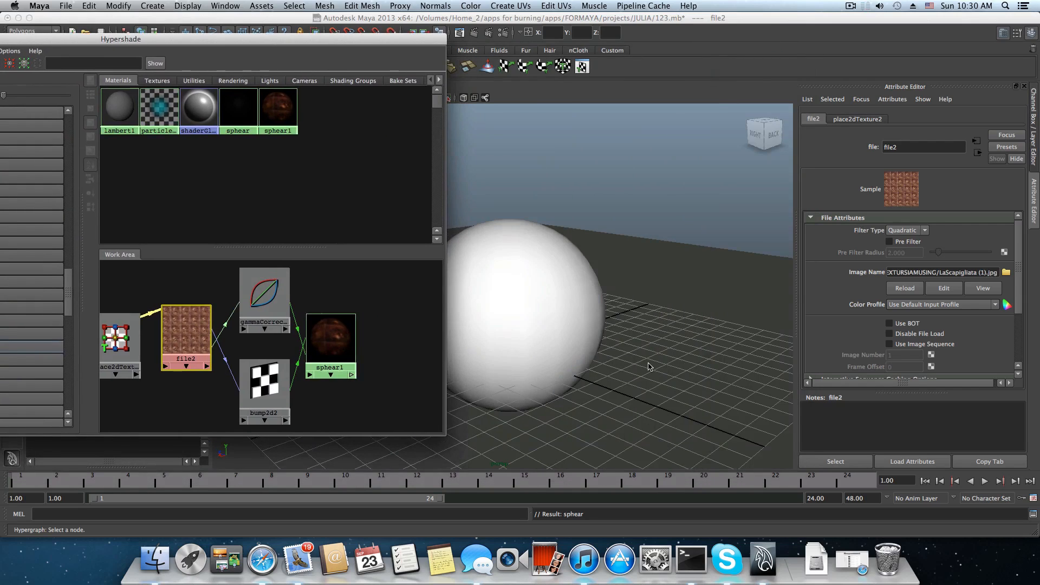
middle_click_drag(331, 341, 721, 464)
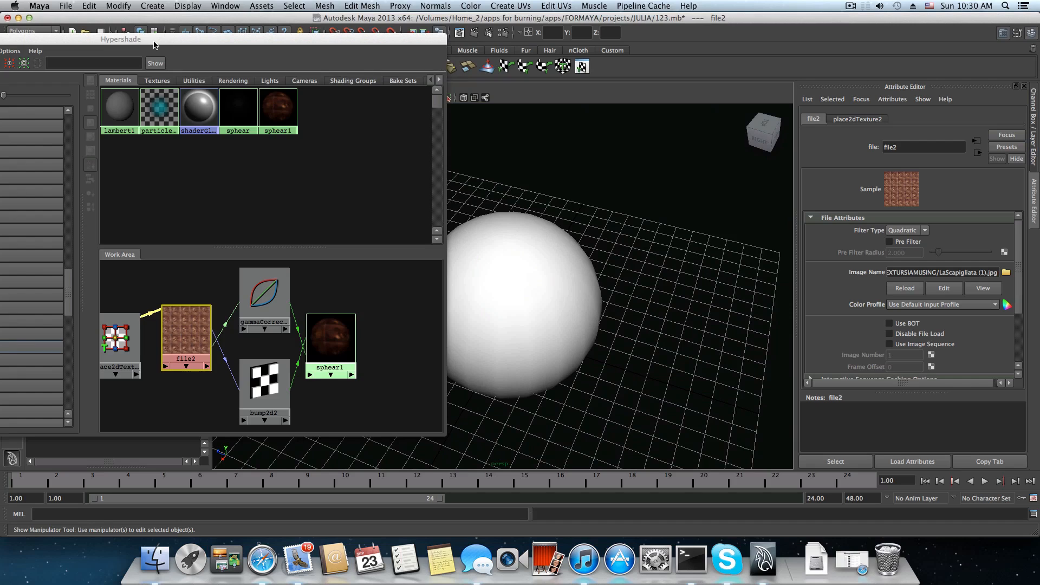
left_click_drag(155, 44, 463, 55)
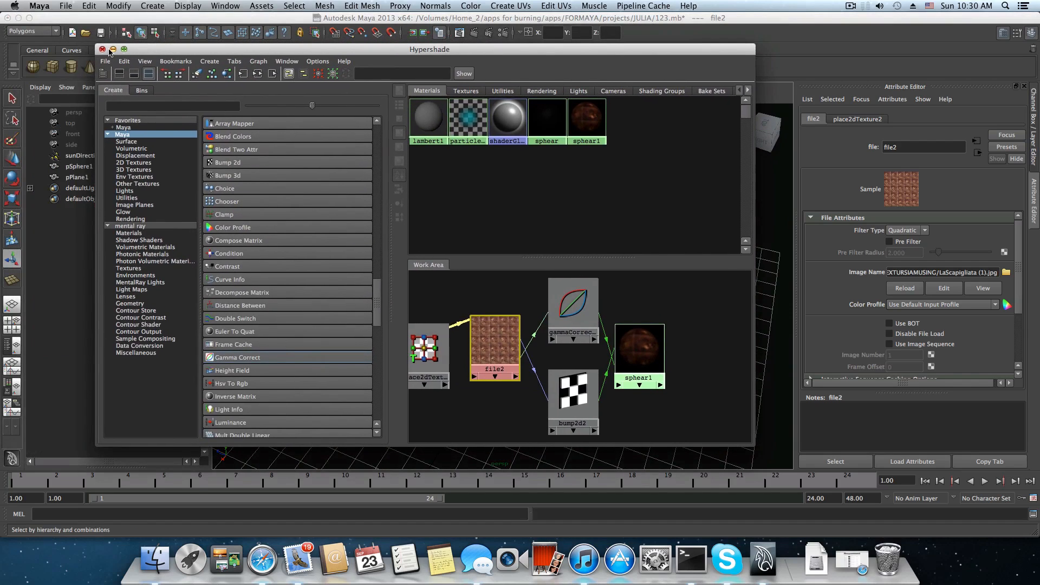
Minimize the Hypershade, select the ground plane and examine it with the sphere from several angles.
left_click(112, 49)
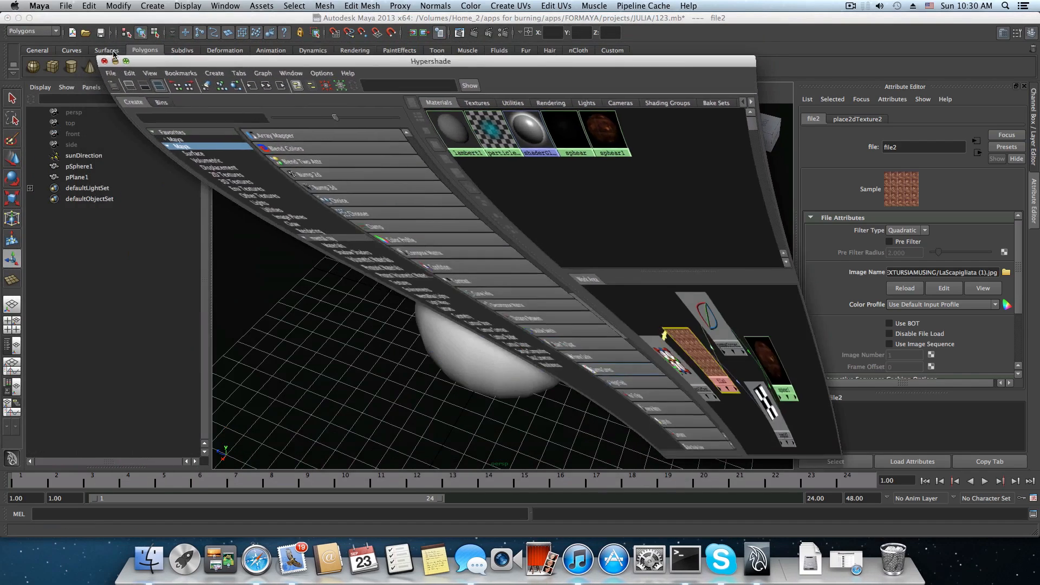
scroll(548, 388, "down", 3)
left_click_drag(548, 388, 576, 355, "alt")
left_click(574, 358)
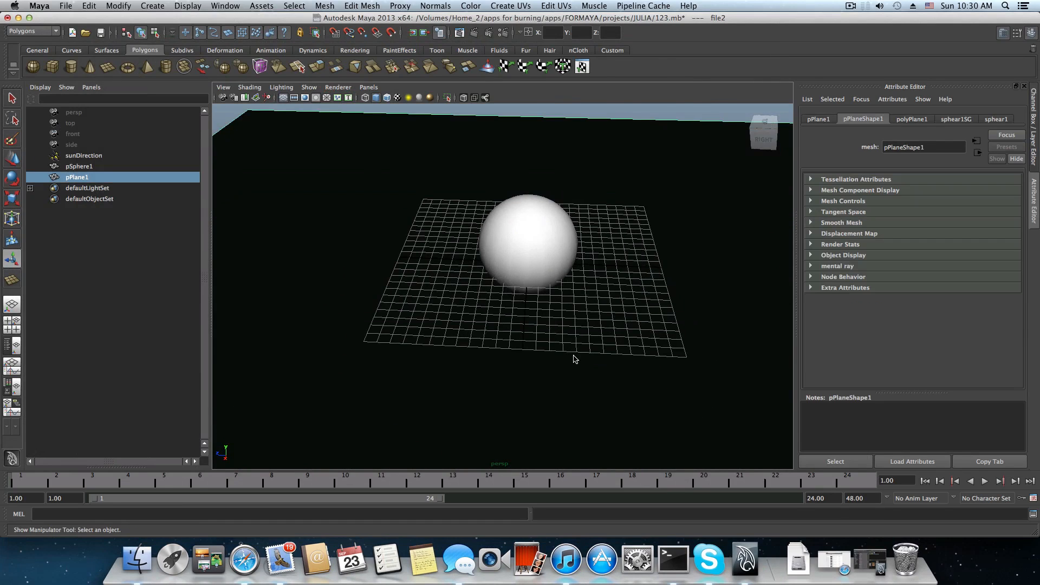
right_click_drag(625, 332, 553, 324, "alt")
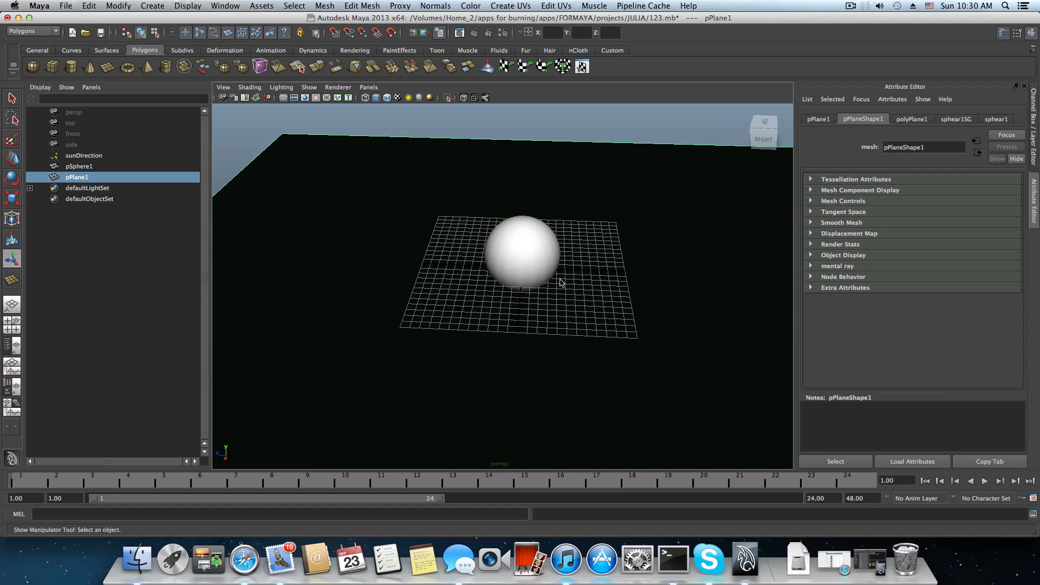
left_click_drag(561, 281, 469, 347, "alt")
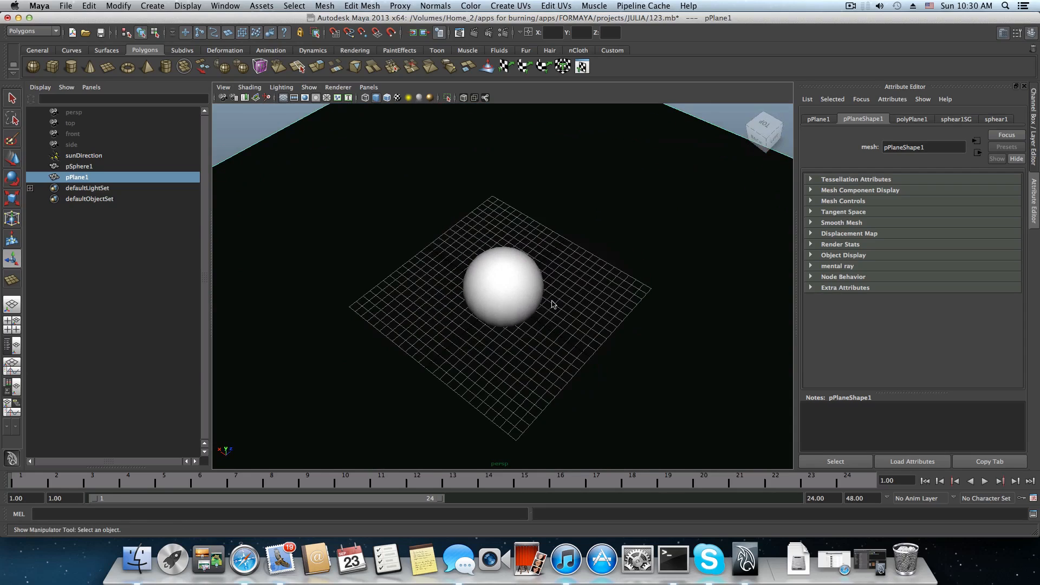
left_click_drag(553, 304, 596, 349, "alt")
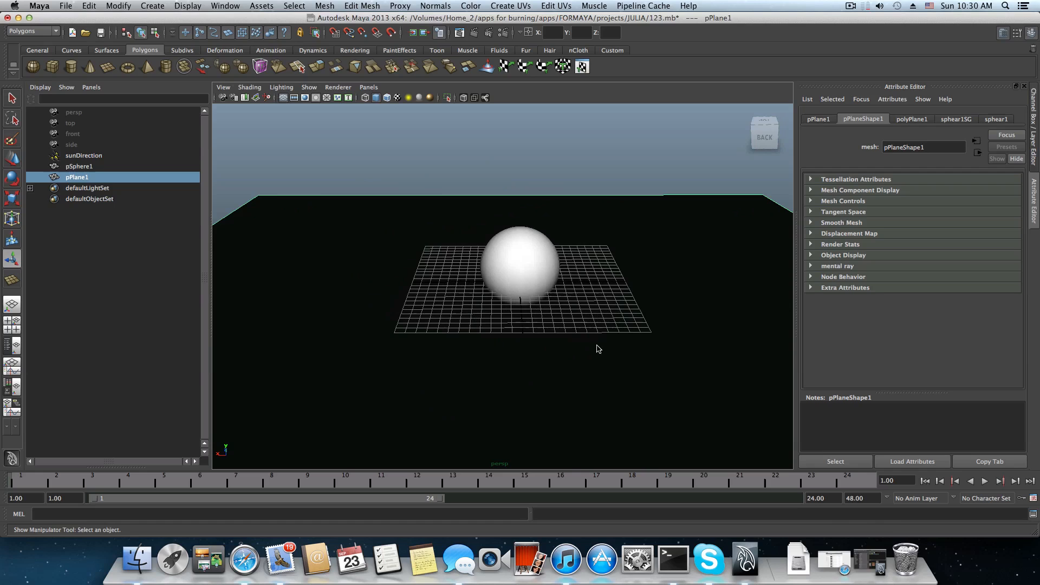
Restore the Hypershade and select the file2 node to check its image path.
left_click(877, 566)
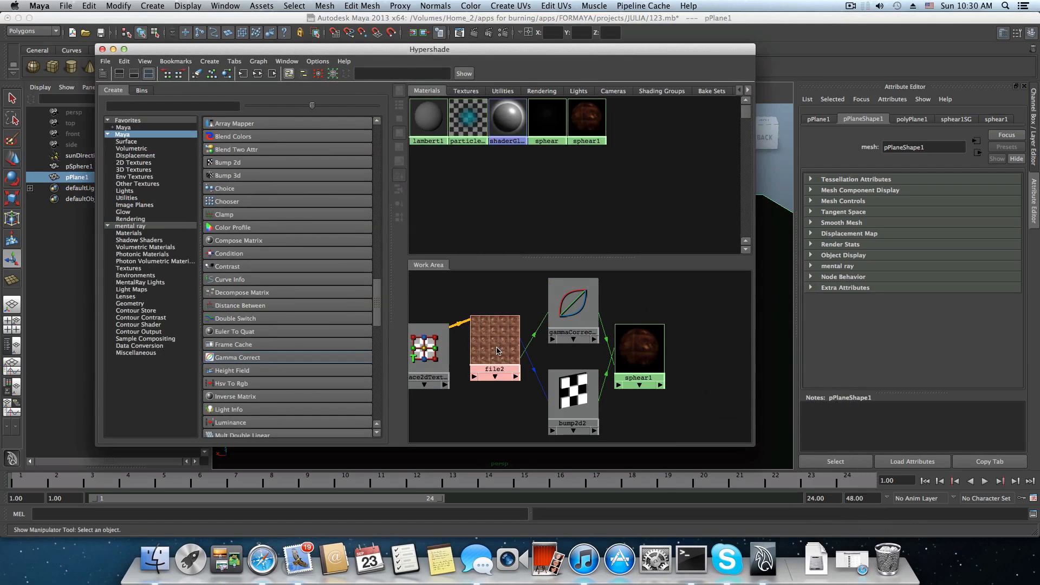
left_click_drag(497, 350, 504, 357)
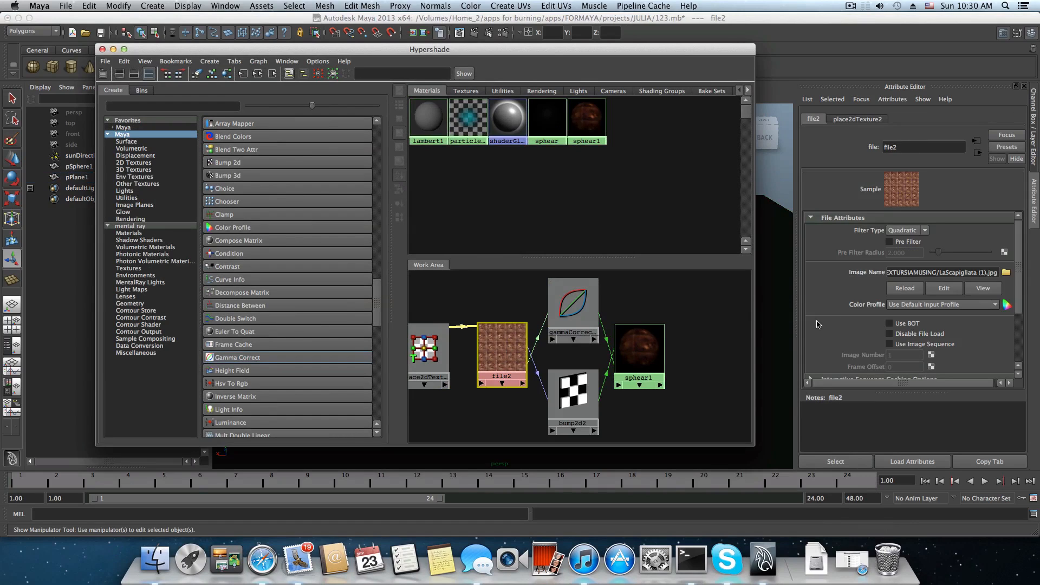
left_click(991, 274)
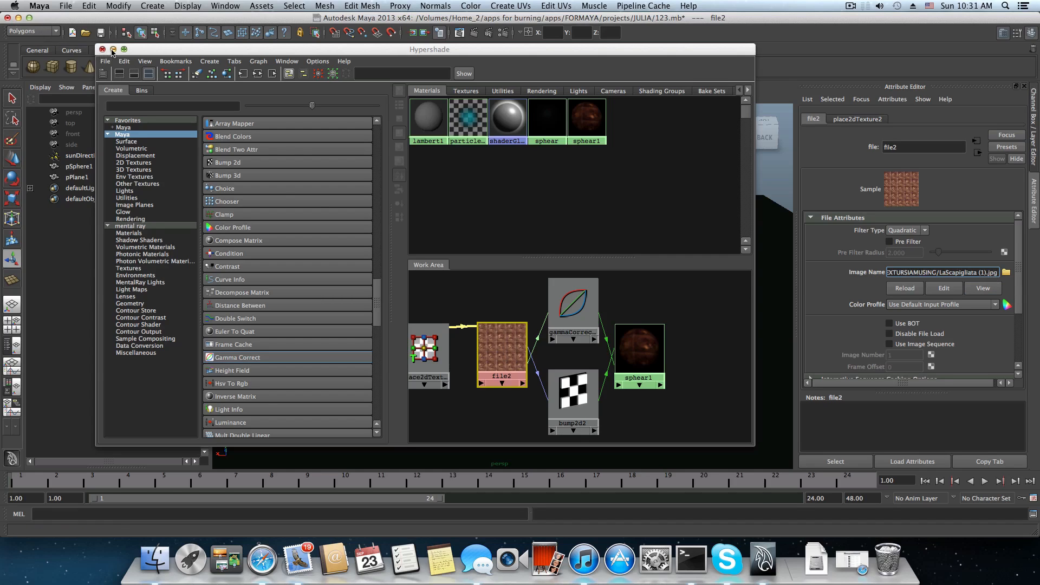
Minimize the Hypershade and compare the sphere and plane in plain shaded and textured display, leaving textured display on.
left_click(113, 49)
scroll(405, 348, "down", 3)
left_click_drag(406, 348, 509, 363, "alt")
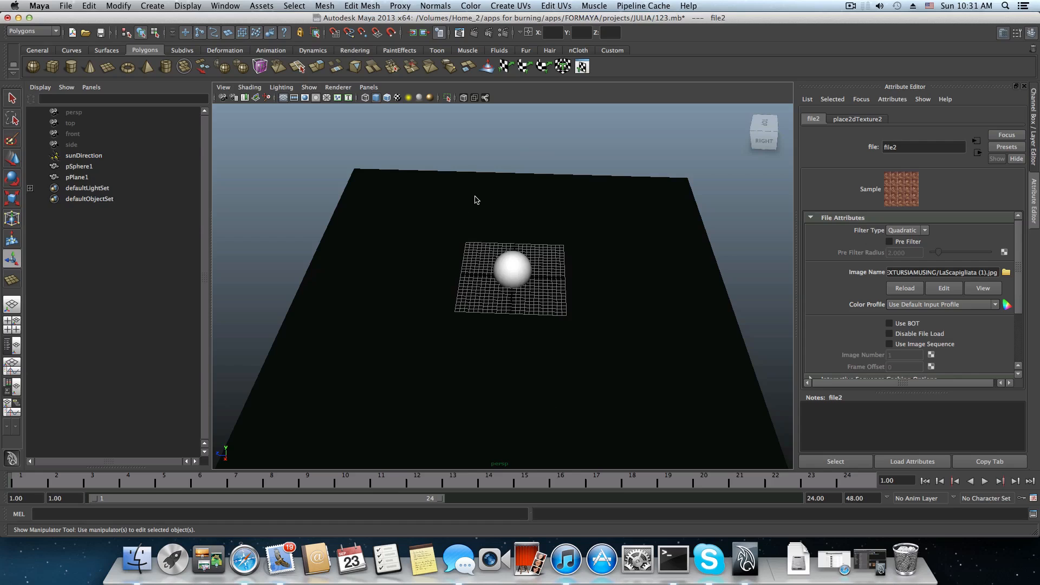
right_click_drag(459, 312, 527, 321, "alt")
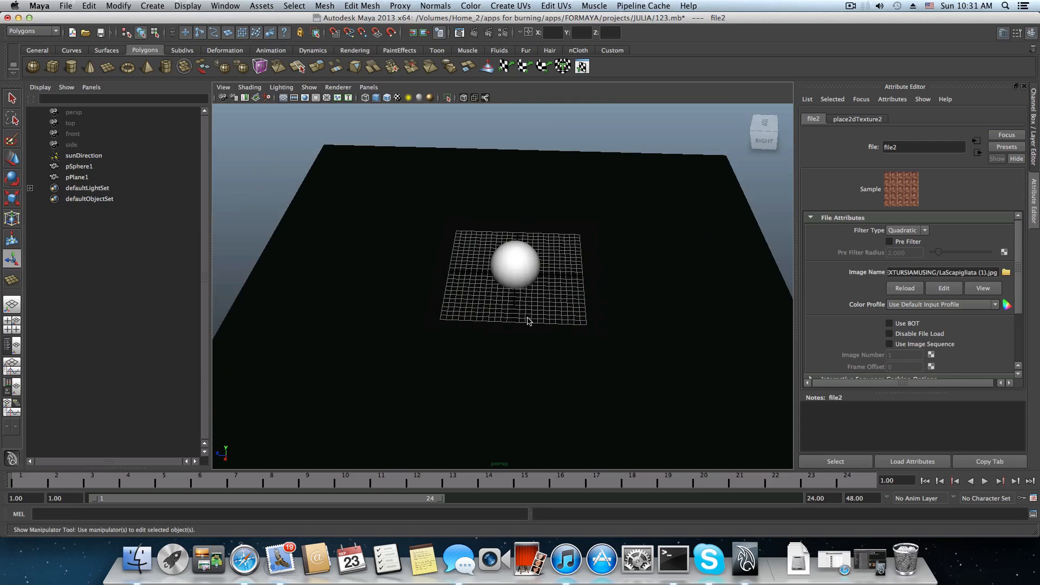
left_click_drag(527, 321, 519, 287, "alt")
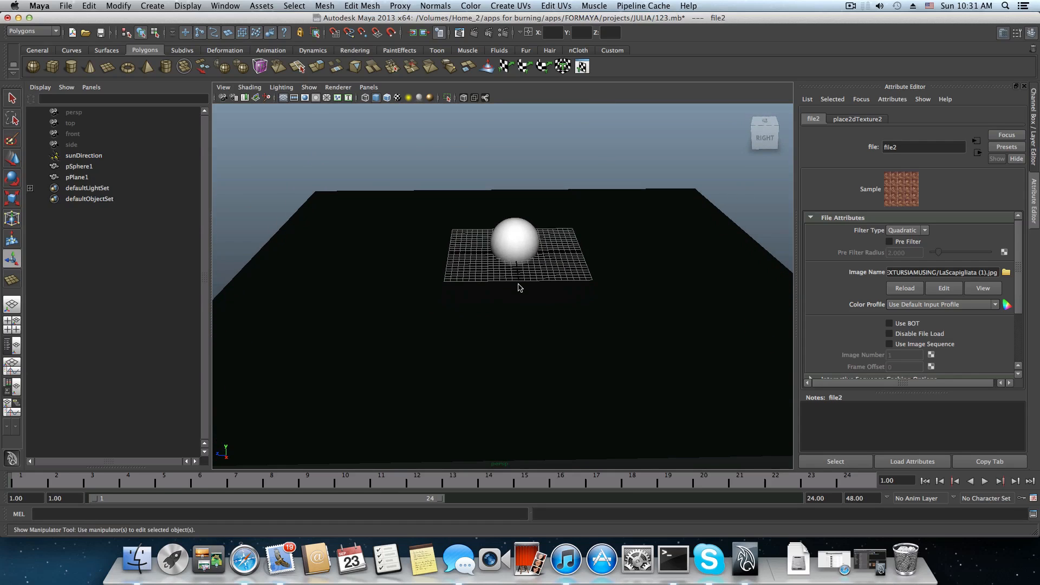
key("6")
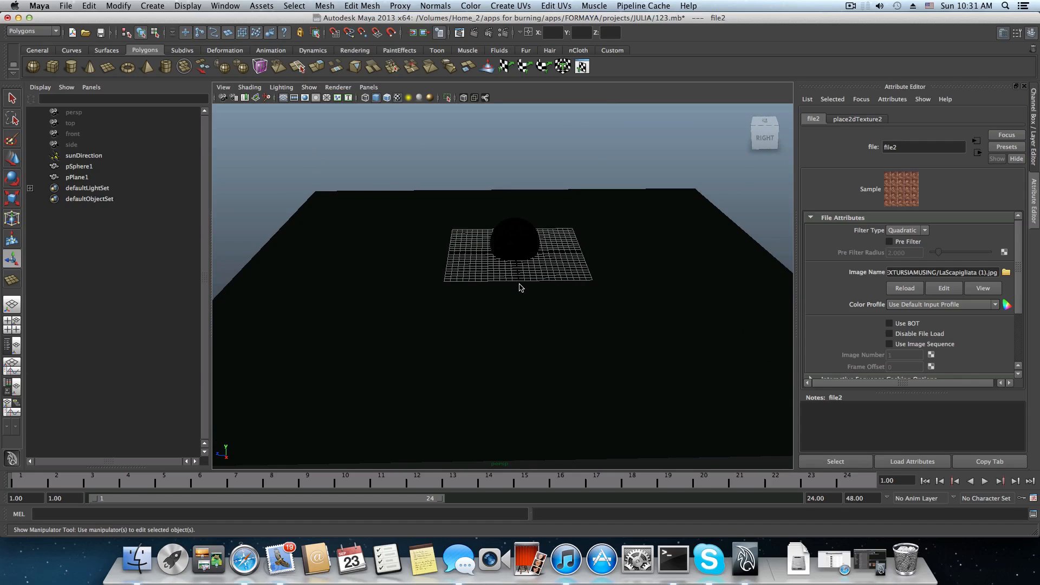
key("5")
key("6")
key("5")
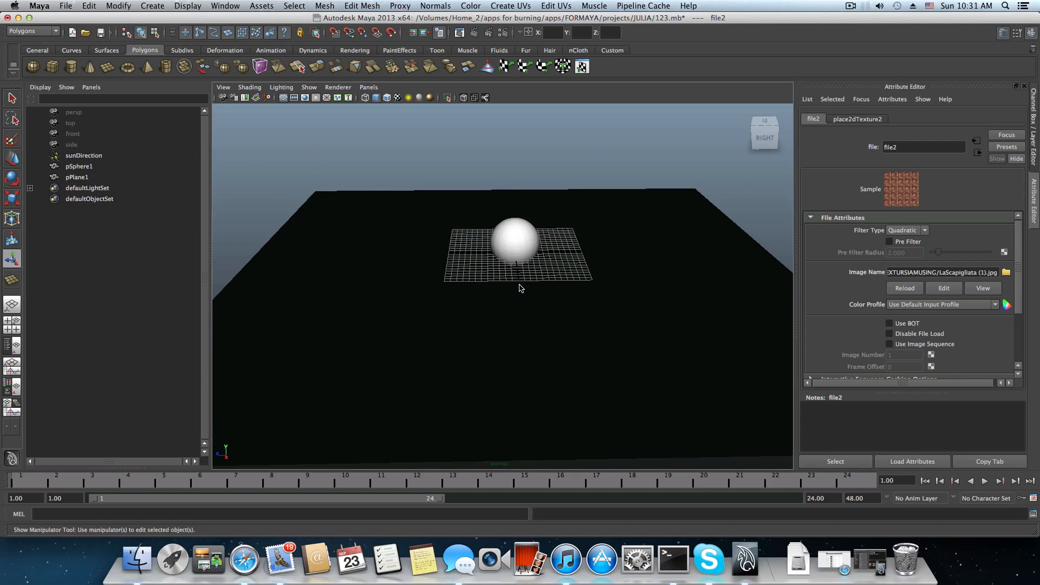
key("6")
Frame the sphere and plane from a corner angle and render the current frame with mental ray.
left_click_drag(521, 288, 462, 306, "alt")
left_click_drag(522, 353, 473, 331, "alt")
right_click_drag(471, 327, 595, 325, "alt")
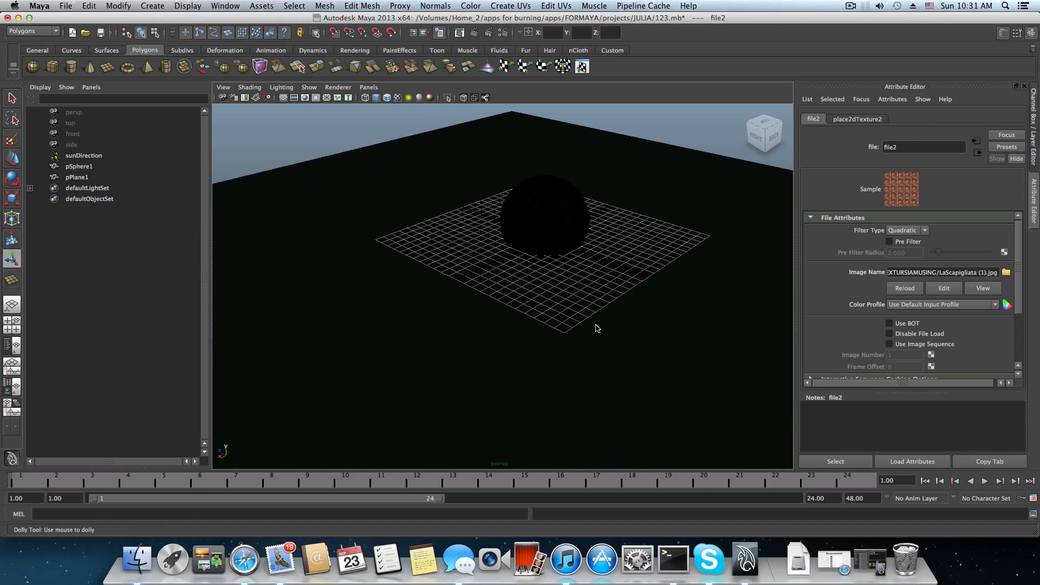
middle_click_drag(596, 324, 545, 399, "alt")
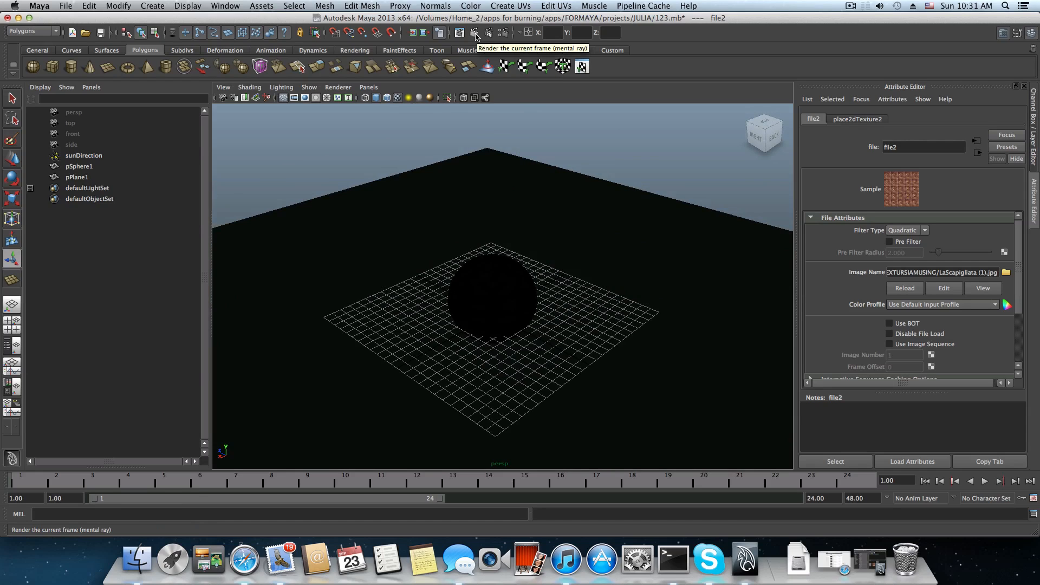
left_click(475, 34)
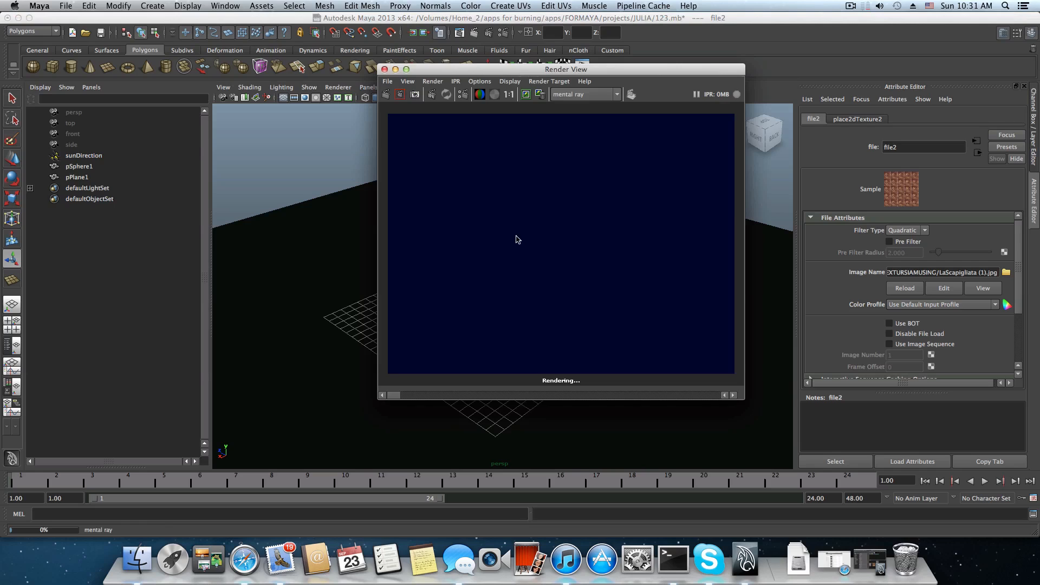
left_click_drag(605, 69, 527, 70)
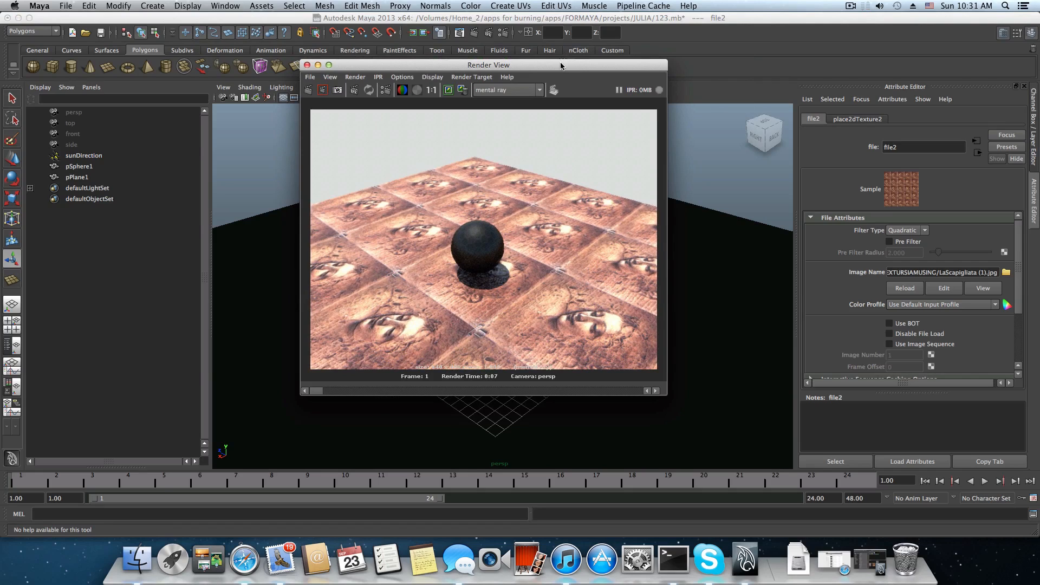
Examine the rendered sphere and ground texture at different zoom levels, select the ground plane and close the Render View.
scroll(563, 275, "down", 2)
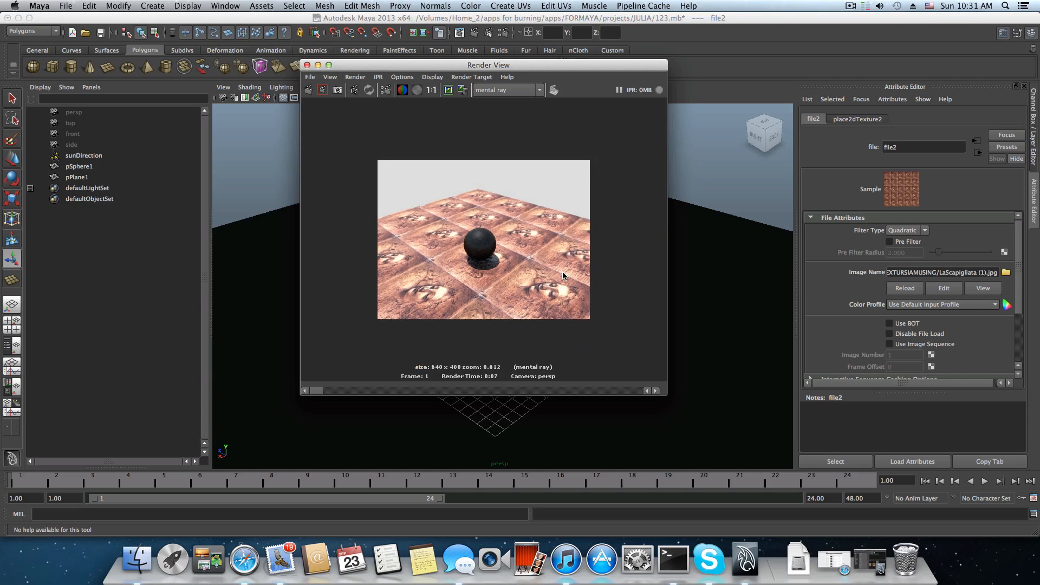
scroll(563, 275, "up", 3)
scroll(563, 275, "up", 1)
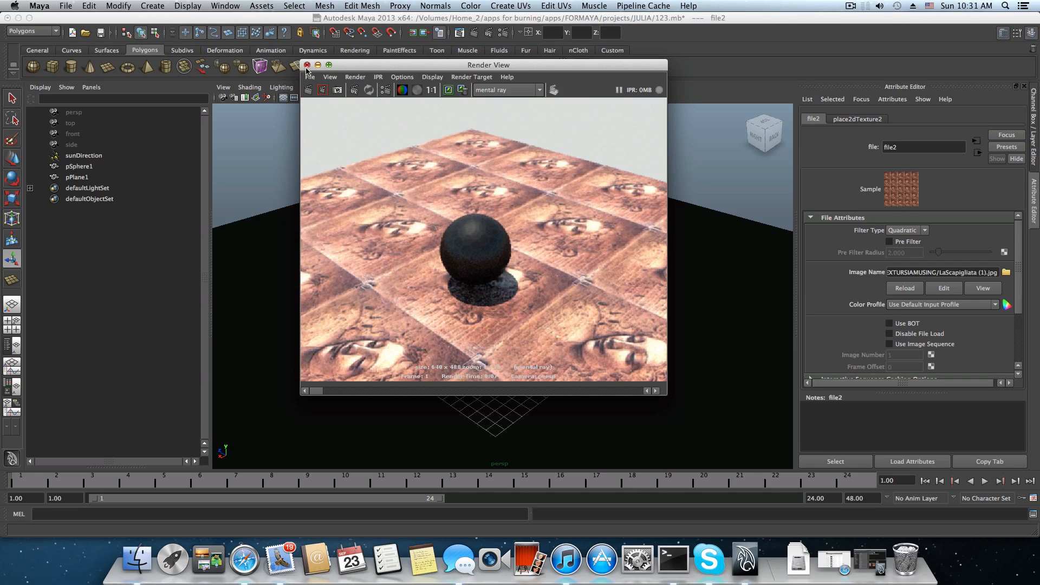
left_click(750, 345)
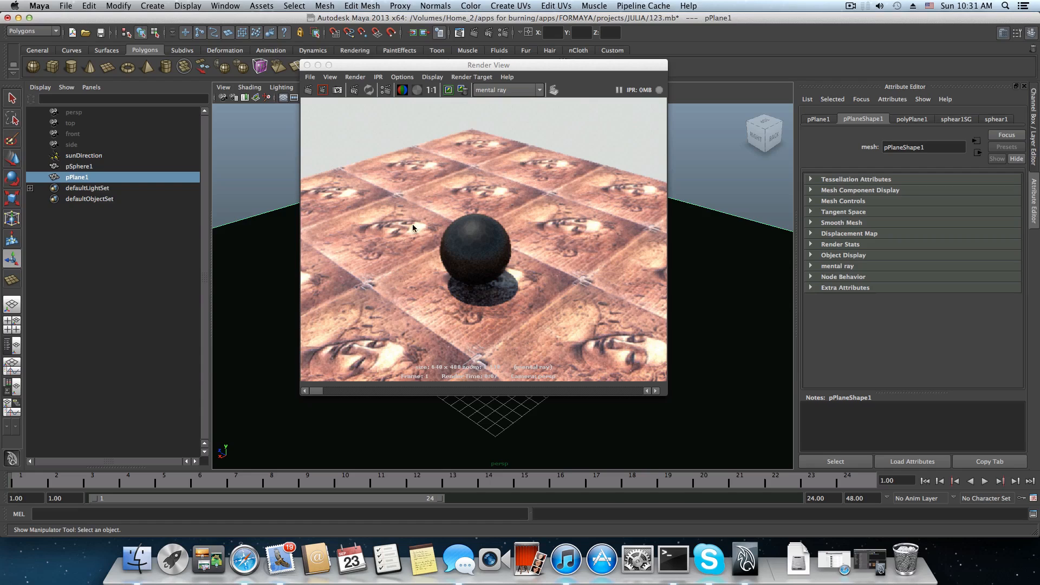
left_click(306, 65)
Restore the Hypershade and inspect the attributes of the sphear1 material and the original sphear material.
left_click_drag(411, 281, 466, 314, "alt")
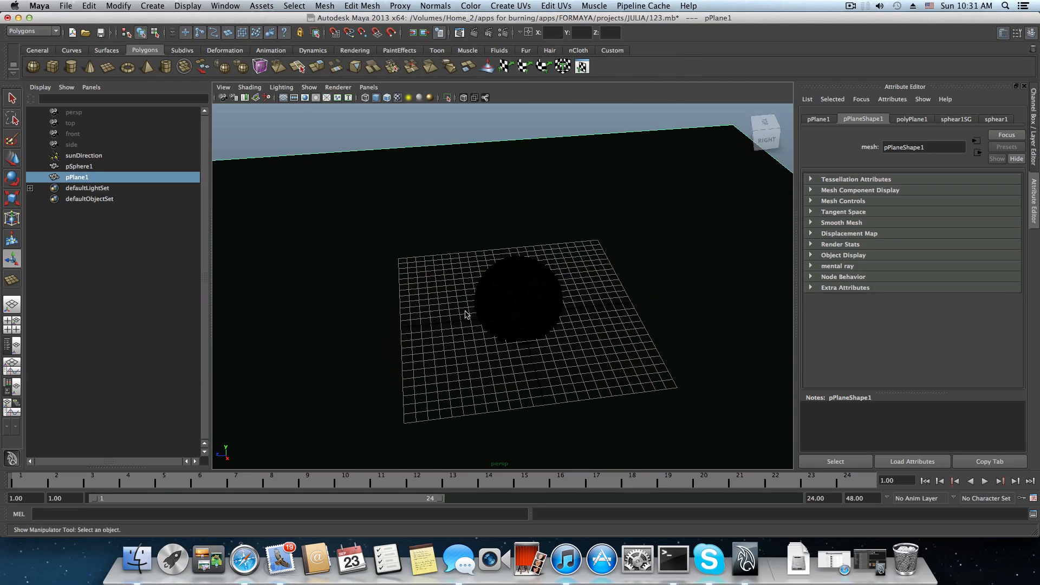
right_click_drag(466, 314, 571, 355, "alt")
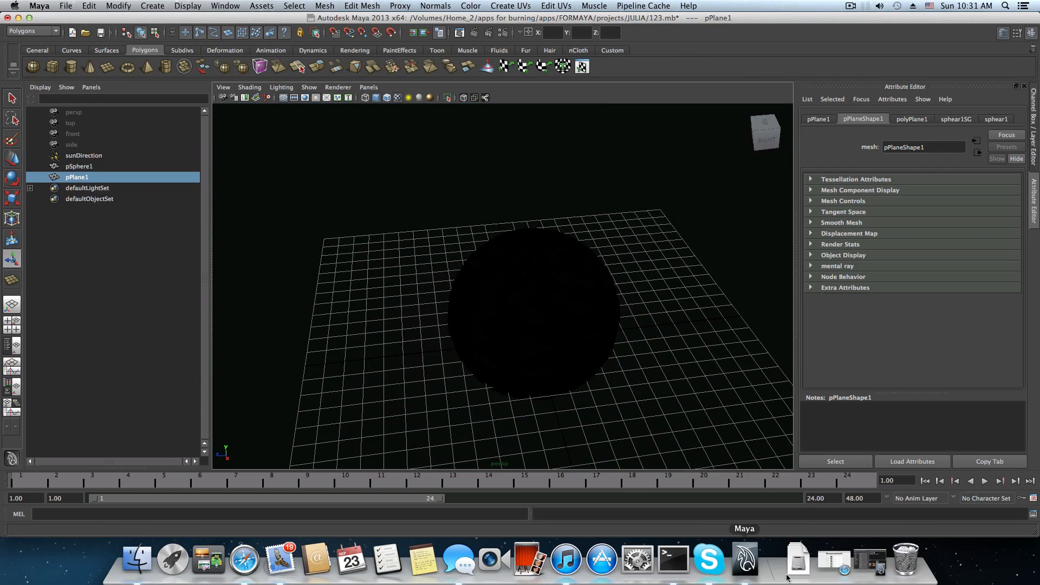
left_click(870, 561)
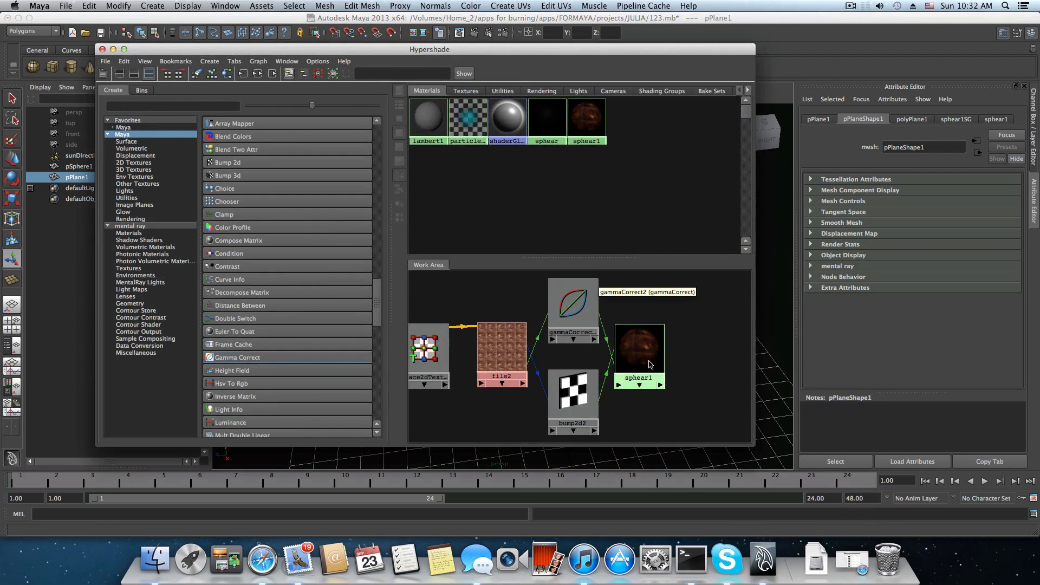
left_click_drag(650, 364, 652, 338)
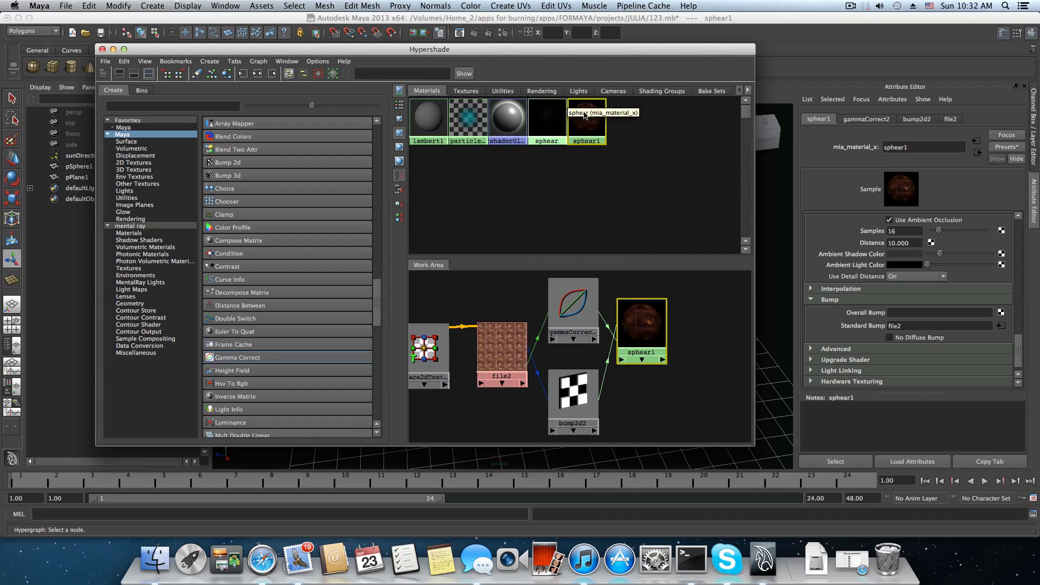
left_click(551, 136)
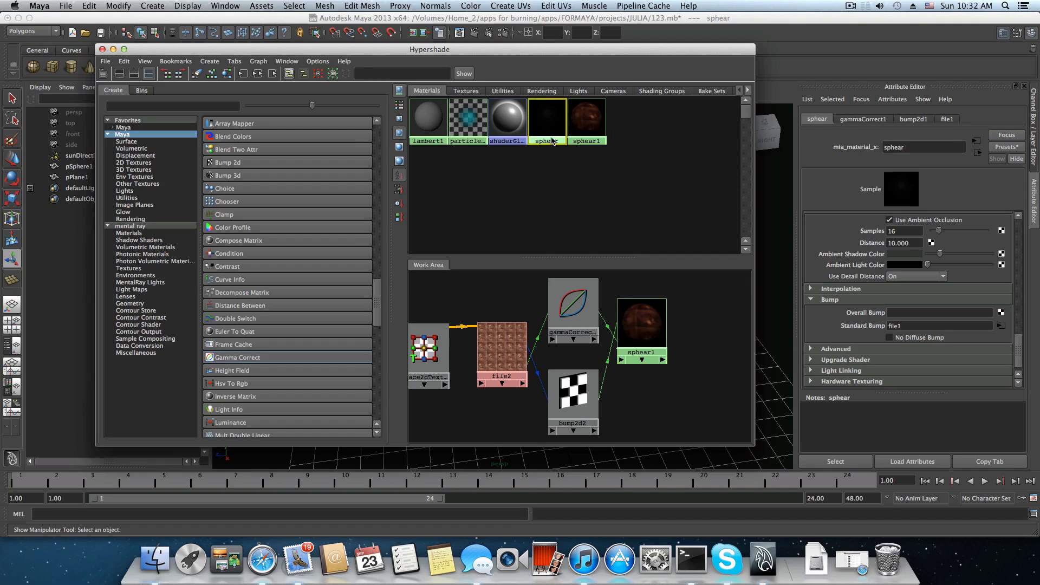
Open the scene juliaadvnced.mb from the JULIA project folder, discarding the changes to 123.mb.
left_click(64, 6)
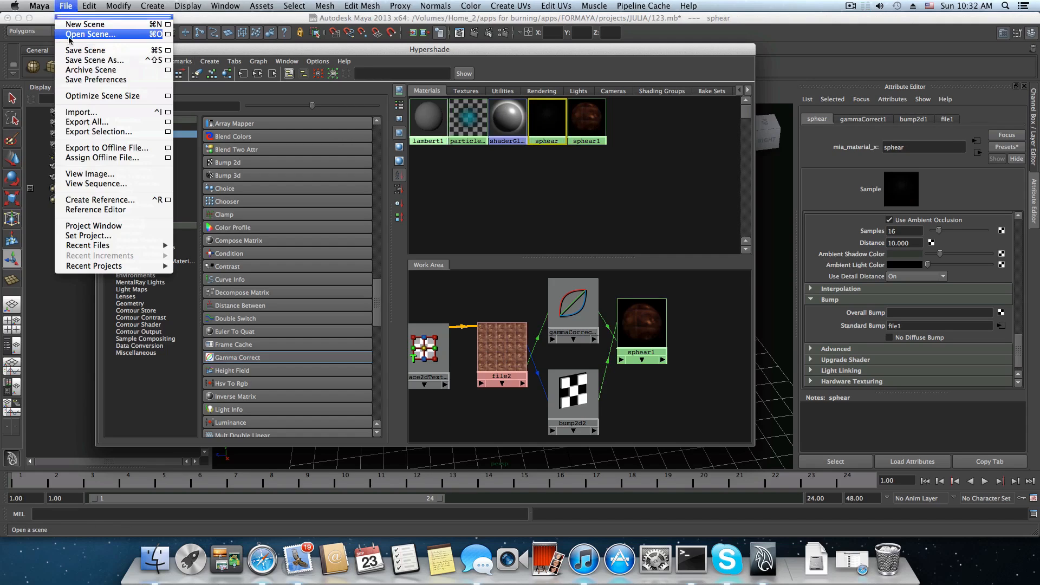
left_click(87, 34)
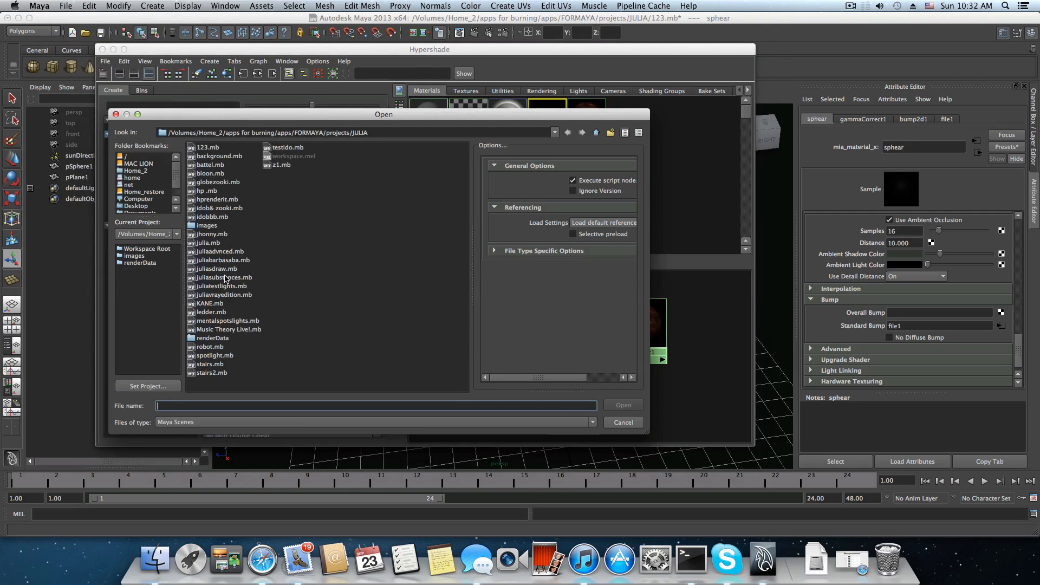
left_click(225, 252)
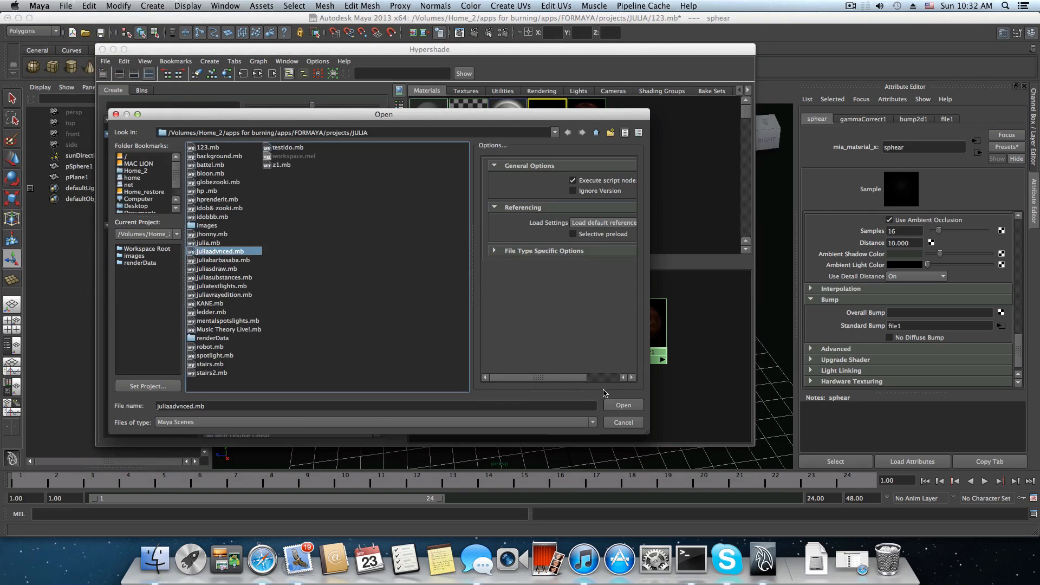
left_click(623, 406)
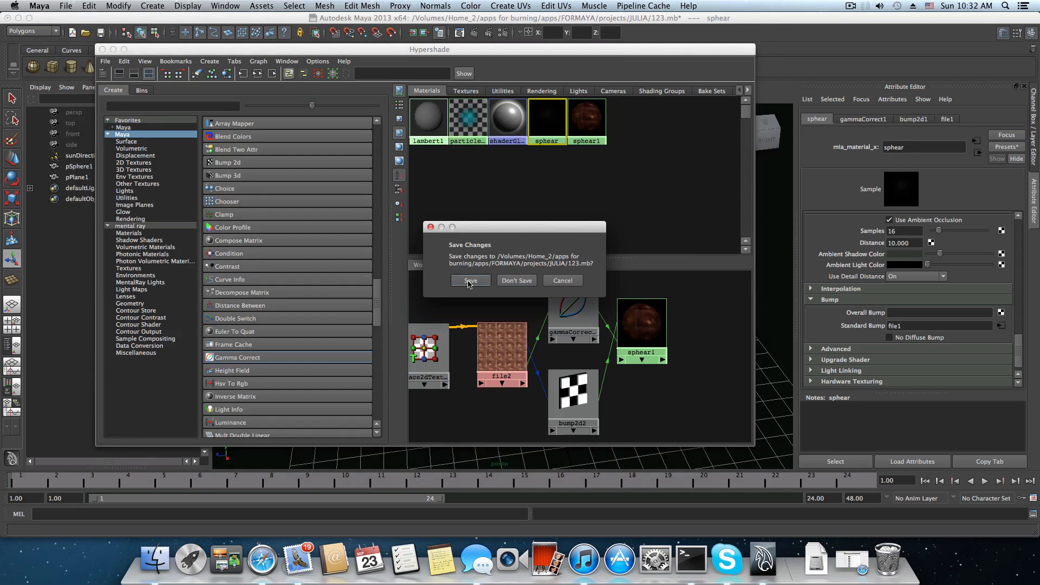
left_click(516, 280)
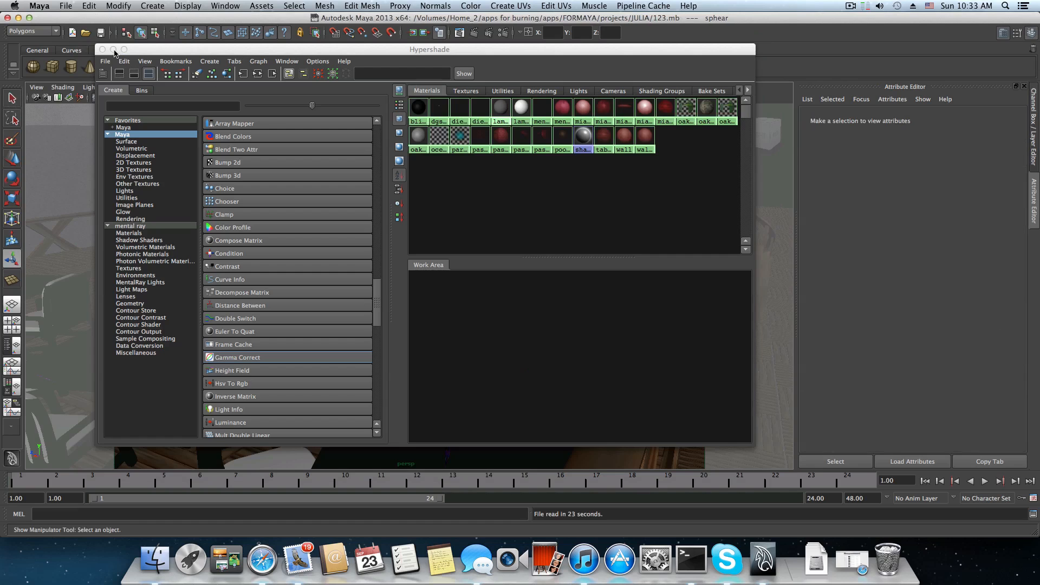
Move the Hypershade aside, look around the restaurant interior and select the patterned mat on the front table for a closer look.
left_click_drag(156, 51, 521, 92)
left_click(269, 257)
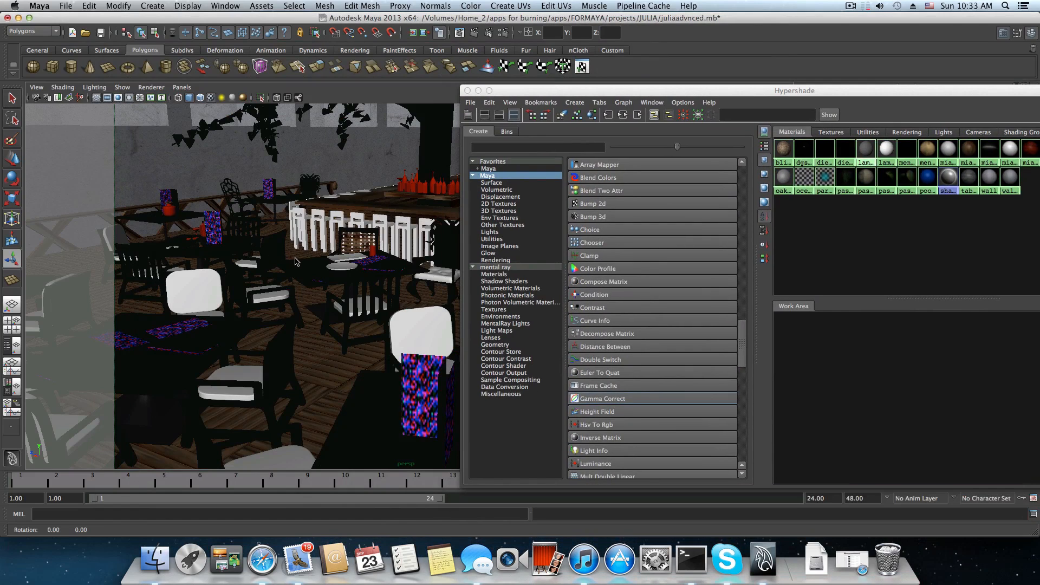
left_click_drag(294, 262, 369, 317, "alt")
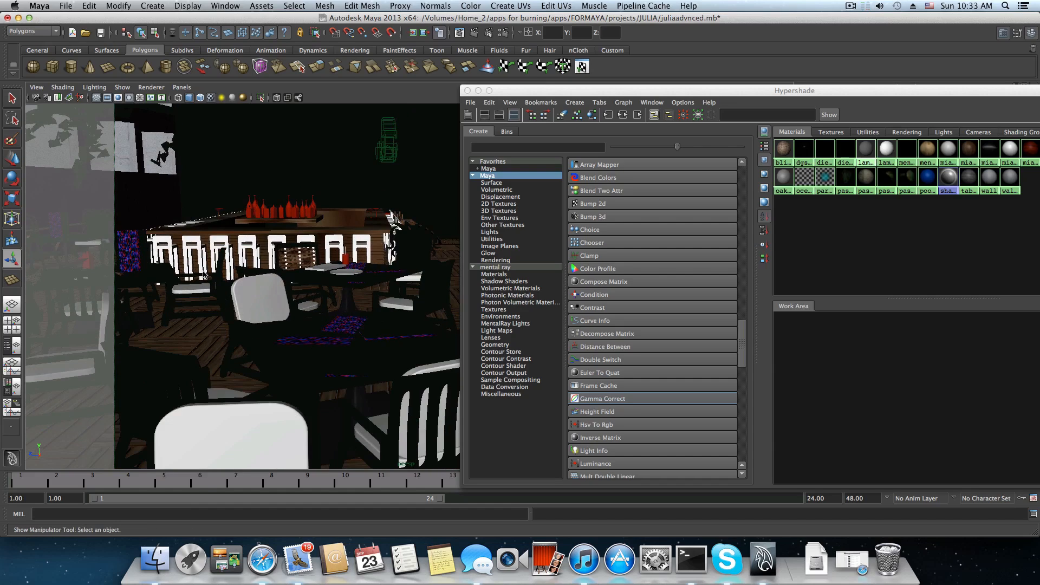
left_click(354, 335)
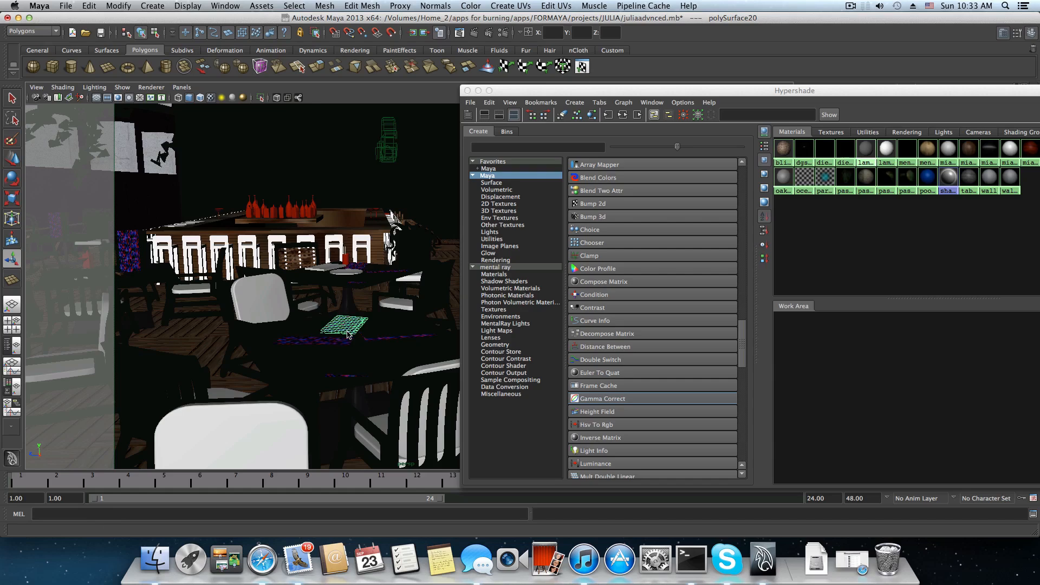
scroll(349, 335, "up", 3)
scroll(321, 402, "up", 3)
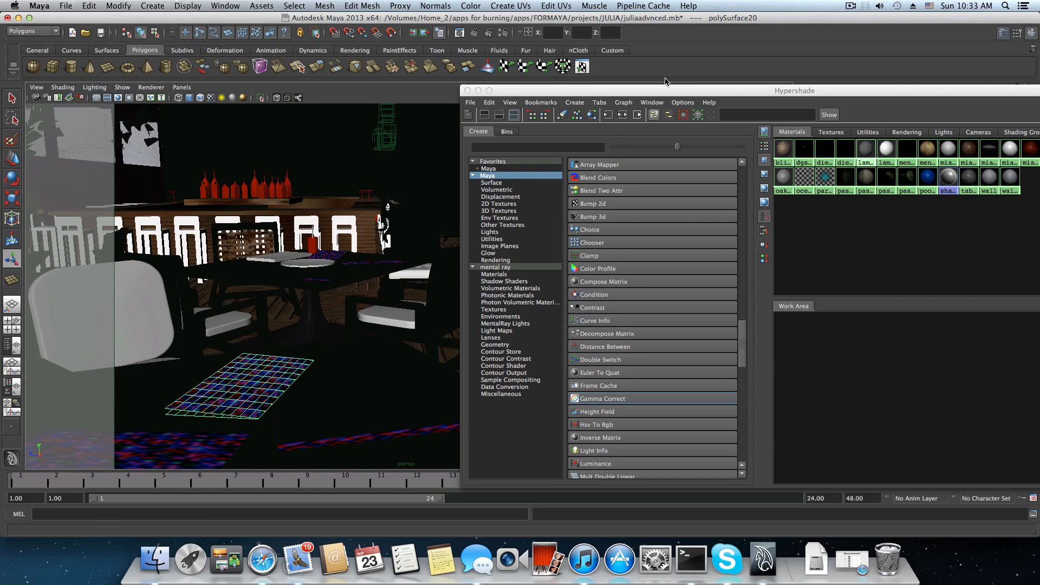
Look over the restaurant scene's materials in the Hypershade, clear the selection and minimize the window.
left_click_drag(671, 90, 392, 86)
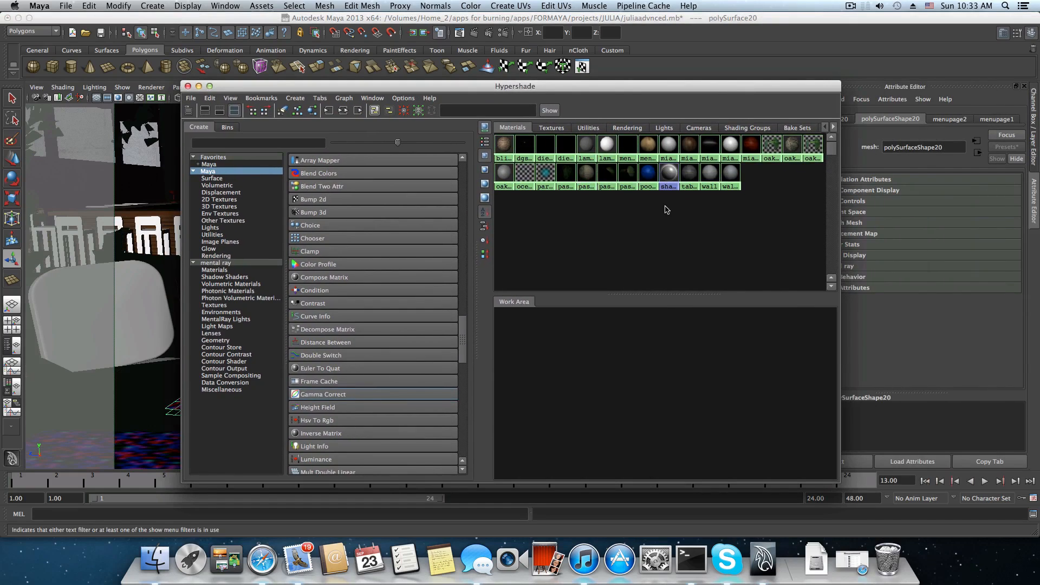
left_click(753, 227)
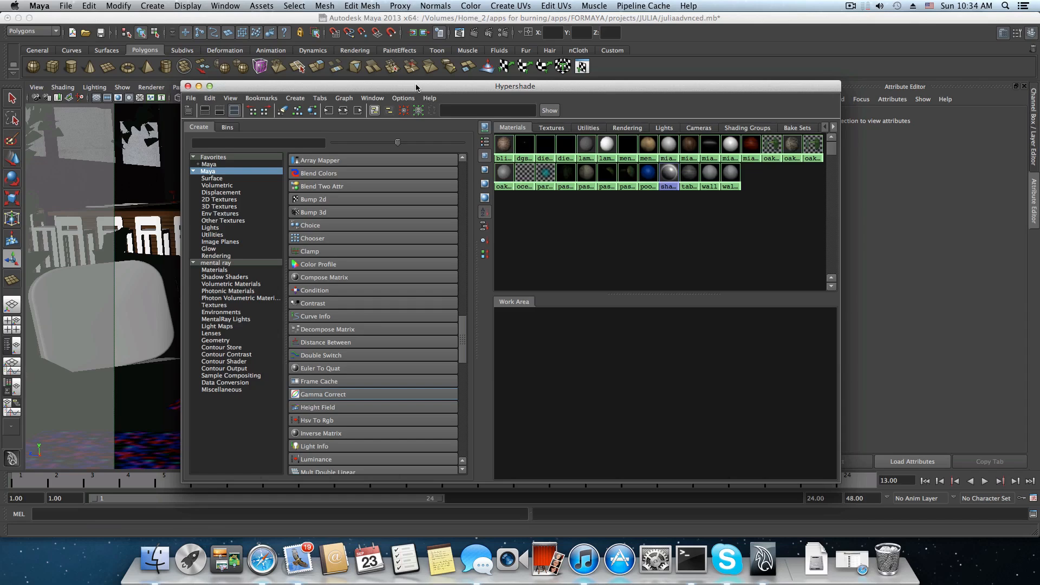
left_click_drag(416, 86, 532, 112)
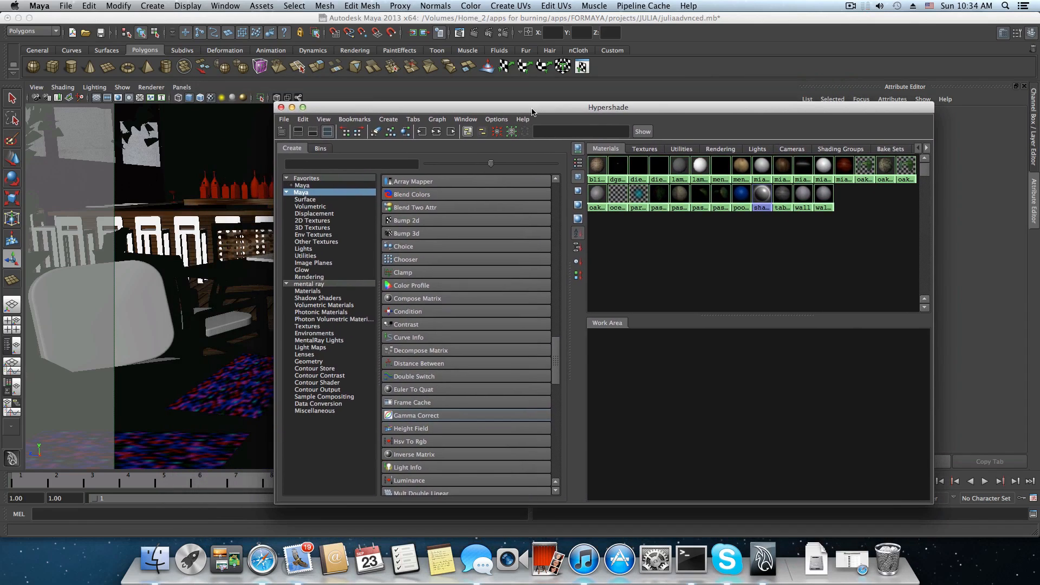
left_click(292, 108)
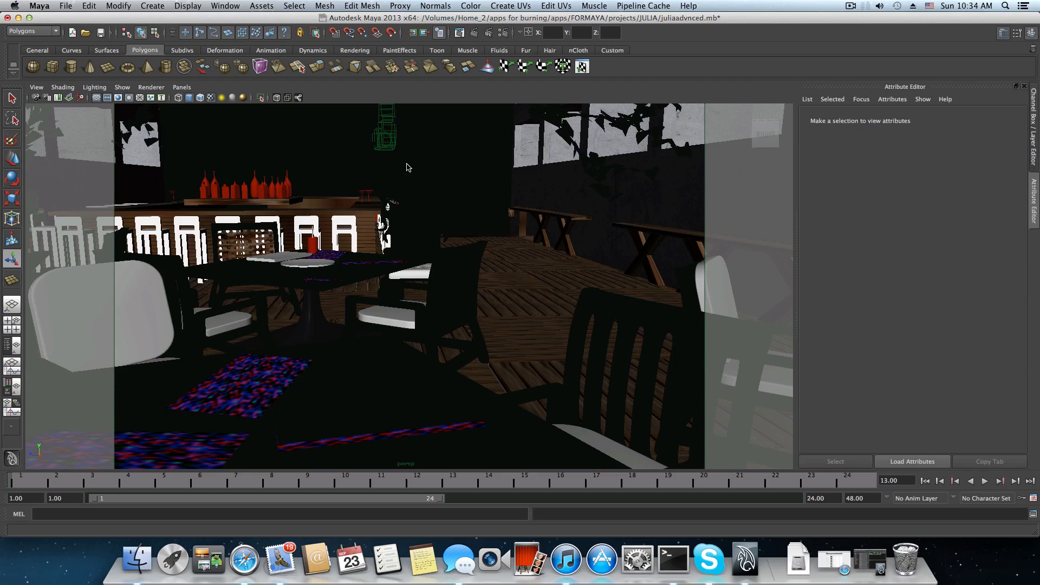
Select the tree leaves, both side walls, the tree trunk and the back wall in turn to examine their shading.
left_click(550, 190)
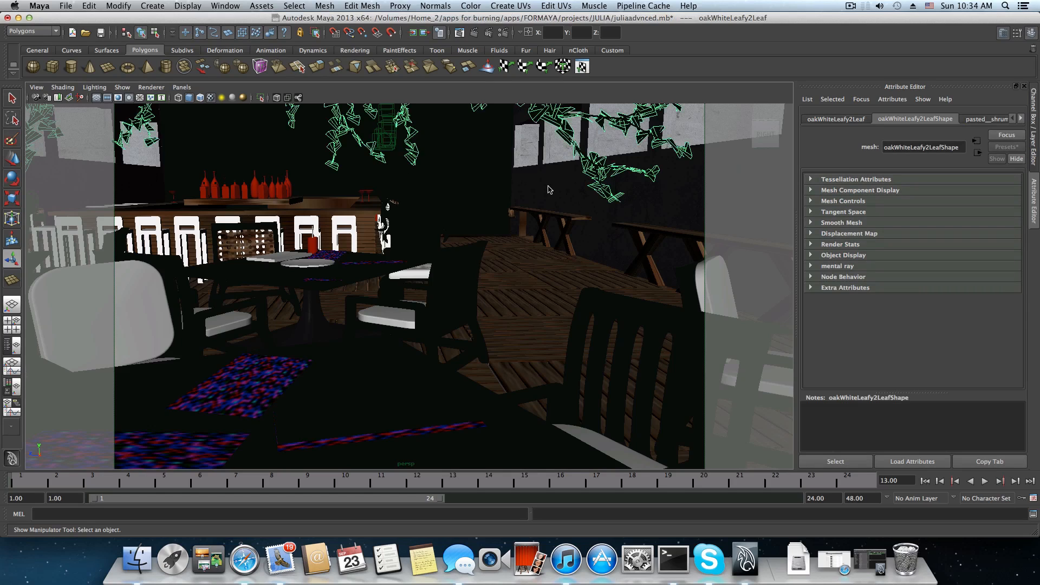
left_click(550, 189)
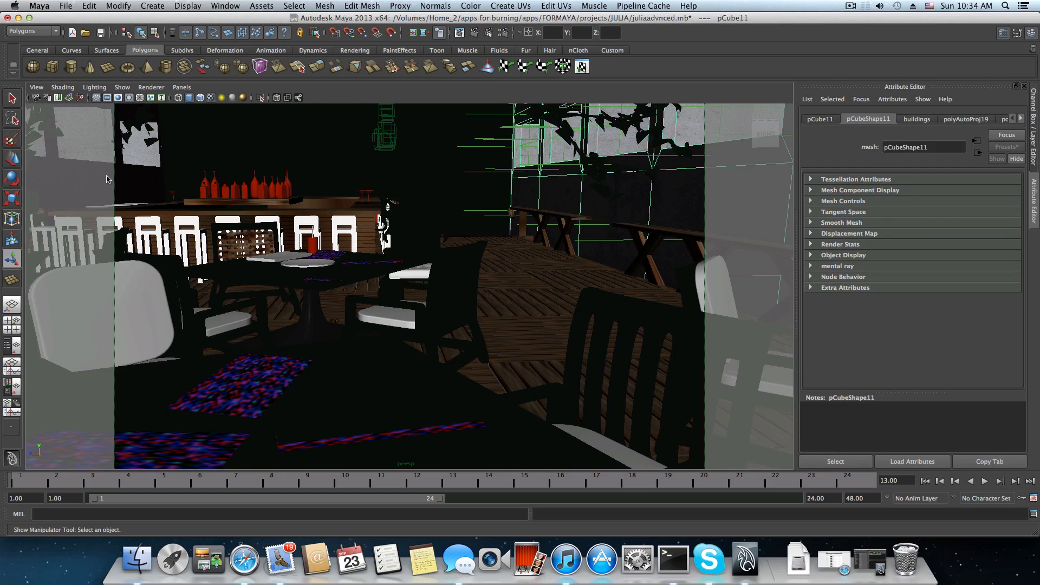
left_click(143, 185)
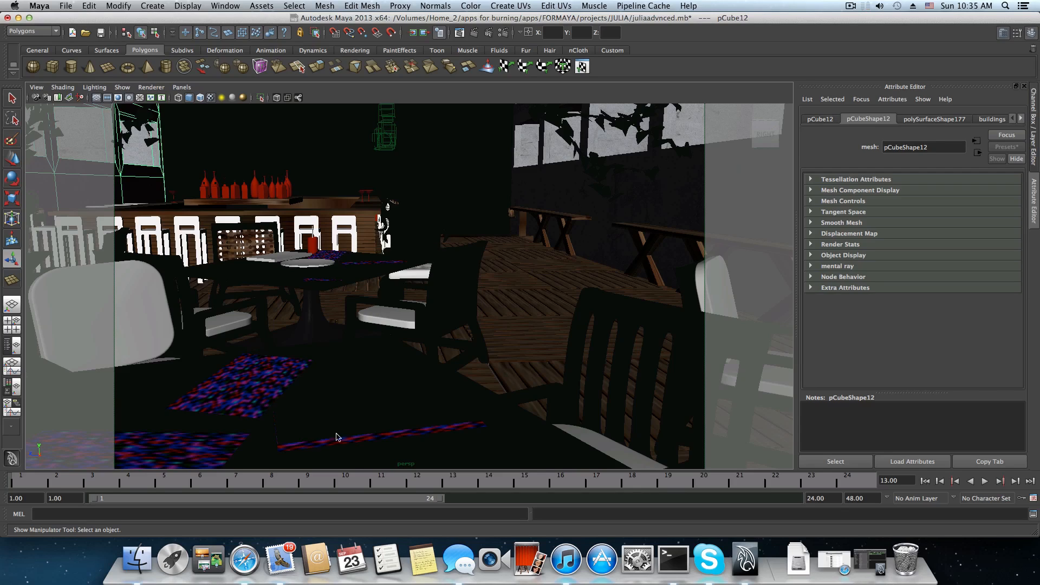
left_click(241, 162)
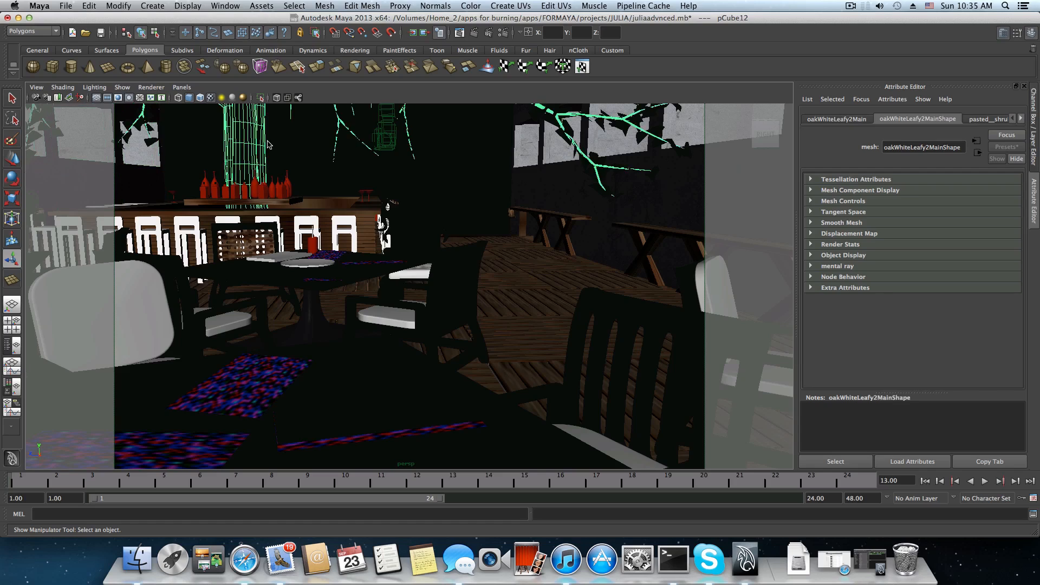
left_click(484, 186)
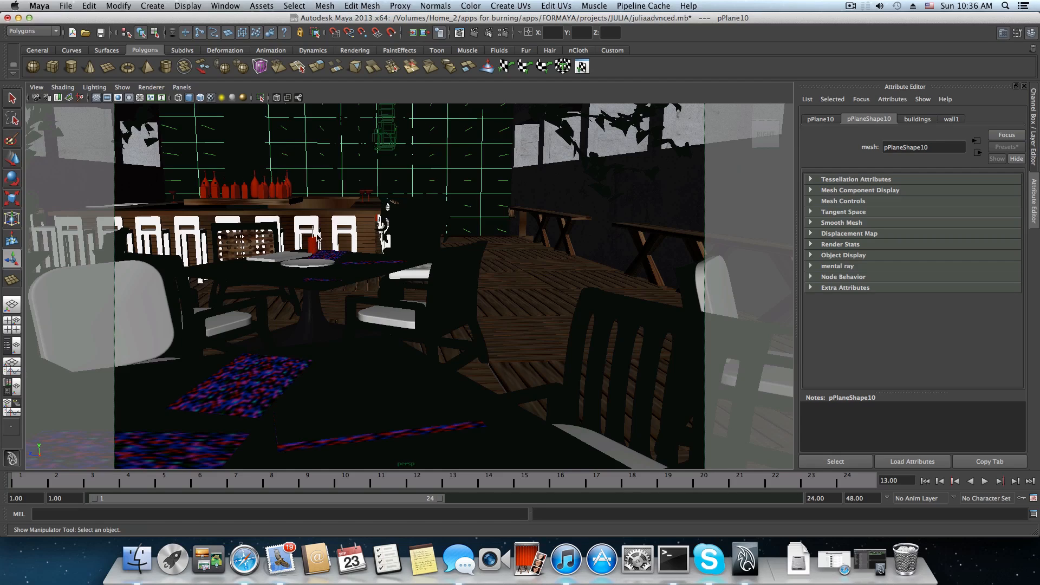
scroll(319, 242, "down", 2)
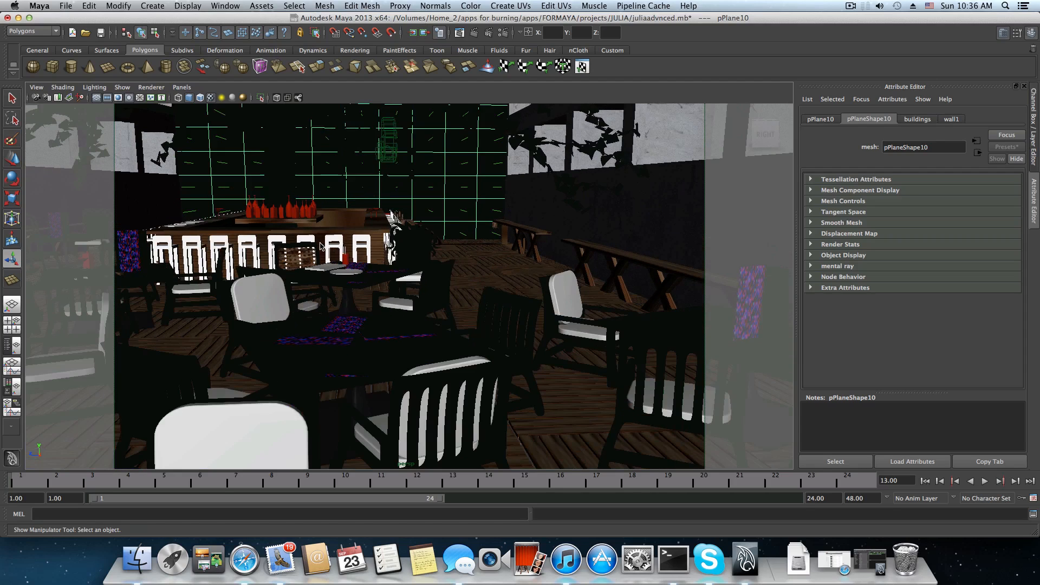
scroll(298, 225, "down", 2)
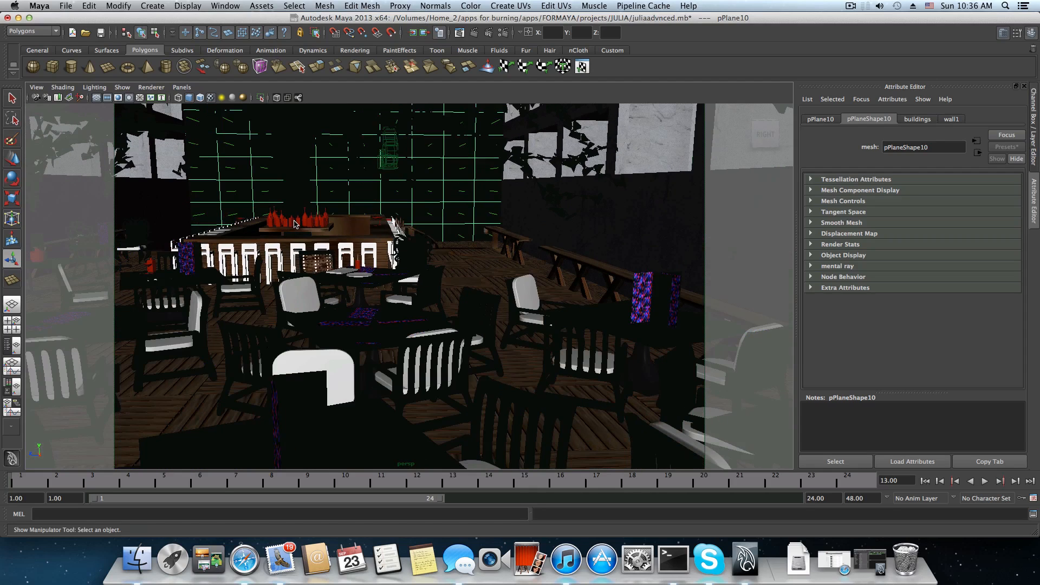
scroll(295, 224, "down", 2)
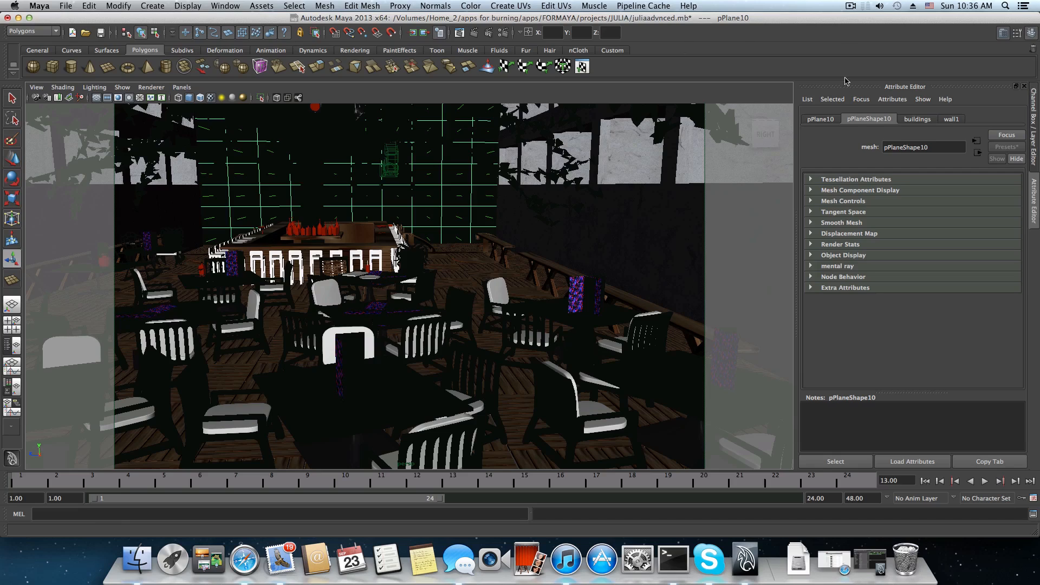
left_click(851, 7)
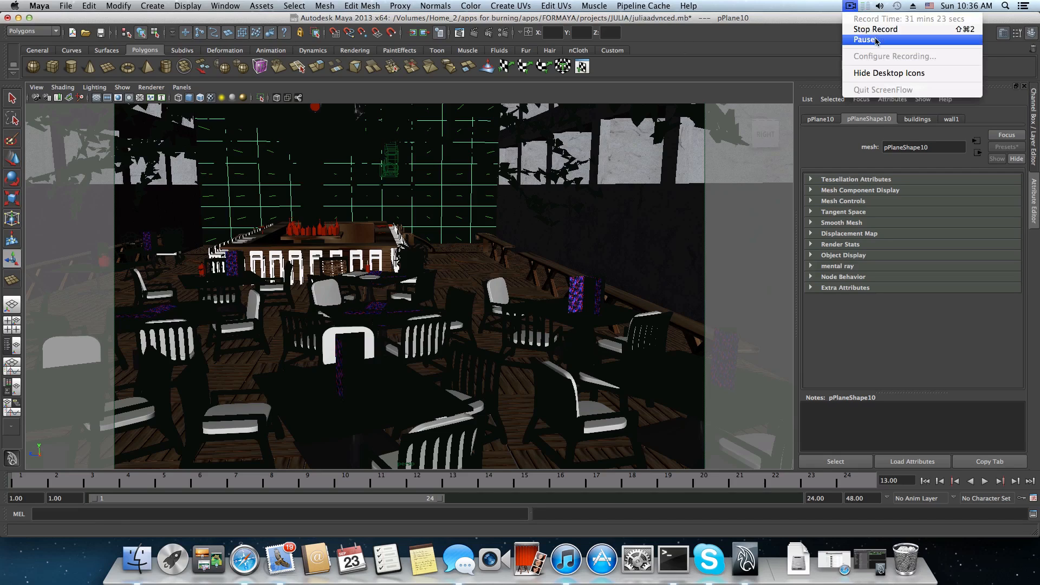
left_click(877, 30)
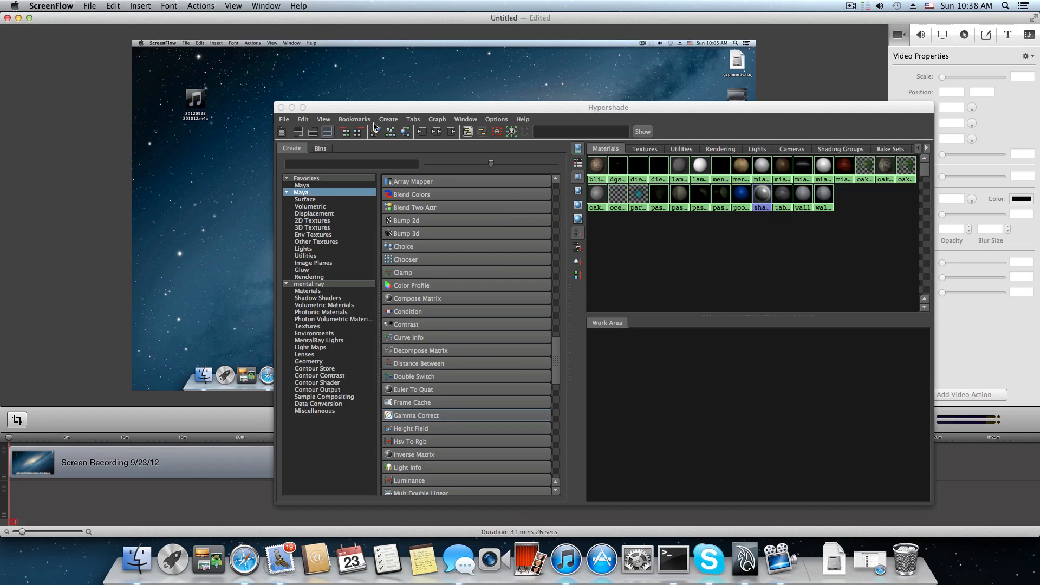
left_click(292, 107)
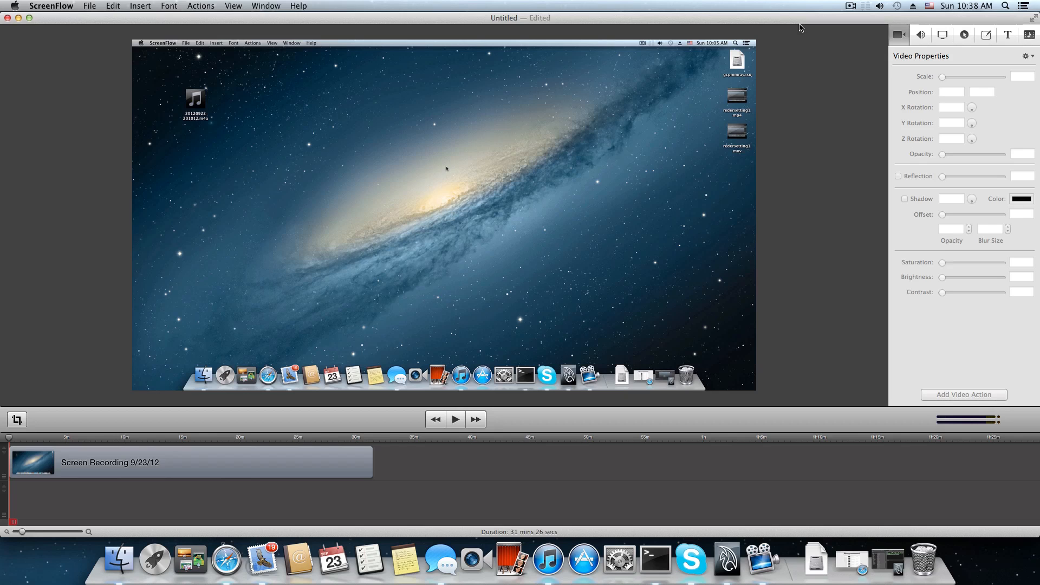
left_click(18, 18)
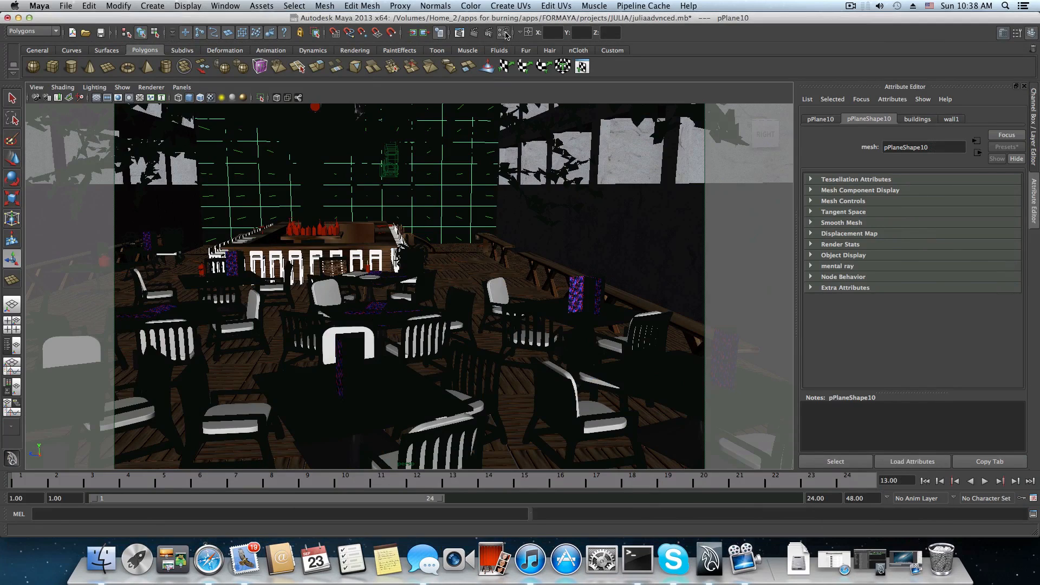
Examine the Global Illumination and Final Gathering options in the mental ray Indirect Lighting render settings, including secondary diffuse bounces, and close the window.
left_click(505, 34)
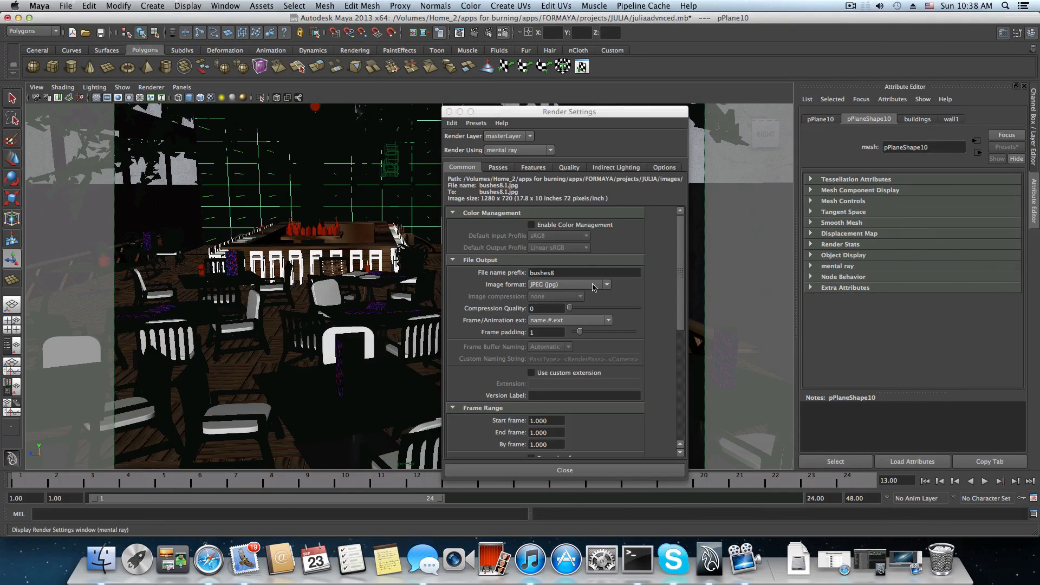
left_click(609, 168)
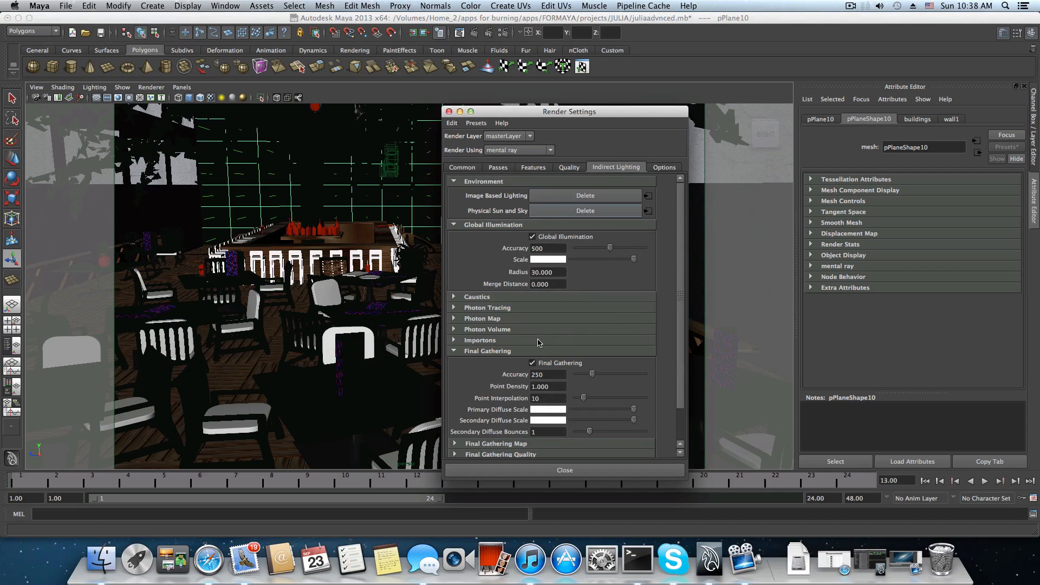
scroll(542, 374, "down", 2)
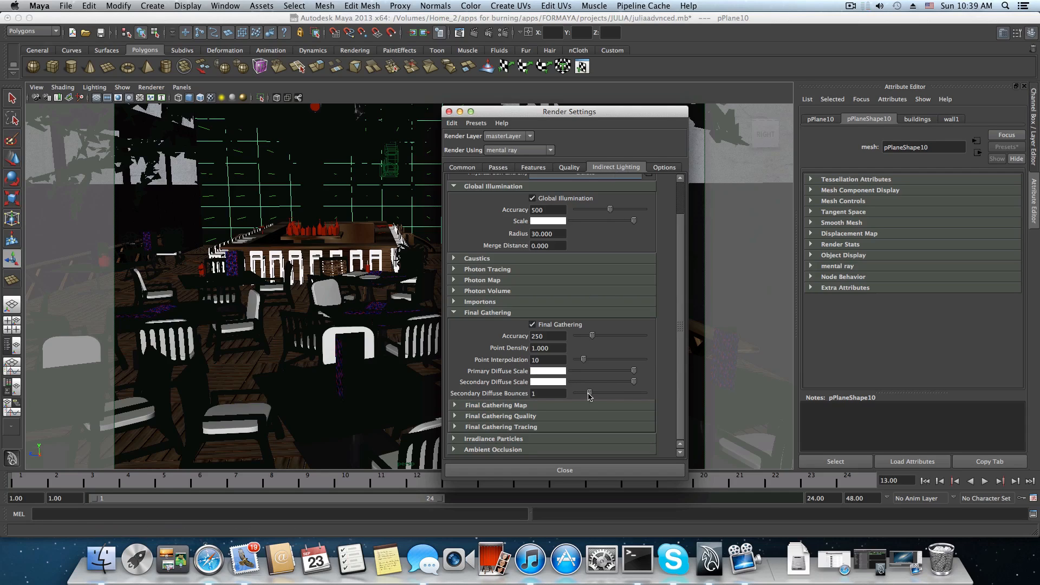
mouse_move(589, 393)
left_mouse_down()
mouse_move(573, 396)
mouse_move(589, 393)
left_mouse_up()
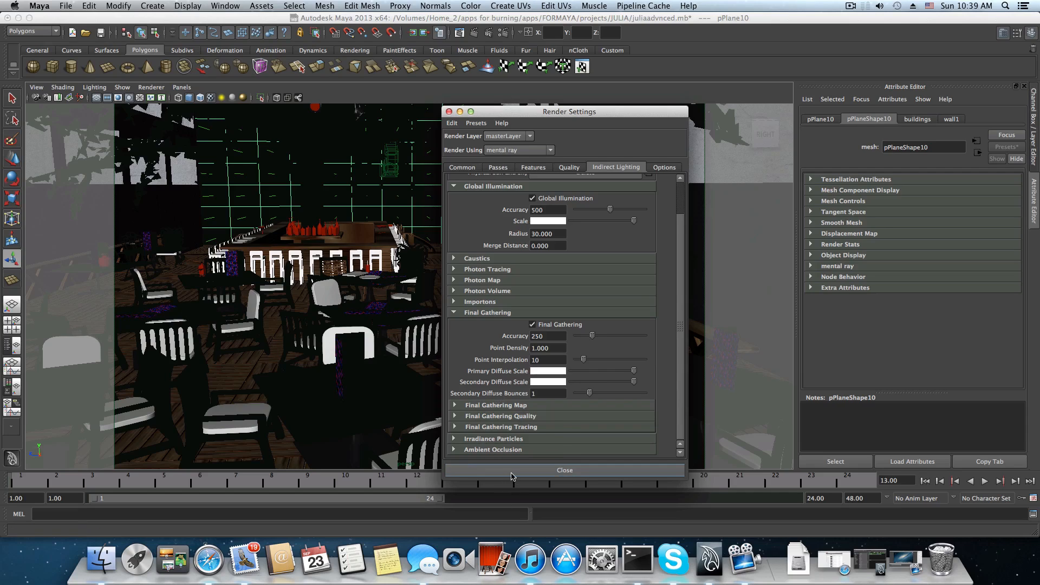
left_click(565, 470)
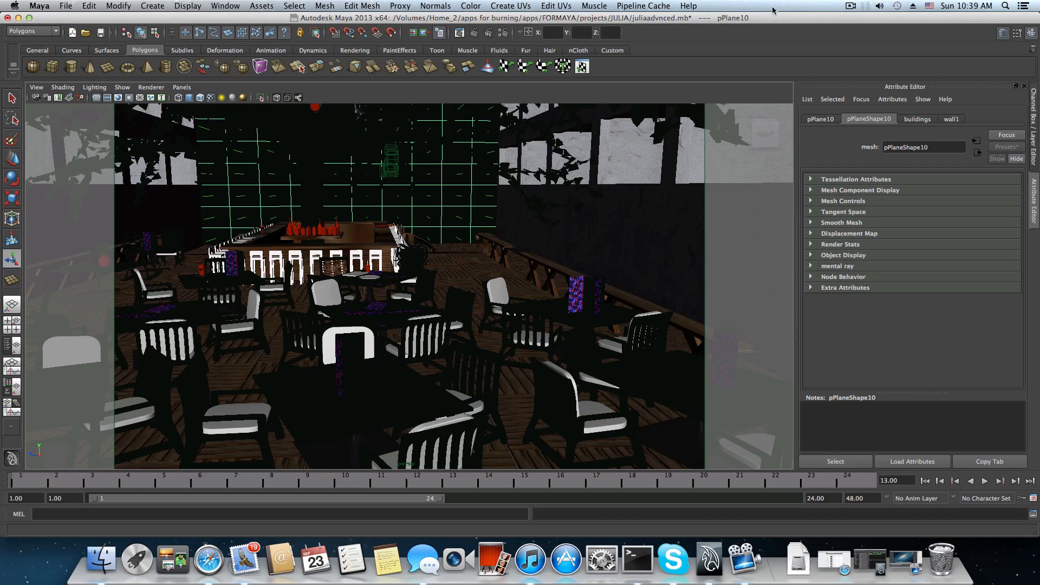
left_click(851, 6)
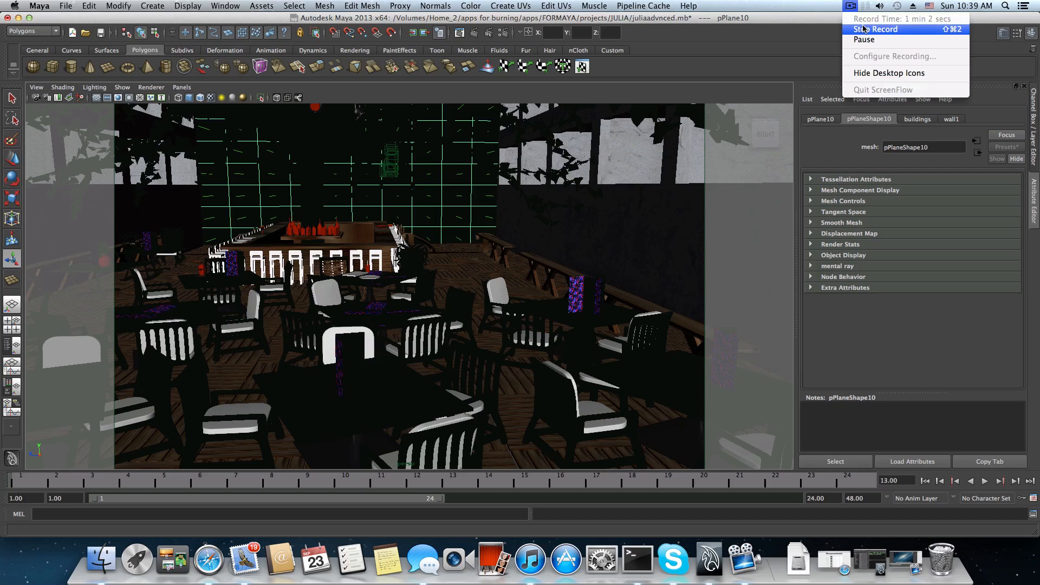